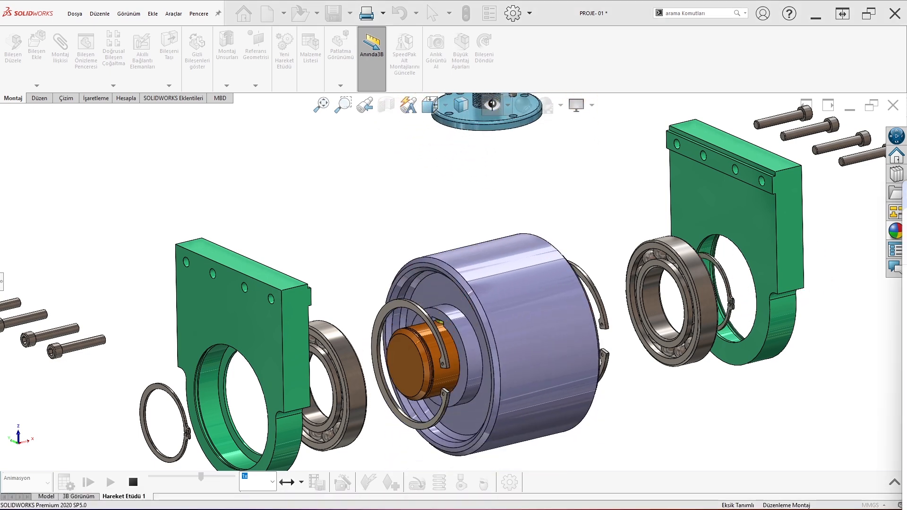
Switch to the browser and examine the YouTube channel's membership page, from the members-only project post through the list of SolidWorks videos.
{"action": "left_click_drag", "start_coordinate": [906, 123], "coordinate": [519, 7]}
{"action": "double_click", "coordinate": [507, 10]}
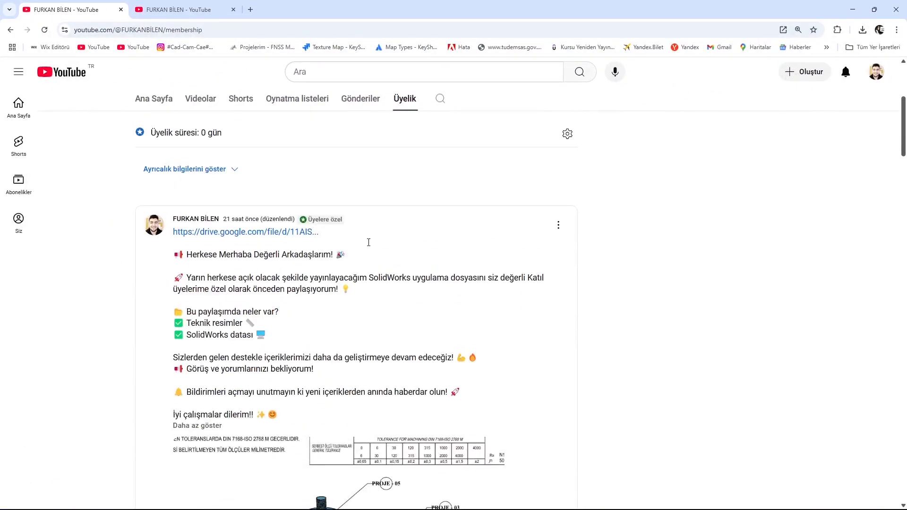
{"action": "scroll", "coordinate": [278, 335], "scroll_direction": "down", "scroll_amount": 4}
{"action": "scroll", "coordinate": [339, 344], "scroll_direction": "down", "scroll_amount": 3}
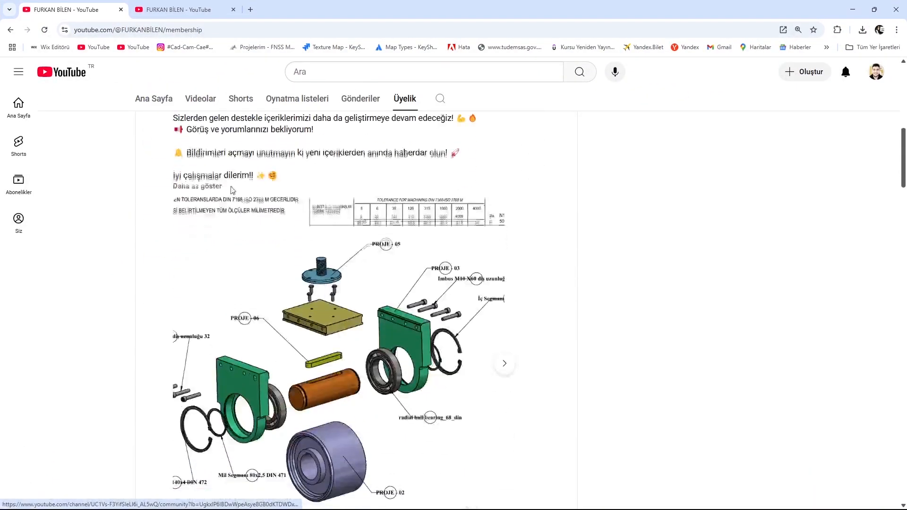
{"action": "scroll", "coordinate": [222, 161], "scroll_direction": "up", "scroll_amount": 4}
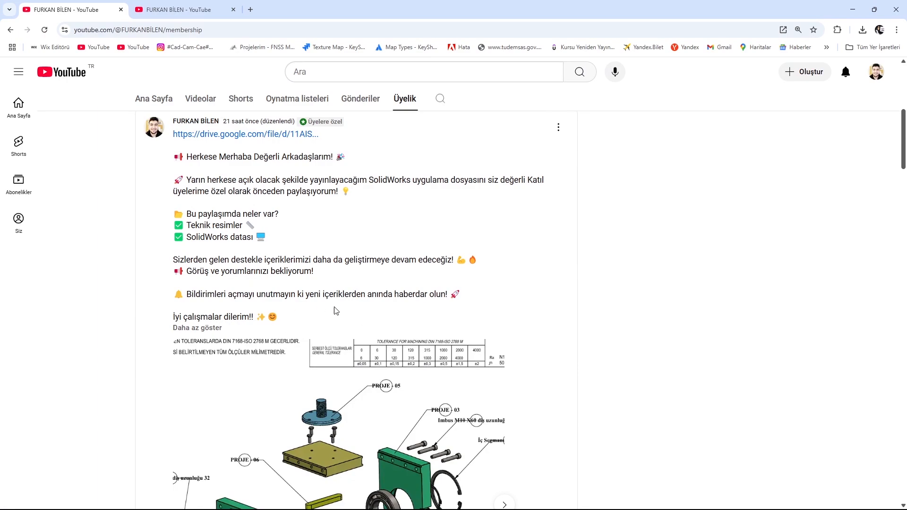
{"action": "scroll", "coordinate": [336, 311], "scroll_direction": "down", "scroll_amount": 10}
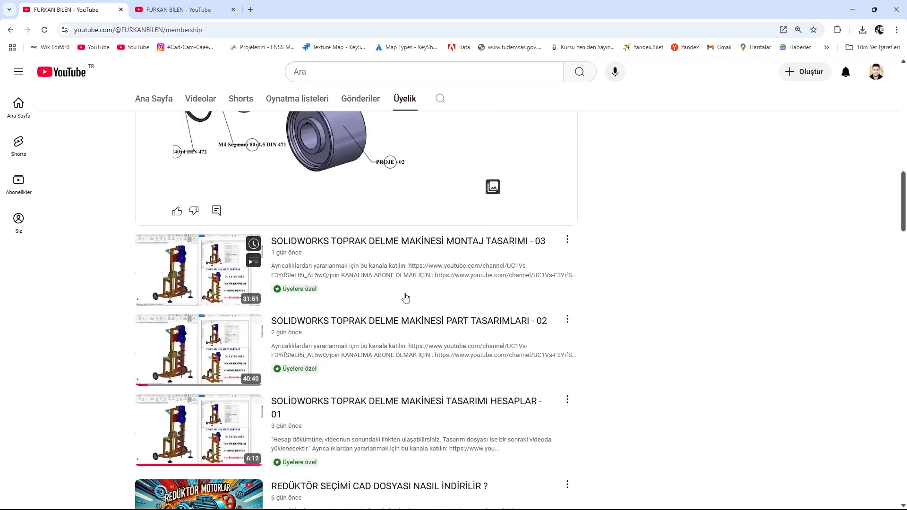
{"action": "scroll", "coordinate": [259, 348], "scroll_direction": "down", "scroll_amount": 5}
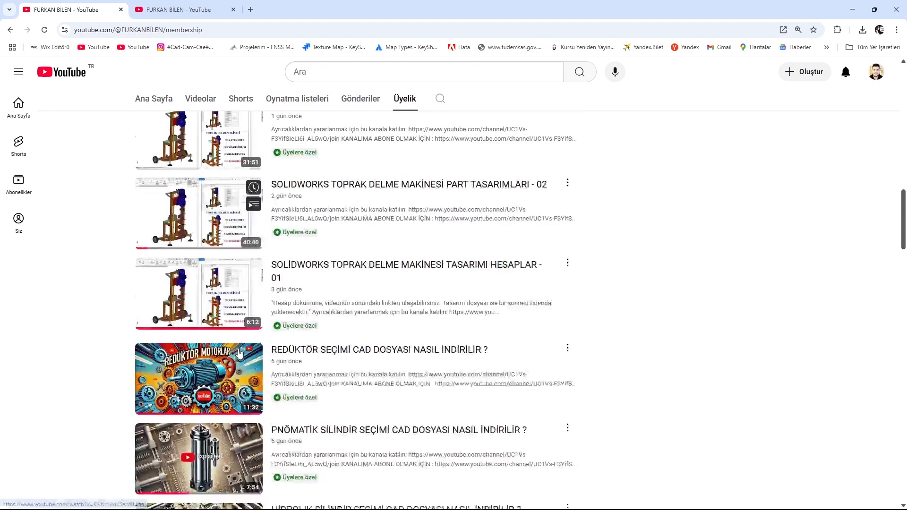
{"action": "scroll", "coordinate": [279, 363], "scroll_direction": "down", "scroll_amount": 7}
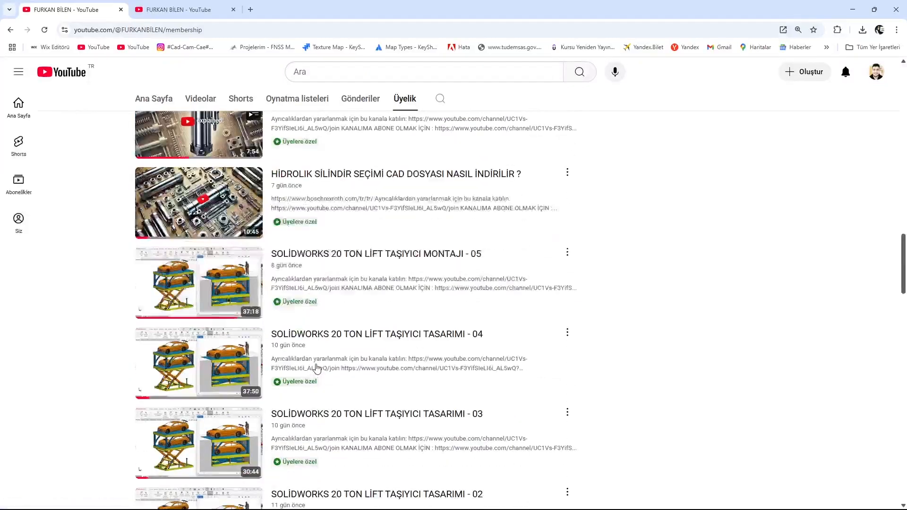
{"action": "scroll", "coordinate": [279, 369], "scroll_direction": "down", "scroll_amount": 8}
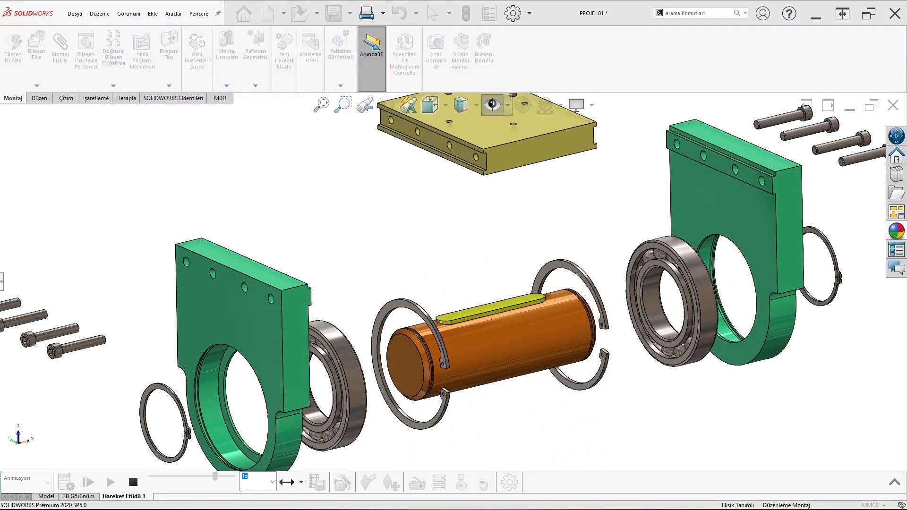
Switch to the PDF SOLIDWORKS UYGULAMA - 01 and review the exploded assembly and the technical drawing sheets of the individual parts.
{"action": "left_click_drag", "start_coordinate": [905, 45], "coordinate": [641, 67]}
{"action": "double_click", "coordinate": [635, 66]}
{"action": "scroll", "coordinate": [486, 317], "scroll_direction": "down", "scroll_amount": 2}
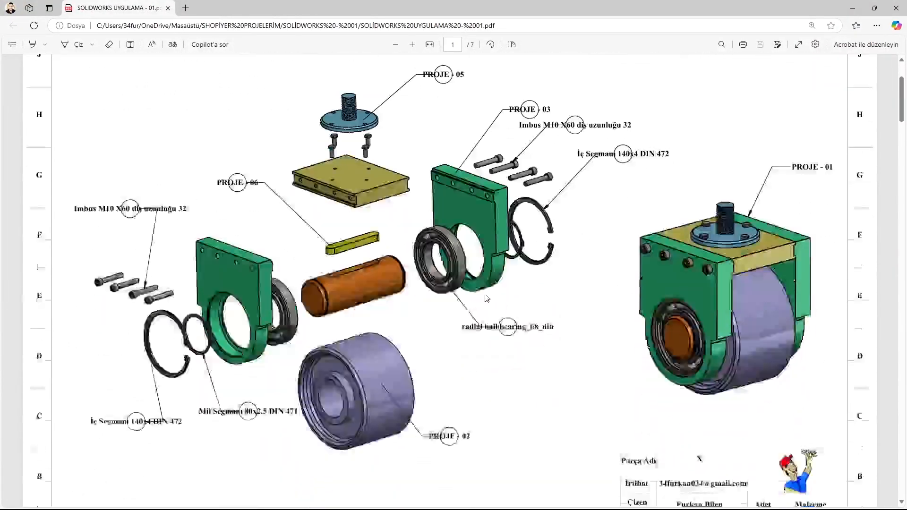
{"action": "scroll", "coordinate": [488, 290], "scroll_direction": "down", "scroll_amount": 10}
{"action": "scroll", "coordinate": [679, 221], "scroll_direction": "down", "scroll_amount": 15}
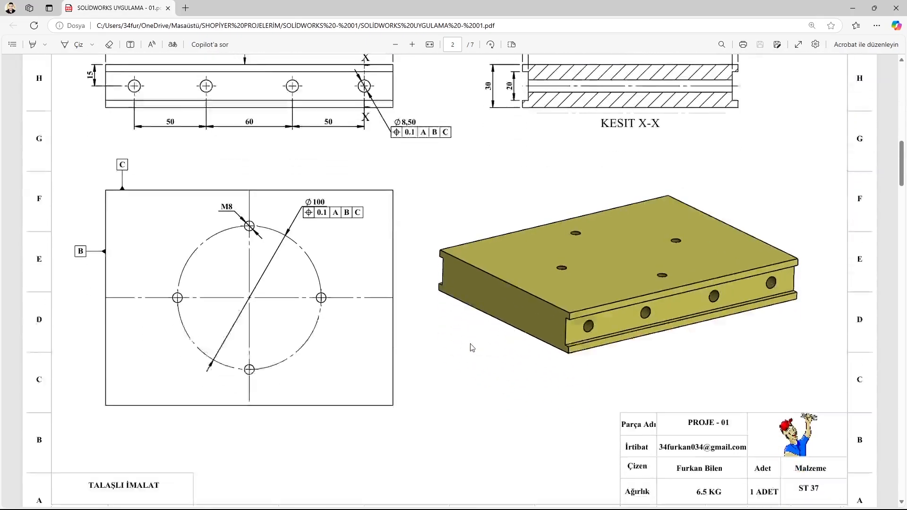
{"action": "scroll", "coordinate": [325, 350], "scroll_direction": "down", "scroll_amount": 2}
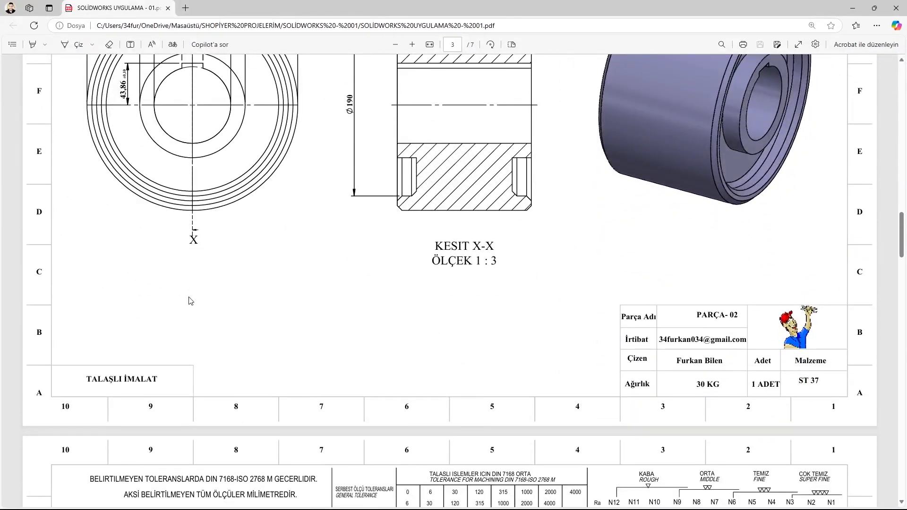
{"action": "scroll", "coordinate": [222, 323], "scroll_direction": "down", "scroll_amount": 10}
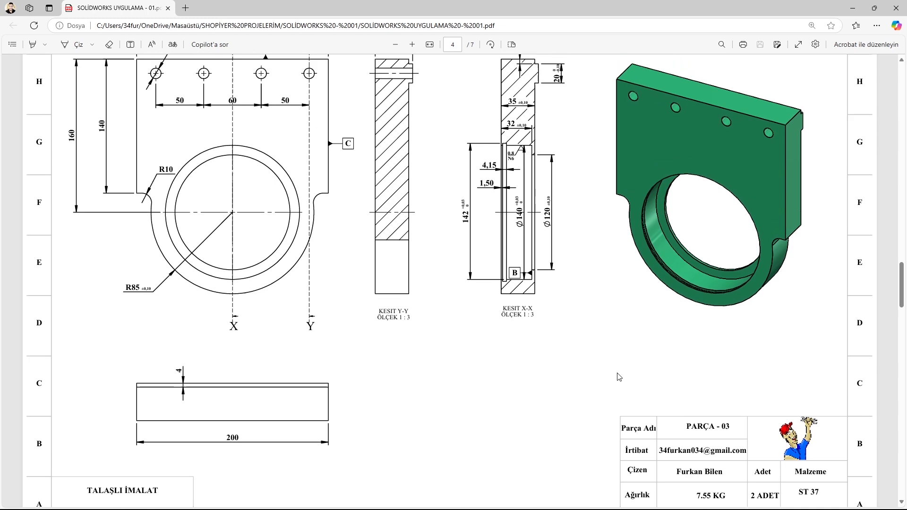
{"action": "scroll", "coordinate": [617, 375], "scroll_direction": "up", "scroll_amount": 3}
{"action": "scroll", "coordinate": [618, 375], "scroll_direction": "down", "scroll_amount": 2}
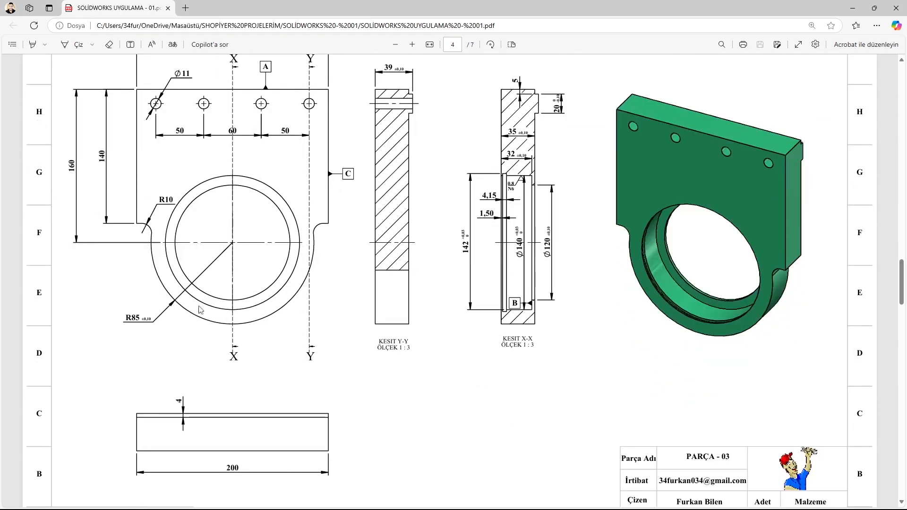
{"action": "scroll", "coordinate": [476, 316], "scroll_direction": "down", "scroll_amount": 7}
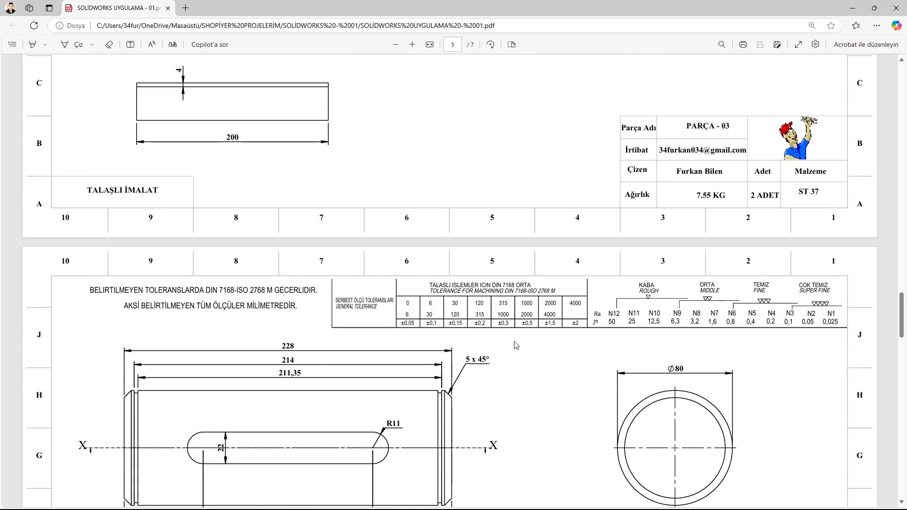
{"action": "scroll", "coordinate": [321, 220], "scroll_direction": "down", "scroll_amount": 11}
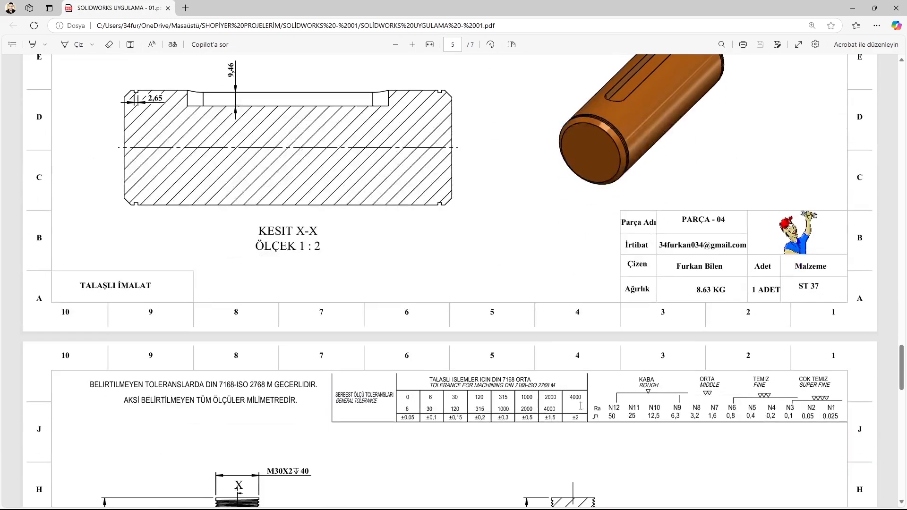
{"action": "scroll", "coordinate": [486, 360], "scroll_direction": "up", "scroll_amount": 20}
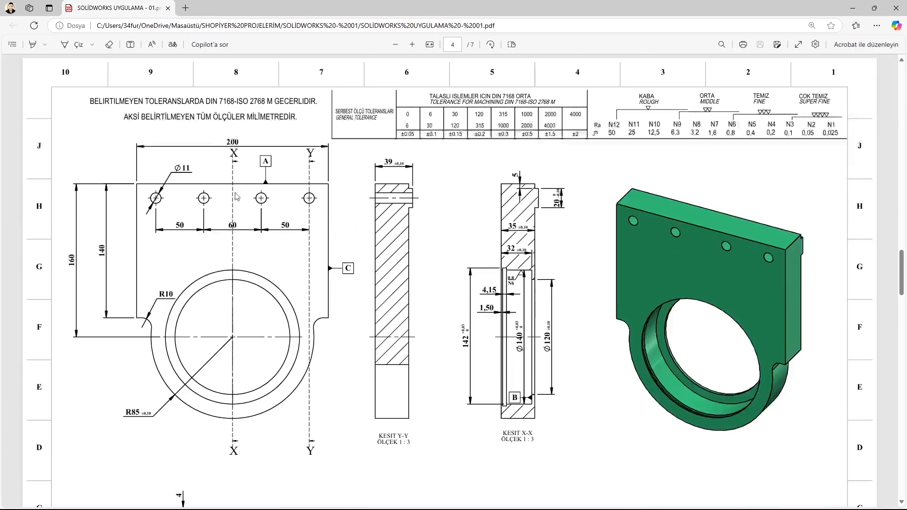
{"action": "scroll", "coordinate": [236, 196], "scroll_direction": "up", "scroll_amount": 7}
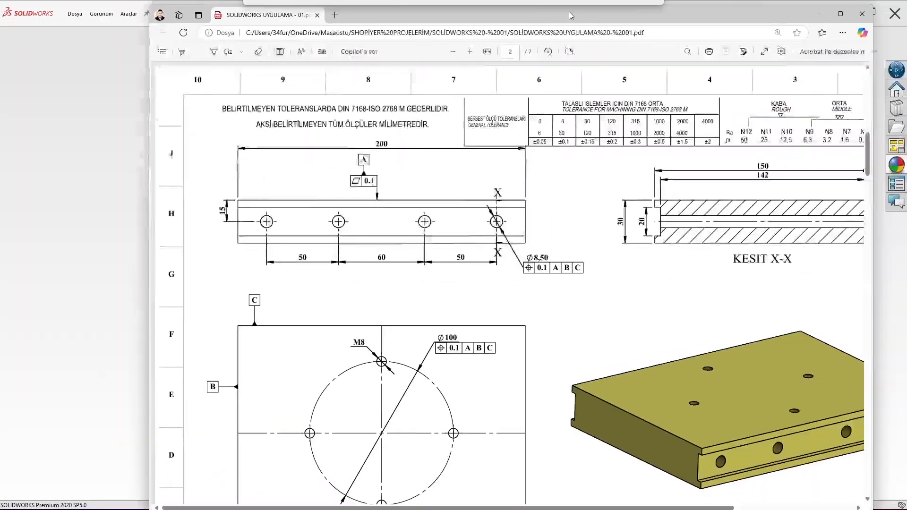
Examine the PROJE - 01 plate sheet for its outline, section X-X and hole dimensions.
{"action": "double_click", "coordinate": [571, 16]}
{"action": "scroll", "coordinate": [446, 287], "scroll_direction": "down", "scroll_amount": 2}
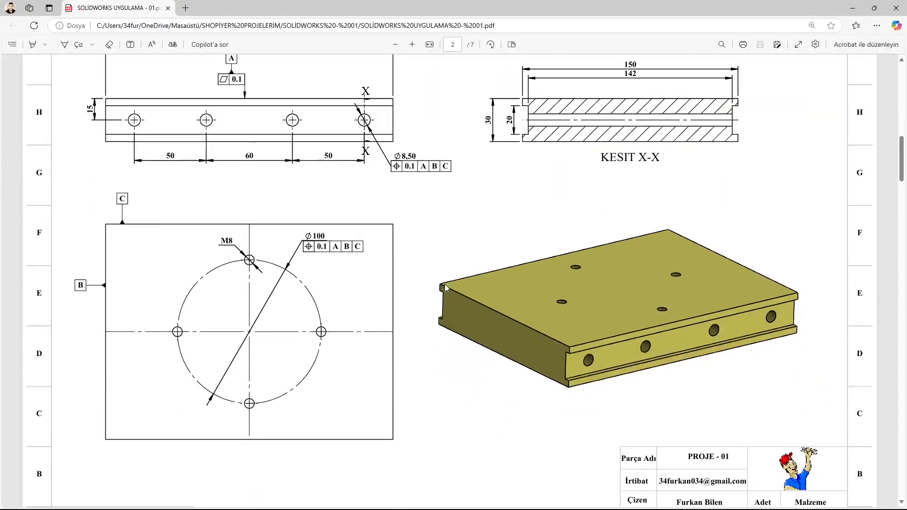
{"action": "scroll", "coordinate": [458, 313], "scroll_direction": "up", "scroll_amount": 15}
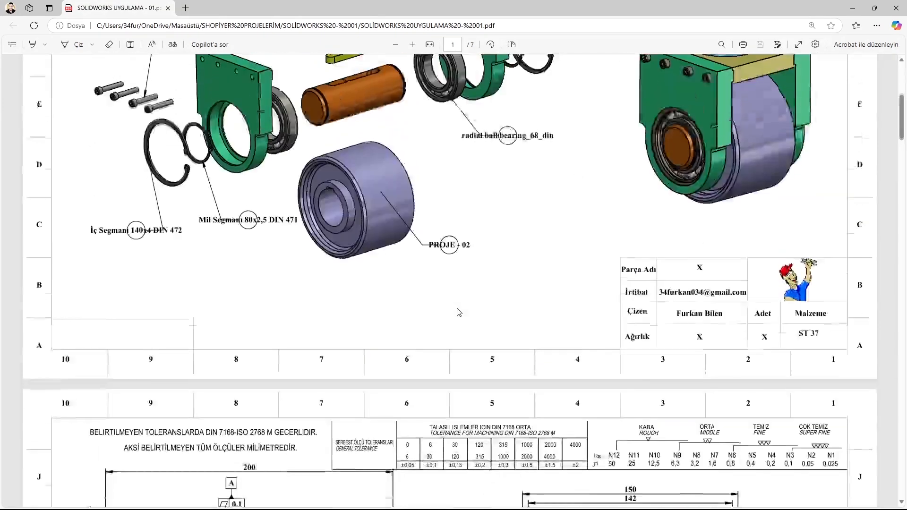
{"action": "scroll", "coordinate": [458, 312], "scroll_direction": "up", "scroll_amount": 1}
{"action": "scroll", "coordinate": [733, 314], "scroll_direction": "down", "scroll_amount": 15}
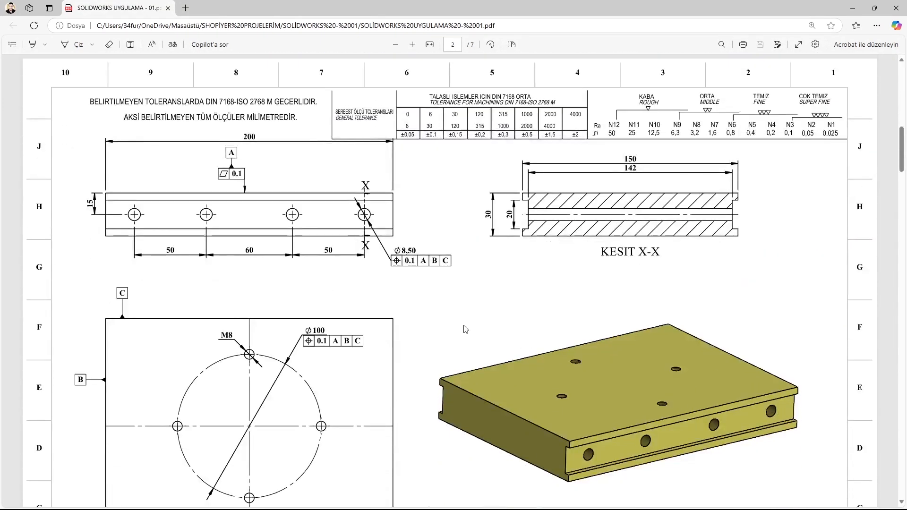
{"action": "scroll", "coordinate": [273, 141], "scroll_direction": "down", "scroll_amount": 3, "text": "ctrl"}
{"action": "scroll", "coordinate": [369, 211], "scroll_direction": "up", "scroll_amount": 2, "text": "ctrl"}
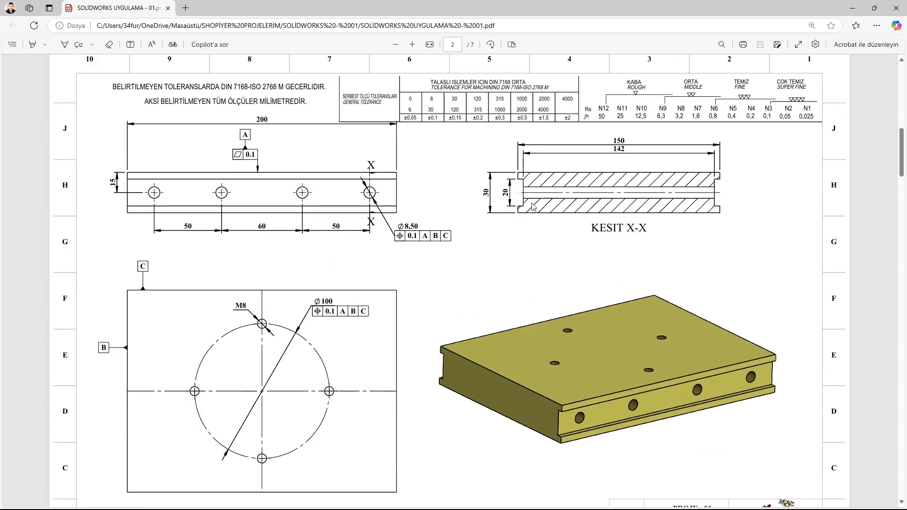
{"action": "scroll", "coordinate": [471, 297], "scroll_direction": "down", "scroll_amount": 1}
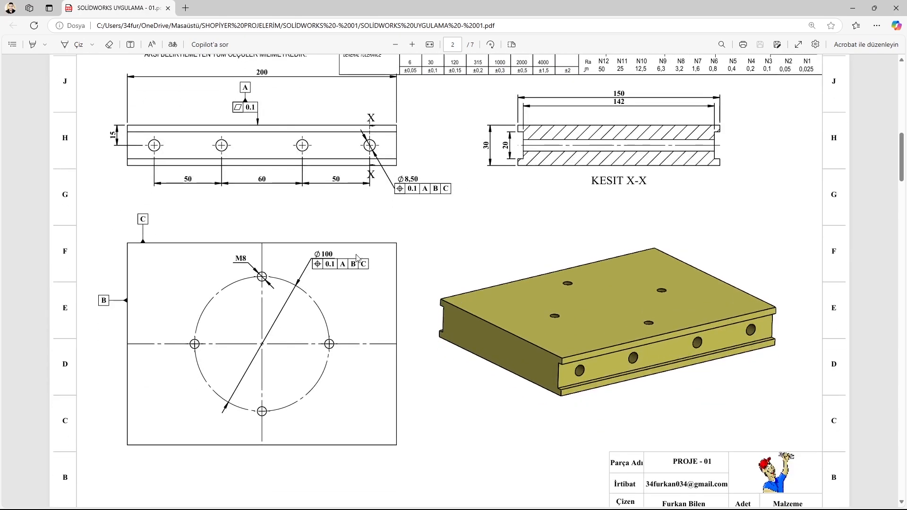
{"action": "scroll", "coordinate": [350, 141], "scroll_direction": "up", "scroll_amount": 1}
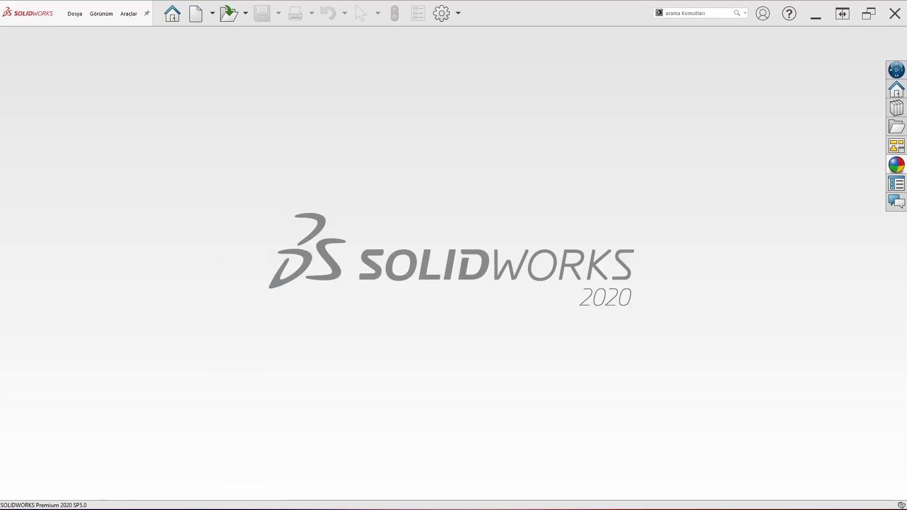
Switch to SOLIDWORKS, create a new part document and apply a plain white scene as its background.
{"action": "left_click", "coordinate": [75, 14]}
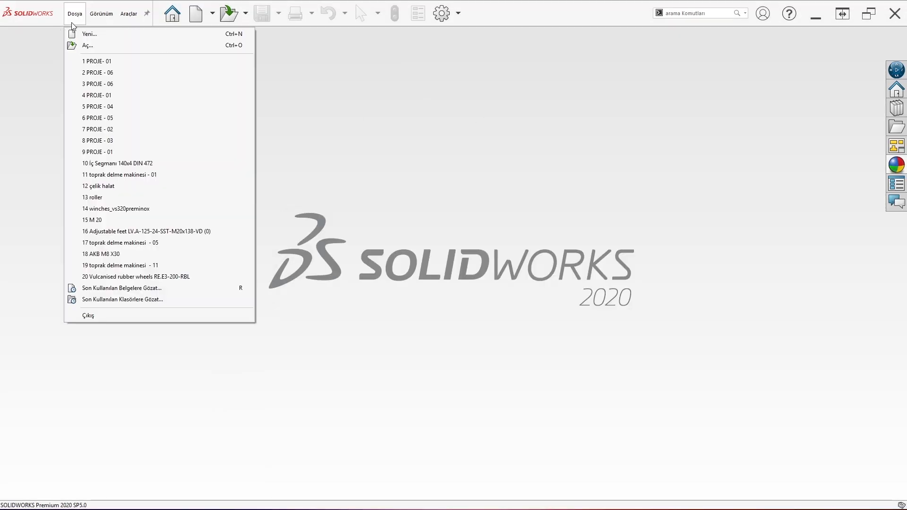
{"action": "left_click", "coordinate": [78, 33]}
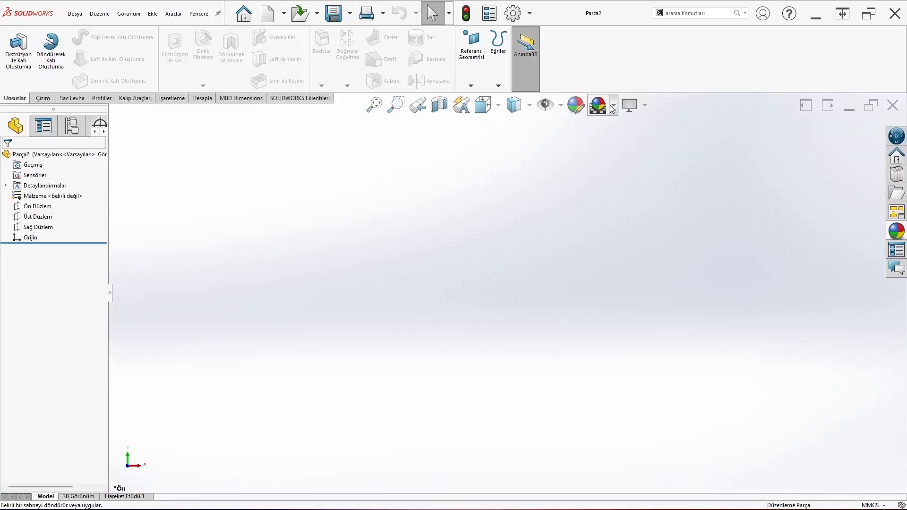
{"action": "left_click", "coordinate": [613, 105]}
{"action": "left_click", "coordinate": [605, 138]}
Start a sketch on the Front Plane (Ön Düzlem) and draw a center rectangle from the origin.
{"action": "left_click", "coordinate": [36, 206]}
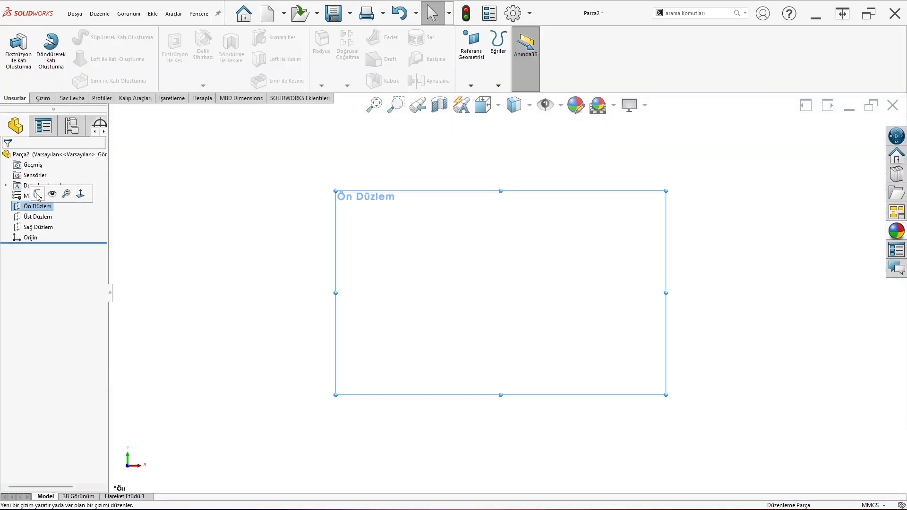
{"action": "left_click", "coordinate": [37, 195]}
{"action": "left_click", "coordinate": [79, 58]}
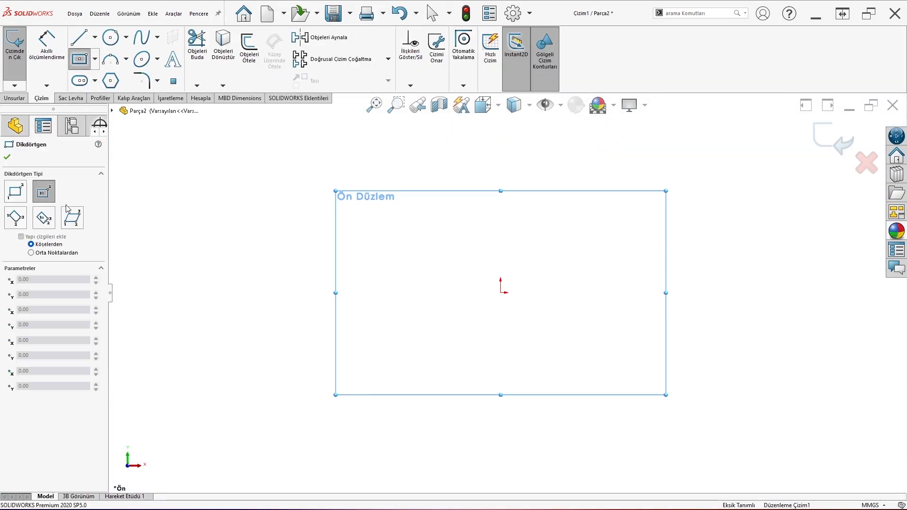
{"action": "left_click", "coordinate": [501, 293]}
{"action": "left_click", "coordinate": [641, 213]}
{"action": "right_click", "coordinate": [538, 180]}
{"action": "left_click", "coordinate": [544, 187]}
Dimension the rectangle's upper horizontal edge and set its length to 200 mm.
{"action": "left_click", "coordinate": [55, 60]}
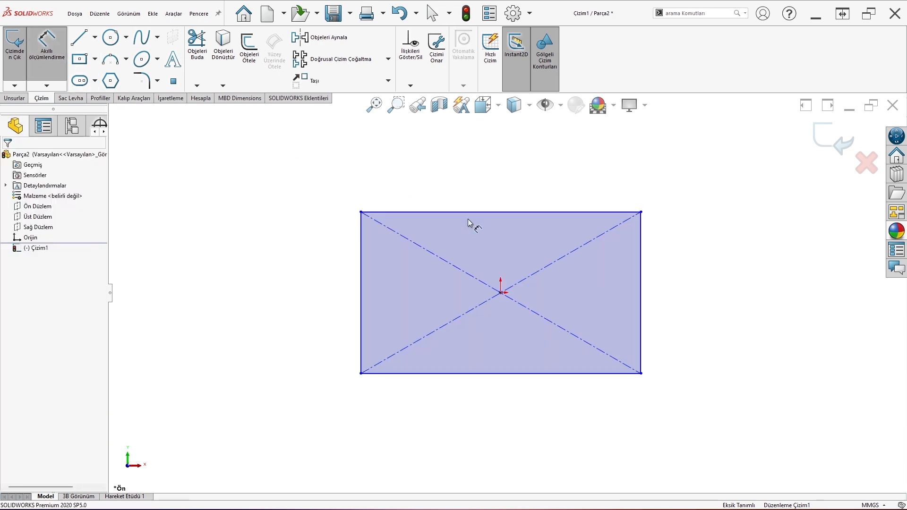
{"action": "left_click", "coordinate": [493, 213]}
{"action": "left_click", "coordinate": [496, 185]}
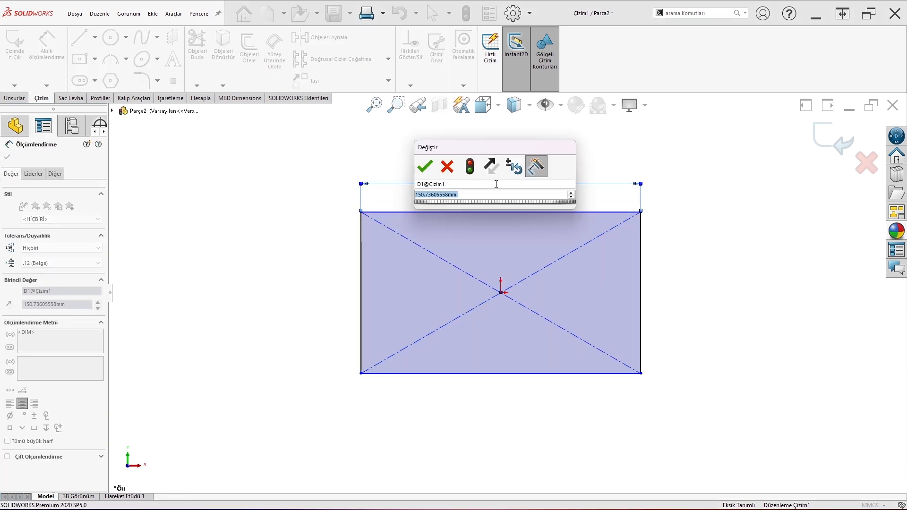
{"action": "type", "text": "20"}
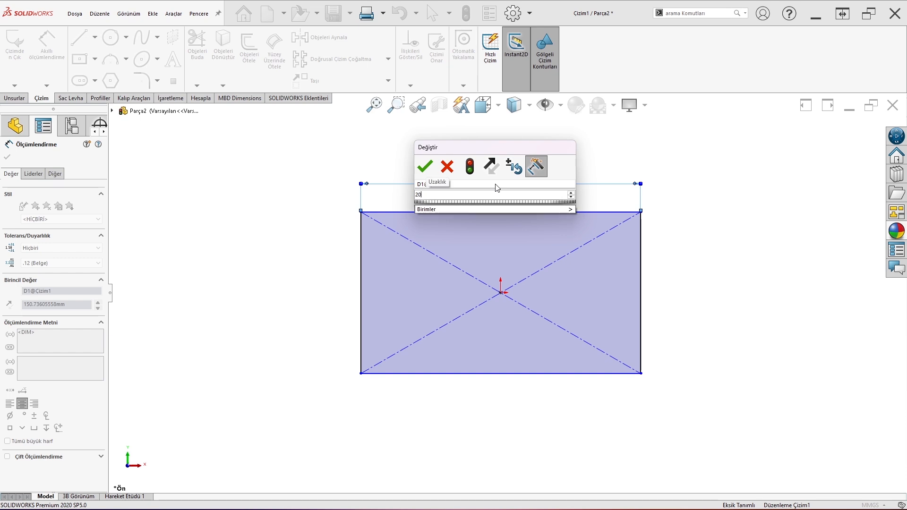
{"action": "type", "text": "0"}
{"action": "key", "text": "Return"}
Dimension the rectangle's vertical edge at 150 mm and finish dimensioning.
{"action": "left_click", "coordinate": [362, 255]}
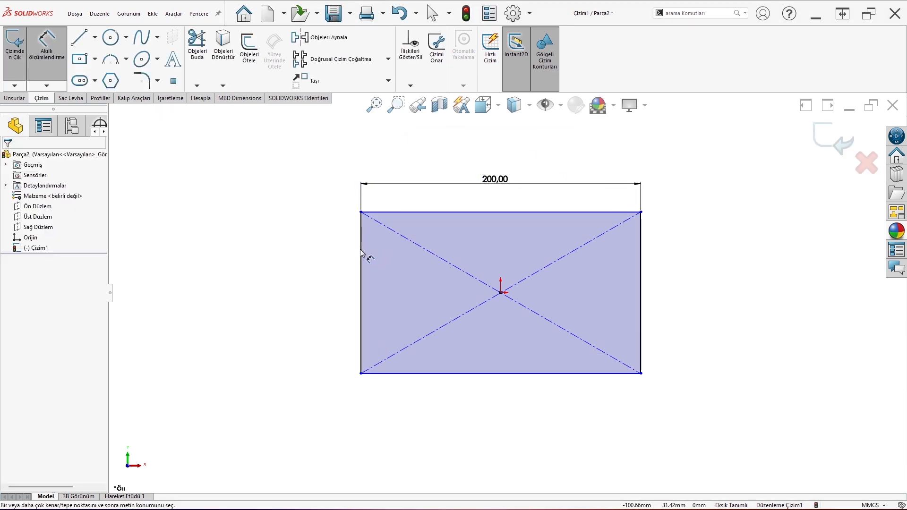
{"action": "left_click", "coordinate": [329, 255]}
{"action": "type", "text": "150"}
{"action": "key", "text": "Return"}
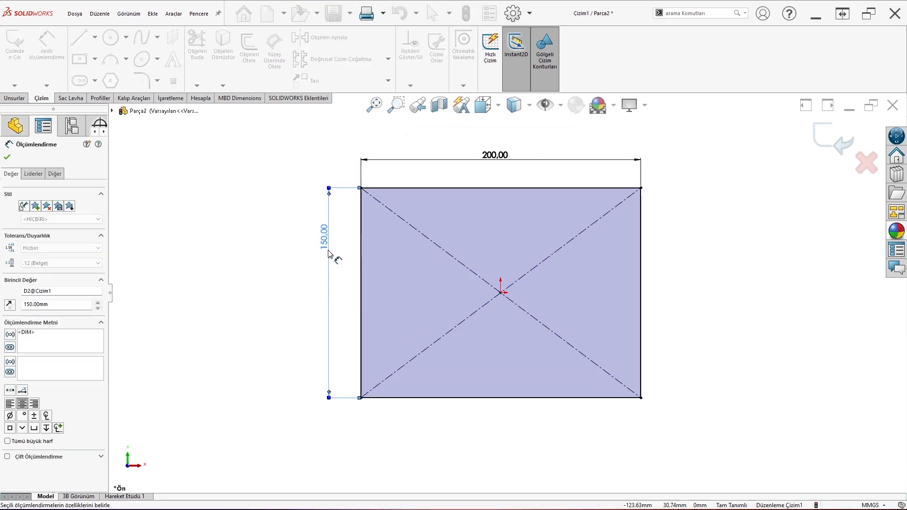
{"action": "left_click", "coordinate": [7, 157]}
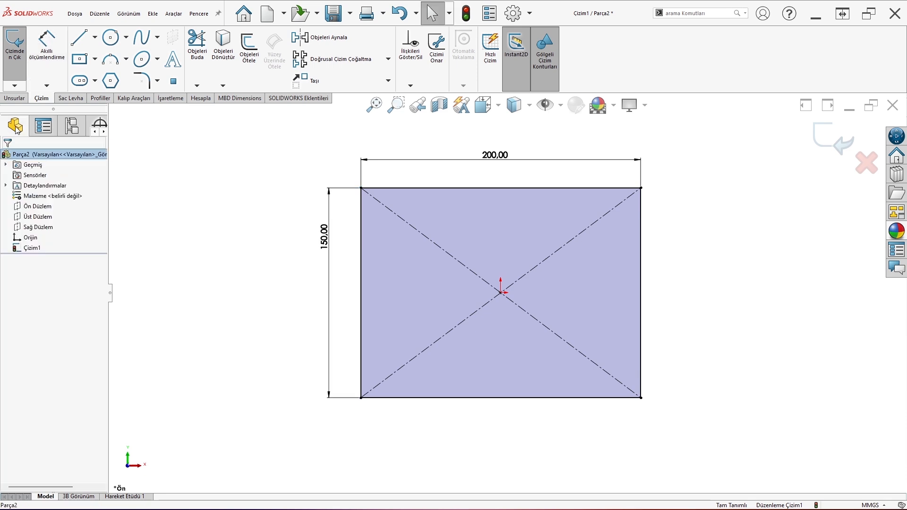
Extrude the rectangle into a solid plate 30 mm thick, using the Mid Plane (Orta Düzlem) end condition.
{"action": "left_click", "coordinate": [20, 101]}
{"action": "left_click", "coordinate": [18, 47]}
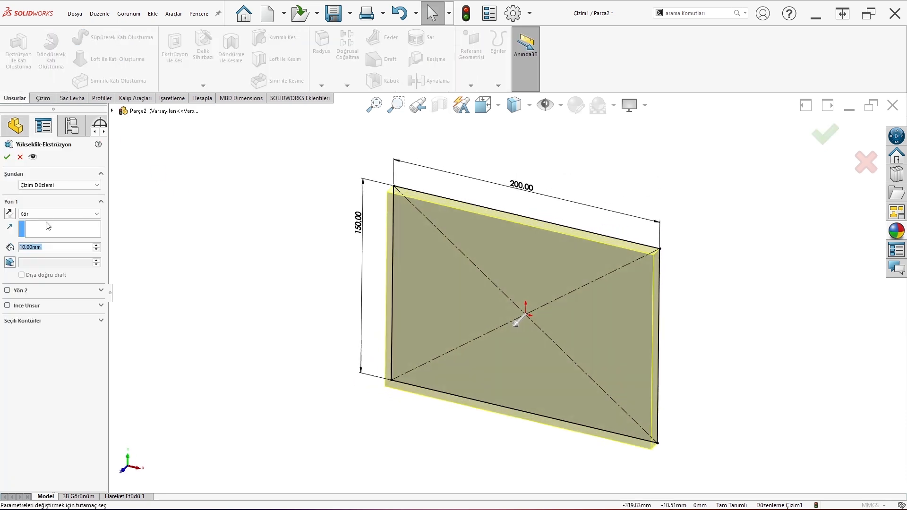
{"action": "left_click", "coordinate": [49, 214]}
{"action": "left_click", "coordinate": [34, 253]}
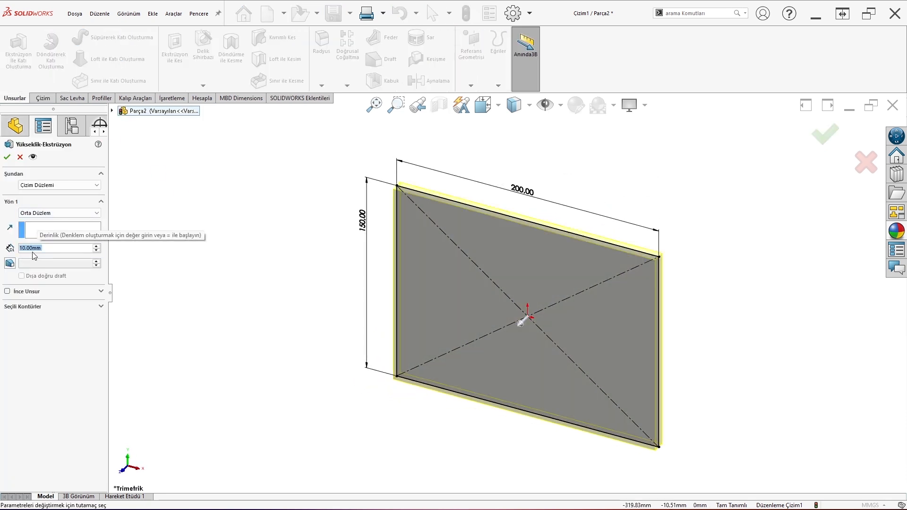
{"action": "type", "text": "50"}
{"action": "key", "text": "Return"}
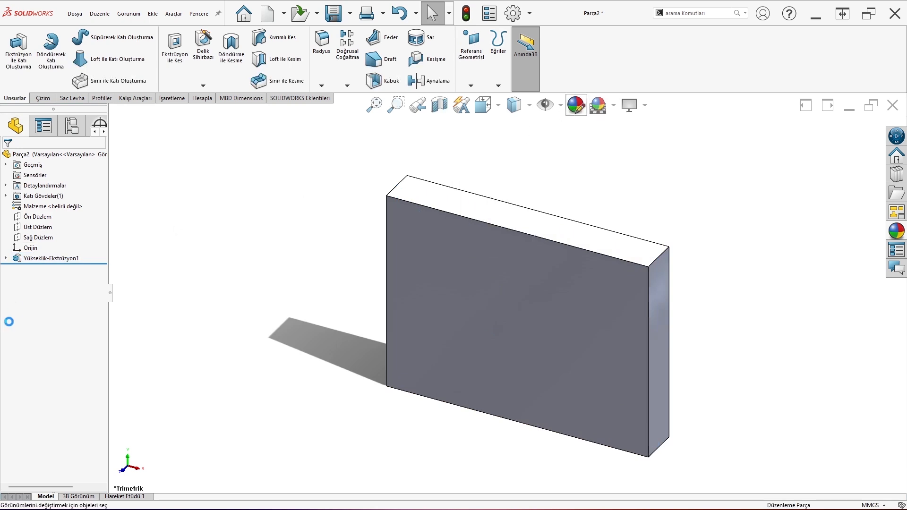
Apply a yellow color (RGB 255, 255, 0) to the whole part.
{"action": "left_click", "coordinate": [43, 352]}
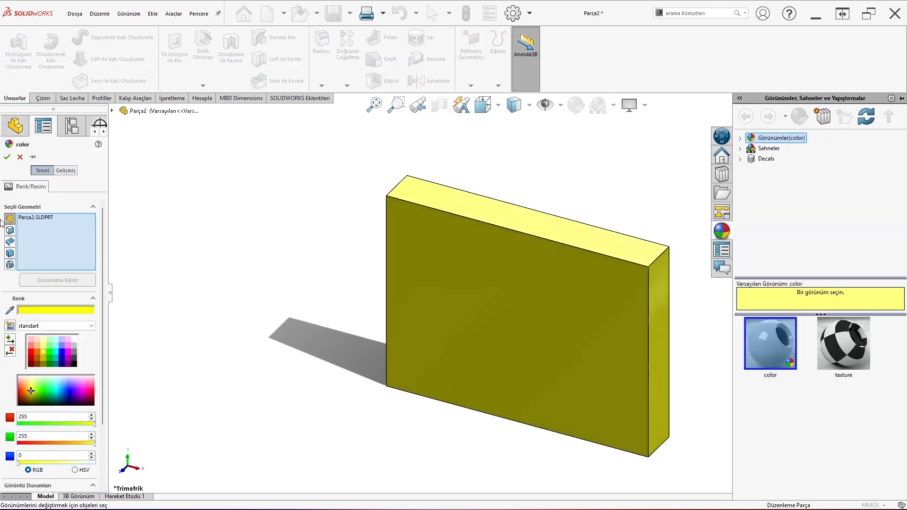
{"action": "left_click", "coordinate": [8, 158]}
Start a sketch on the plate's short end face and draw a center rectangle about 21 x 10 mm from the upper edge's midpoint.
{"action": "mouse_move", "coordinate": [300, 243]}
{"action": "middle_mouse_down"}
{"action": "mouse_move", "coordinate": [429, 364]}
{"action": "mouse_move", "coordinate": [484, 395]}
{"action": "mouse_move", "coordinate": [520, 343]}
{"action": "mouse_move", "coordinate": [348, 360]}
{"action": "mouse_move", "coordinate": [462, 326]}
{"action": "middle_mouse_up"}
{"action": "left_click", "coordinate": [482, 307]}
{"action": "left_click", "coordinate": [494, 295]}
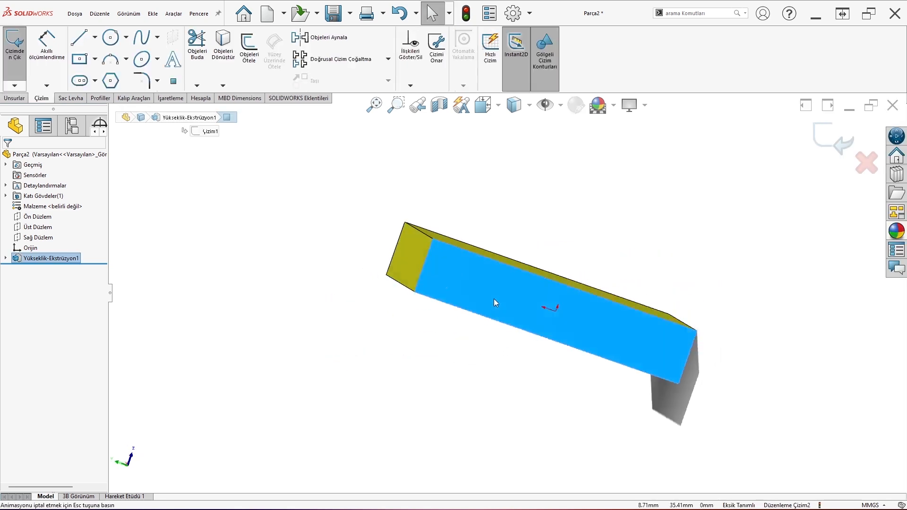
{"action": "left_click", "coordinate": [78, 60]}
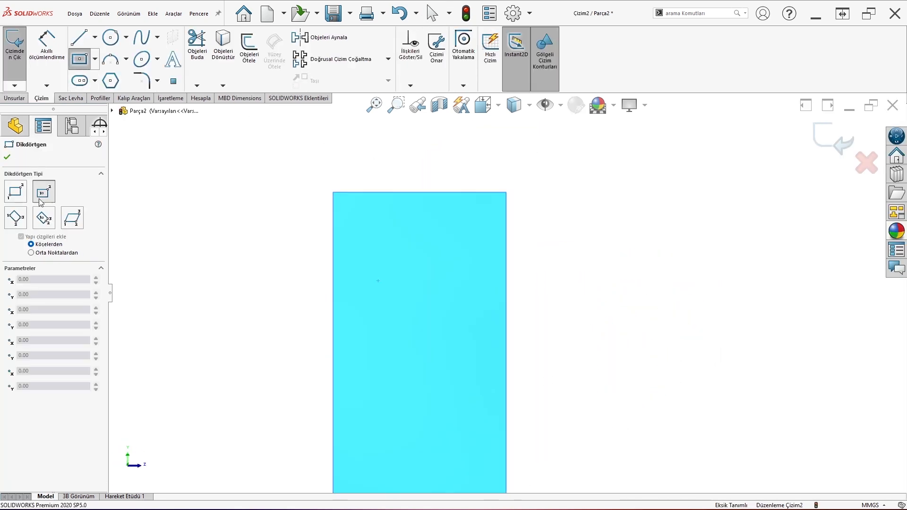
{"action": "left_click", "coordinate": [419, 192]}
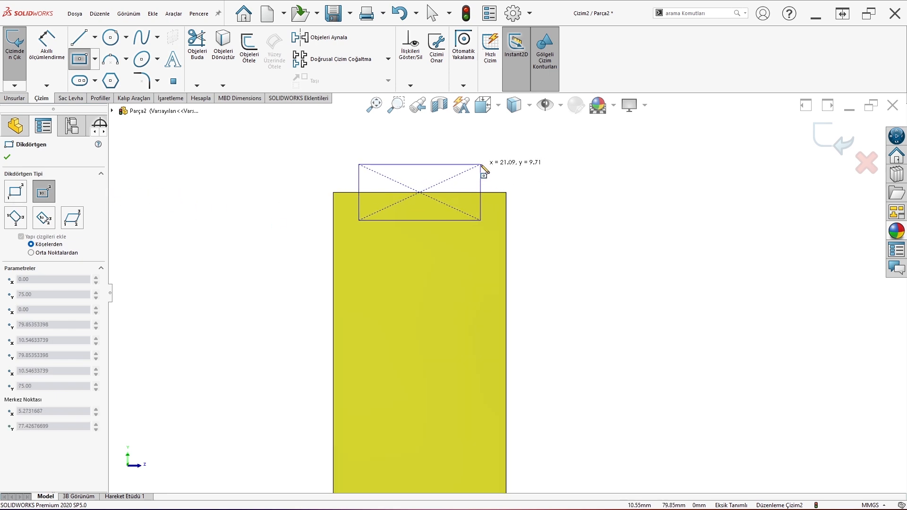
{"action": "left_click", "coordinate": [483, 164]}
{"action": "key", "text": "Escape"}
Draw a horizontal construction line across the end face through the origin, from one long edge to the other.
{"action": "scroll", "coordinate": [418, 278], "scroll_direction": "up", "scroll_amount": 4}
{"action": "scroll", "coordinate": [418, 278], "scroll_direction": "up", "scroll_amount": 3}
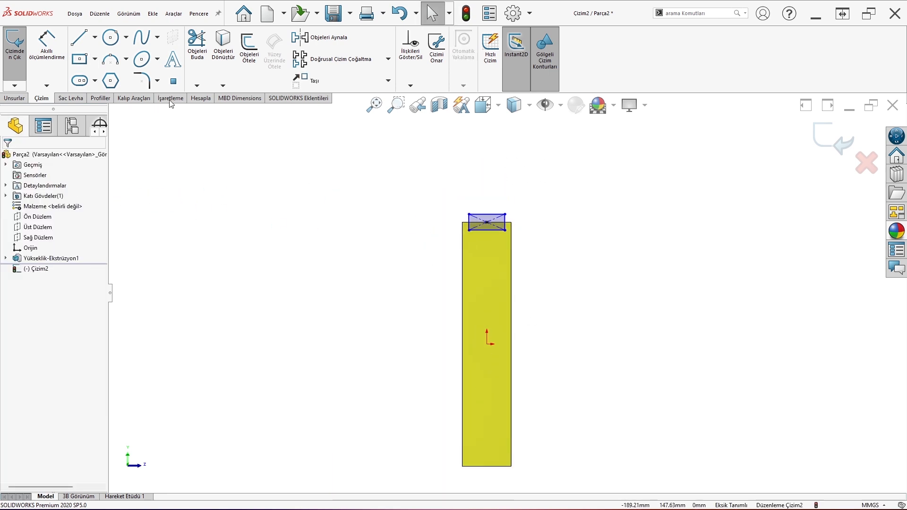
{"action": "left_click", "coordinate": [95, 37]}
{"action": "left_click", "coordinate": [102, 63]}
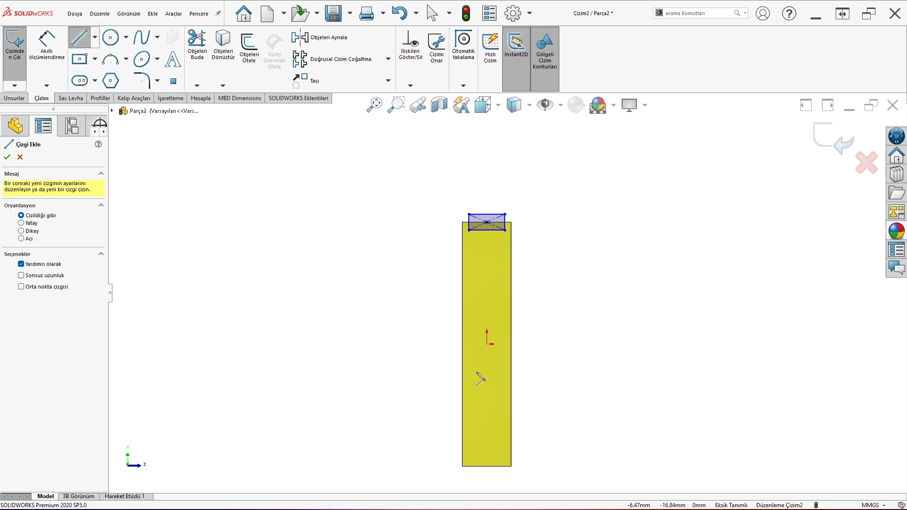
{"action": "left_click", "coordinate": [462, 344]}
{"action": "scroll", "coordinate": [607, 273], "scroll_direction": "down", "scroll_amount": 4}
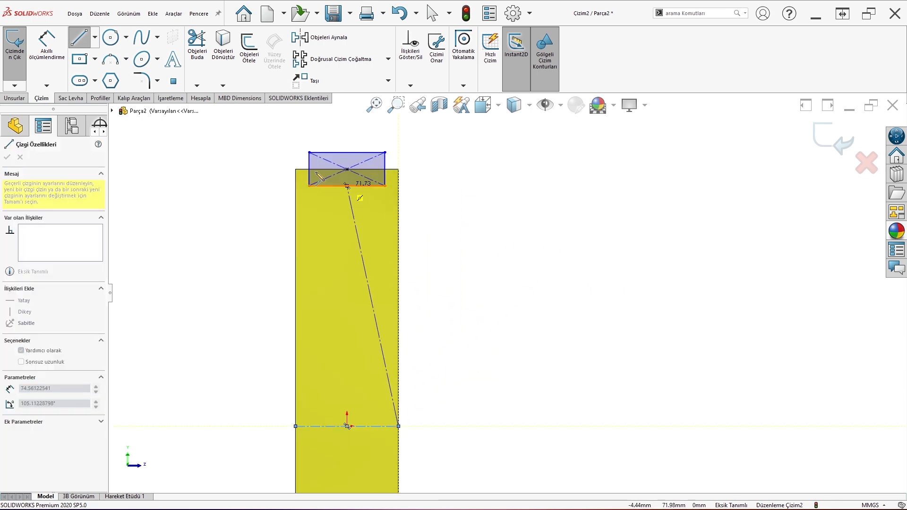
{"action": "key", "text": "Escape"}
Dimension the small rectangle's upper horizontal edge and set its width to 20 mm.
{"action": "left_click", "coordinate": [51, 50]}
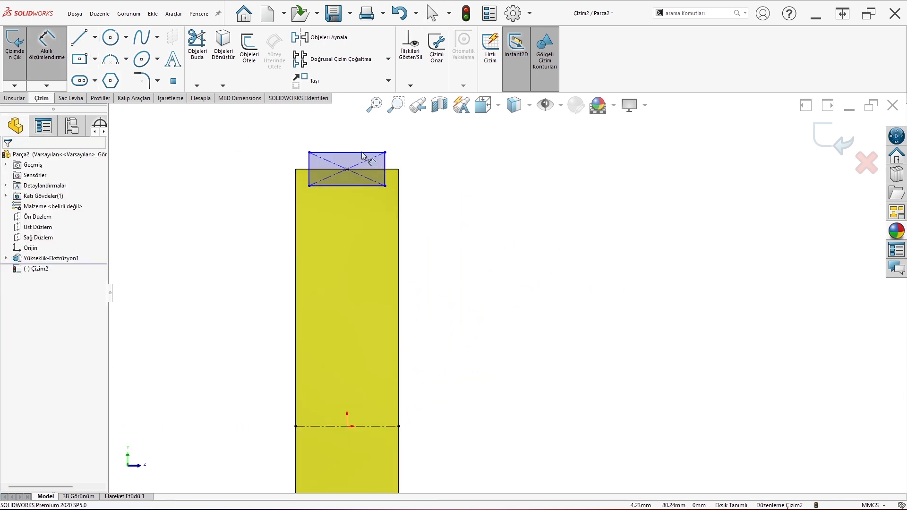
{"action": "left_click", "coordinate": [362, 153]}
{"action": "left_click", "coordinate": [355, 144]}
{"action": "type", "text": "20"}
{"action": "key", "text": "Return"}
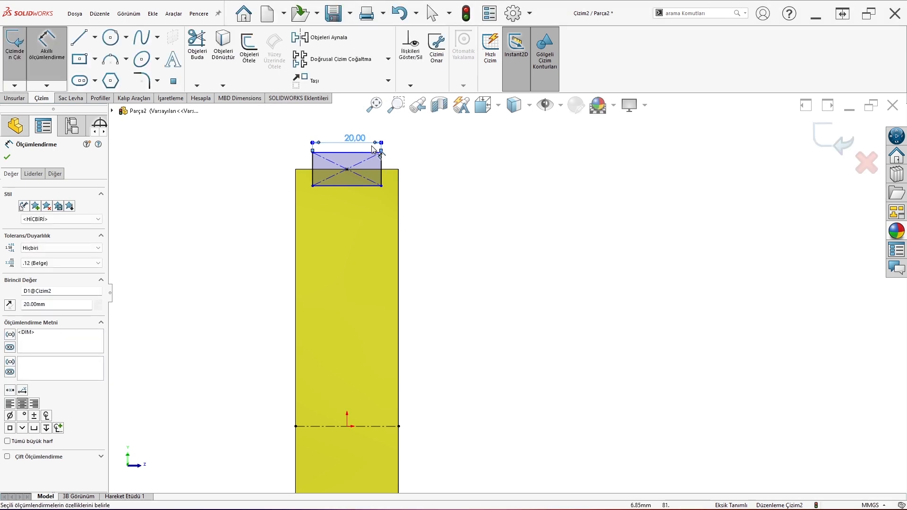
{"action": "left_click", "coordinate": [383, 186]}
{"action": "left_click", "coordinate": [398, 212]}
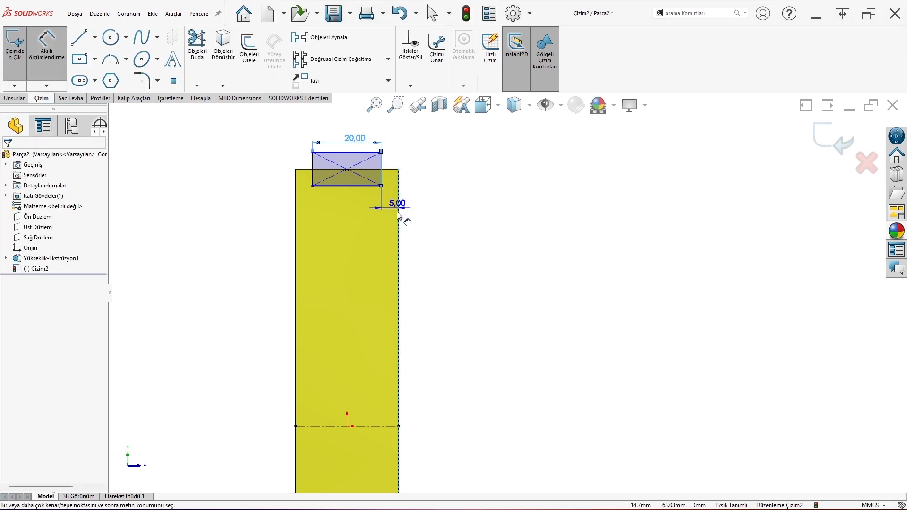
{"action": "key", "text": "Escape"}
{"action": "scroll", "coordinate": [429, 240], "scroll_direction": "up", "scroll_amount": 3}
{"action": "scroll", "coordinate": [435, 240], "scroll_direction": "down", "scroll_amount": 5}
{"action": "scroll", "coordinate": [424, 284], "scroll_direction": "up", "scroll_amount": 7}
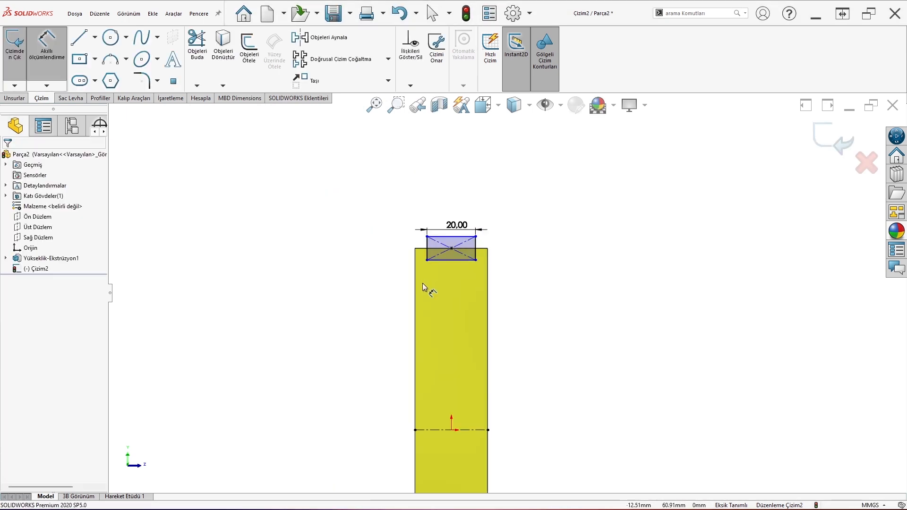
{"action": "scroll", "coordinate": [568, 270], "scroll_direction": "down", "scroll_amount": 4}
{"action": "scroll", "coordinate": [567, 273], "scroll_direction": "down", "scroll_amount": 2}
{"action": "key", "text": "Escape"}
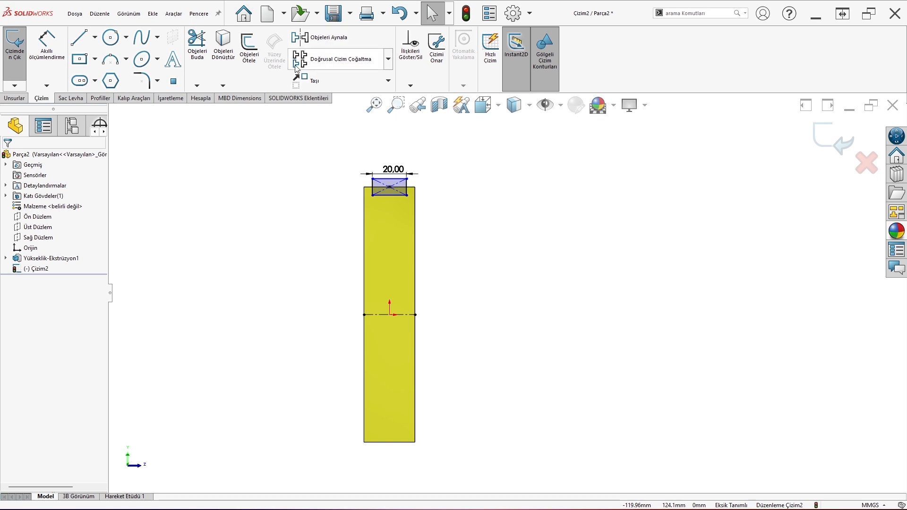
Mirror the whole small rectangle about the horizontal construction line, keeping the original as a copy.
{"action": "left_click", "coordinate": [319, 37]}
{"action": "scroll", "coordinate": [427, 213], "scroll_direction": "up", "scroll_amount": 3}
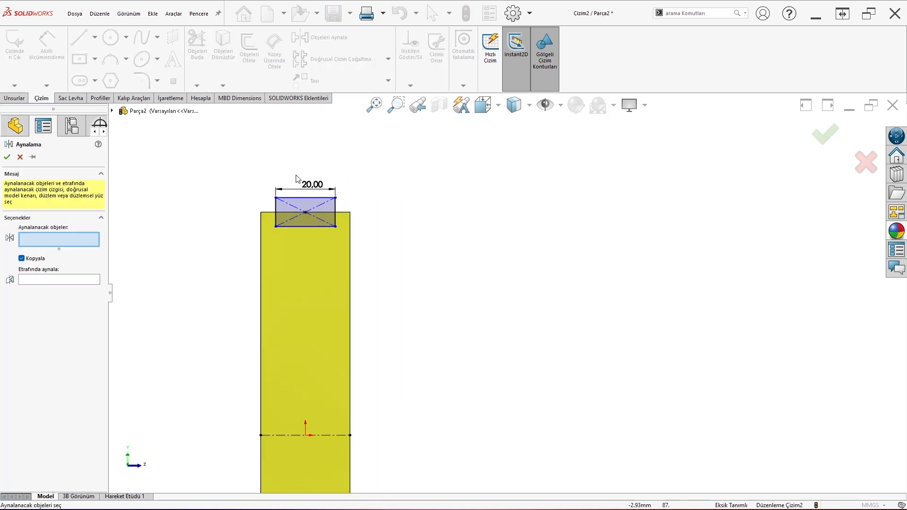
{"action": "left_click_drag", "start_coordinate": [403, 248], "coordinate": [401, 249]}
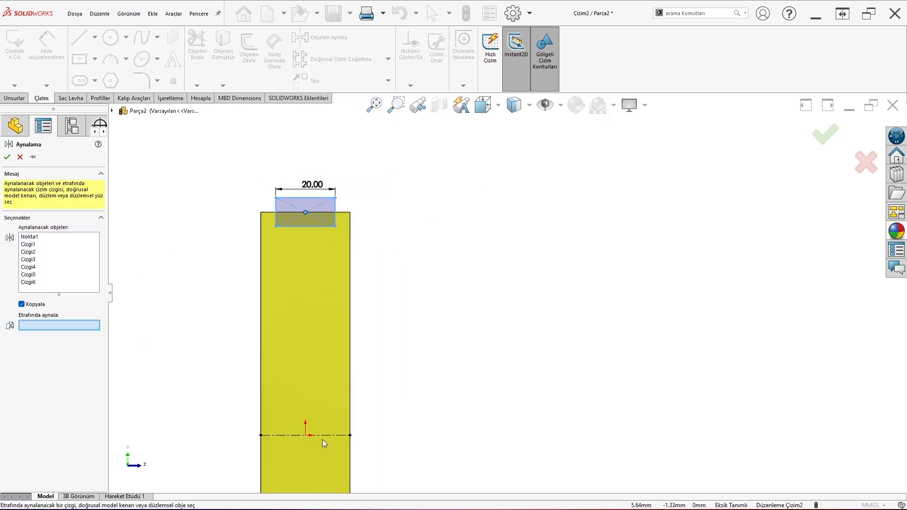
{"action": "scroll", "coordinate": [473, 425], "scroll_direction": "down", "scroll_amount": 3}
{"action": "scroll", "coordinate": [486, 427], "scroll_direction": "up", "scroll_amount": 2}
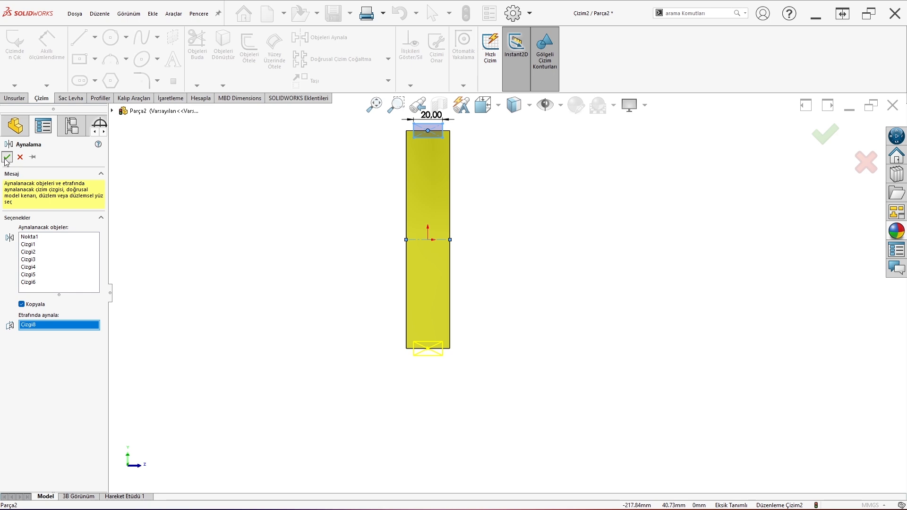
{"action": "left_click", "coordinate": [7, 158]}
Dimension the distance between the two rectangles' facing inner edges and set it to 142 mm.
{"action": "left_click", "coordinate": [42, 65]}
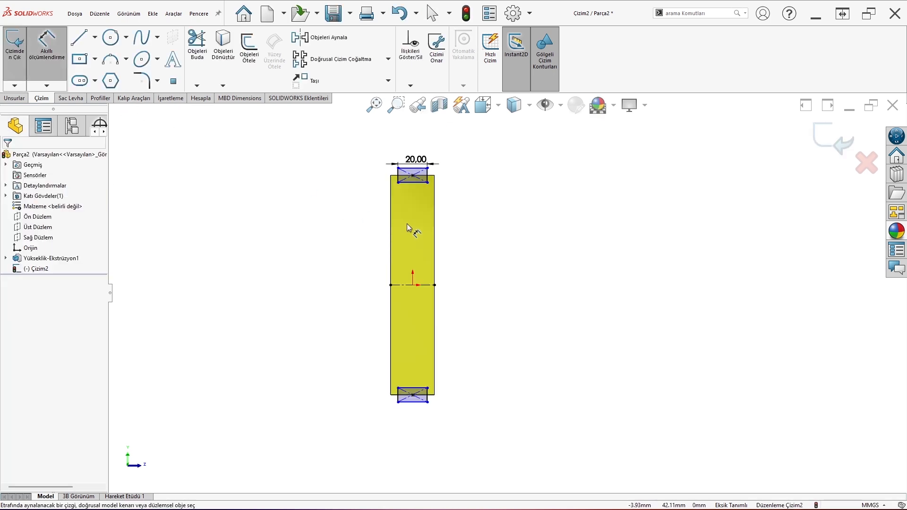
{"action": "left_click", "coordinate": [411, 183]}
{"action": "left_click", "coordinate": [414, 387]}
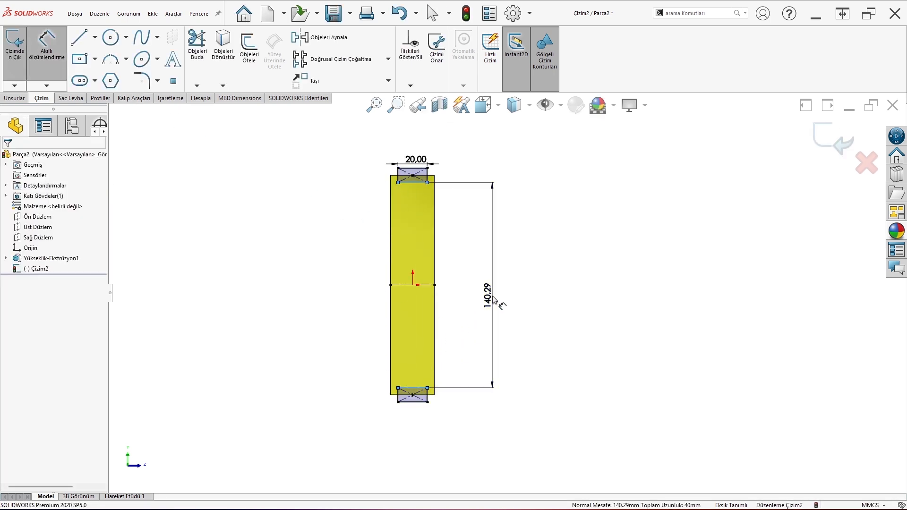
{"action": "left_click", "coordinate": [494, 300]}
{"action": "key", "text": "Return"}
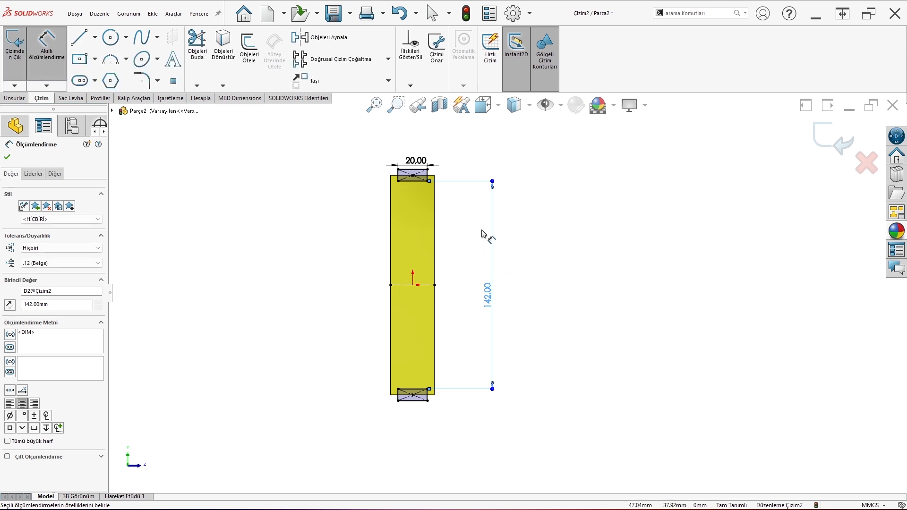
{"action": "scroll", "coordinate": [483, 234], "scroll_direction": "down", "scroll_amount": 3}
{"action": "left_click", "coordinate": [326, 139]}
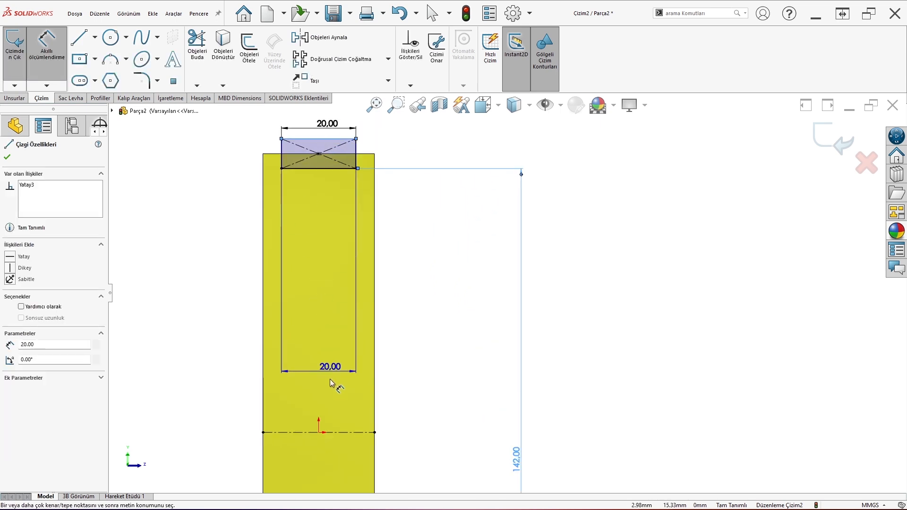
{"action": "left_click", "coordinate": [344, 432]}
{"action": "left_click", "coordinate": [187, 330]}
{"action": "key", "text": "Escape"}
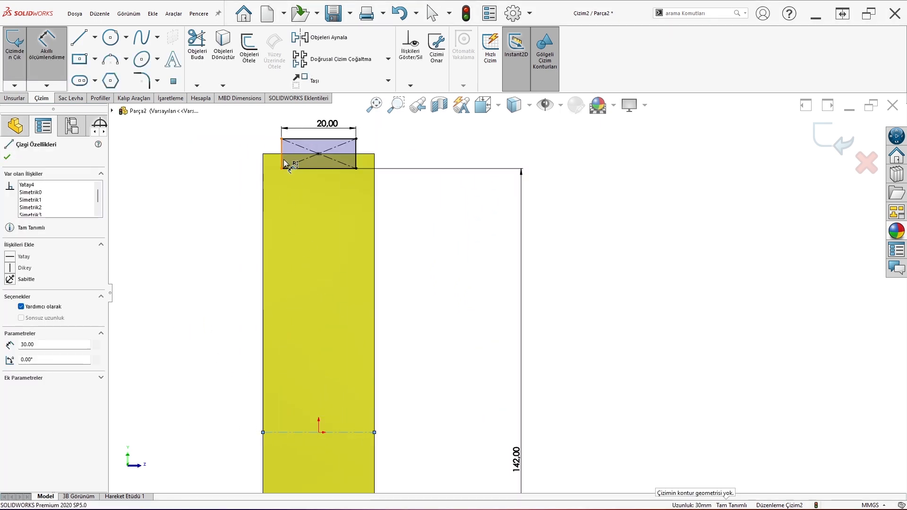
{"action": "left_click", "coordinate": [282, 156]}
{"action": "key", "text": "Escape"}
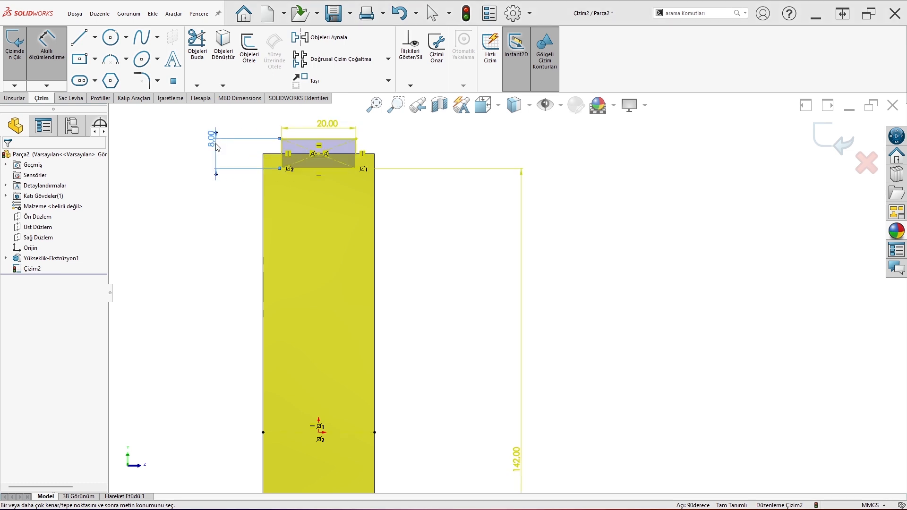
{"action": "scroll", "coordinate": [369, 156], "scroll_direction": "down", "scroll_amount": 6}
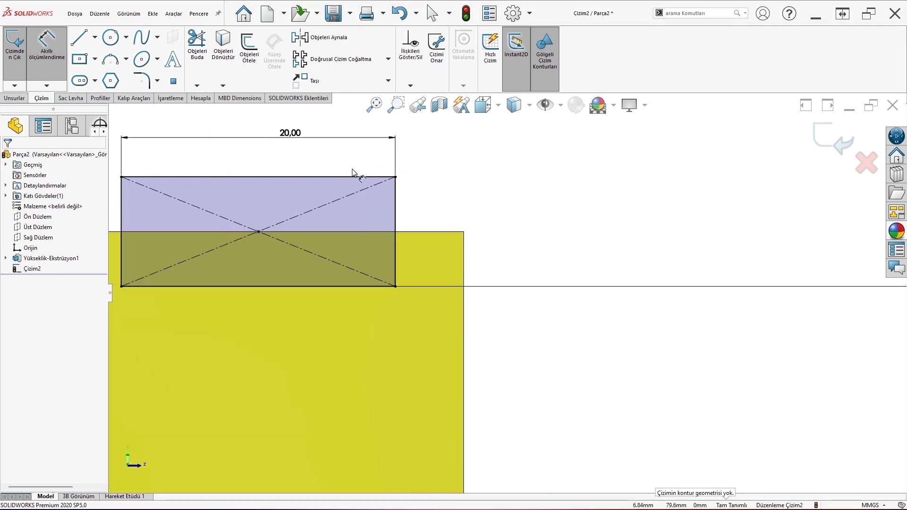
Cut-extrude both rectangles along the plate's length with a blind depth of 254 mm.
{"action": "scroll", "coordinate": [409, 300], "scroll_direction": "up", "scroll_amount": 9}
{"action": "scroll", "coordinate": [489, 351], "scroll_direction": "up", "scroll_amount": 3}
{"action": "middle_click_drag", "start_coordinate": [609, 402], "coordinate": [637, 237]}
{"action": "left_click", "coordinate": [21, 99]}
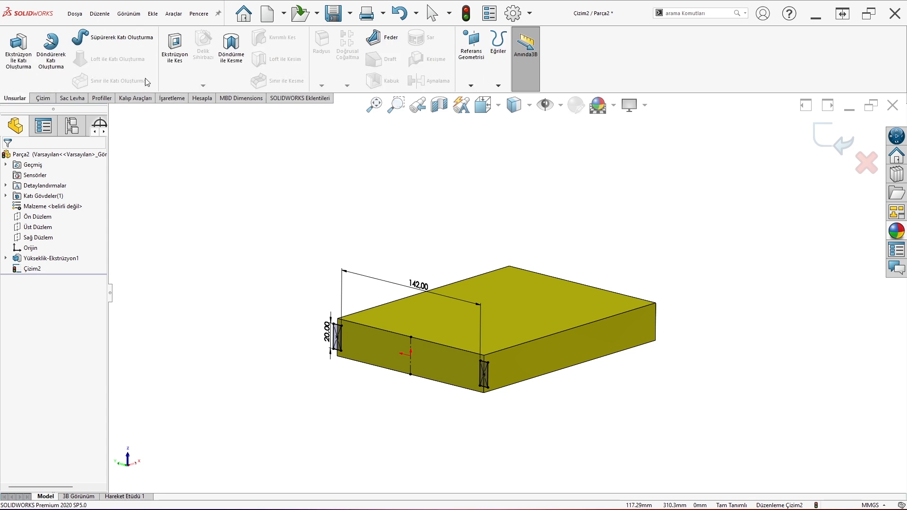
{"action": "left_click", "coordinate": [174, 48]}
{"action": "left_click_drag", "start_coordinate": [447, 359], "coordinate": [648, 276]}
{"action": "left_click", "coordinate": [7, 157]}
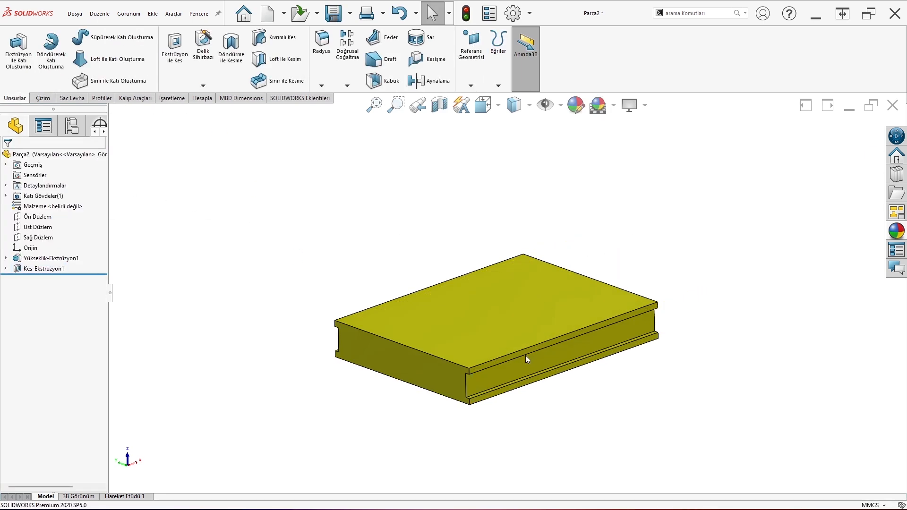
Change the cut's end condition to Up To Surface (Yüzeye Kadar), ending at the plate's opposite end face.
{"action": "left_click", "coordinate": [45, 268]}
{"action": "left_click", "coordinate": [64, 240]}
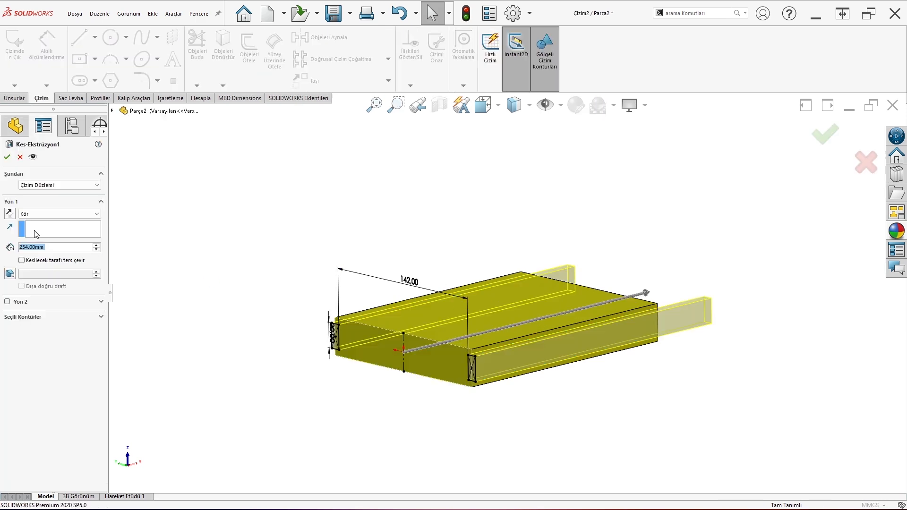
{"action": "left_click", "coordinate": [59, 213]}
{"action": "left_click", "coordinate": [49, 254]}
{"action": "mouse_move", "coordinate": [581, 312]}
{"action": "middle_mouse_down"}
{"action": "mouse_move", "coordinate": [558, 307]}
{"action": "mouse_move", "coordinate": [574, 327]}
{"action": "middle_mouse_up"}
{"action": "left_click", "coordinate": [557, 305]}
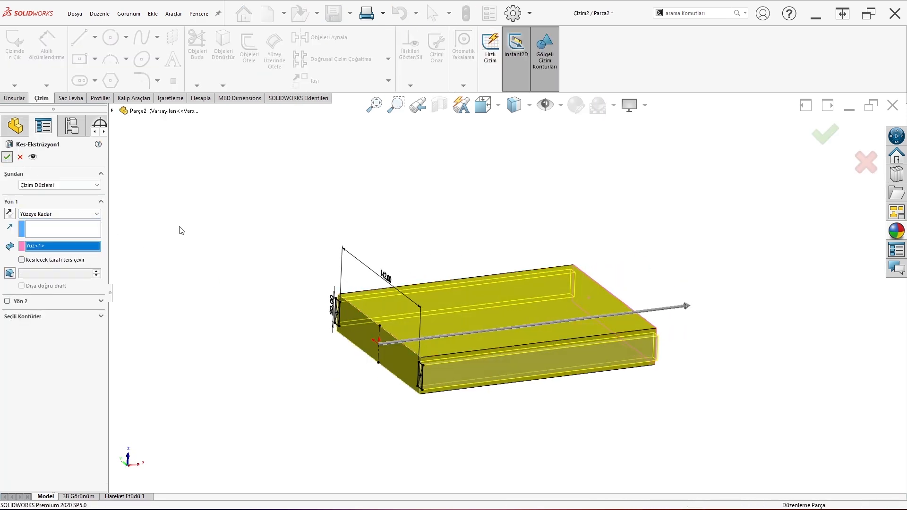
{"action": "key", "text": "Return"}
Start a new sketch on the recessed floor face of the groove along the plate's long side.
{"action": "middle_click_drag", "start_coordinate": [435, 225], "coordinate": [474, 302]}
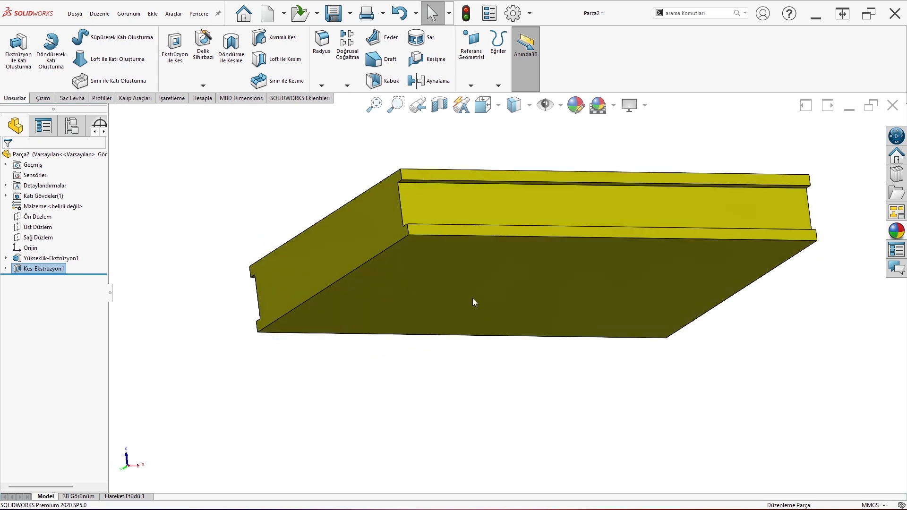
{"action": "left_click", "coordinate": [474, 218]}
{"action": "left_click", "coordinate": [520, 194]}
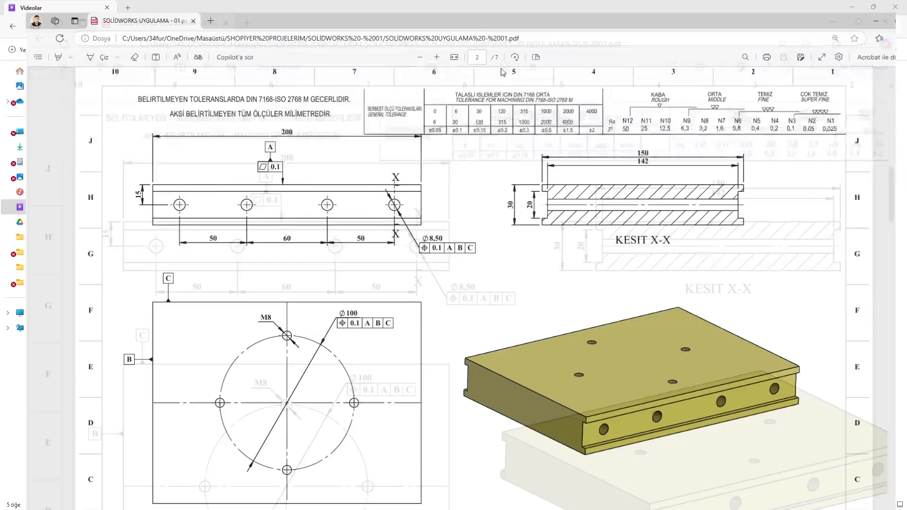
Examine the plate and its bolted side parts in the exploded assembly on page 1 of the drawing PDF, and return to SOLIDWORKS.
{"action": "scroll", "coordinate": [422, 242], "scroll_direction": "up", "scroll_amount": 10}
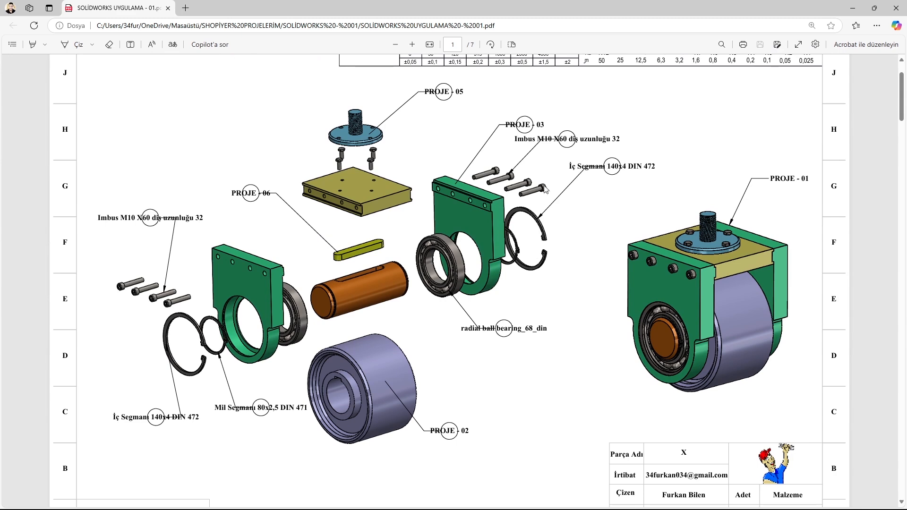
{"action": "scroll", "coordinate": [556, 149], "scroll_direction": "up", "scroll_amount": 5, "text": "ctrl"}
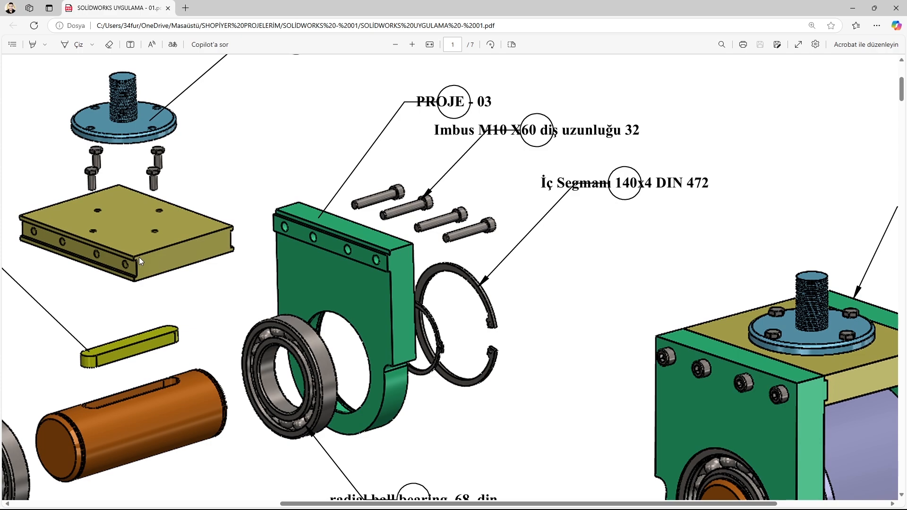
{"action": "scroll", "coordinate": [139, 257], "scroll_direction": "down", "scroll_amount": 5, "text": "ctrl"}
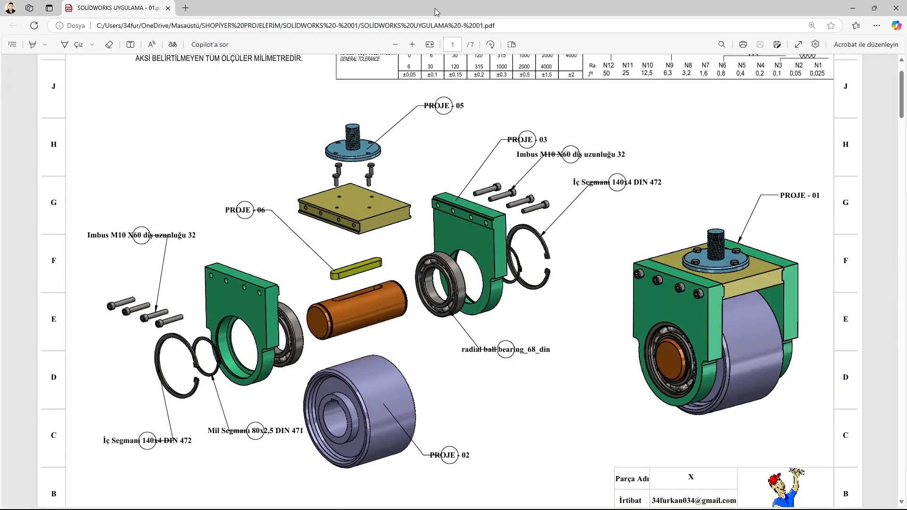
{"action": "left_click_drag", "start_coordinate": [417, 4], "coordinate": [906, 279]}
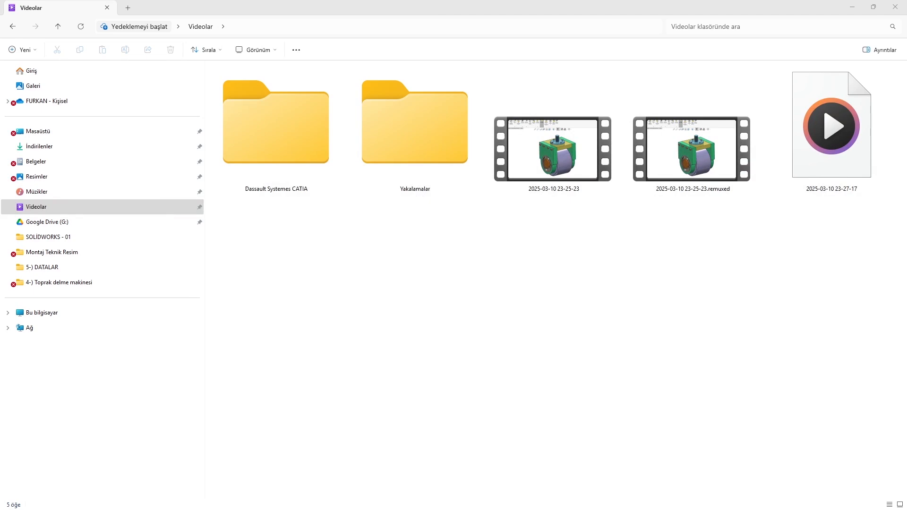
{"action": "left_click_drag", "start_coordinate": [906, 57], "coordinate": [768, 8]}
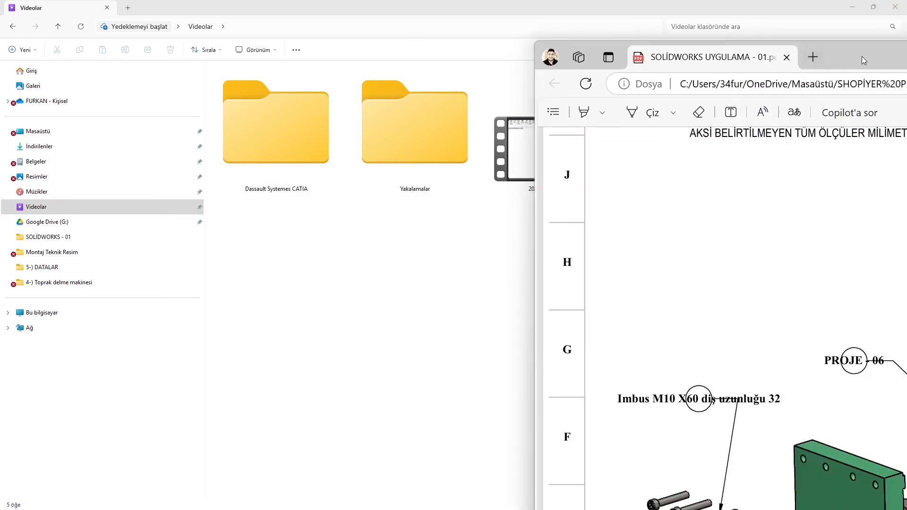
{"action": "left_click_drag", "start_coordinate": [861, 55], "coordinate": [349, 1]}
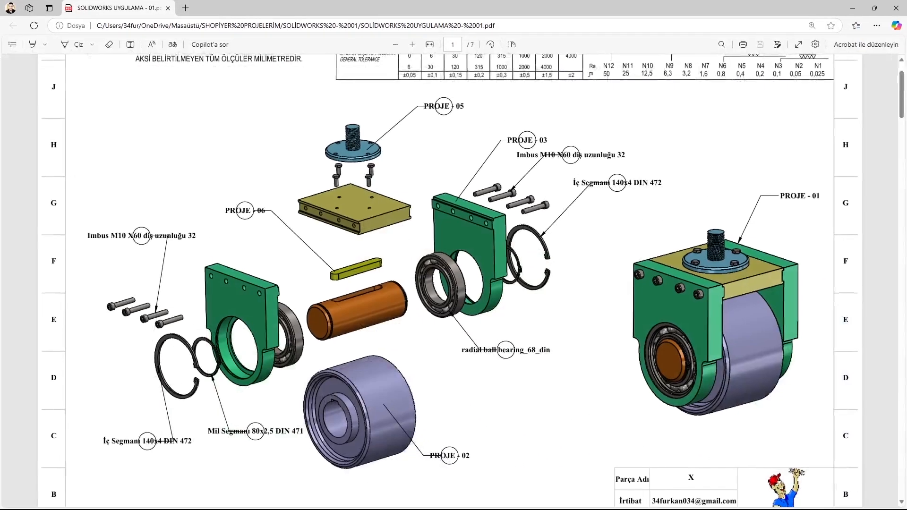
{"action": "left_click", "coordinate": [612, 500]}
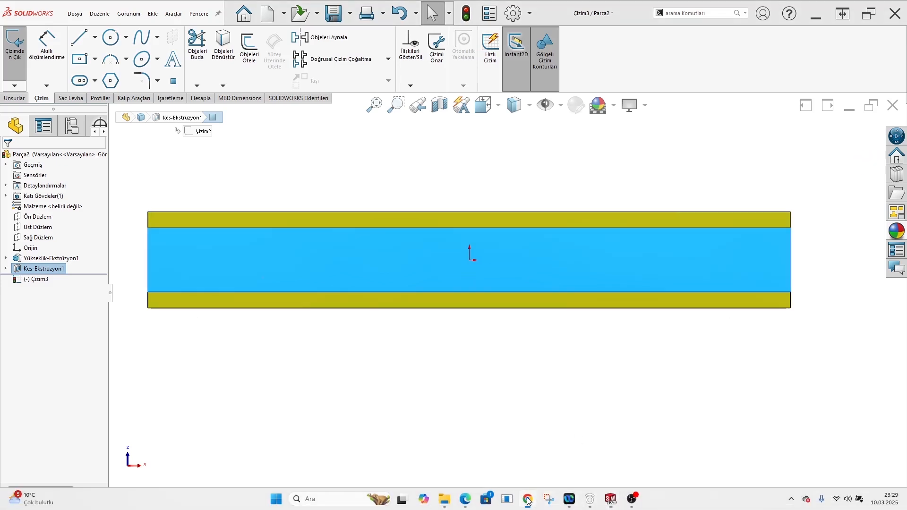
Exit the empty sketch on the groove floor and discard it.
{"action": "left_click", "coordinate": [466, 500]}
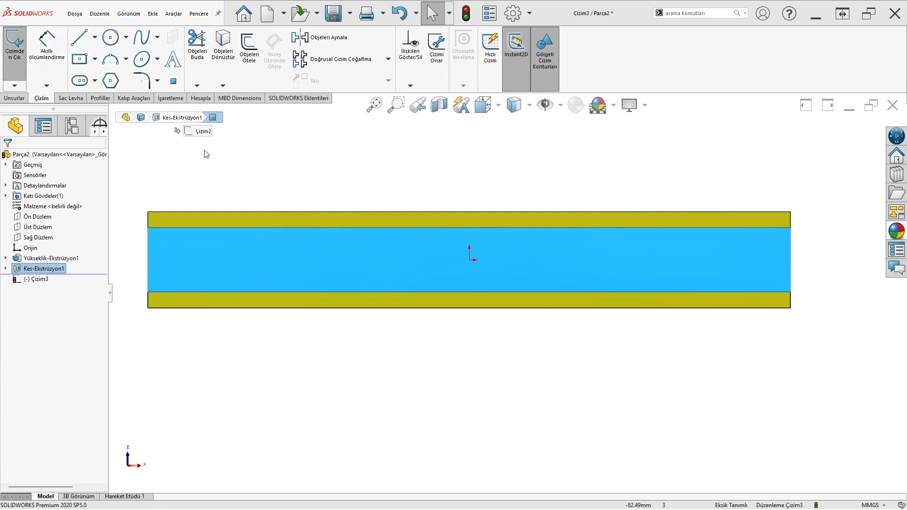
{"action": "scroll", "coordinate": [331, 222], "scroll_direction": "up", "scroll_amount": 2}
{"action": "scroll", "coordinate": [396, 255], "scroll_direction": "down", "scroll_amount": 2}
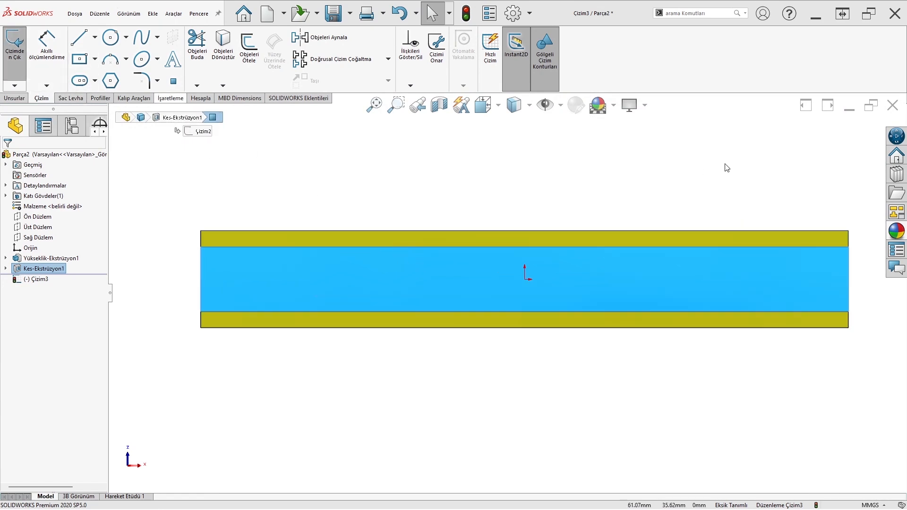
{"action": "left_click", "coordinate": [593, 166]}
{"action": "left_click", "coordinate": [15, 98]}
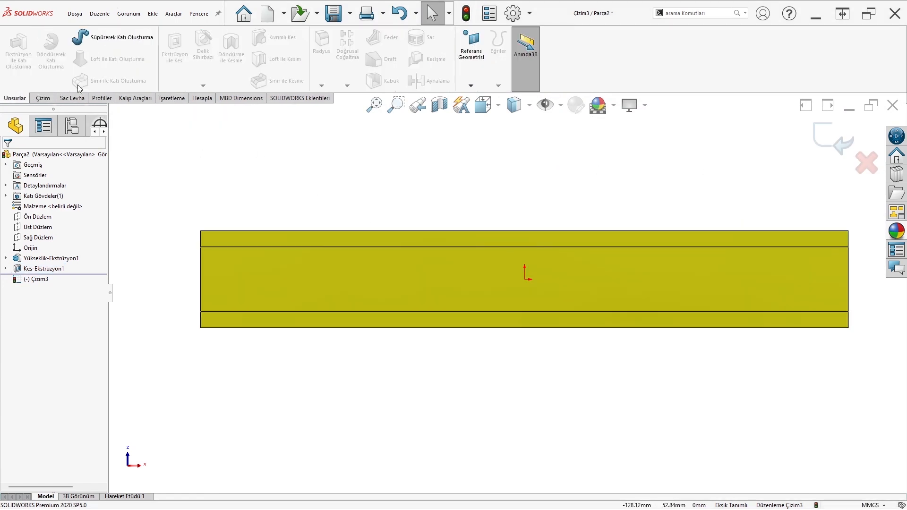
{"action": "left_click", "coordinate": [866, 163]}
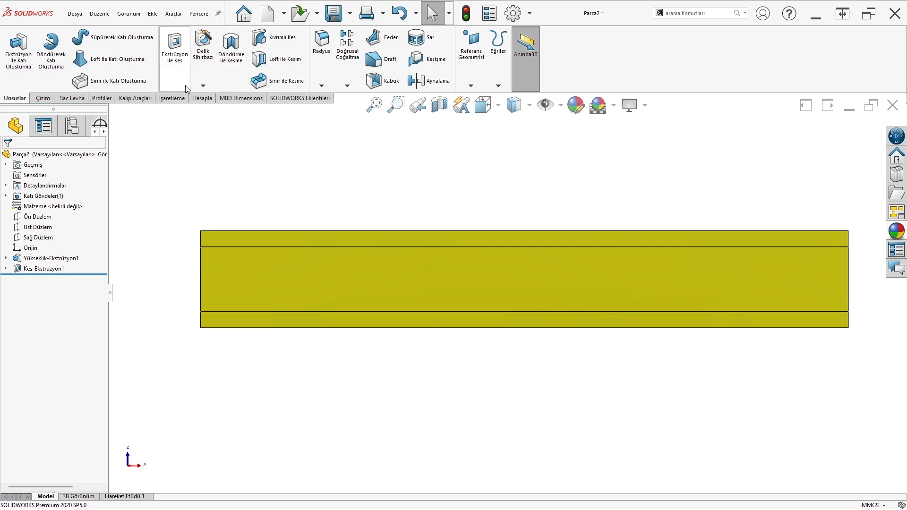
Set up a Hole Wizard straight tap with ISO standard, type tapped hole (Dişli Delik) and size M10.
{"action": "left_click", "coordinate": [202, 86]}
{"action": "left_click", "coordinate": [214, 109]}
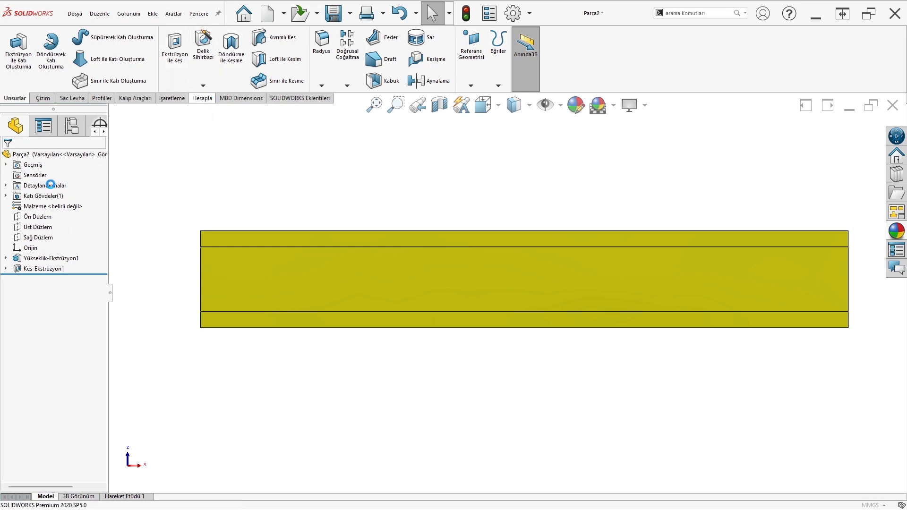
{"action": "left_click", "coordinate": [53, 176]}
{"action": "left_click", "coordinate": [19, 176]}
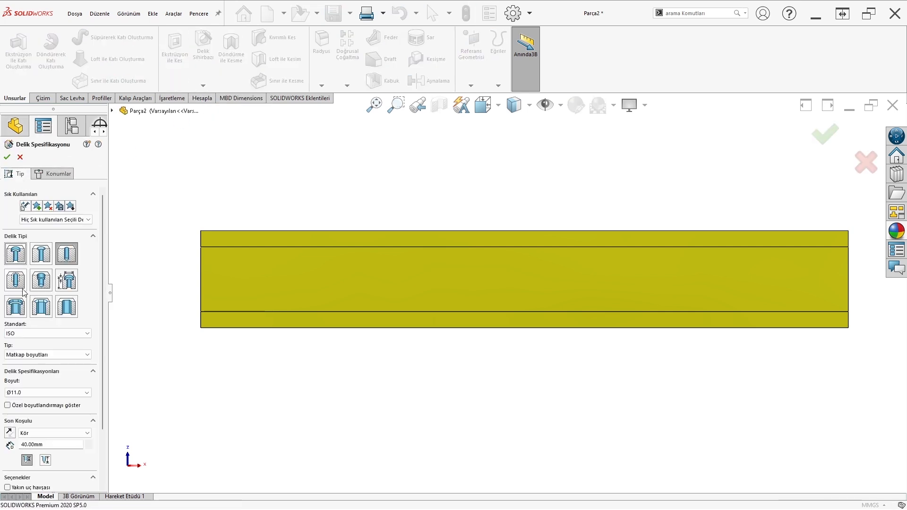
{"action": "left_click", "coordinate": [16, 280]}
{"action": "left_click", "coordinate": [35, 356]}
{"action": "left_click", "coordinate": [35, 356]}
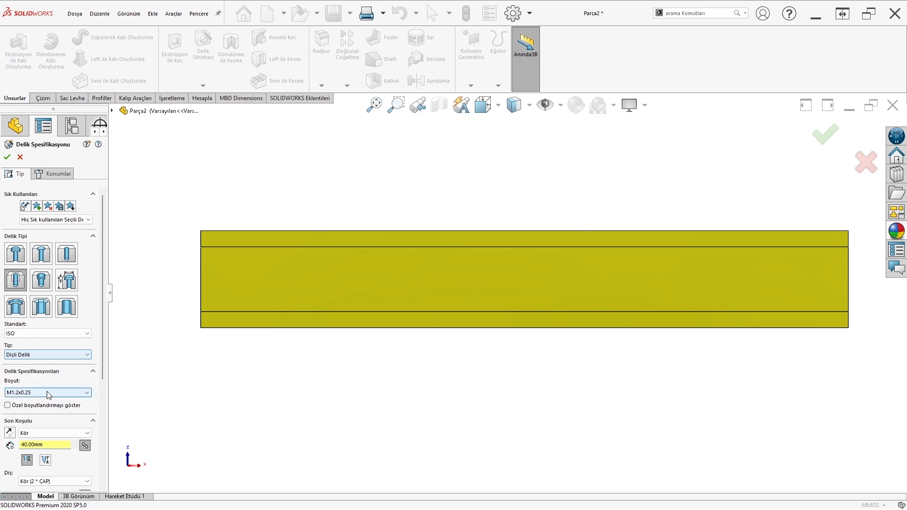
{"action": "left_click", "coordinate": [48, 395]}
{"action": "scroll", "coordinate": [42, 444], "scroll_direction": "down", "scroll_amount": 4}
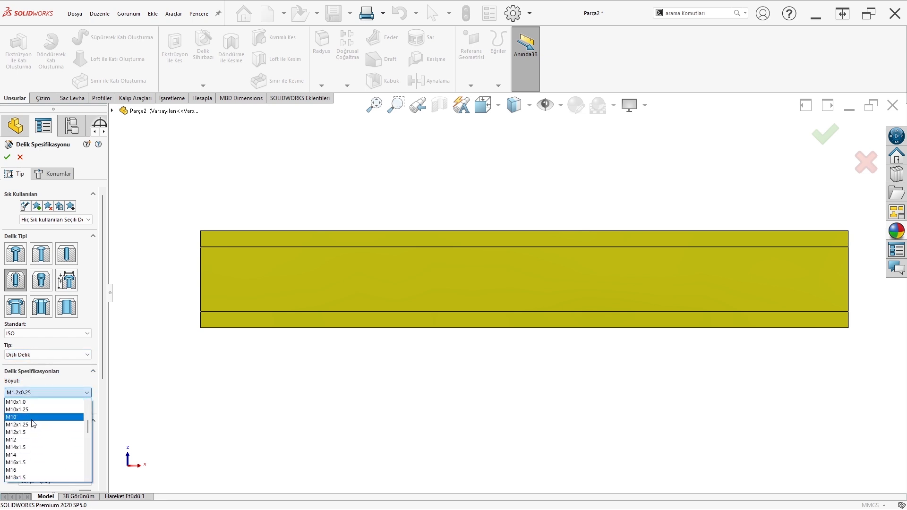
{"action": "left_click", "coordinate": [38, 440]}
Place four M10 tapped holes in a row along the midline of the long side's groove floor and create them.
{"action": "left_click", "coordinate": [49, 178]}
{"action": "left_click", "coordinate": [285, 285]}
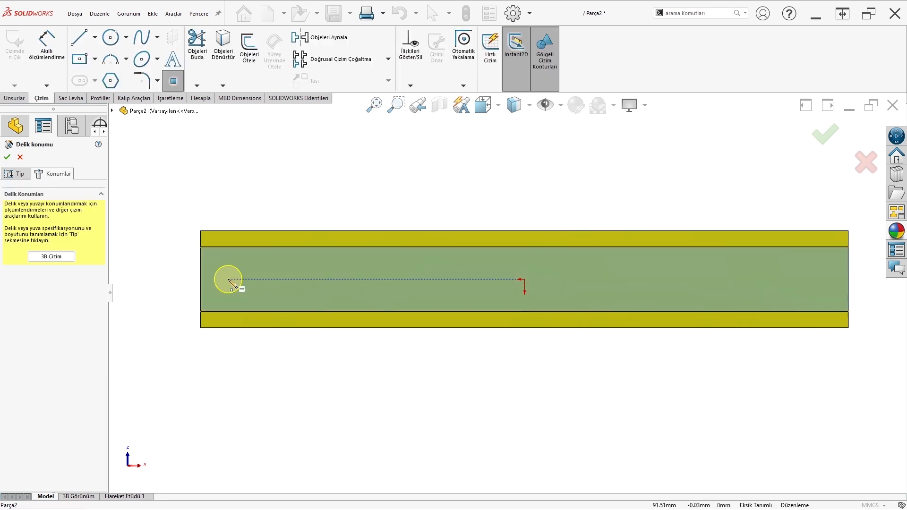
{"action": "left_click", "coordinate": [258, 279]}
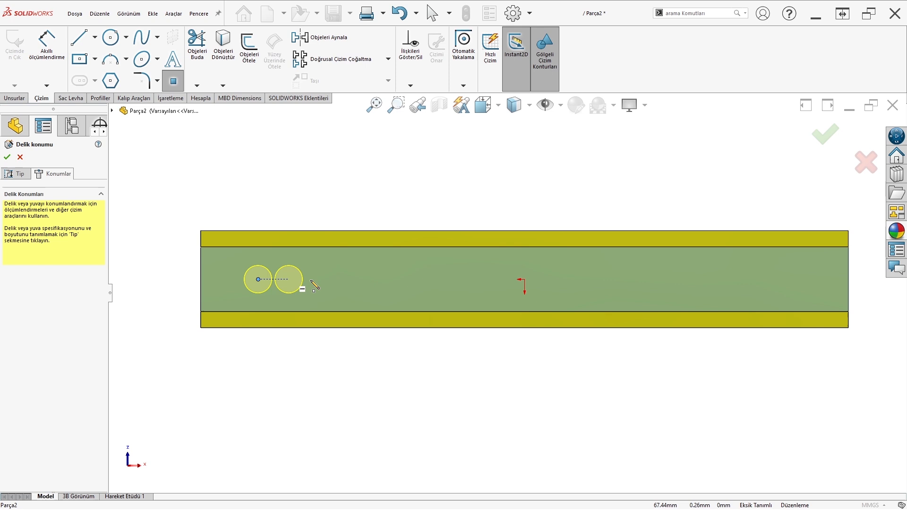
{"action": "left_click", "coordinate": [432, 280]}
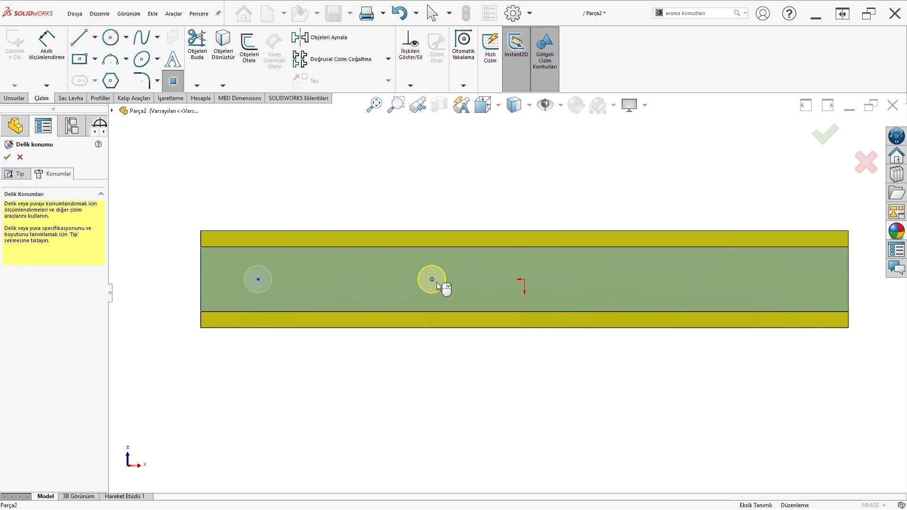
{"action": "left_click", "coordinate": [625, 279]}
{"action": "left_click", "coordinate": [805, 280]}
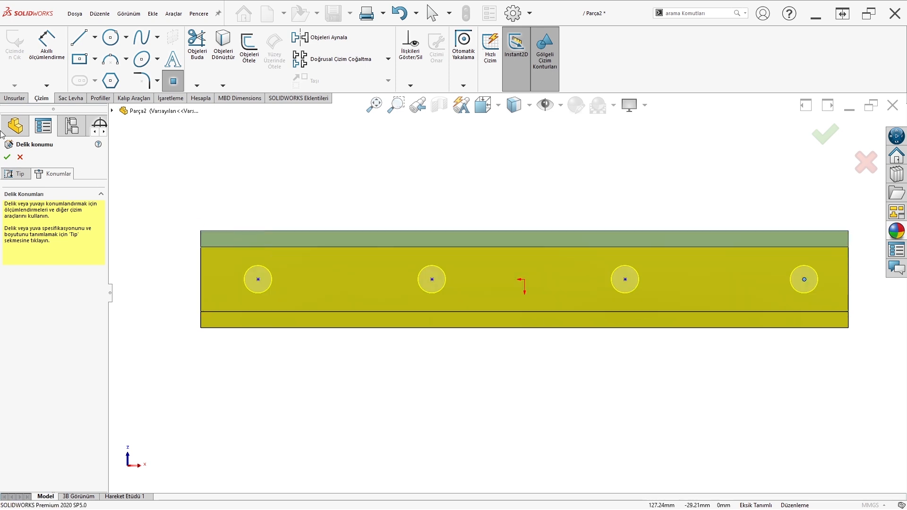
{"action": "left_click", "coordinate": [7, 156]}
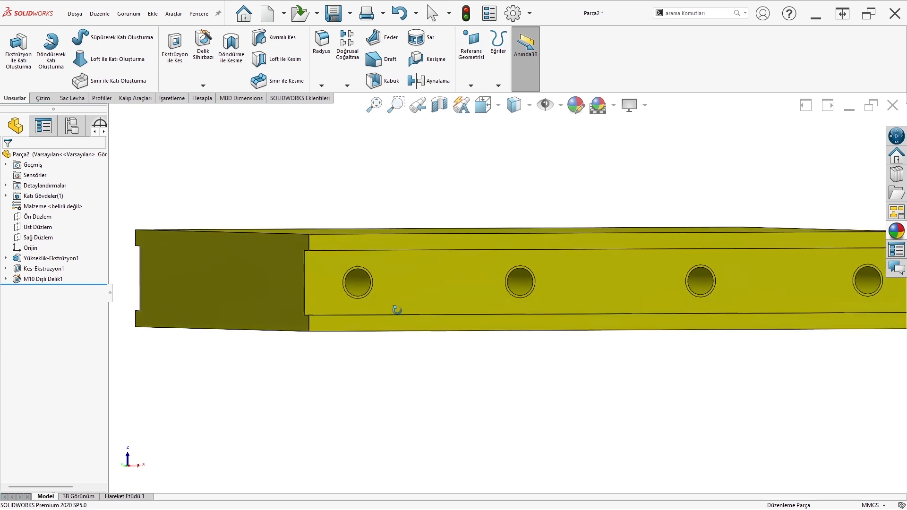
Change the tapped holes' end condition to Up To Surface (Yüzeye Kadar), ending at the groove floor on the plate's opposite side.
{"action": "left_click", "coordinate": [354, 294]}
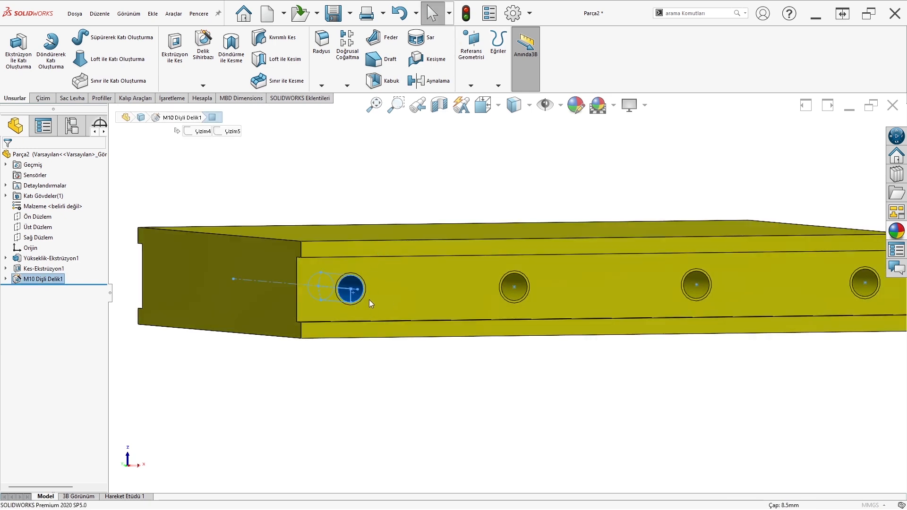
{"action": "middle_click_drag", "start_coordinate": [370, 299], "coordinate": [402, 324]}
{"action": "scroll", "coordinate": [401, 325], "scroll_direction": "up", "scroll_amount": 3}
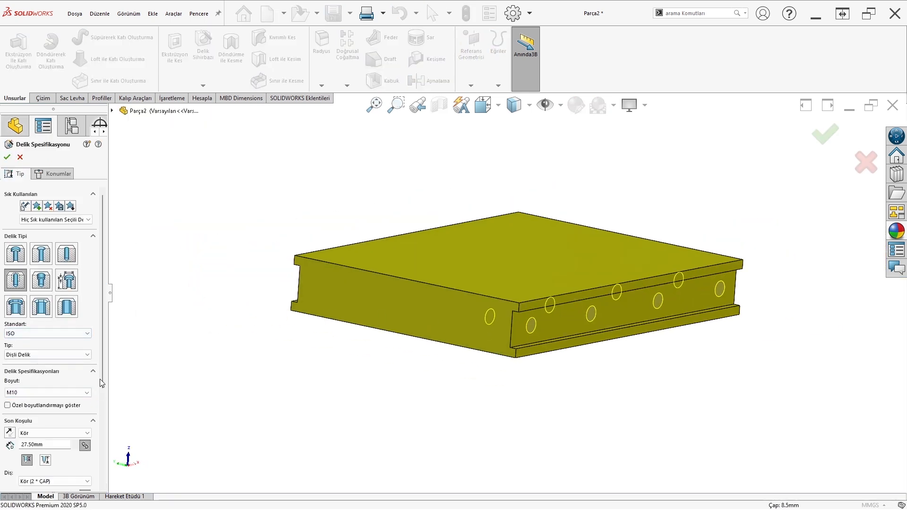
{"action": "scroll", "coordinate": [102, 384], "scroll_direction": "down", "scroll_amount": 4}
{"action": "left_click", "coordinate": [66, 344]}
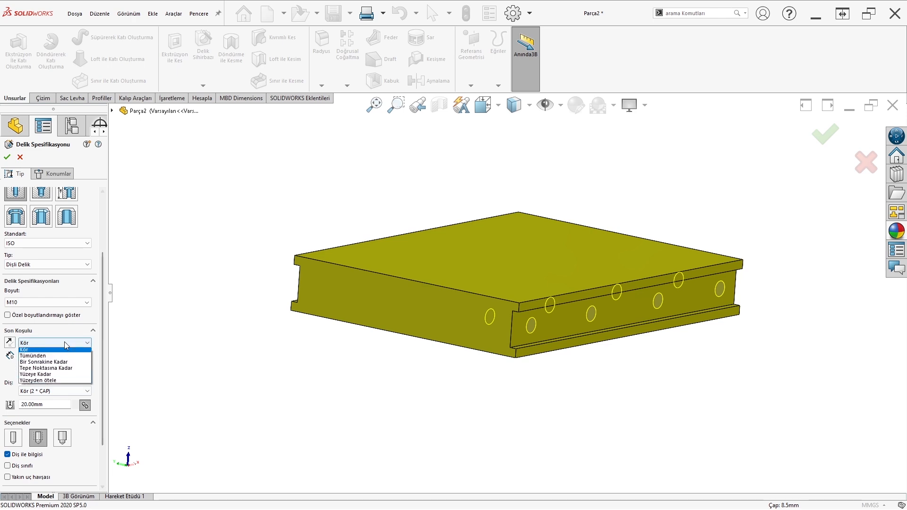
{"action": "left_click", "coordinate": [59, 377]}
{"action": "middle_click_drag", "start_coordinate": [450, 289], "coordinate": [474, 299]}
{"action": "left_click", "coordinate": [364, 163]}
{"action": "middle_click_drag", "start_coordinate": [416, 216], "coordinate": [378, 189]}
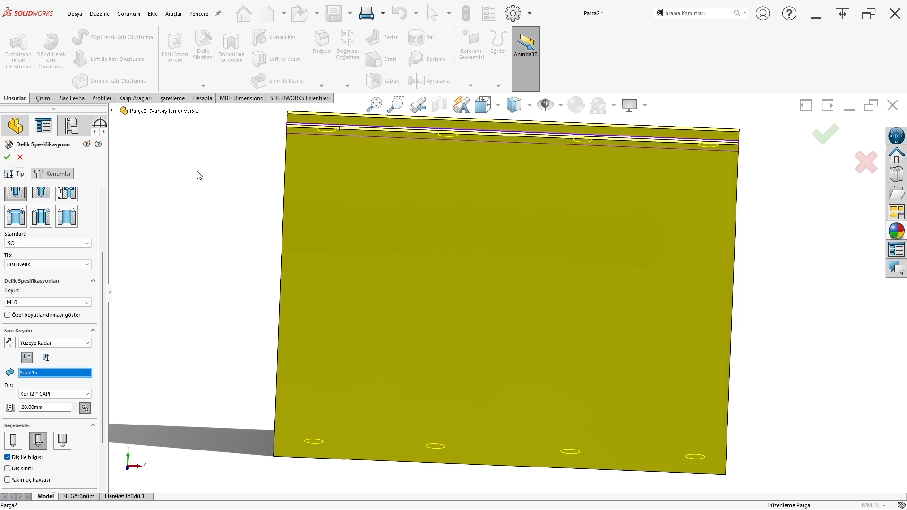
{"action": "left_click", "coordinate": [7, 157]}
Measure the cylindrical face of the first tapped hole and inspect the row of holes on the grooved side.
{"action": "middle_click_drag", "start_coordinate": [350, 366], "coordinate": [467, 309]}
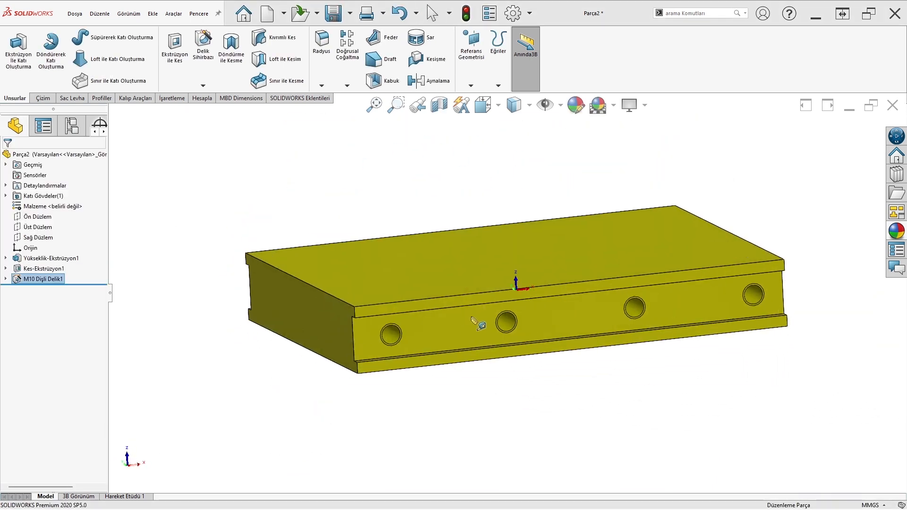
{"action": "scroll", "coordinate": [397, 349], "scroll_direction": "up", "scroll_amount": 5}
{"action": "left_click", "coordinate": [365, 315]}
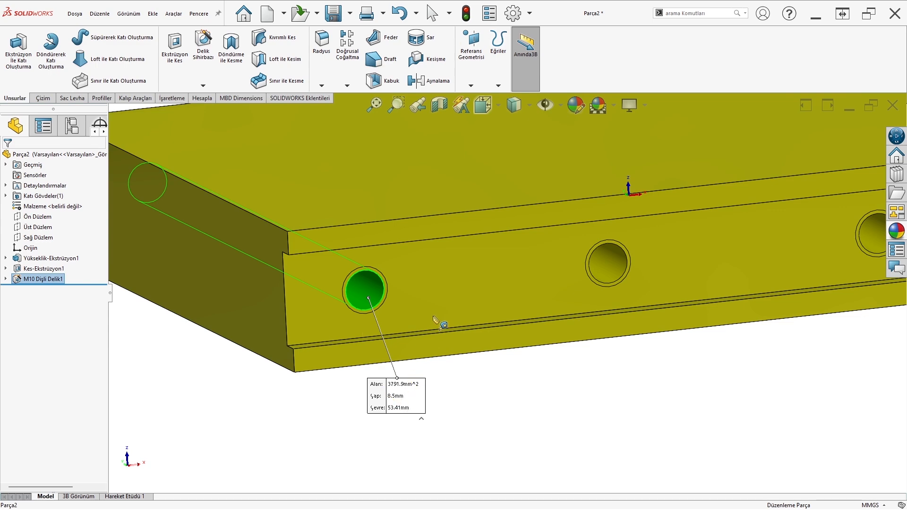
{"action": "key", "text": "Escape"}
{"action": "middle_click_drag", "start_coordinate": [403, 300], "coordinate": [395, 251]}
{"action": "scroll", "coordinate": [404, 311], "scroll_direction": "down", "scroll_amount": 2}
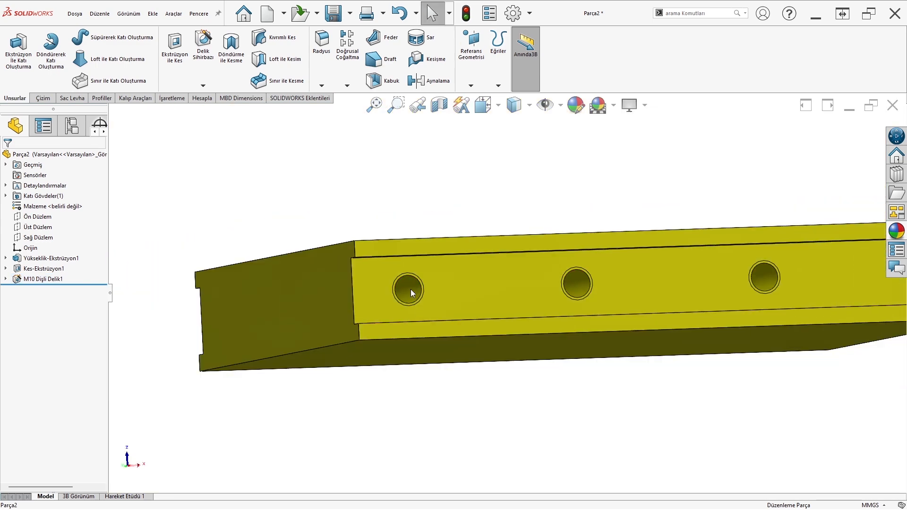
Open the position sketch of the M10 tapped holes for editing.
{"action": "right_click", "coordinate": [411, 291]}
{"action": "left_click", "coordinate": [5, 280]}
{"action": "left_click", "coordinate": [47, 290]}
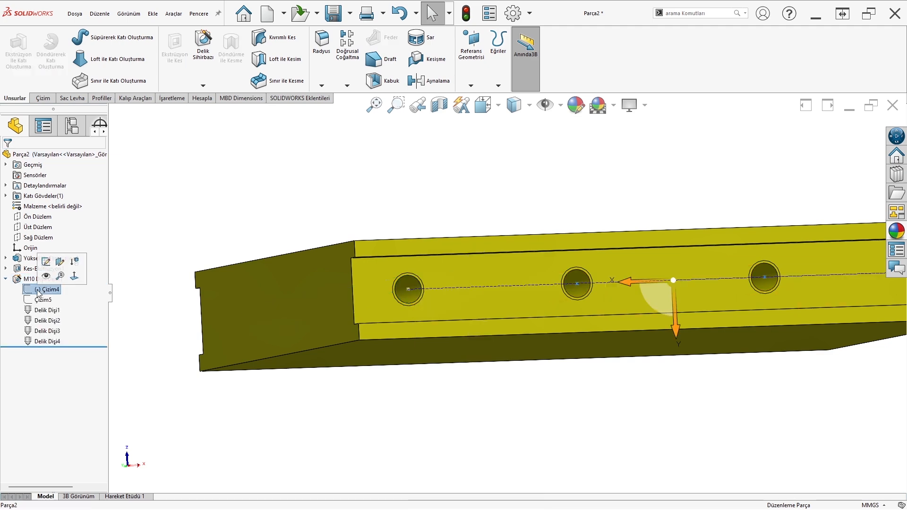
{"action": "left_click", "coordinate": [42, 300]}
{"action": "left_click", "coordinate": [33, 290]}
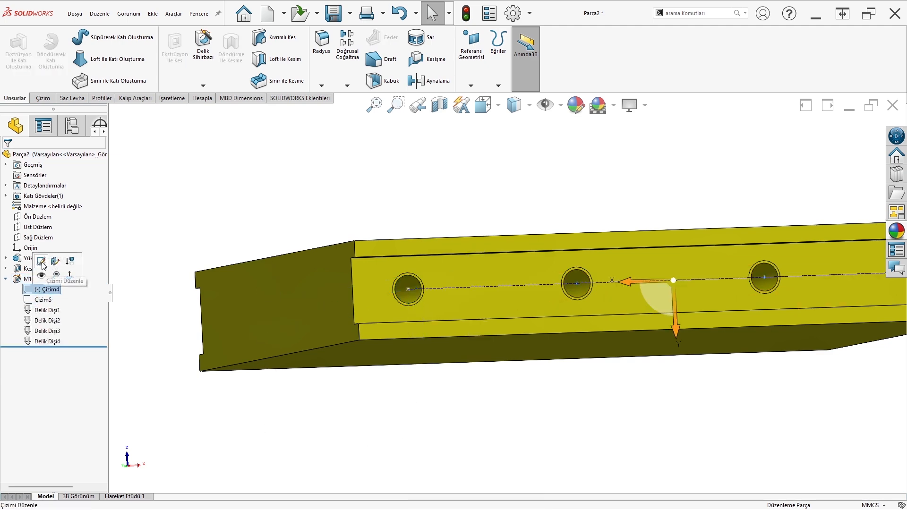
{"action": "left_click", "coordinate": [44, 273]}
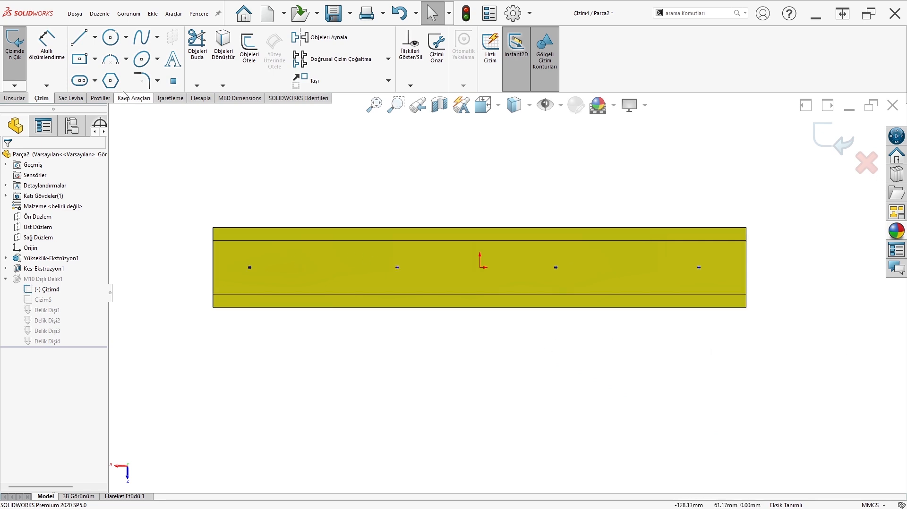
Draw a vertical construction centerline through the origin across the full thickness of the plate's side.
{"action": "left_click", "coordinate": [95, 37]}
{"action": "left_click", "coordinate": [94, 67]}
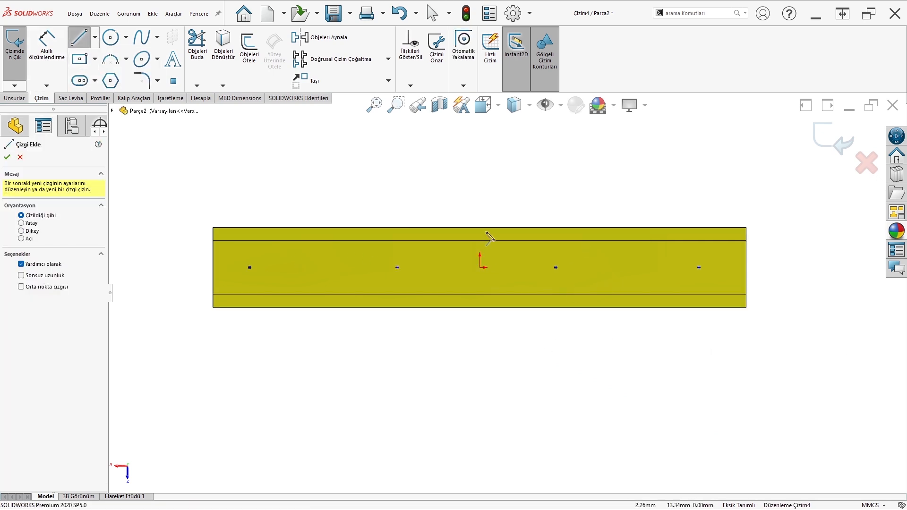
{"action": "left_click", "coordinate": [480, 228]}
{"action": "left_click", "coordinate": [480, 307]}
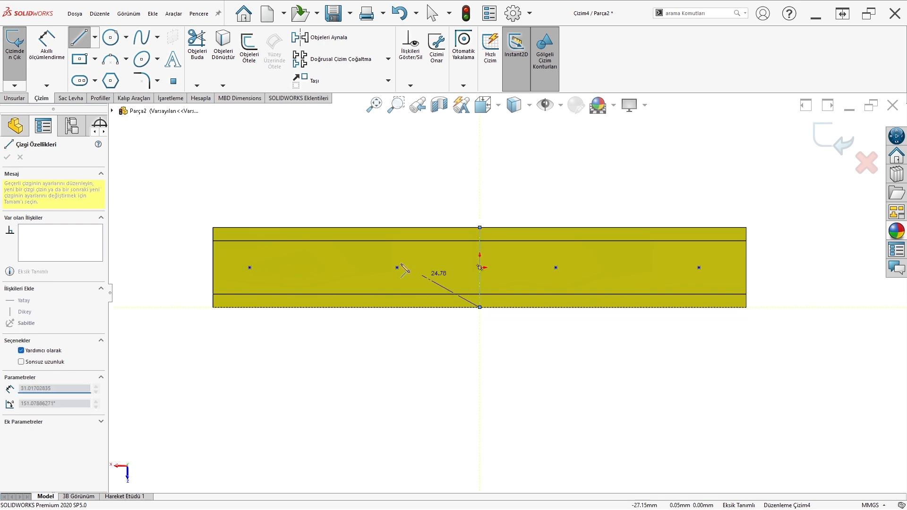
{"action": "key", "text": "Escape"}
Dimension the spacing between the two middle hole points as 60 mm.
{"action": "left_click", "coordinate": [47, 45]}
{"action": "left_click", "coordinate": [397, 267]}
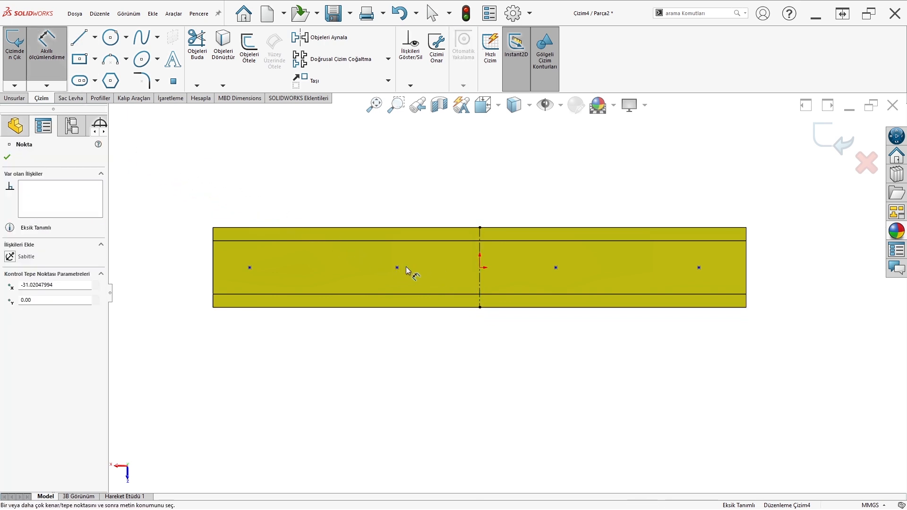
{"action": "left_click", "coordinate": [556, 268]}
{"action": "left_click", "coordinate": [520, 371]}
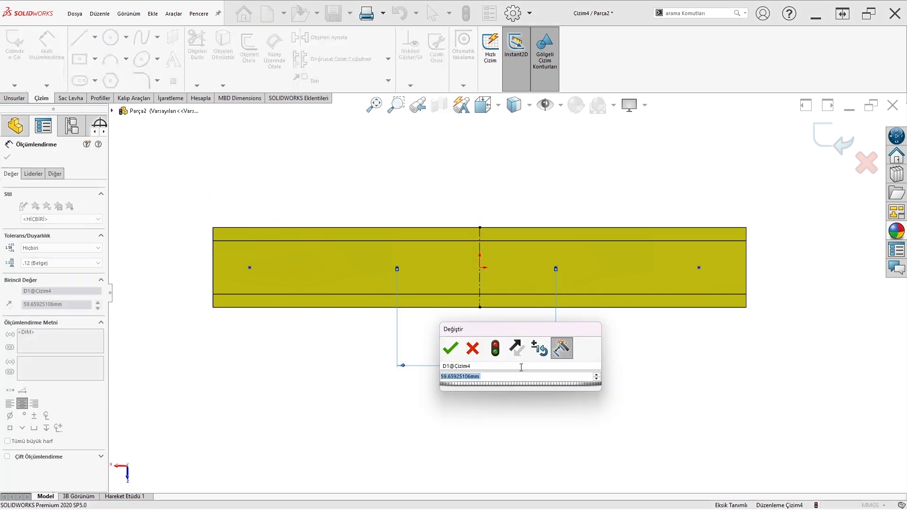
{"action": "key", "text": "Return"}
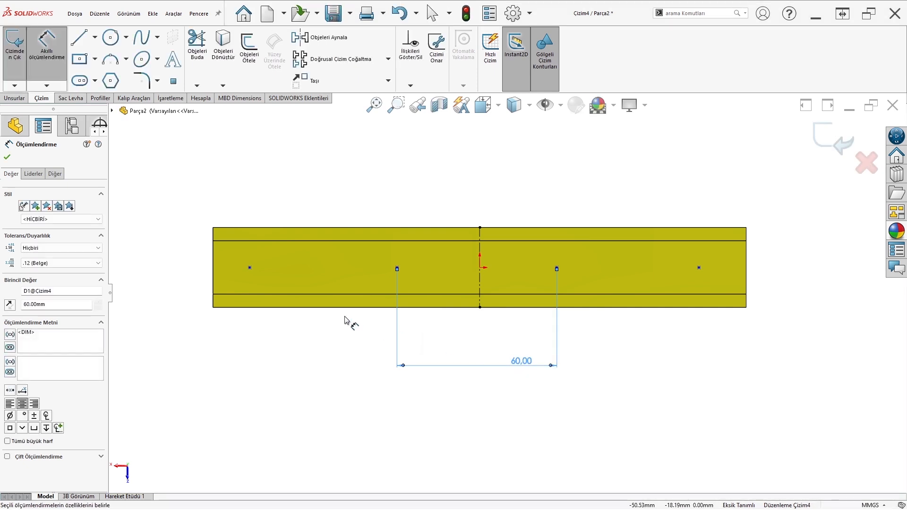
Dimension the spacing between the leftmost hole point and its neighbouring middle point as 50 mm.
{"action": "left_click", "coordinate": [249, 268]}
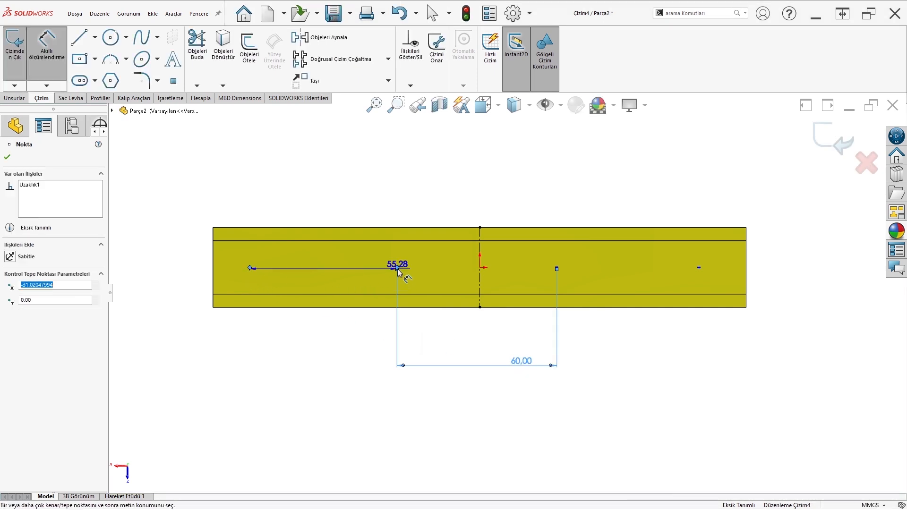
{"action": "left_click", "coordinate": [397, 269]}
{"action": "left_click", "coordinate": [334, 376]}
{"action": "type", "text": "50"}
{"action": "key", "text": "Return"}
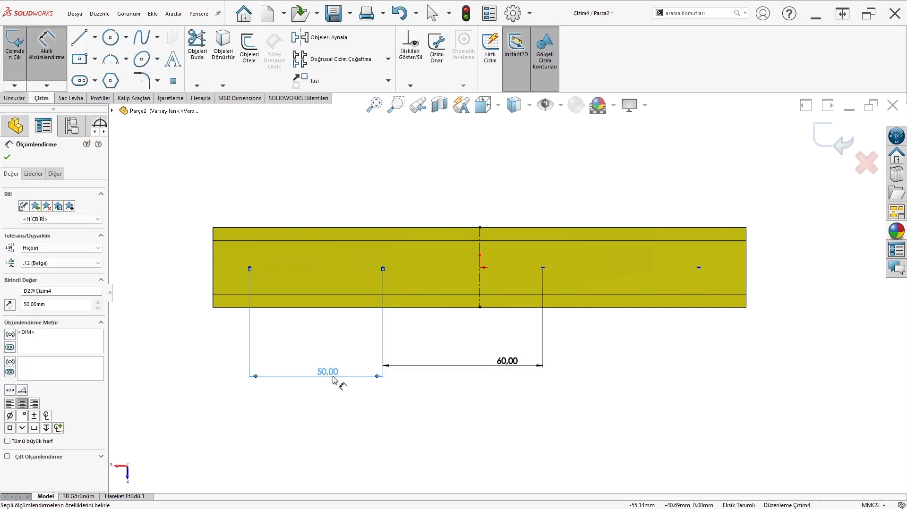
Dimension the spacing between the rightmost hole point and its neighbouring middle point as 50 mm.
{"action": "left_click", "coordinate": [542, 269]}
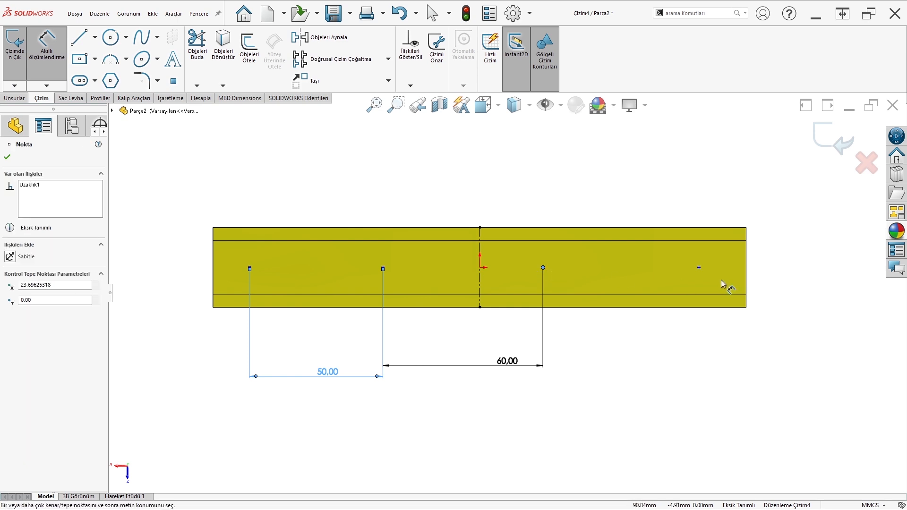
{"action": "left_click", "coordinate": [699, 268]}
{"action": "left_click", "coordinate": [661, 363]}
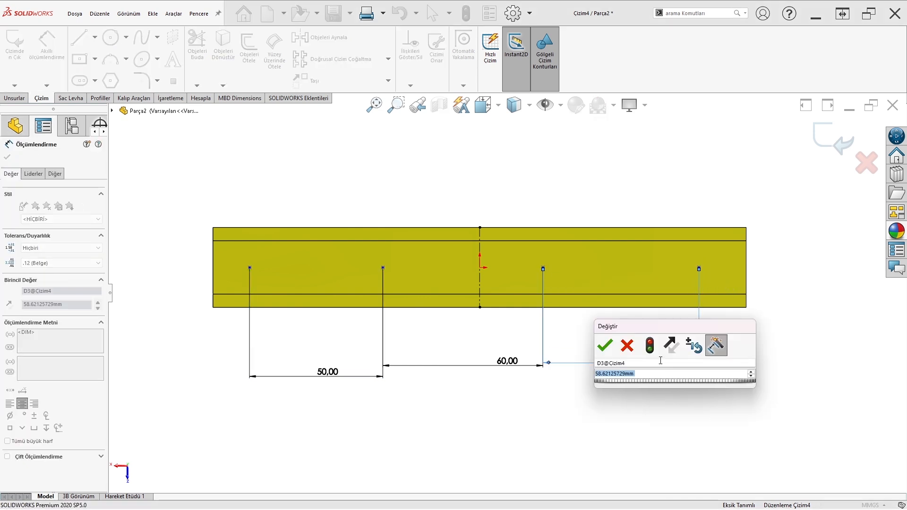
{"action": "type", "text": "50"}
{"action": "key", "text": "Return"}
{"action": "key", "text": "Escape"}
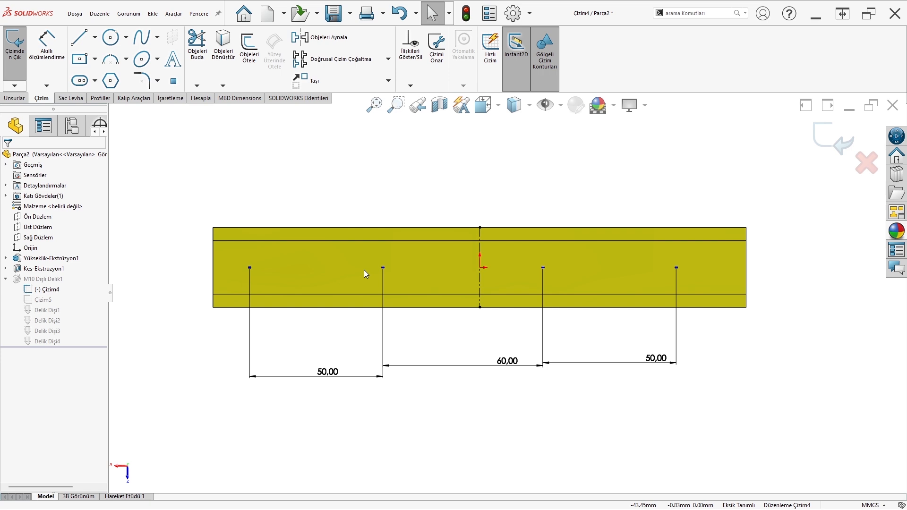
Dimension the leftmost hole point 20 mm from the adjacent end edge of the plate.
{"action": "left_click", "coordinate": [46, 45]}
{"action": "left_click", "coordinate": [250, 269]}
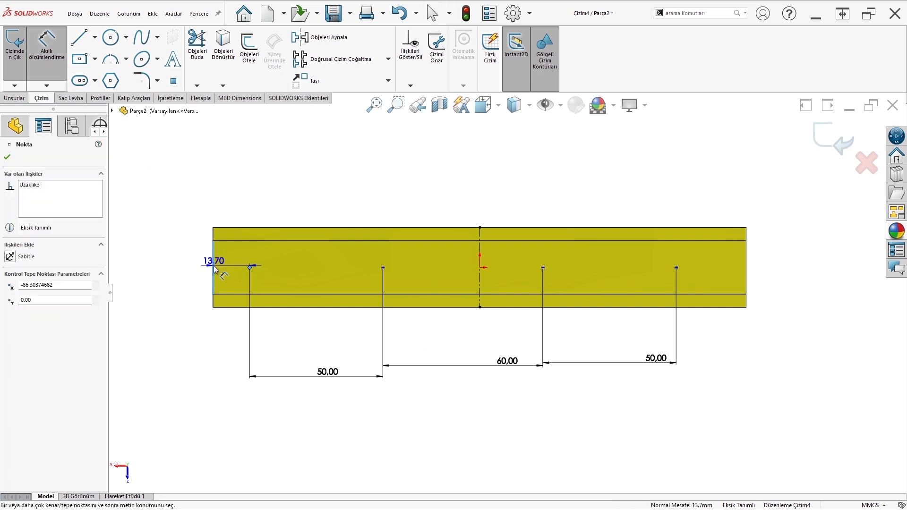
{"action": "left_click", "coordinate": [215, 270]}
{"action": "left_click", "coordinate": [215, 194]}
{"action": "type", "text": "20"}
{"action": "key", "text": "Return"}
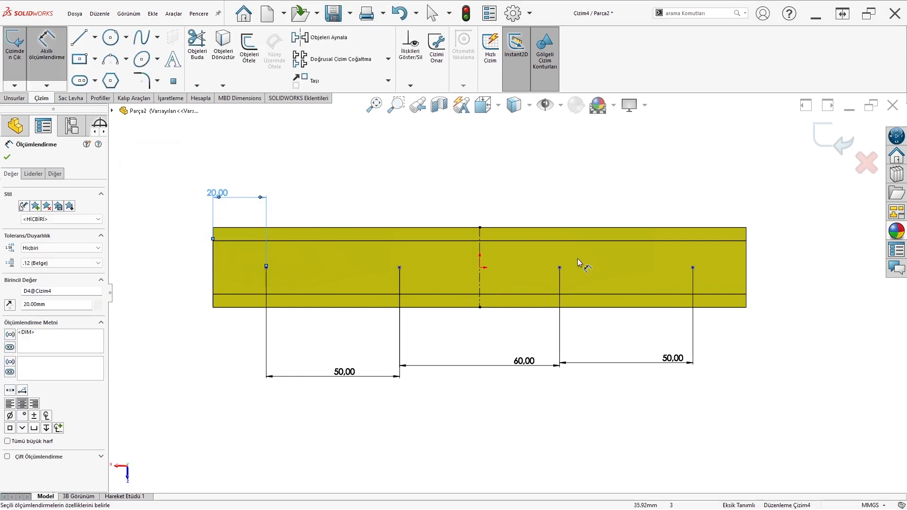
Dimension the leftmost hole point 15 mm from the plate's upper long edge.
{"action": "left_click", "coordinate": [693, 268]}
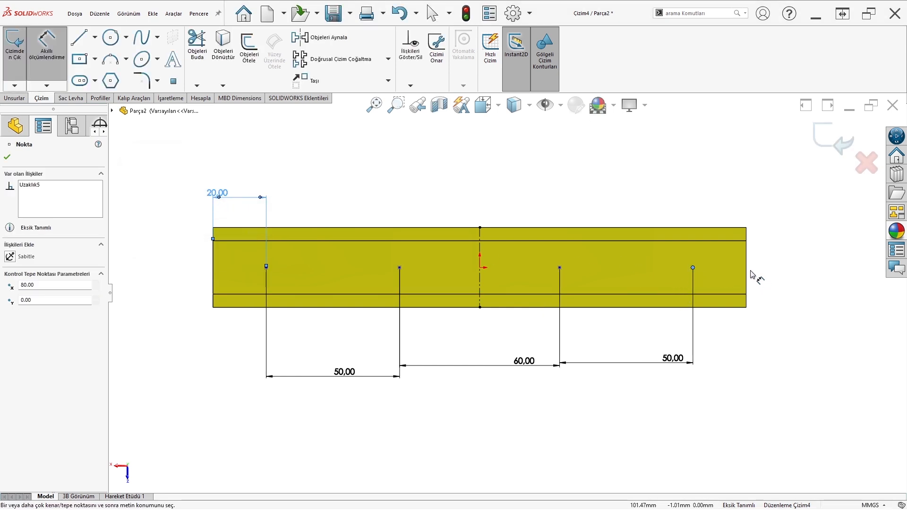
{"action": "key", "text": "Escape"}
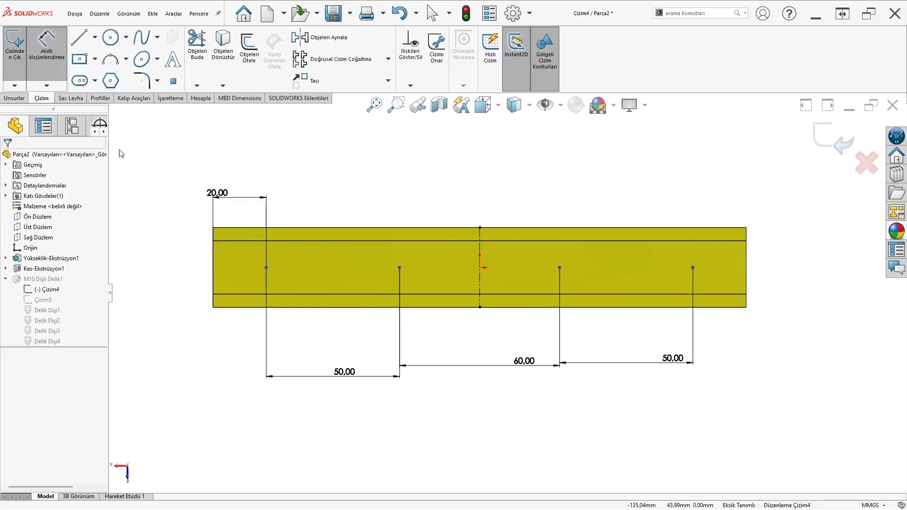
{"action": "left_click", "coordinate": [266, 268]}
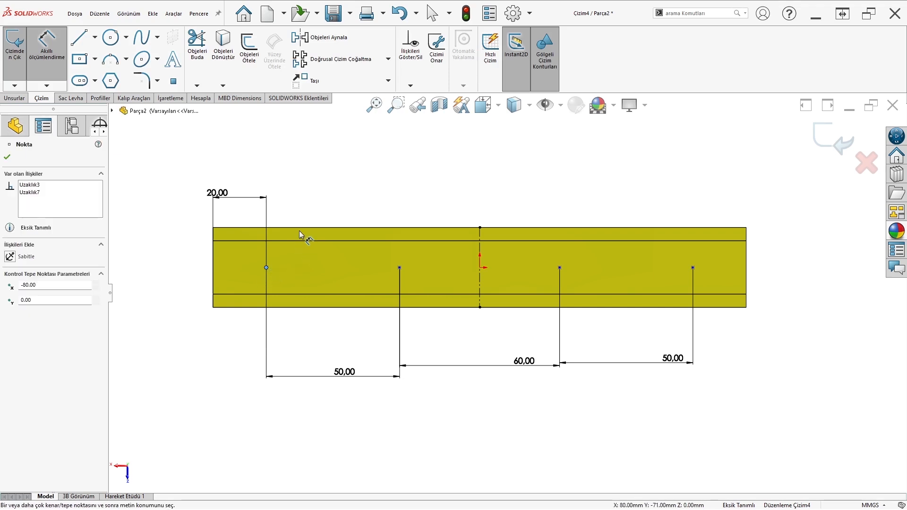
{"action": "left_click", "coordinate": [306, 228]}
{"action": "left_click", "coordinate": [163, 246]}
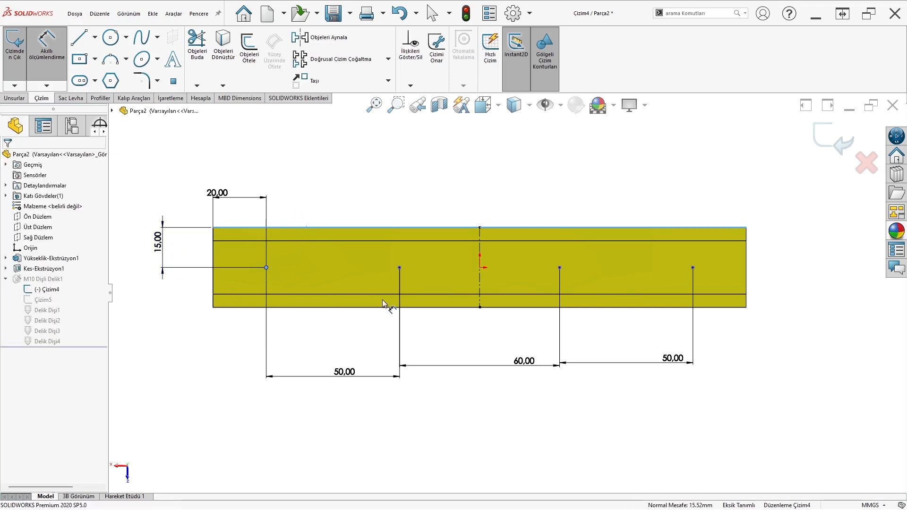
{"action": "key", "text": "Return"}
Dimension the left middle hole point 15 mm from the plate's upper long edge.
{"action": "left_click", "coordinate": [46, 47]}
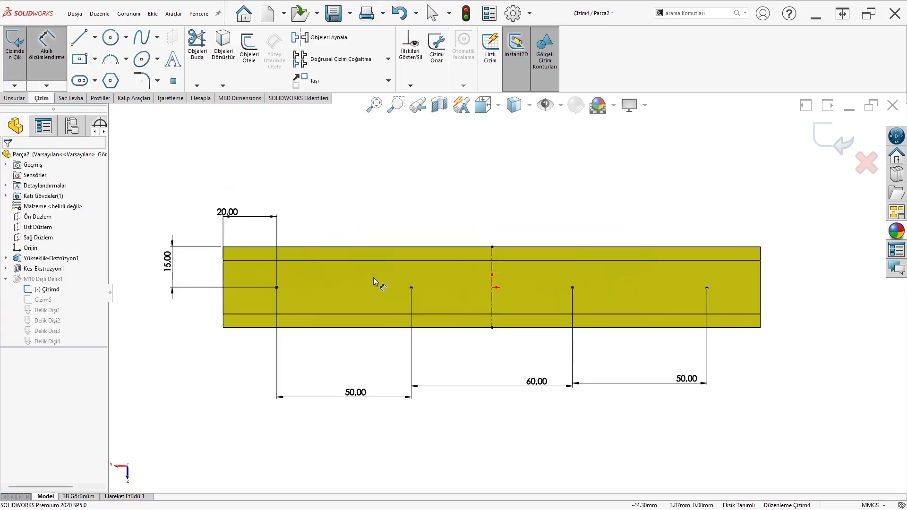
{"action": "left_click", "coordinate": [412, 287]}
{"action": "left_click", "coordinate": [422, 246]}
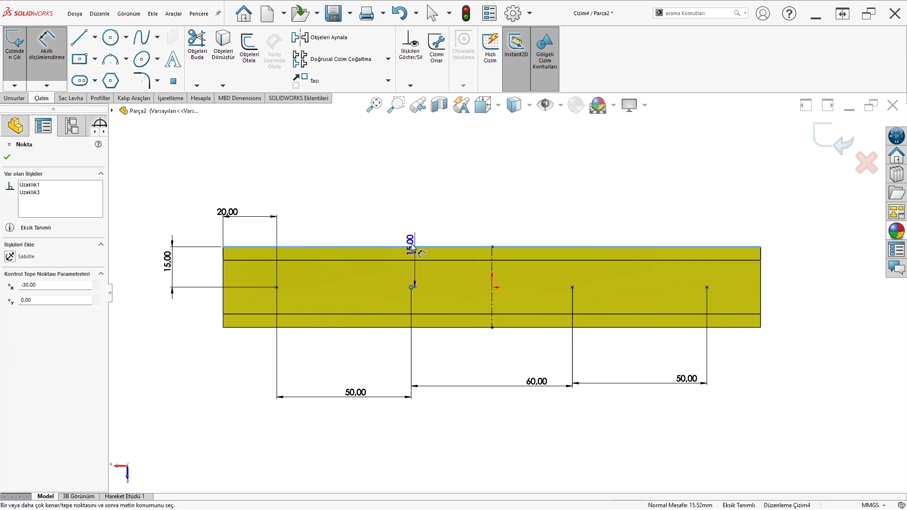
{"action": "left_click", "coordinate": [372, 222]}
{"action": "key", "text": "Return"}
{"action": "key", "text": "Escape"}
Dimension the rightmost hole point 15 mm from the plate's upper long edge.
{"action": "left_click", "coordinate": [46, 47]}
{"action": "scroll", "coordinate": [672, 282], "scroll_direction": "down", "scroll_amount": 5}
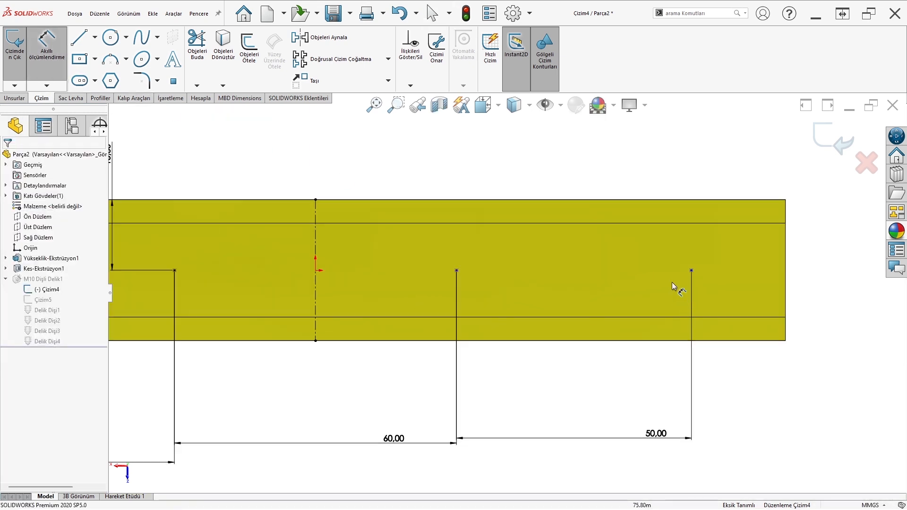
{"action": "left_click", "coordinate": [680, 277]}
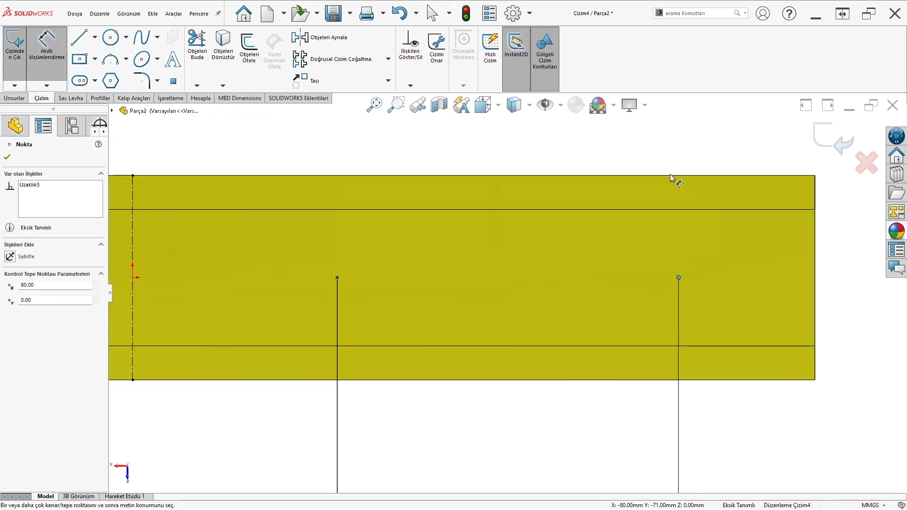
{"action": "left_click", "coordinate": [671, 178]}
{"action": "left_click", "coordinate": [602, 213]}
{"action": "key", "text": "Return"}
{"action": "key", "text": "Escape"}
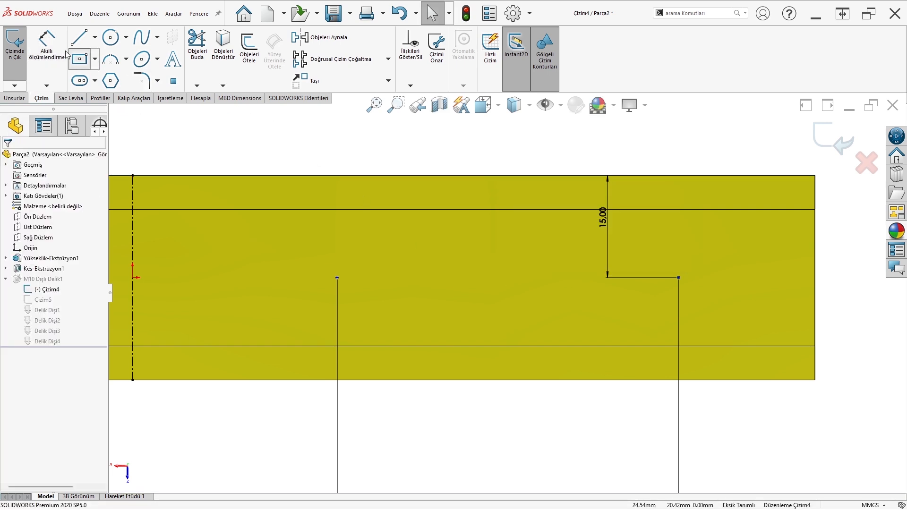
Dimension the right middle hole point 15 mm from the plate's upper long edge and exit the hole position sketch.
{"action": "left_click", "coordinate": [65, 55]}
{"action": "left_click", "coordinate": [337, 278]}
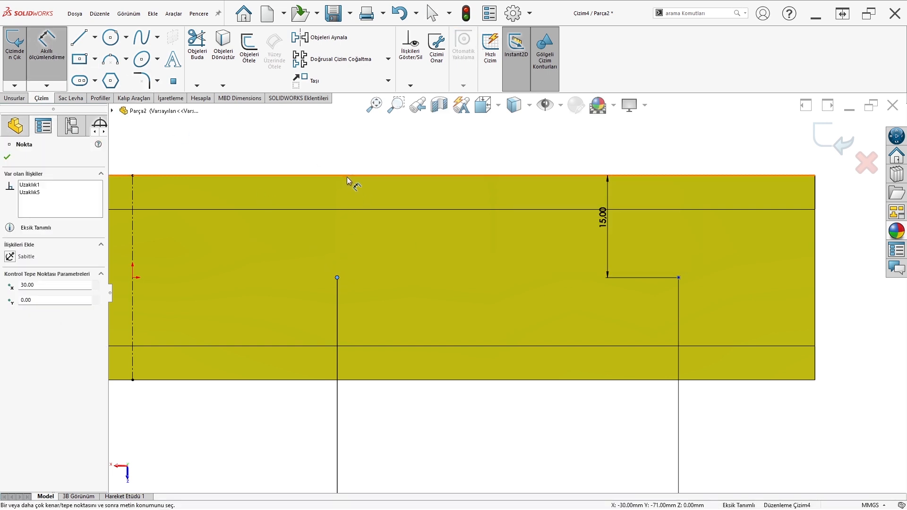
{"action": "left_click", "coordinate": [346, 177]}
{"action": "left_click", "coordinate": [403, 227]}
{"action": "key", "text": "Return"}
{"action": "scroll", "coordinate": [440, 274], "scroll_direction": "up", "scroll_amount": 6}
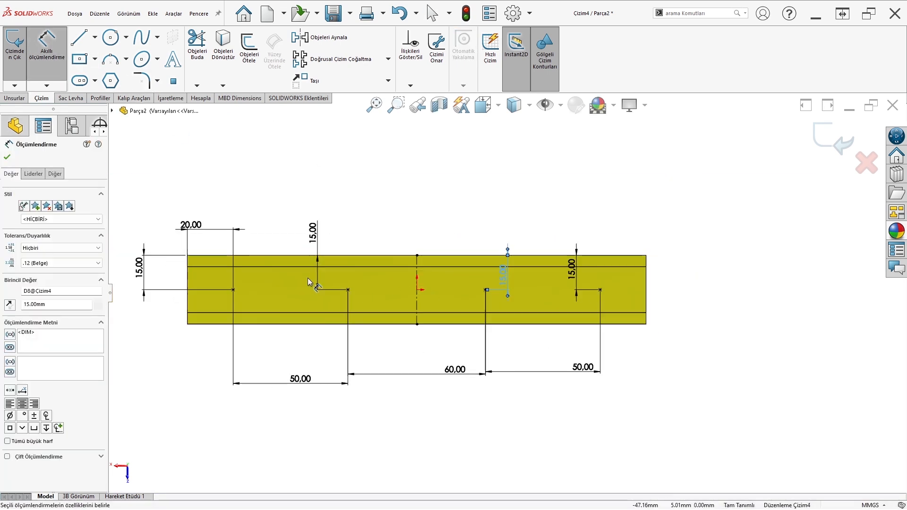
{"action": "key", "text": "Escape"}
{"action": "left_click", "coordinate": [830, 141]}
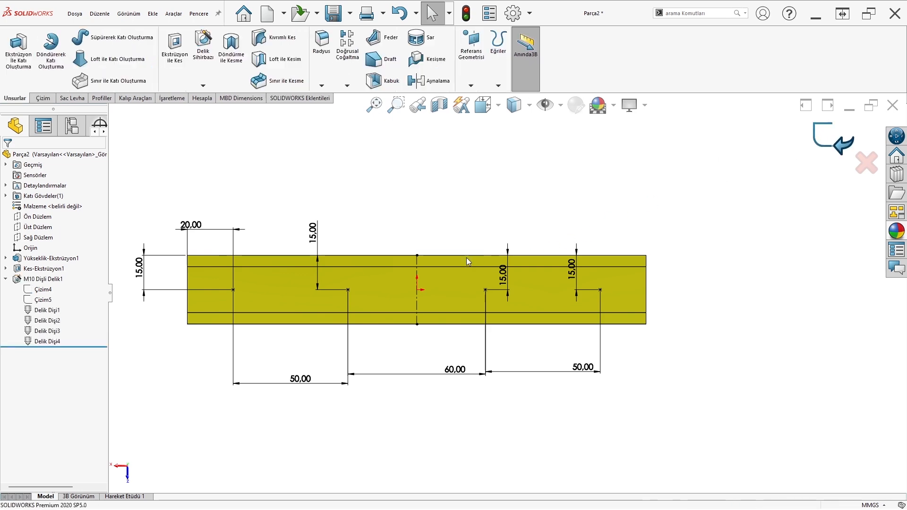
Sketch a construction circle about 111 mm in diameter, centred on the origin, on the plate's large flat face.
{"action": "mouse_move", "coordinate": [400, 269]}
{"action": "middle_mouse_down"}
{"action": "mouse_move", "coordinate": [483, 323]}
{"action": "mouse_move", "coordinate": [471, 287]}
{"action": "mouse_move", "coordinate": [520, 250]}
{"action": "mouse_move", "coordinate": [487, 322]}
{"action": "mouse_move", "coordinate": [530, 249]}
{"action": "mouse_move", "coordinate": [544, 253]}
{"action": "mouse_move", "coordinate": [465, 314]}
{"action": "middle_mouse_up"}
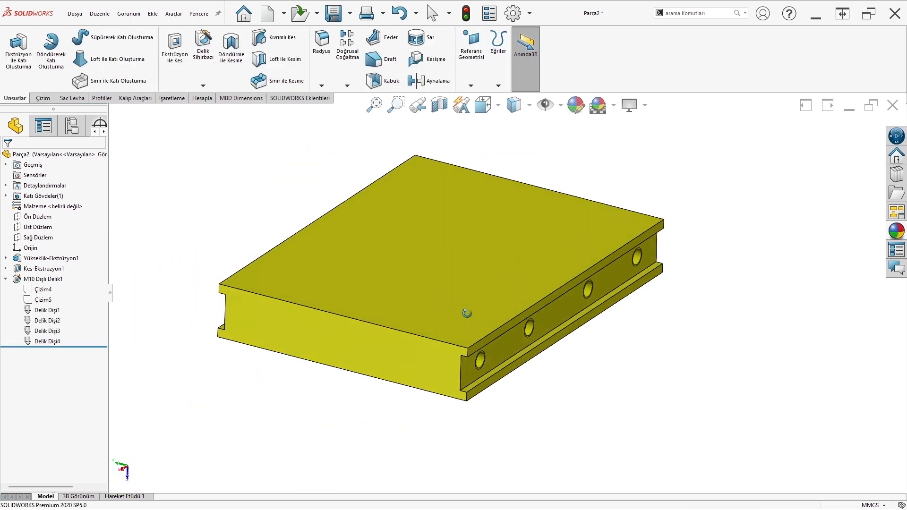
{"action": "left_click", "coordinate": [518, 234]}
{"action": "left_click", "coordinate": [526, 220]}
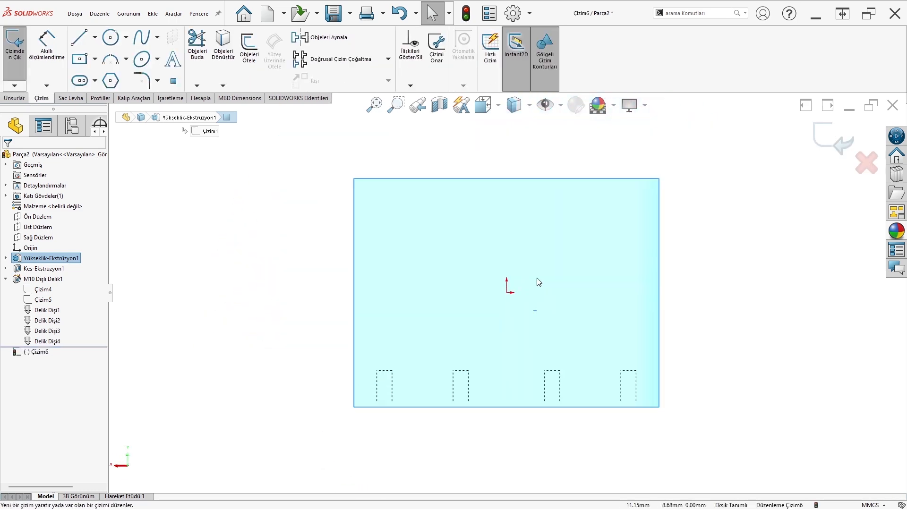
{"action": "left_click", "coordinate": [110, 37]}
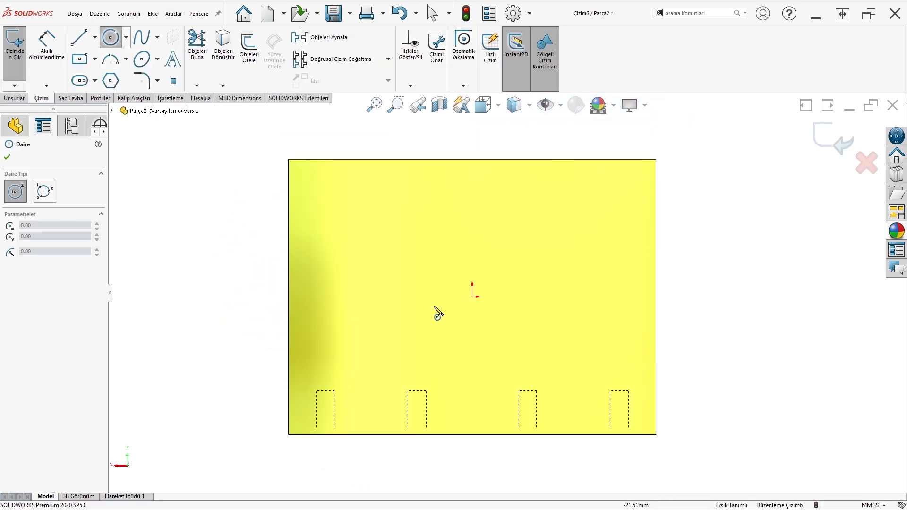
{"action": "left_click", "coordinate": [473, 298]}
{"action": "left_click", "coordinate": [571, 276]}
{"action": "key", "text": "Escape"}
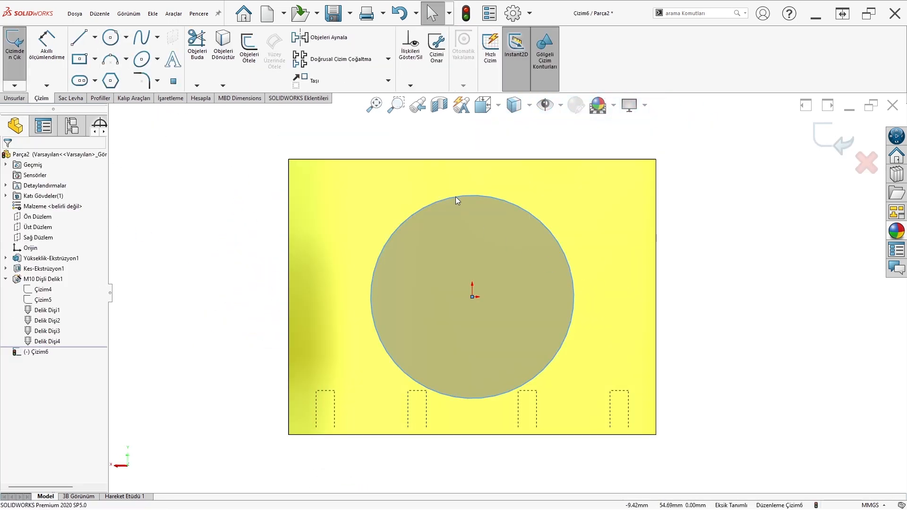
{"action": "left_click", "coordinate": [43, 284]}
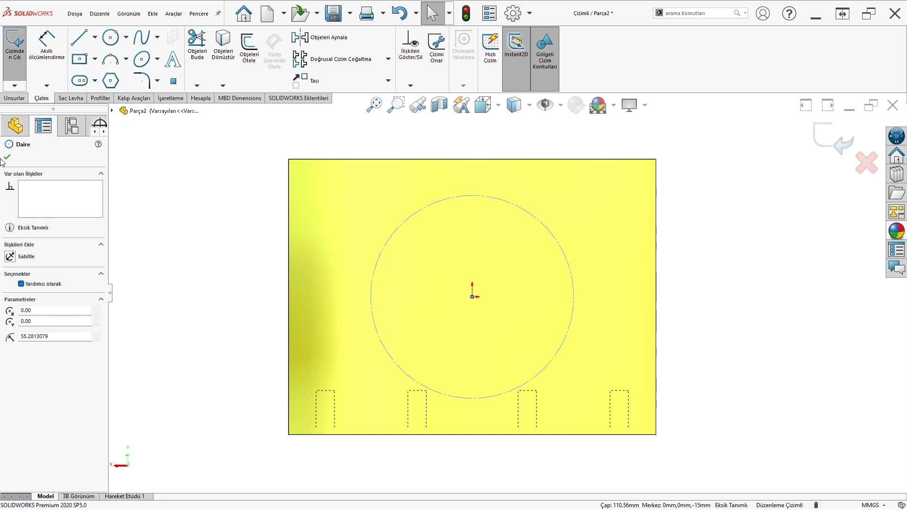
{"action": "left_click", "coordinate": [7, 157]}
Dimension the construction circle's diameter as 100 mm and exit the sketch.
{"action": "left_click", "coordinate": [49, 53]}
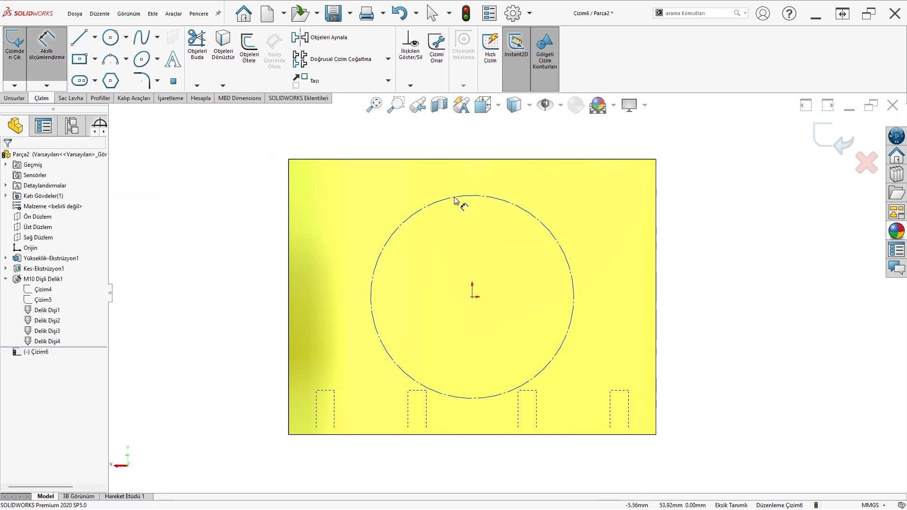
{"action": "left_click", "coordinate": [454, 200]}
{"action": "left_click", "coordinate": [261, 220]}
{"action": "type", "text": "100"}
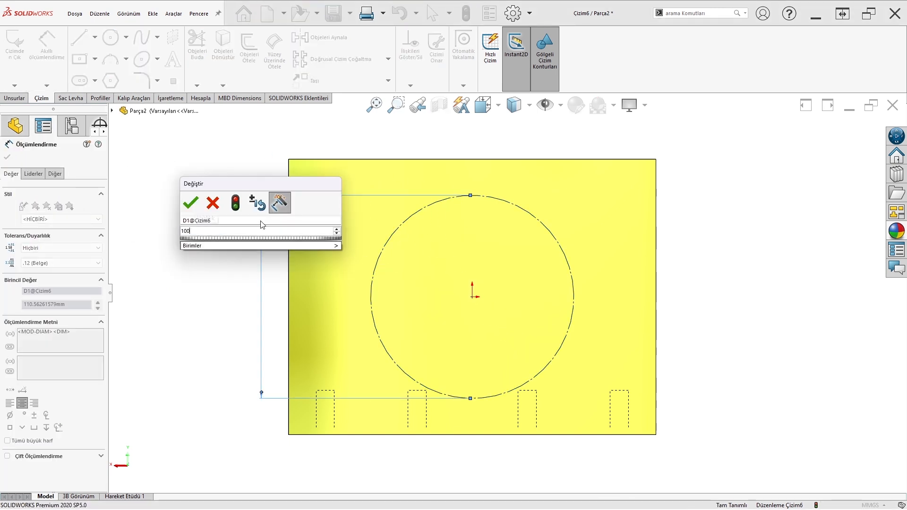
{"action": "key", "text": "Return"}
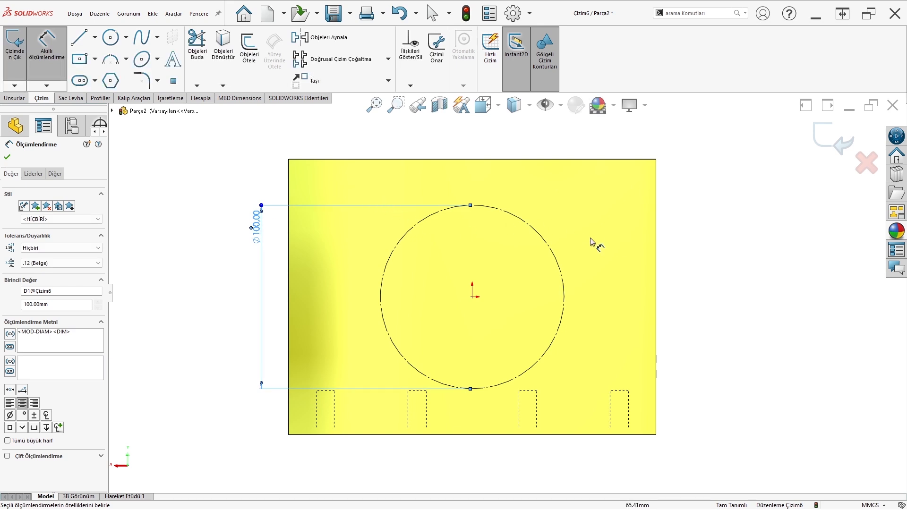
{"action": "key", "text": "Escape"}
{"action": "scroll", "coordinate": [501, 216], "scroll_direction": "down", "scroll_amount": 2}
{"action": "scroll", "coordinate": [759, 185], "scroll_direction": "up", "scroll_amount": 1}
{"action": "left_click", "coordinate": [843, 144]}
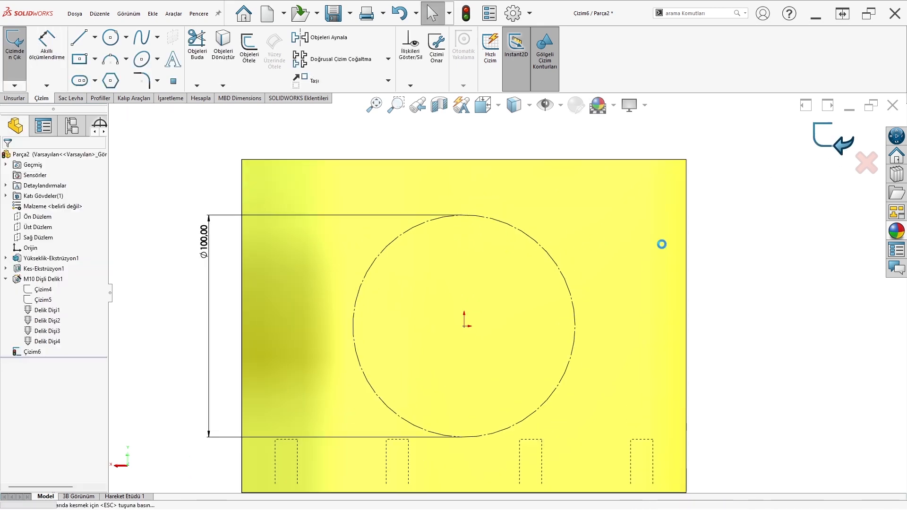
Place M8 ISO tapped holes with Hole Wizard at the four quadrant points of the 100 mm construction circle.
{"action": "left_click", "coordinate": [206, 60]}
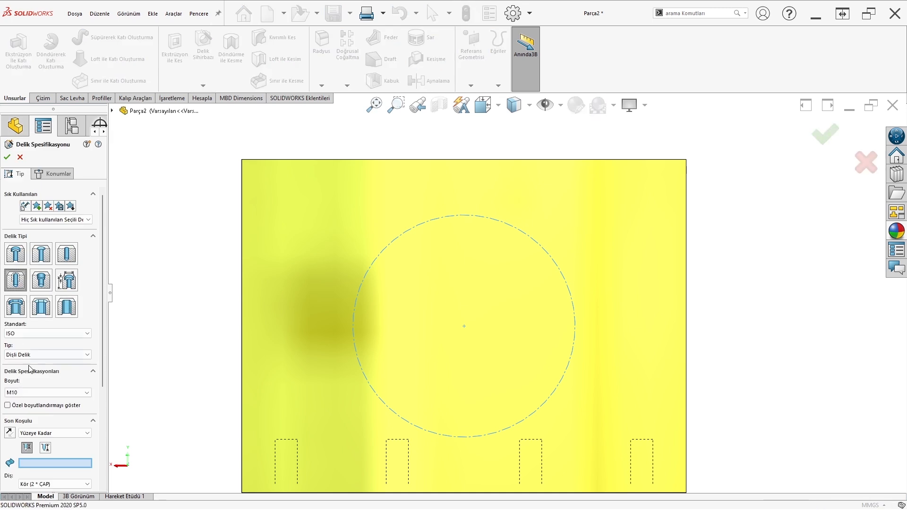
{"action": "left_click", "coordinate": [36, 392]}
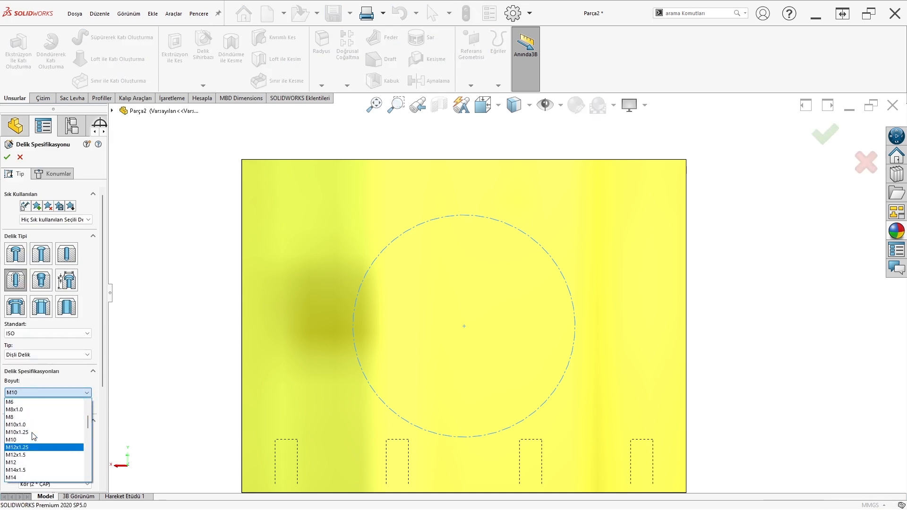
{"action": "left_click", "coordinate": [31, 418]}
{"action": "left_click", "coordinate": [52, 174]}
{"action": "left_click", "coordinate": [508, 320]}
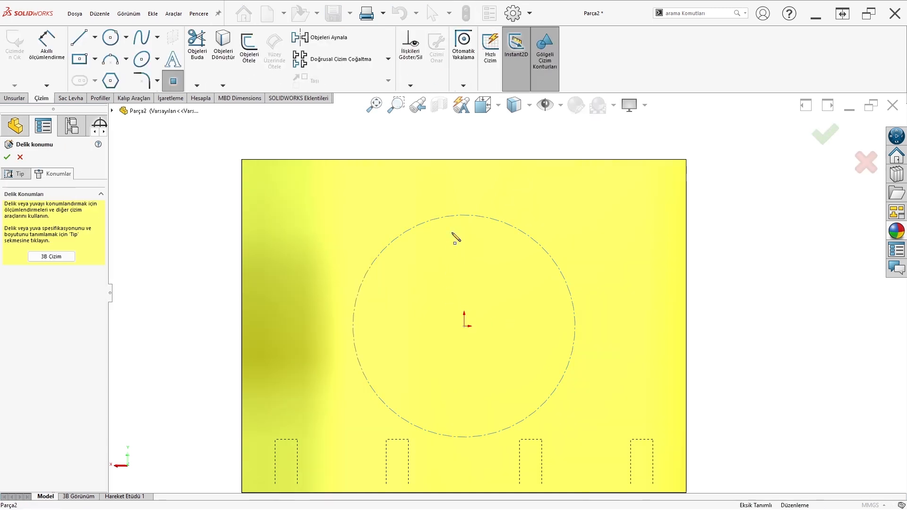
{"action": "left_click", "coordinate": [465, 216]}
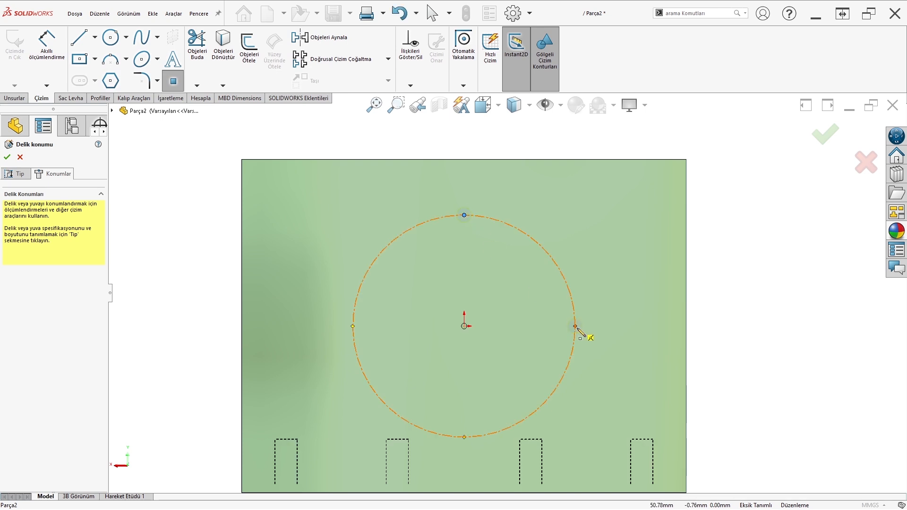
{"action": "left_click", "coordinate": [575, 326]}
{"action": "left_click", "coordinate": [464, 437]}
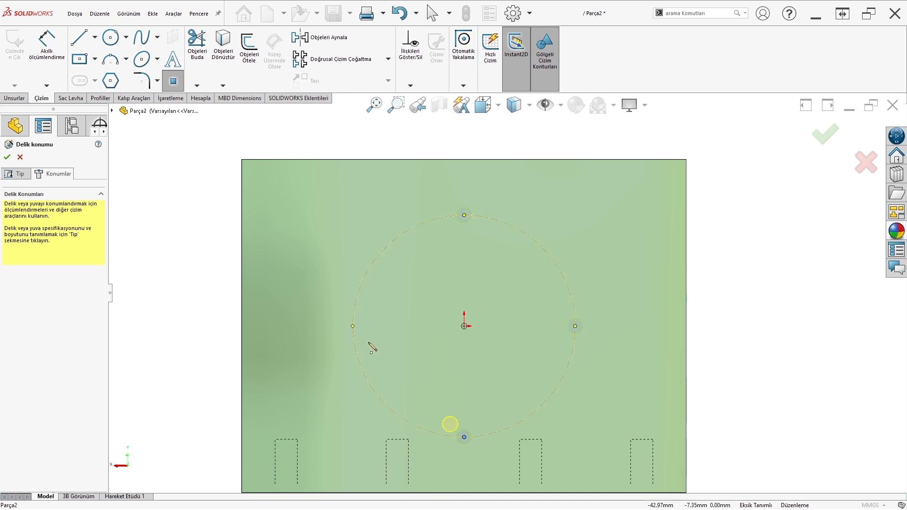
{"action": "left_click", "coordinate": [353, 326]}
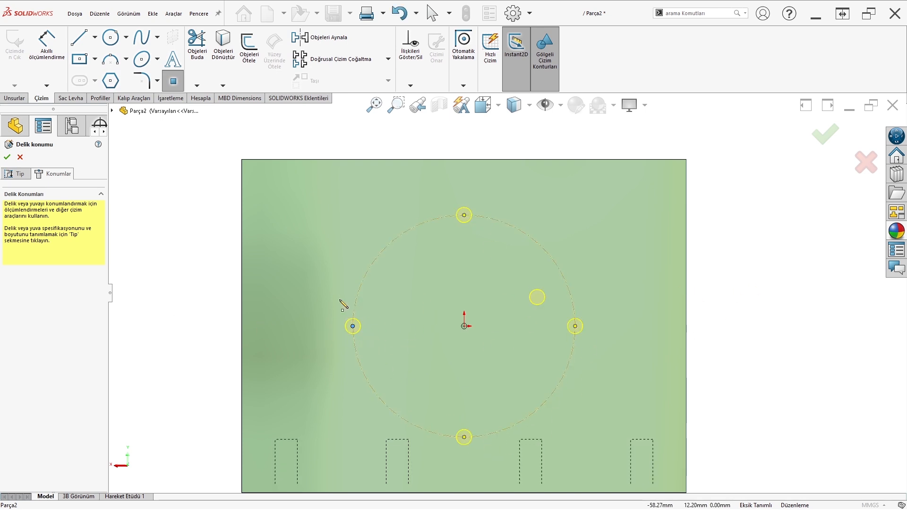
Set the M8 holes' end condition to Up To Surface, using the opposite large face, and complete the hole feature.
{"action": "left_click", "coordinate": [7, 159]}
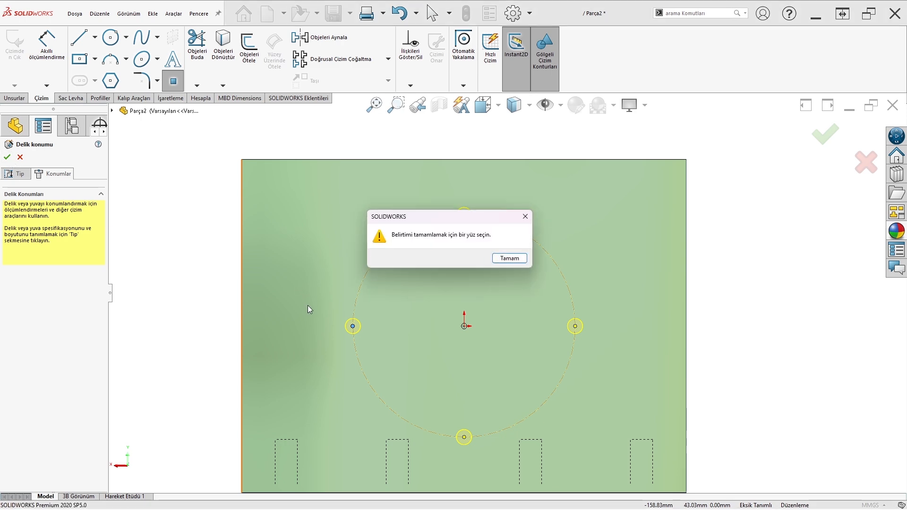
{"action": "left_click", "coordinate": [510, 259]}
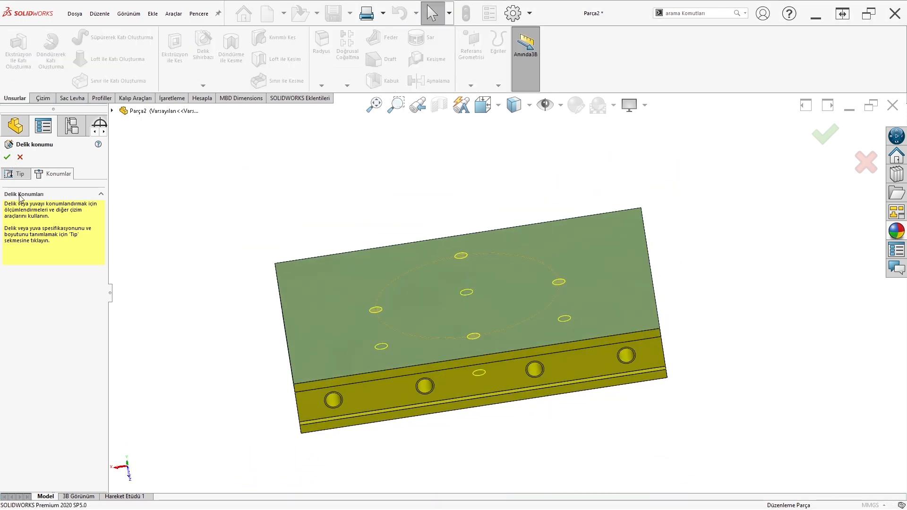
{"action": "left_click", "coordinate": [18, 174]}
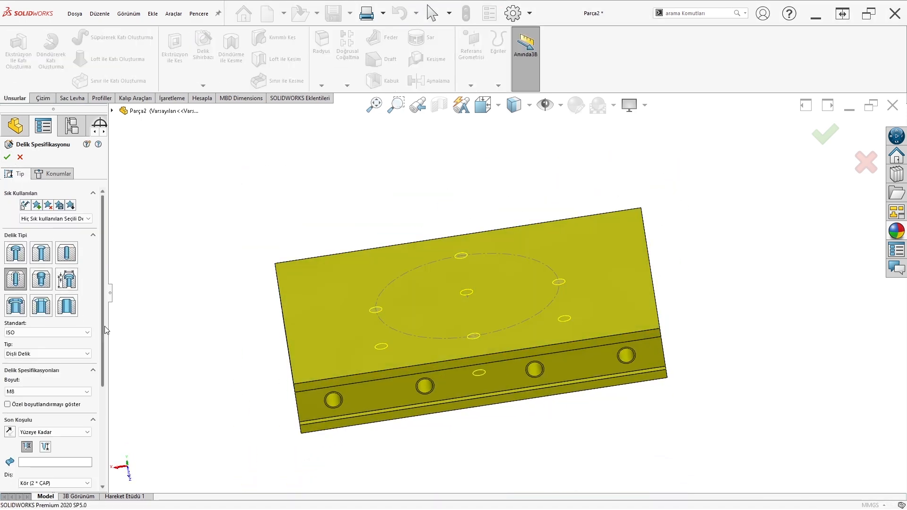
{"action": "scroll", "coordinate": [97, 350], "scroll_direction": "down", "scroll_amount": 3}
{"action": "left_click", "coordinate": [71, 339]}
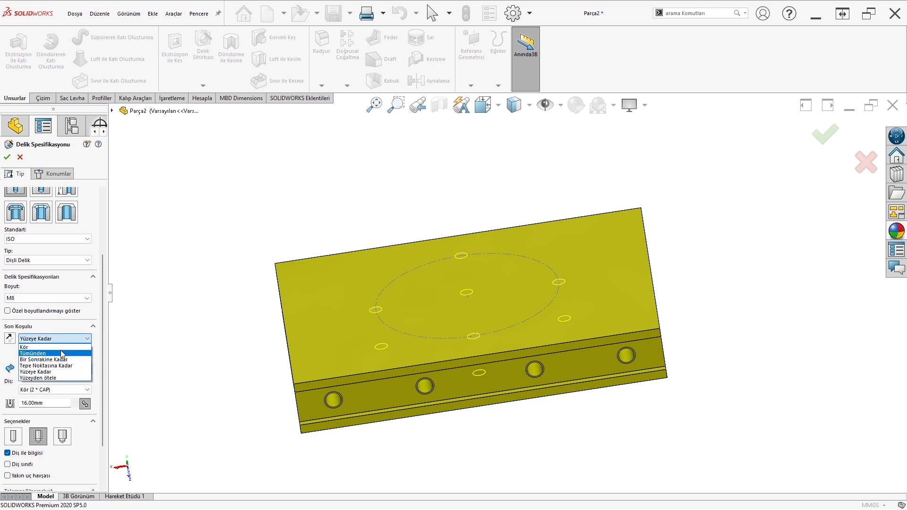
{"action": "left_click", "coordinate": [62, 354]}
{"action": "left_click", "coordinate": [64, 340]}
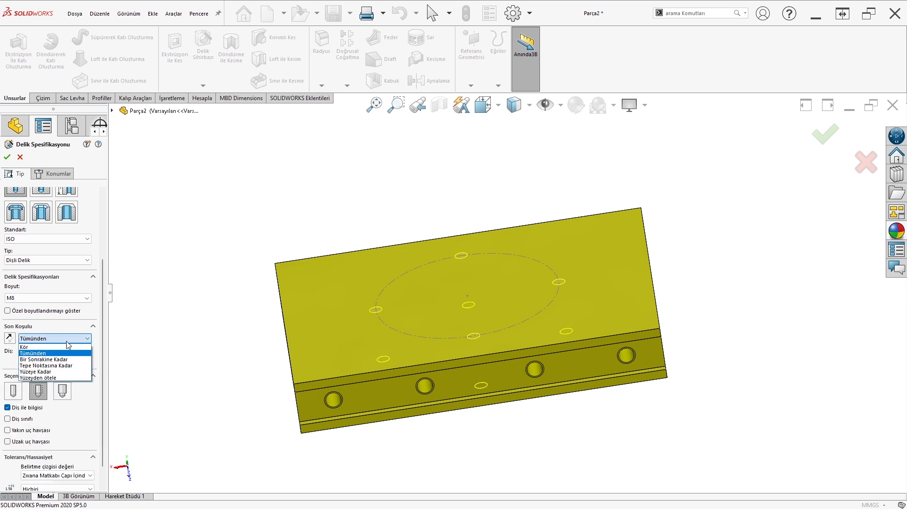
{"action": "left_click", "coordinate": [58, 373]}
{"action": "middle_click_drag", "start_coordinate": [312, 156], "coordinate": [361, 338]}
{"action": "left_click", "coordinate": [360, 338]}
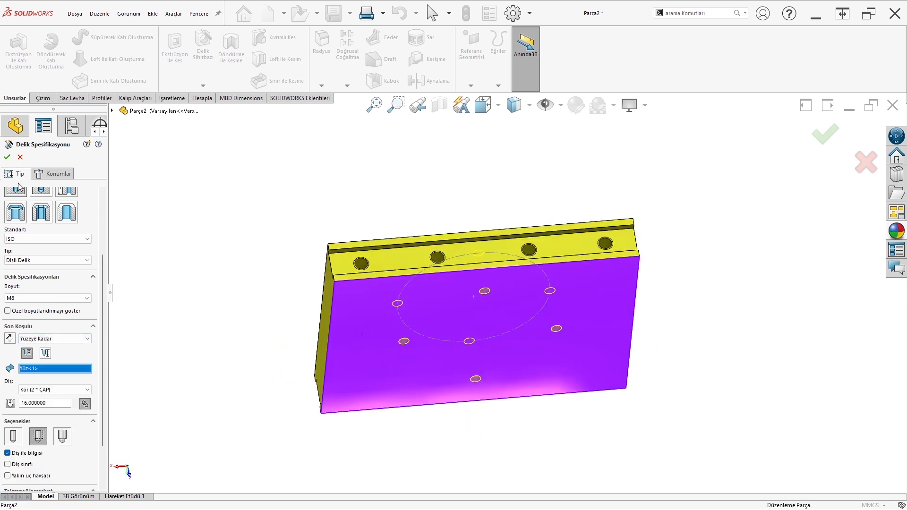
{"action": "left_click", "coordinate": [7, 162]}
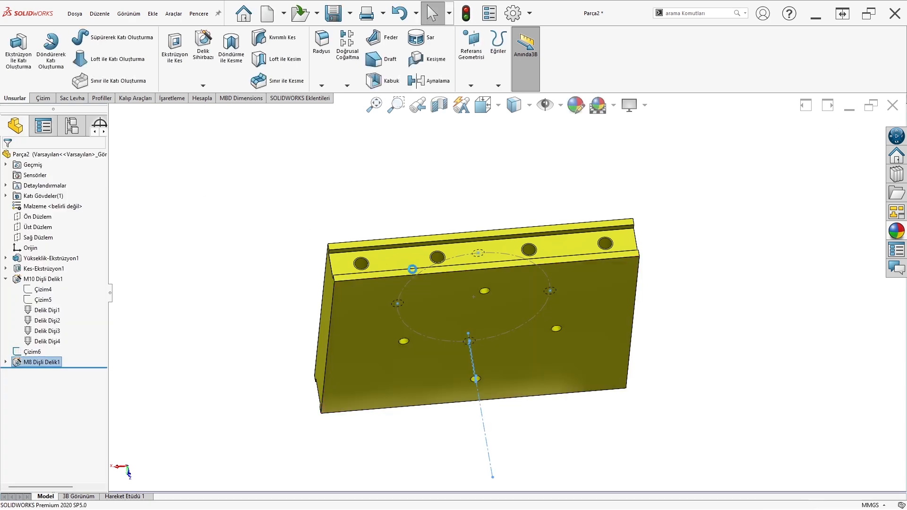
{"action": "middle_click_drag", "start_coordinate": [413, 269], "coordinate": [533, 288]}
{"action": "scroll", "coordinate": [533, 287], "scroll_direction": "up", "scroll_amount": 1}
{"action": "left_click", "coordinate": [487, 209]}
{"action": "mouse_move", "coordinate": [487, 209]}
{"action": "middle_mouse_down"}
{"action": "mouse_move", "coordinate": [437, 80]}
{"action": "mouse_move", "coordinate": [541, 282]}
{"action": "mouse_move", "coordinate": [675, 338]}
{"action": "mouse_move", "coordinate": [563, 189]}
{"action": "middle_mouse_up"}
{"action": "left_click", "coordinate": [546, 105]}
{"action": "middle_click_drag", "start_coordinate": [599, 302], "coordinate": [510, 265]}
{"action": "left_click", "coordinate": [6, 279]}
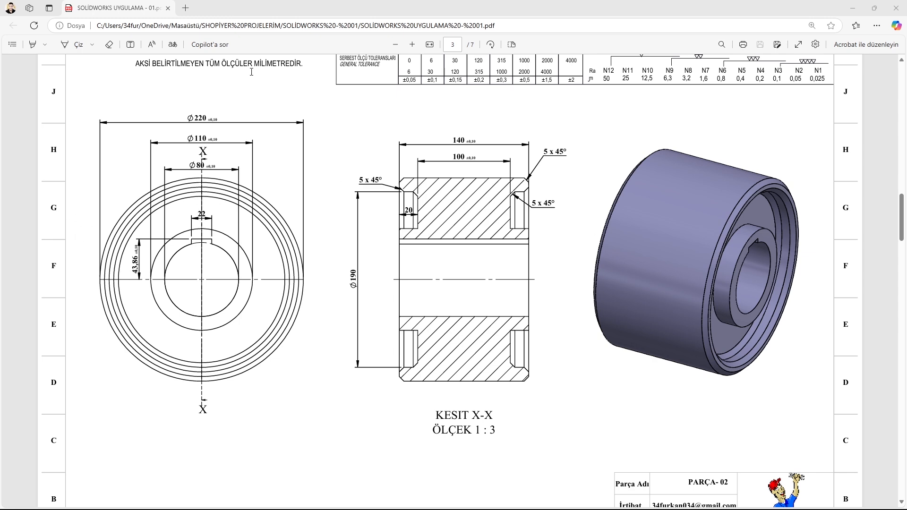
Switch from the drawing PDF to SOLIDWORKS, create a new part and give it the plain white scene background.
{"action": "left_click_drag", "start_coordinate": [329, 5], "coordinate": [906, 226]}
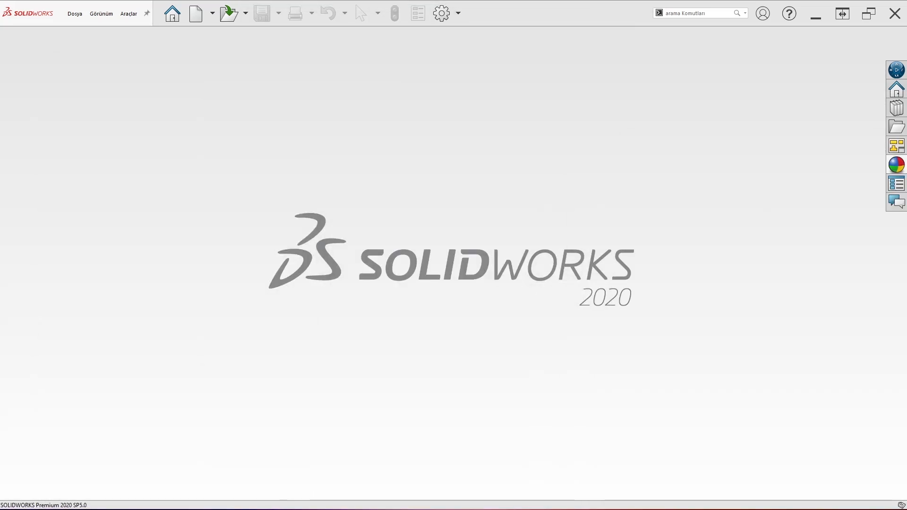
{"action": "left_click", "coordinate": [75, 14]}
{"action": "left_click", "coordinate": [87, 32]}
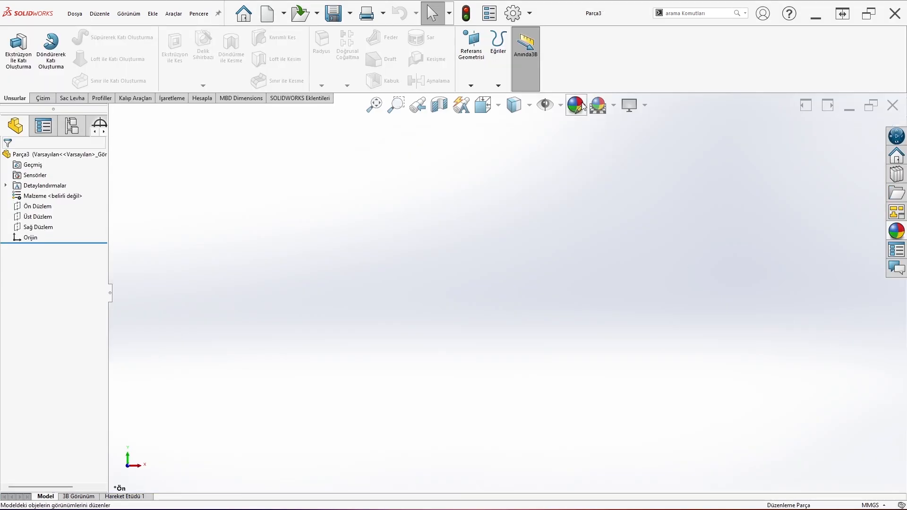
{"action": "left_click", "coordinate": [616, 104]}
{"action": "left_click", "coordinate": [613, 134]}
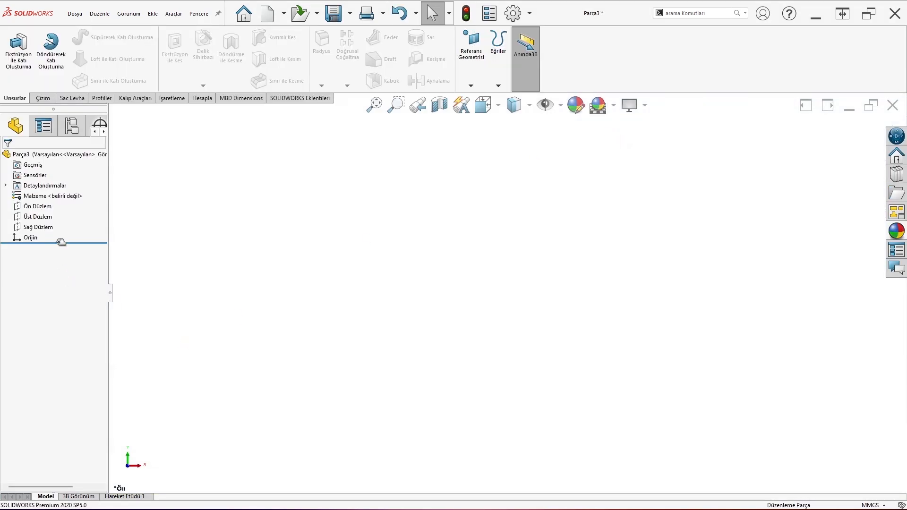
Sketch a horizontal centreline about 91 mm long from the origin on the Front Plane.
{"action": "left_click", "coordinate": [37, 206]}
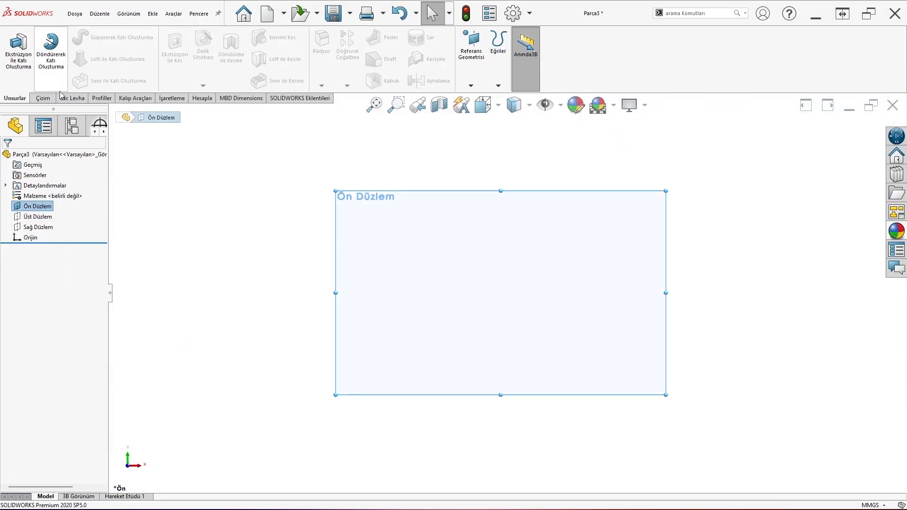
{"action": "left_click", "coordinate": [43, 98]}
{"action": "left_click", "coordinate": [95, 38]}
{"action": "left_click", "coordinate": [101, 65]}
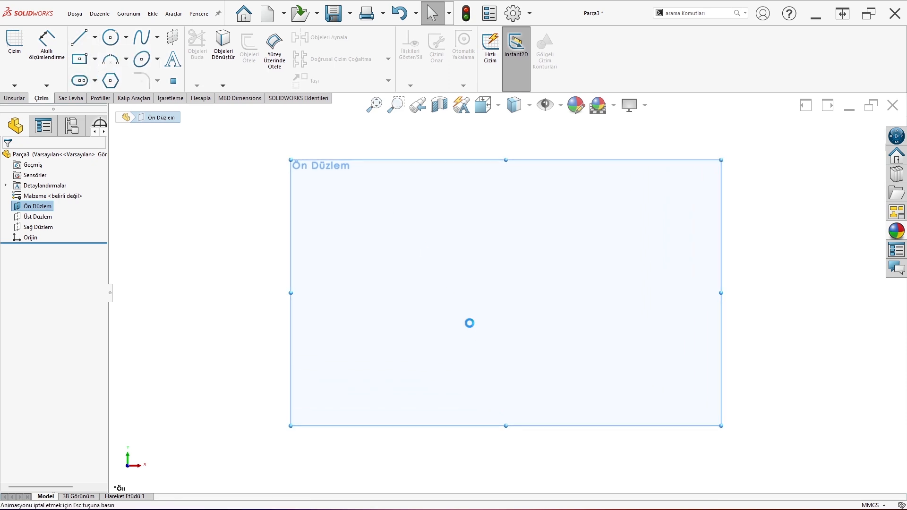
{"action": "left_click", "coordinate": [507, 293]}
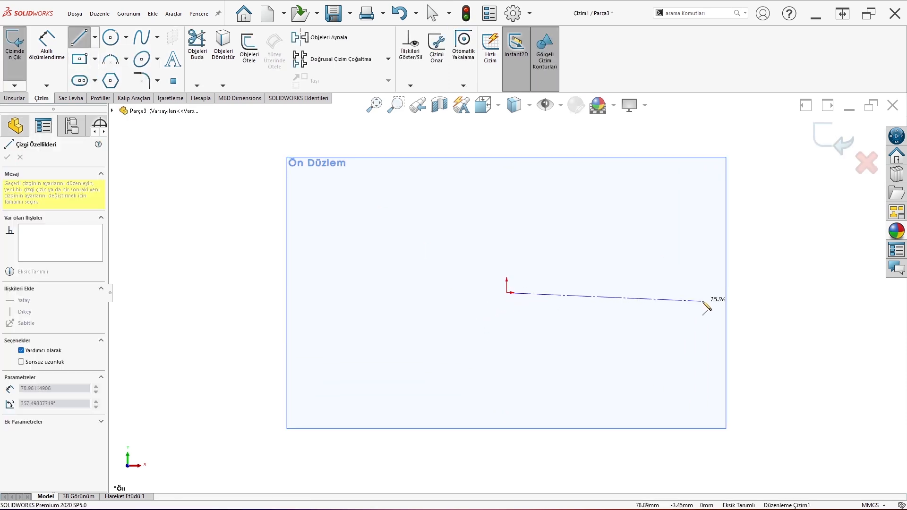
{"action": "left_click", "coordinate": [728, 293]}
{"action": "key", "text": "Escape"}
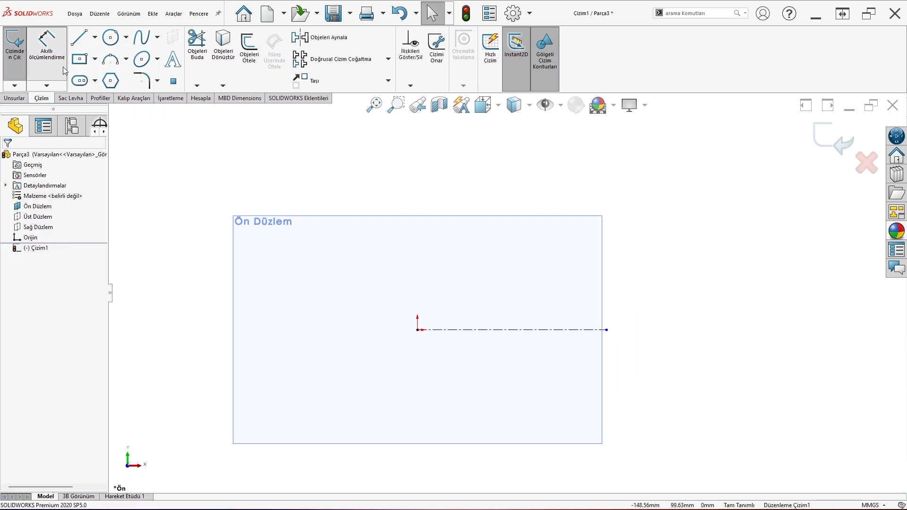
Dimension the centreline's length as 200 mm.
{"action": "left_click", "coordinate": [46, 51]}
{"action": "left_click", "coordinate": [478, 329]}
{"action": "left_click", "coordinate": [475, 371]}
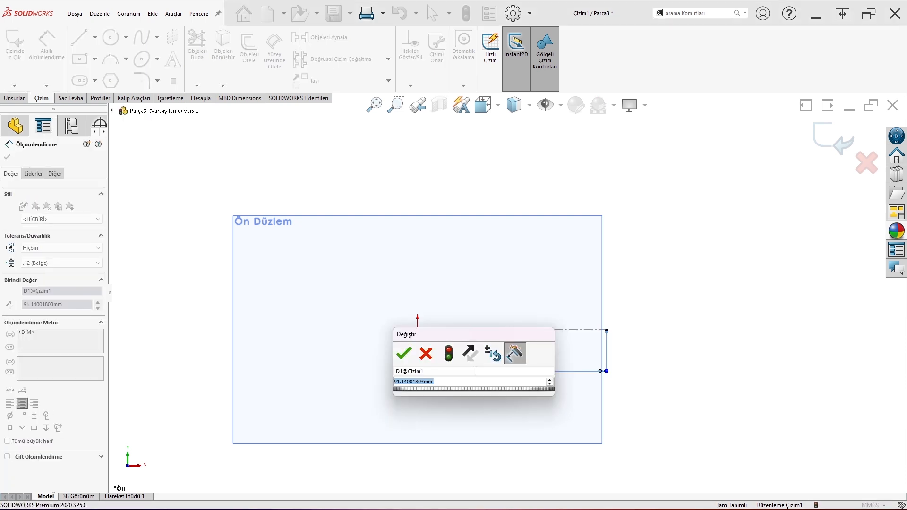
{"action": "type", "text": "200"}
{"action": "key", "text": "Return"}
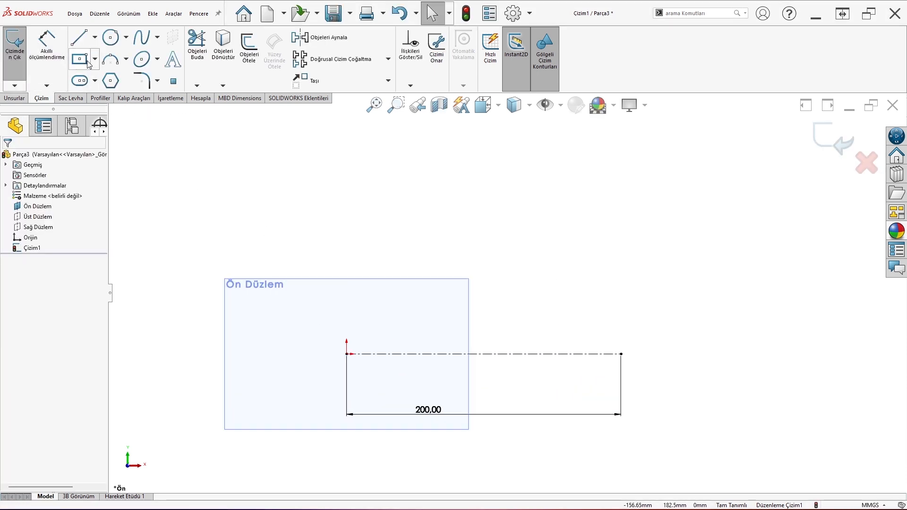
Sketch a horizontal line about 178 mm long above the centreline, starting vertically over the origin.
{"action": "left_click", "coordinate": [79, 37]}
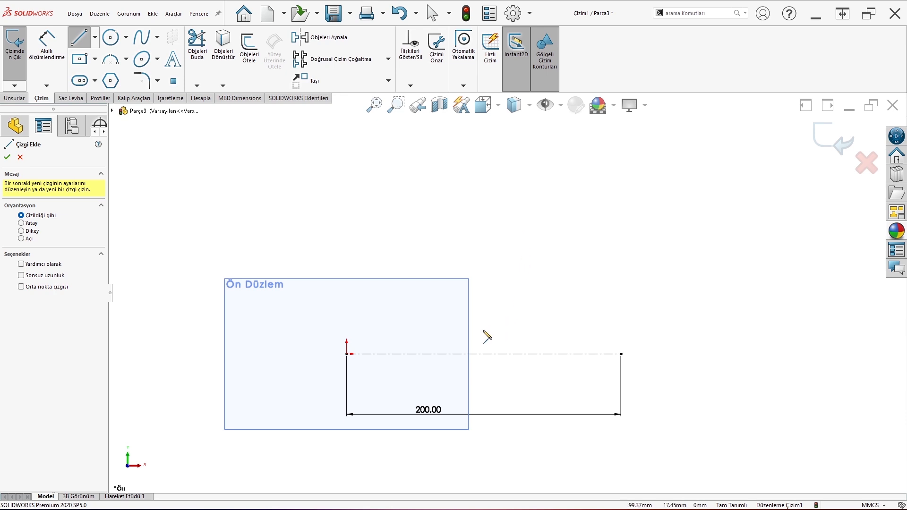
{"action": "left_click", "coordinate": [346, 311]}
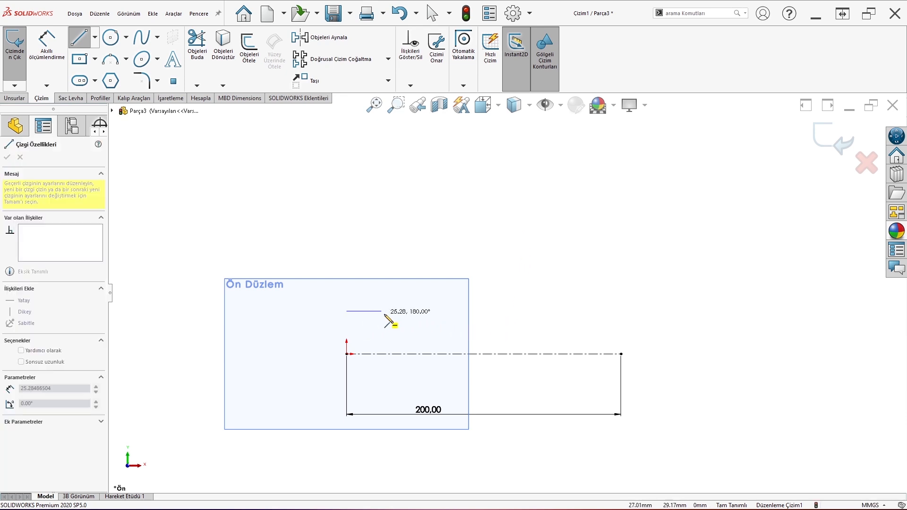
{"action": "left_click", "coordinate": [590, 311]}
{"action": "key", "text": "Escape"}
Dimension the distance between the horizontal line and the centreline as 40 mm.
{"action": "left_click", "coordinate": [35, 54]}
{"action": "left_click", "coordinate": [490, 311]}
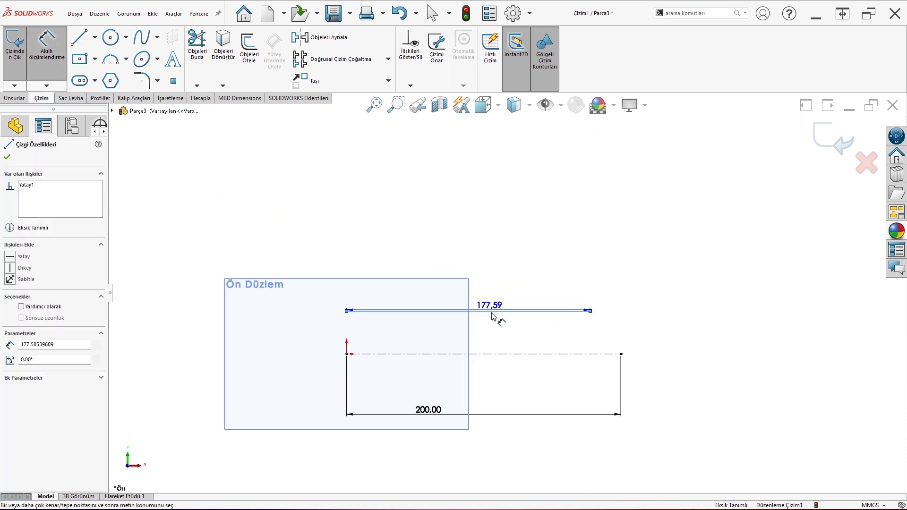
{"action": "left_click", "coordinate": [508, 354]}
{"action": "left_click", "coordinate": [524, 344]}
{"action": "type", "text": "4"}
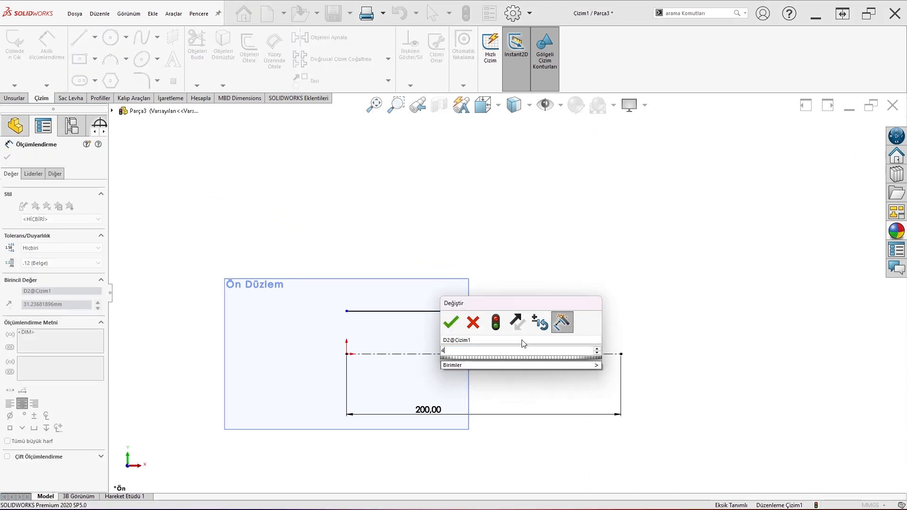
{"action": "type", "text": "0"}
{"action": "key", "text": "Return"}
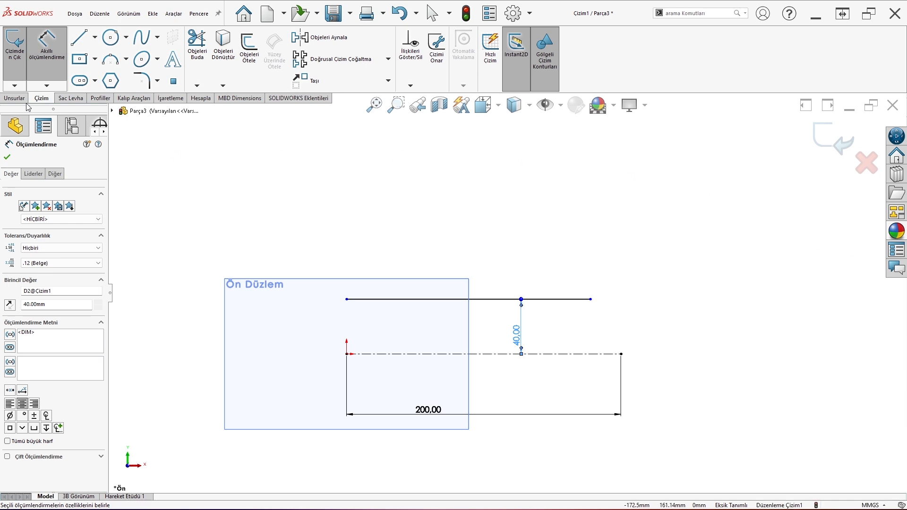
{"action": "key", "text": "Escape"}
Sketch the profile's left side with a recess about 38 mm deep and a rim about 30 mm thick, plus its top edge.
{"action": "left_click", "coordinate": [79, 38]}
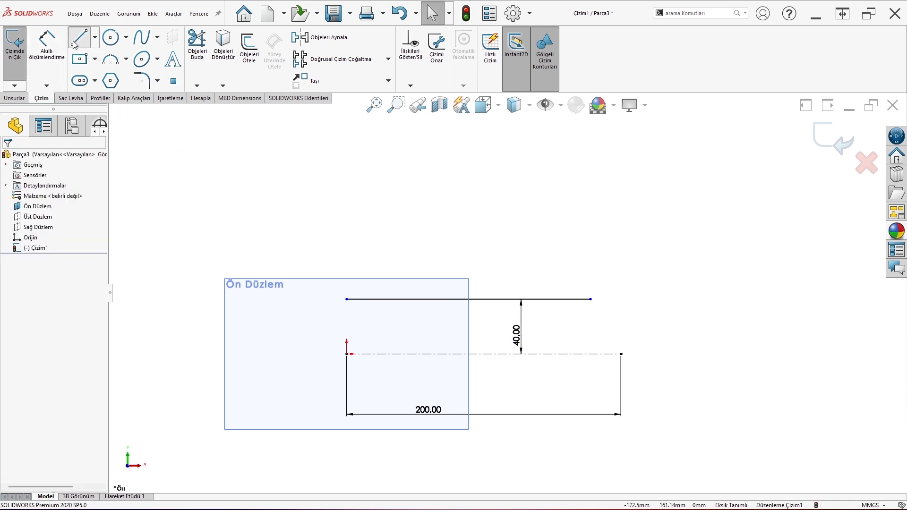
{"action": "left_click", "coordinate": [347, 299]}
{"action": "left_click", "coordinate": [346, 266]}
{"action": "left_click", "coordinate": [398, 266]}
{"action": "scroll", "coordinate": [434, 187], "scroll_direction": "up", "scroll_amount": 2}
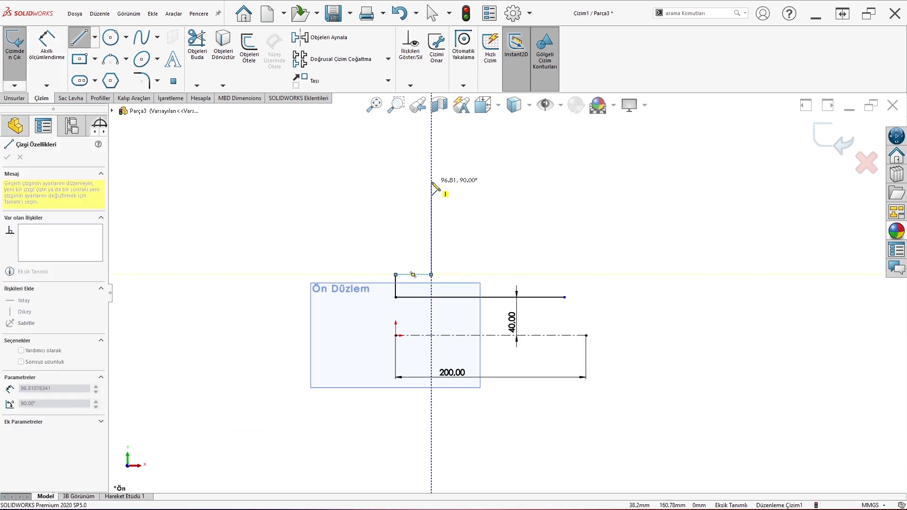
{"action": "left_click", "coordinate": [431, 171]}
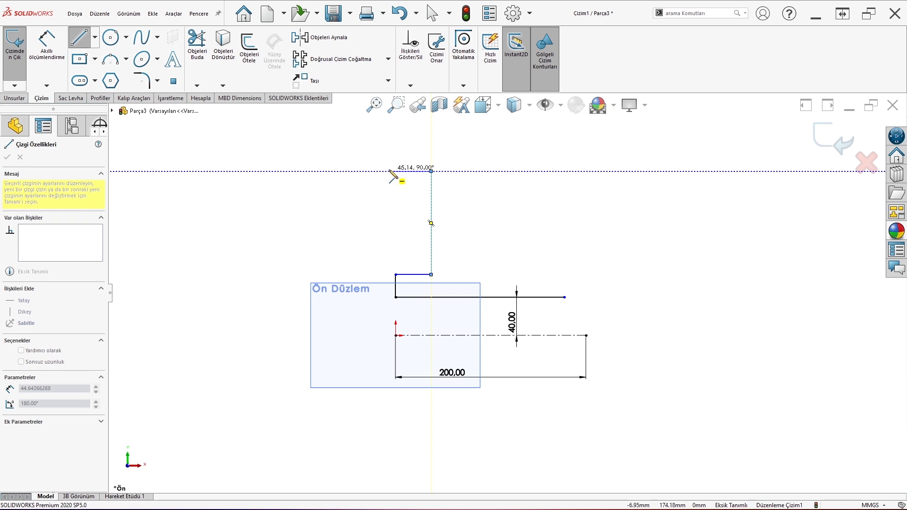
{"action": "left_click", "coordinate": [396, 171]}
{"action": "left_click", "coordinate": [395, 143]}
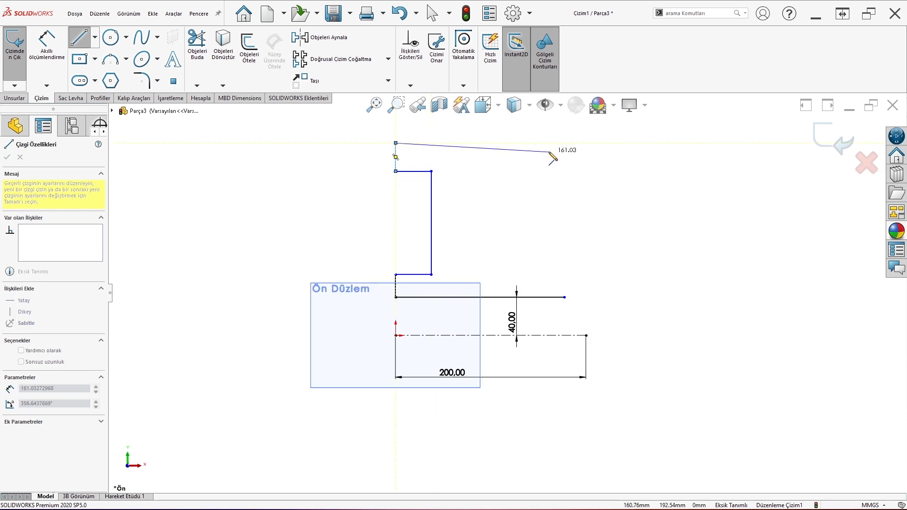
{"action": "left_click", "coordinate": [565, 143]}
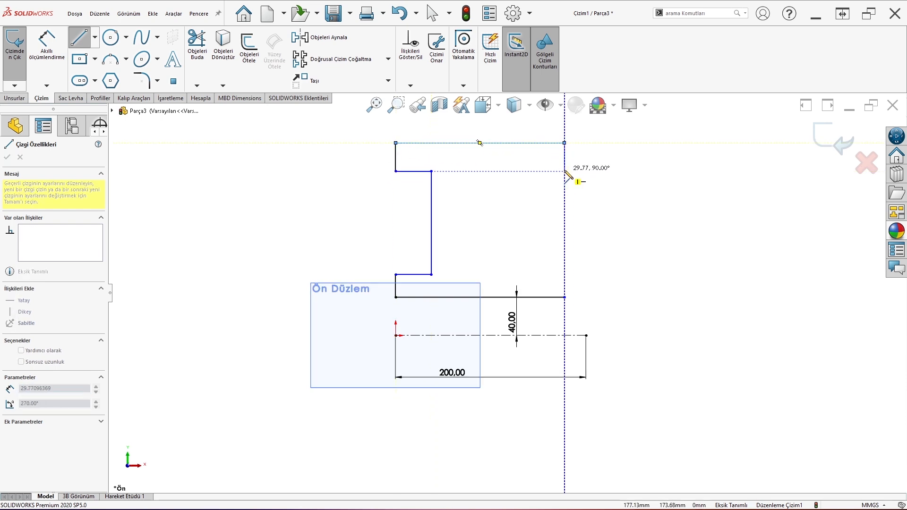
{"action": "key", "text": "Escape"}
Sketch the profile's right side with a recess about 33 mm deep, closing the outline at the lower line's right end.
{"action": "left_click", "coordinate": [79, 37]}
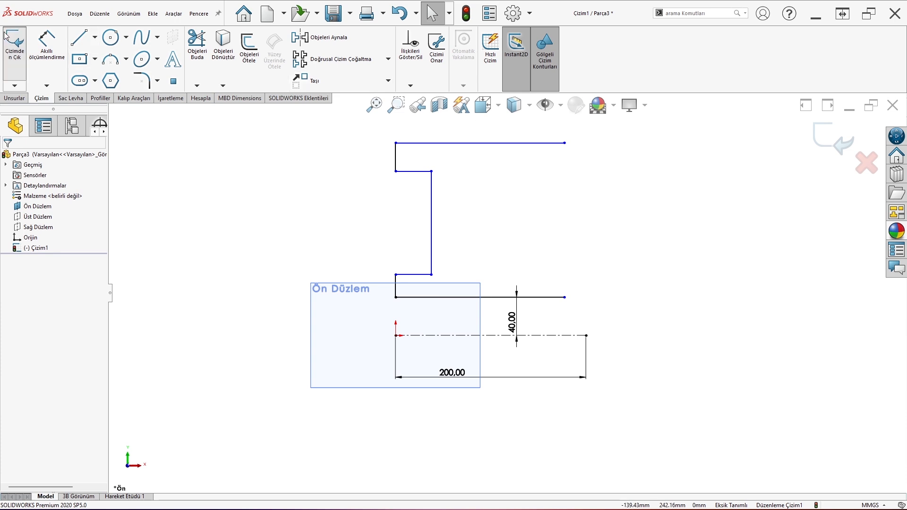
{"action": "left_click", "coordinate": [565, 143]}
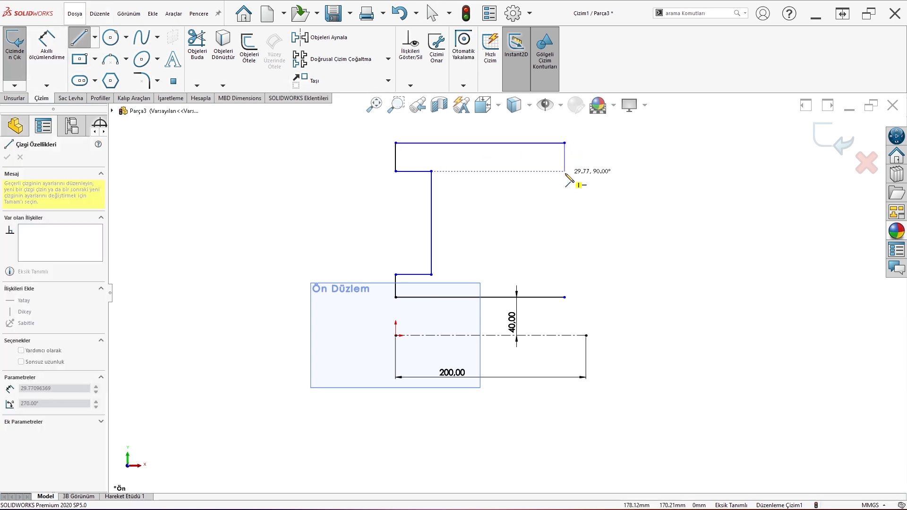
{"action": "left_click", "coordinate": [533, 171]}
{"action": "left_click", "coordinate": [533, 274]}
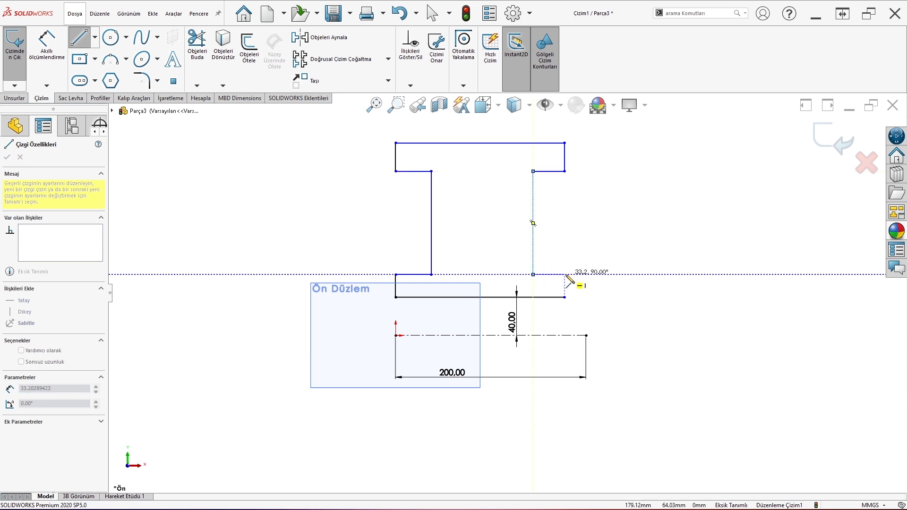
{"action": "left_click", "coordinate": [566, 275]}
{"action": "left_click", "coordinate": [565, 297]}
{"action": "scroll", "coordinate": [534, 244], "scroll_direction": "up", "scroll_amount": 1}
{"action": "scroll", "coordinate": [415, 217], "scroll_direction": "down", "scroll_amount": 1}
{"action": "key", "text": "Escape"}
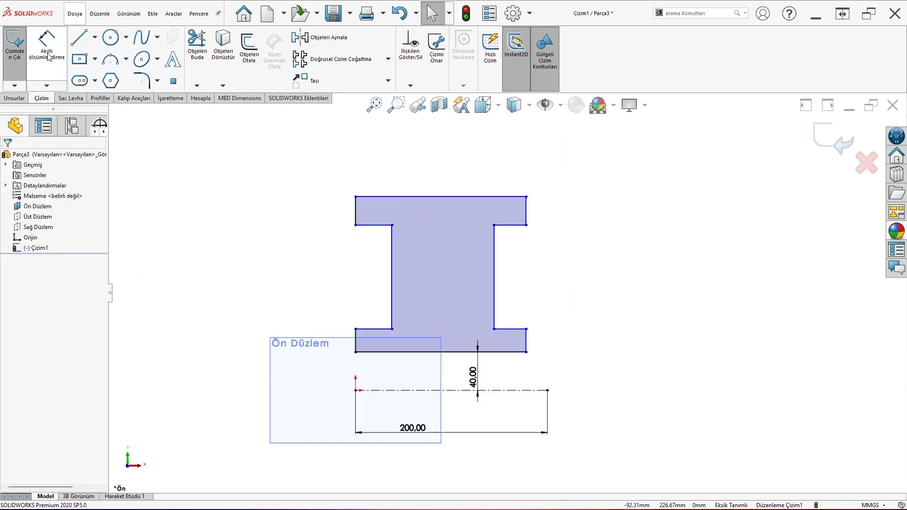
Dimension the distance from the profile's top edge to the centreline as 220/2 mm.
{"action": "left_click", "coordinate": [47, 47]}
{"action": "left_click", "coordinate": [439, 352]}
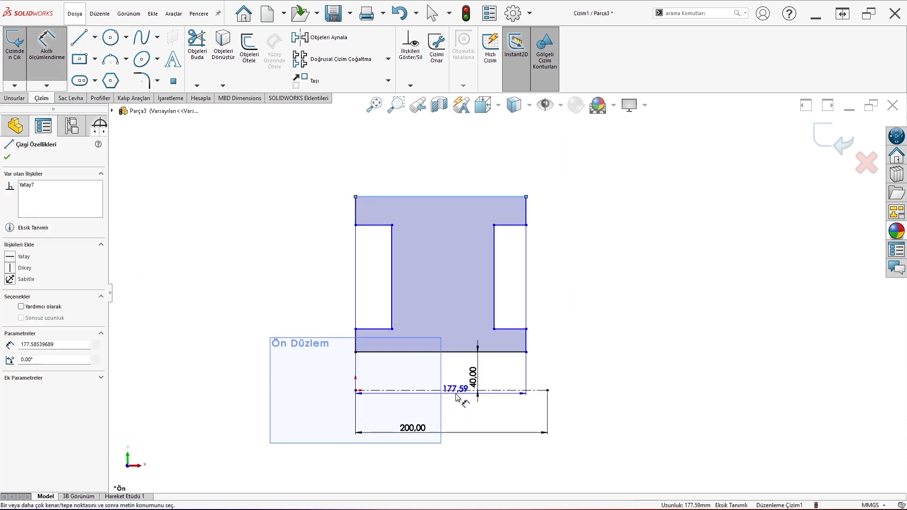
{"action": "left_click", "coordinate": [456, 390]}
{"action": "left_click", "coordinate": [231, 323]}
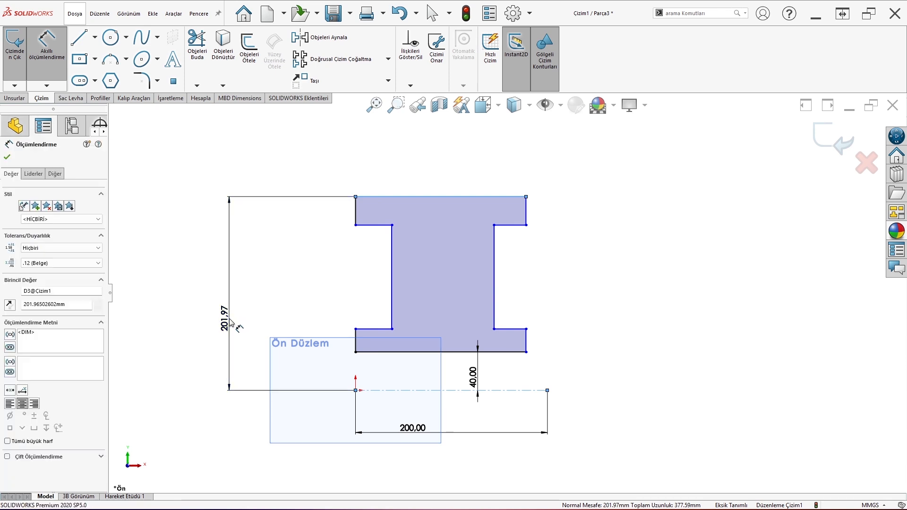
{"action": "type", "text": "220/2"}
{"action": "key", "text": "Return"}
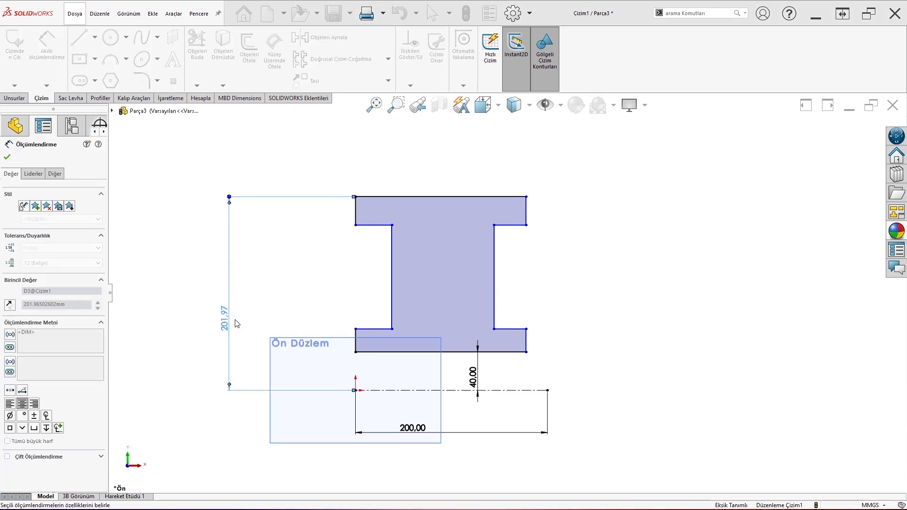
Move the upper edges of the left and right recesses below the profile's top edge.
{"action": "left_click", "coordinate": [443, 286]}
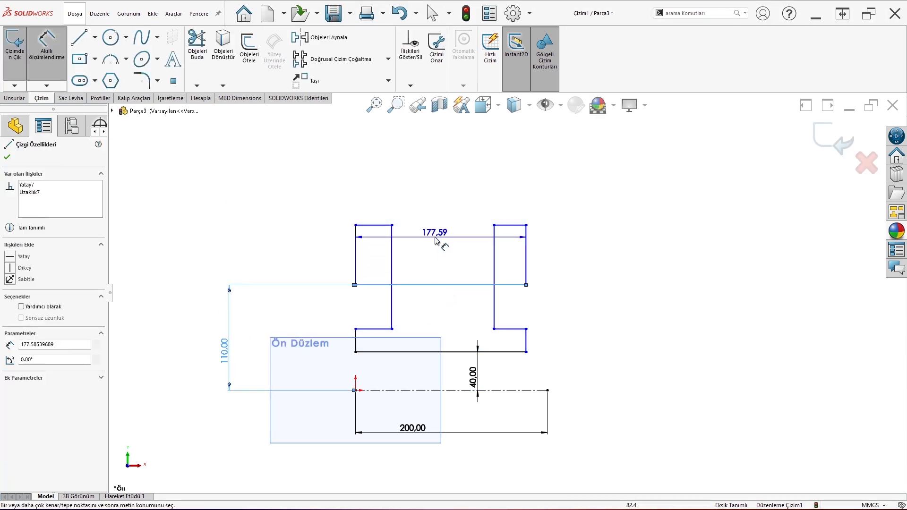
{"action": "key", "text": "Escape"}
{"action": "left_click_drag", "start_coordinate": [385, 224], "coordinate": [381, 299]}
{"action": "left_click_drag", "start_coordinate": [511, 225], "coordinate": [509, 298]}
{"action": "scroll", "coordinate": [508, 326], "scroll_direction": "down", "scroll_amount": 2}
{"action": "scroll", "coordinate": [499, 385], "scroll_direction": "up", "scroll_amount": 3}
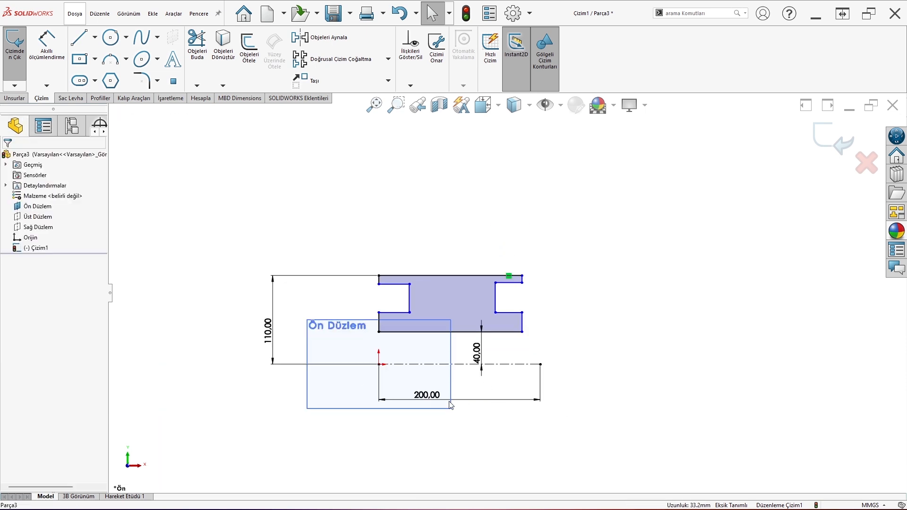
Dimension the distance between the left recess's lower and upper edges as 190 mm.
{"action": "scroll", "coordinate": [475, 380], "scroll_direction": "down", "scroll_amount": 1}
{"action": "scroll", "coordinate": [531, 291], "scroll_direction": "down", "scroll_amount": 1}
{"action": "scroll", "coordinate": [431, 315], "scroll_direction": "down", "scroll_amount": 1}
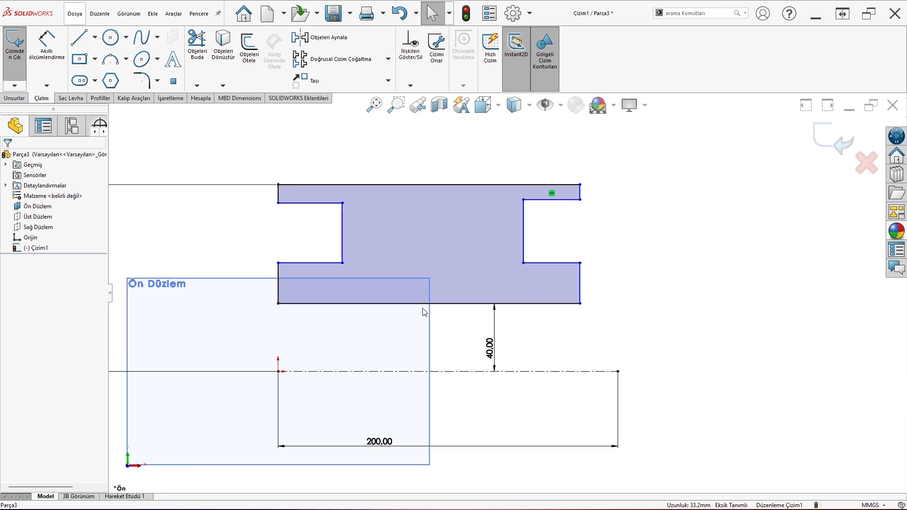
{"action": "left_click", "coordinate": [46, 45]}
{"action": "left_click", "coordinate": [306, 262]}
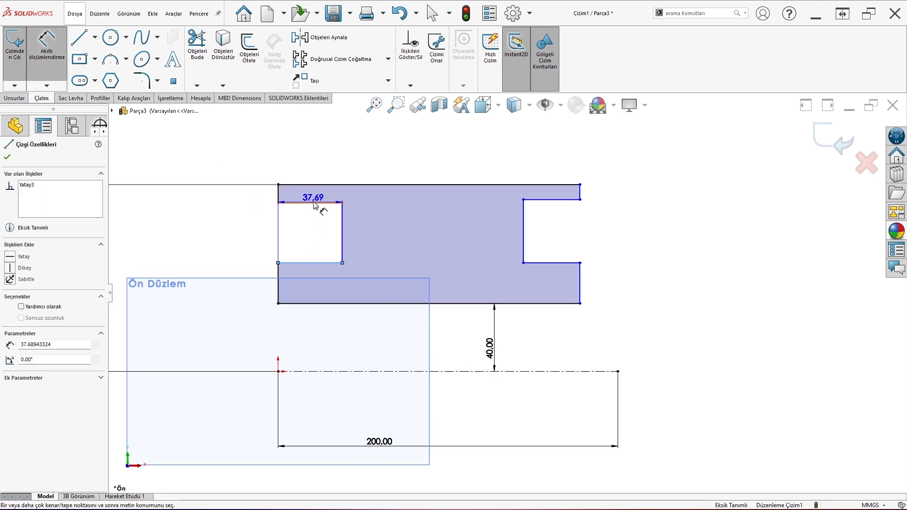
{"action": "left_click", "coordinate": [314, 203]}
{"action": "left_click", "coordinate": [312, 233]}
{"action": "type", "text": "1"}
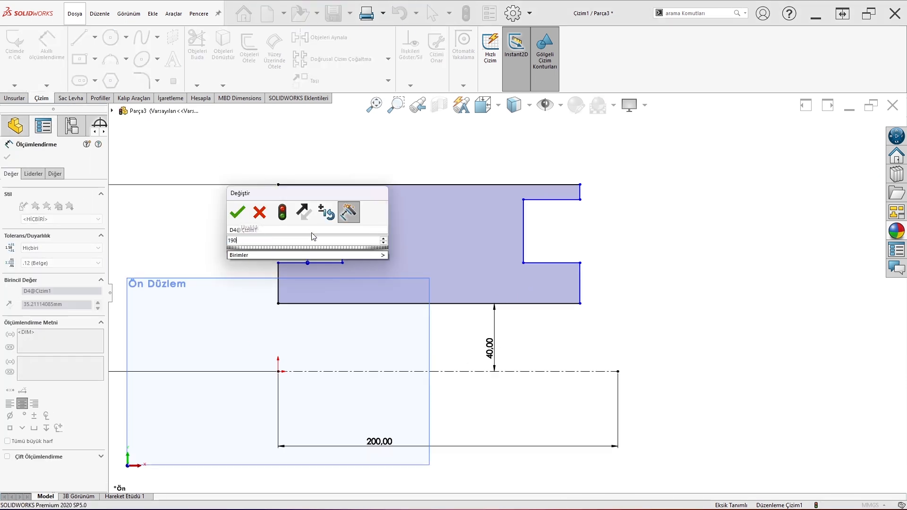
{"action": "type", "text": "90"}
{"action": "key", "text": "Return"}
{"action": "scroll", "coordinate": [500, 264], "scroll_direction": "up", "scroll_amount": 4}
{"action": "key", "text": "Escape"}
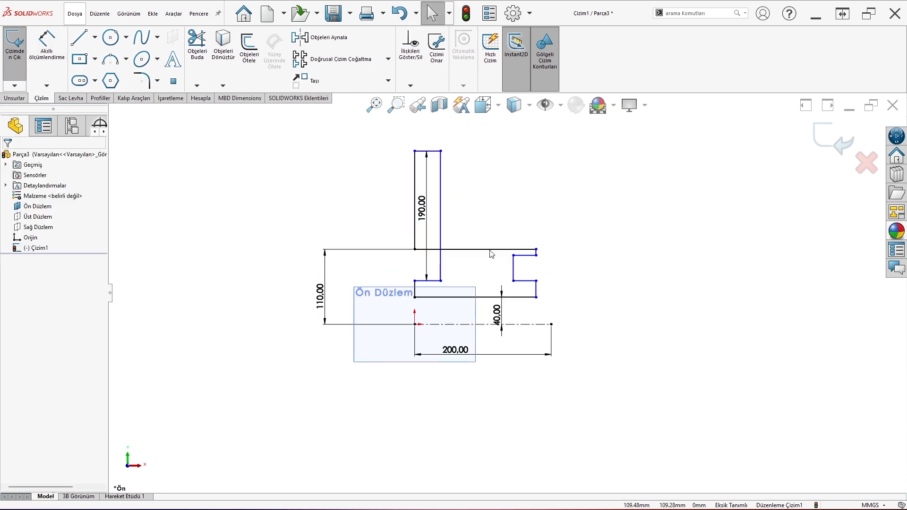
Try to reposition the left recess edges and delete the 190 mm dimension, and undo these changes.
{"action": "left_click_drag", "start_coordinate": [490, 249], "coordinate": [486, 213]}
{"action": "left_click_drag", "start_coordinate": [435, 151], "coordinate": [438, 207]}
{"action": "left_click_drag", "start_coordinate": [485, 302], "coordinate": [486, 310]}
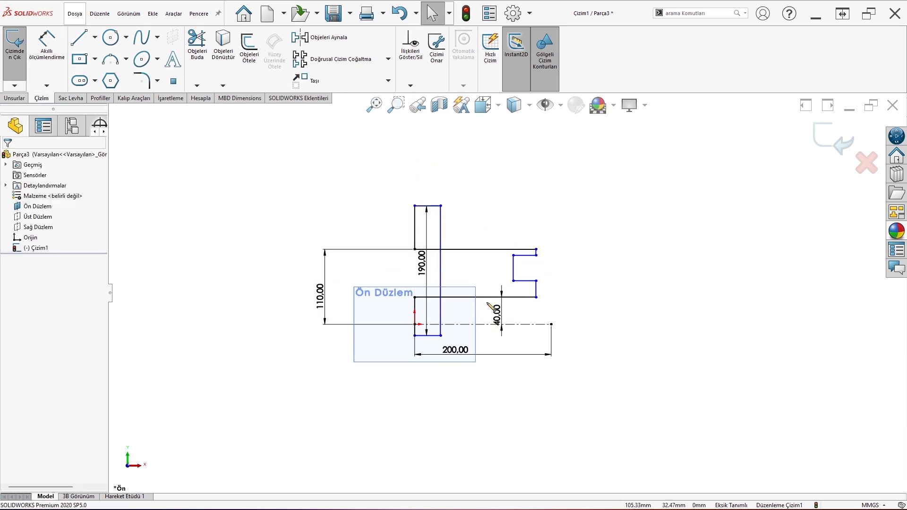
{"action": "left_click_drag", "start_coordinate": [427, 266], "coordinate": [401, 265]}
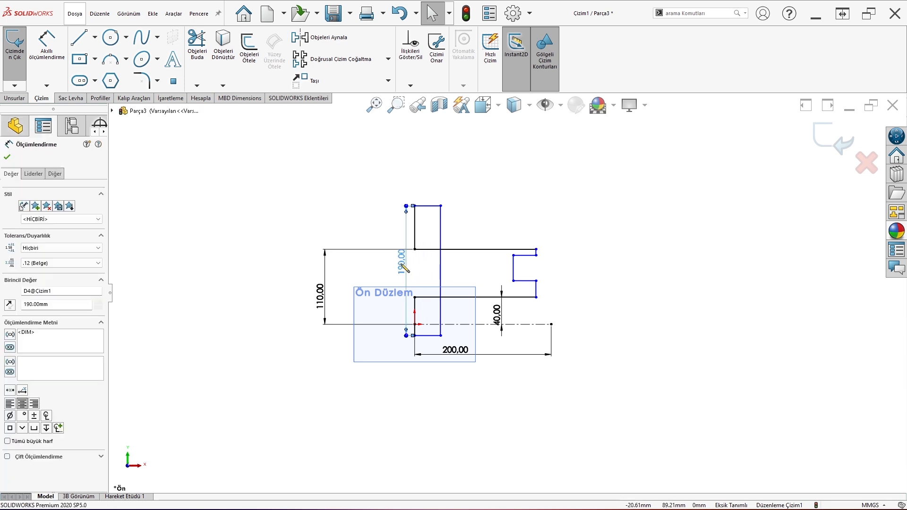
{"action": "key", "text": "Delete"}
{"action": "key", "text": "ctrl+z"}
{"action": "key", "text": "ctrl+z"}
{"action": "key", "text": "ctrl+z"}
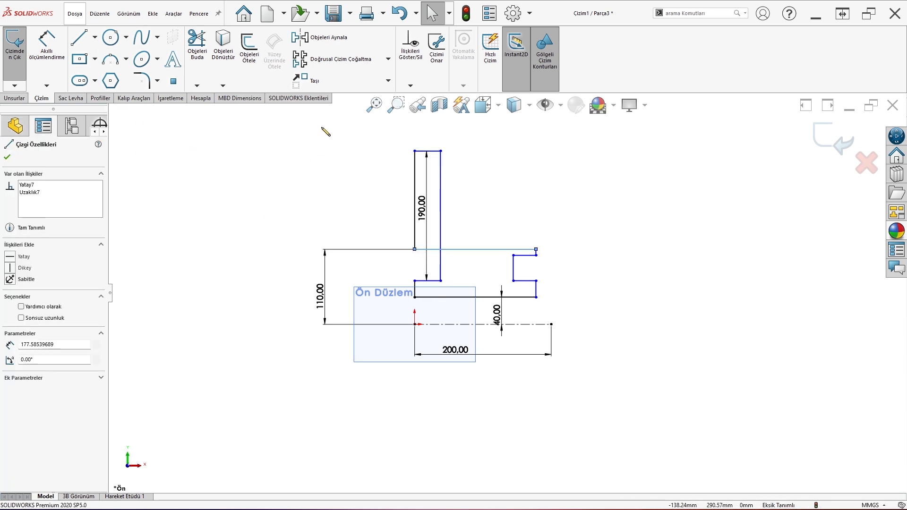
Undo the 190 mm value and delete the left recess's height dimension.
{"action": "key", "text": "ctrl+z"}
{"action": "left_click_drag", "start_coordinate": [424, 273], "coordinate": [402, 274]}
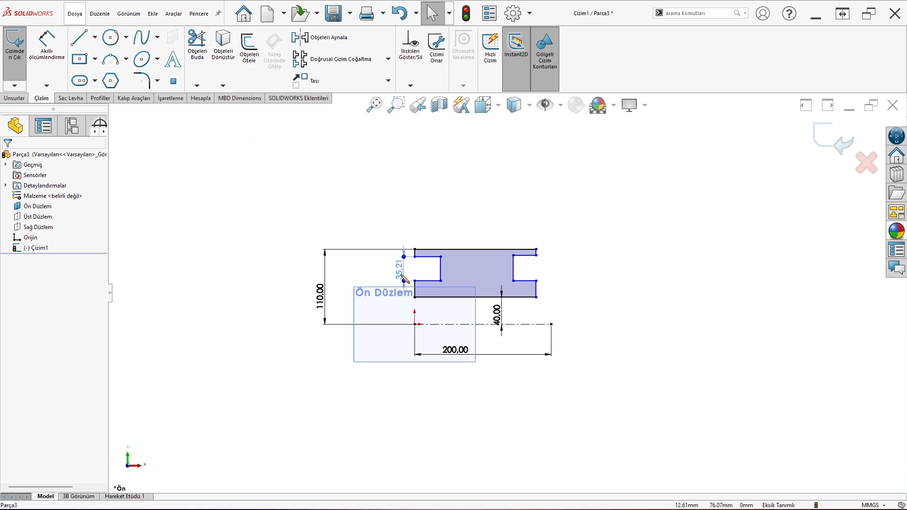
{"action": "key", "text": "Delete"}
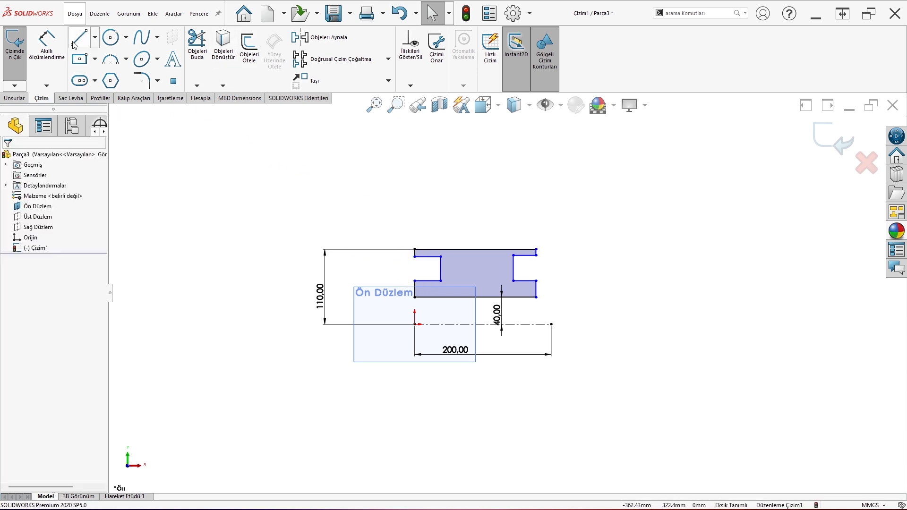
Dimension the distance from the left recess's upper edge to the centreline as 190/2 mm.
{"action": "left_click", "coordinate": [47, 45]}
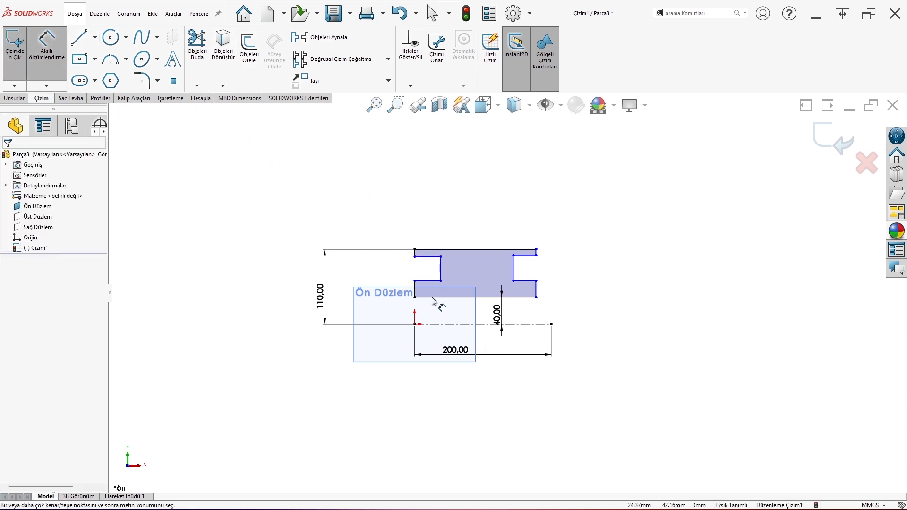
{"action": "left_click", "coordinate": [435, 257]}
{"action": "left_click", "coordinate": [429, 324]}
{"action": "left_click", "coordinate": [255, 297]}
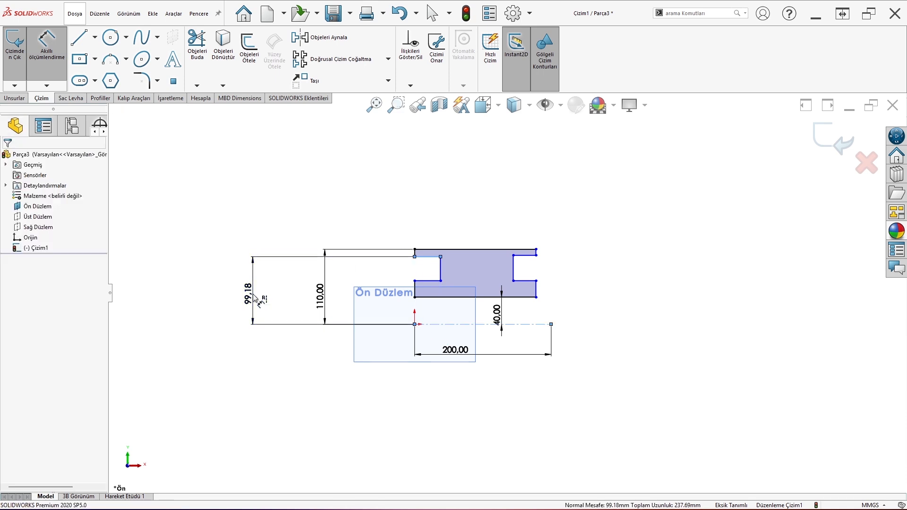
{"action": "type", "text": "190/2"}
{"action": "key", "text": "Return"}
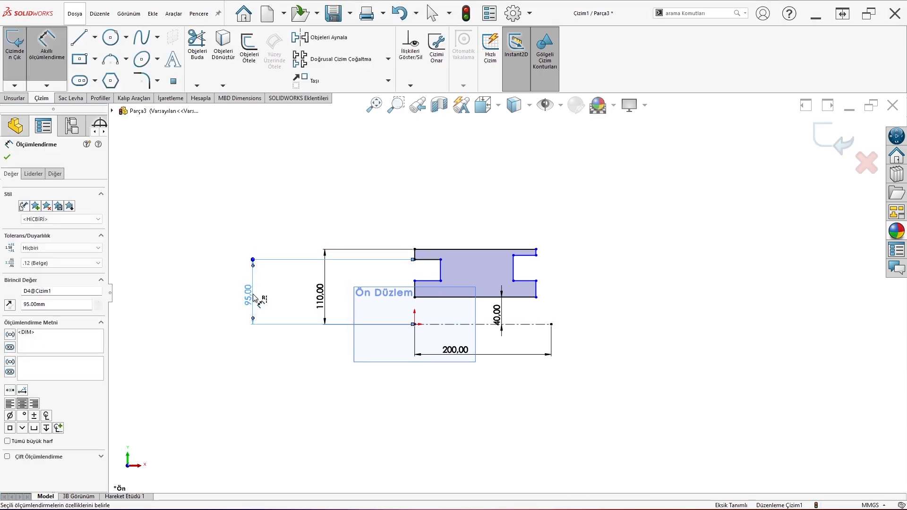
{"action": "scroll", "coordinate": [542, 291], "scroll_direction": "down", "scroll_amount": 2}
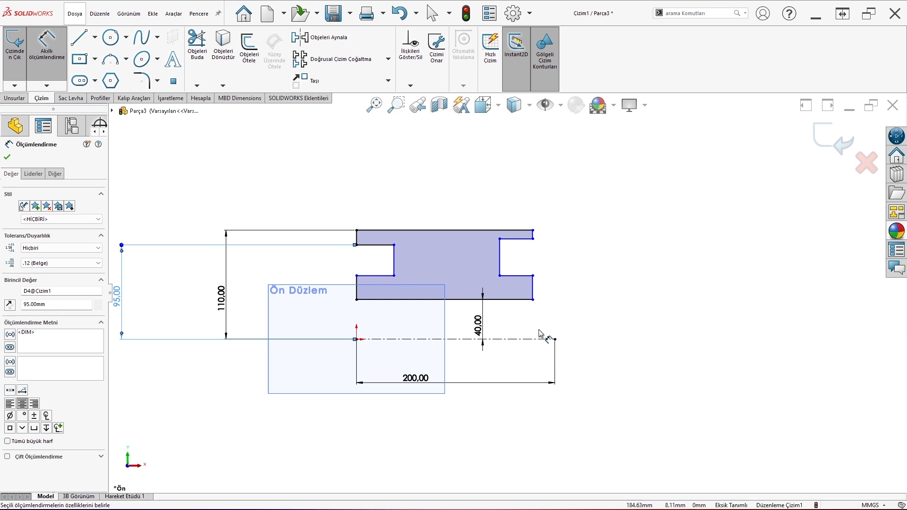
{"action": "key", "text": "Escape"}
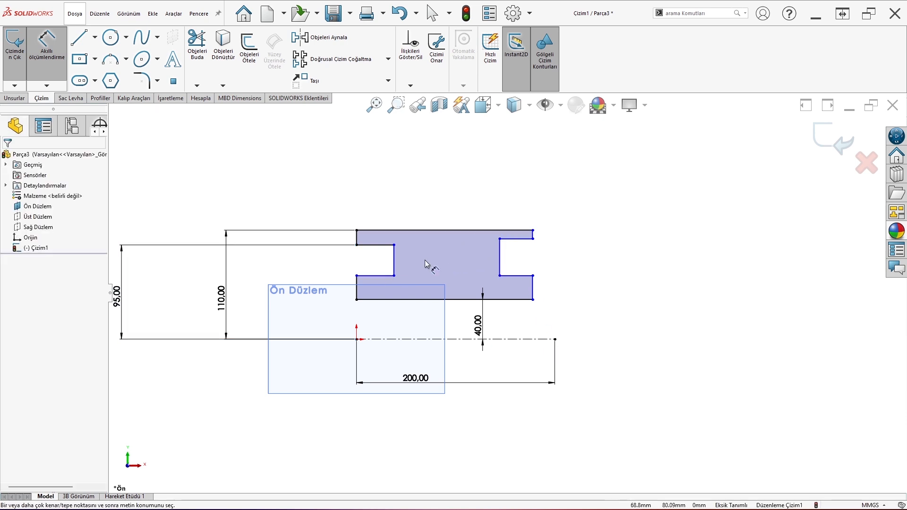
Dimension the horizontal distance between the inner vertical edges of the left and right recesses as 100 mm.
{"action": "left_click", "coordinate": [395, 260]}
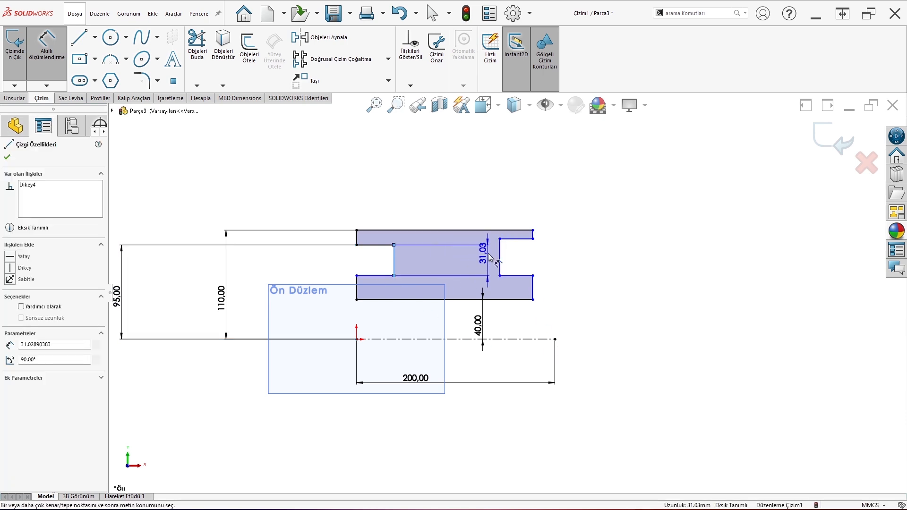
{"action": "left_click", "coordinate": [499, 259]}
{"action": "left_click", "coordinate": [477, 211]}
{"action": "type", "text": "100"}
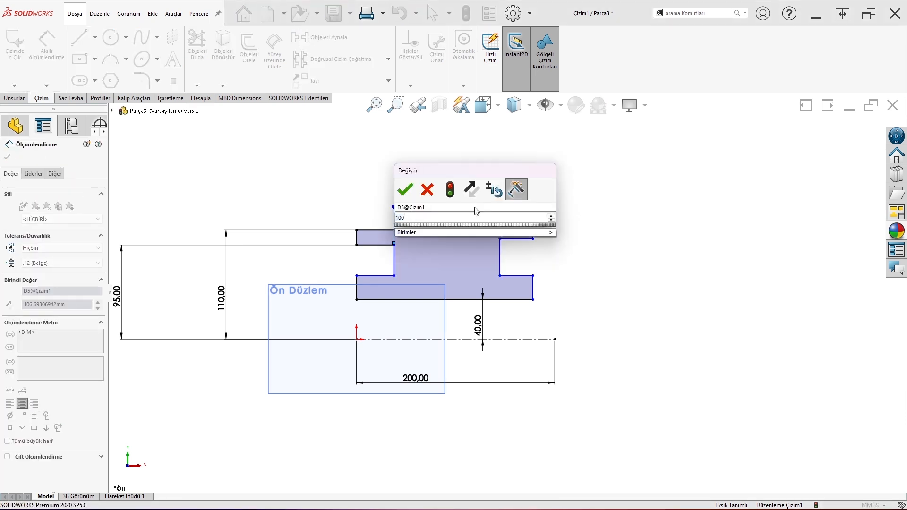
{"action": "key", "text": "Return"}
{"action": "key", "text": "Escape"}
{"action": "key", "text": "Escape"}
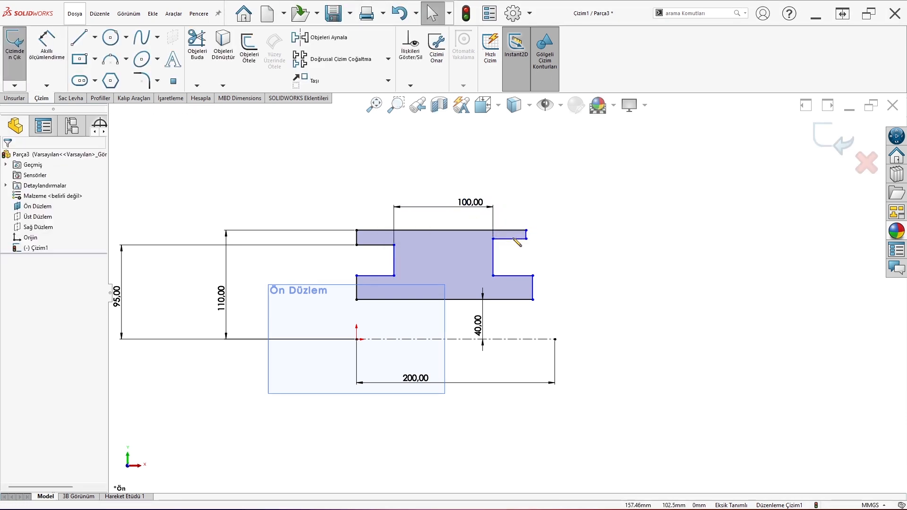
Dimension the thickness of the profile's lower flange as 15 mm at both its left and right ends.
{"action": "left_click", "coordinate": [53, 67]}
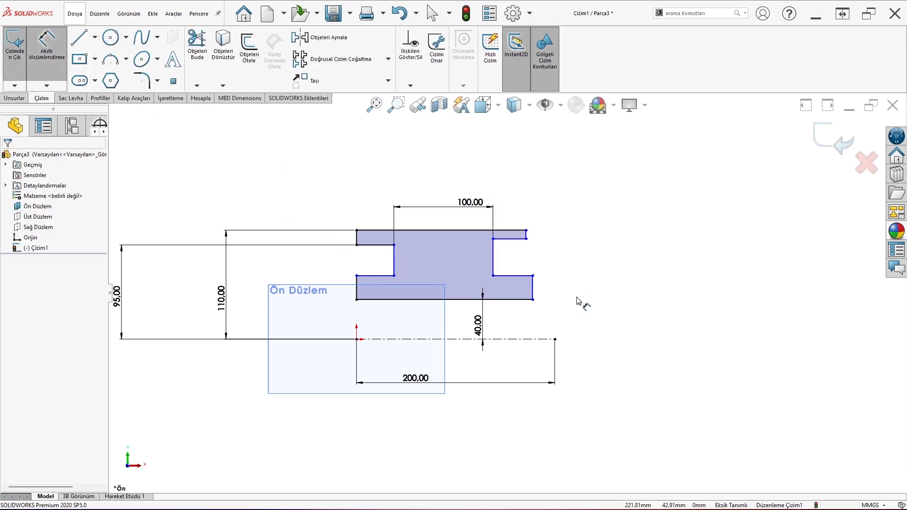
{"action": "left_click", "coordinate": [357, 237]}
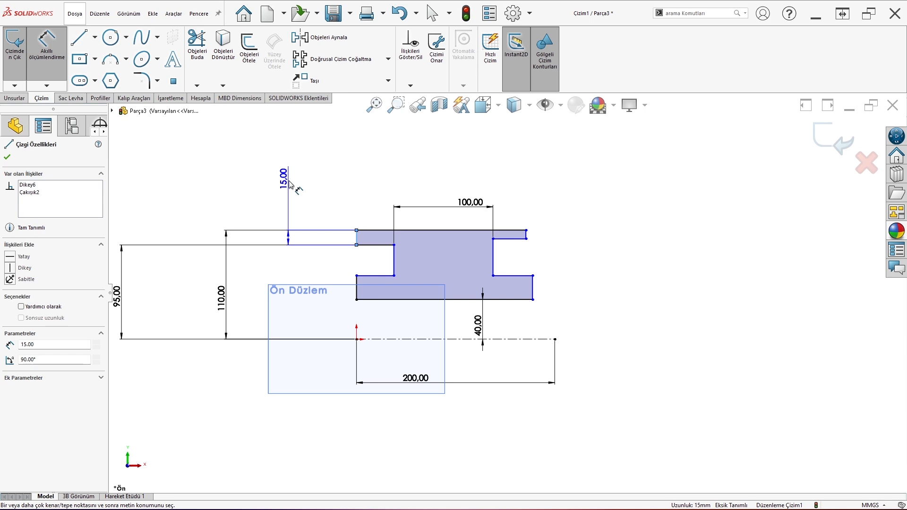
{"action": "key", "text": "Escape"}
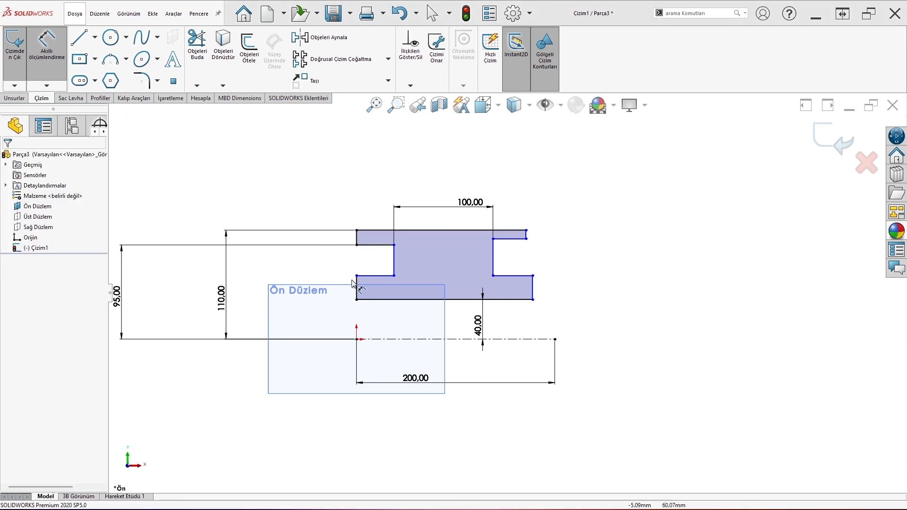
{"action": "left_click", "coordinate": [356, 288]}
{"action": "left_click", "coordinate": [331, 294]}
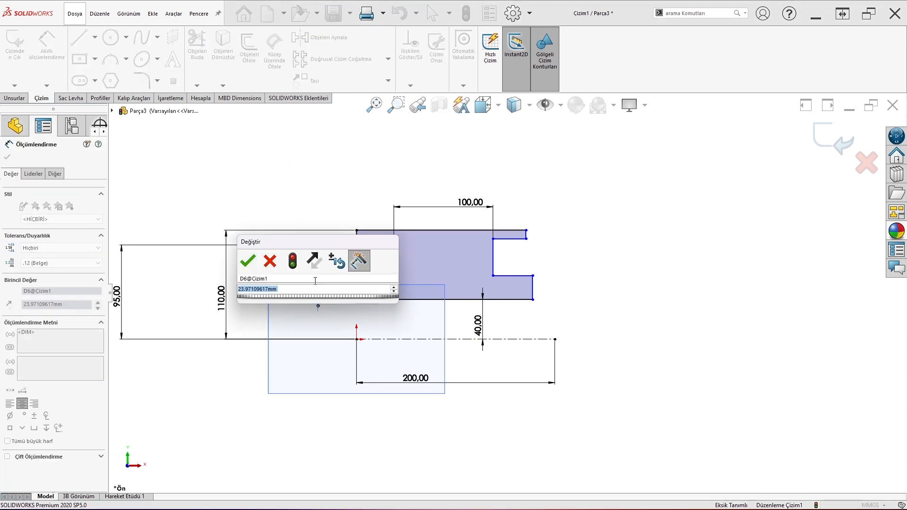
{"action": "type", "text": "15"}
{"action": "key", "text": "Return"}
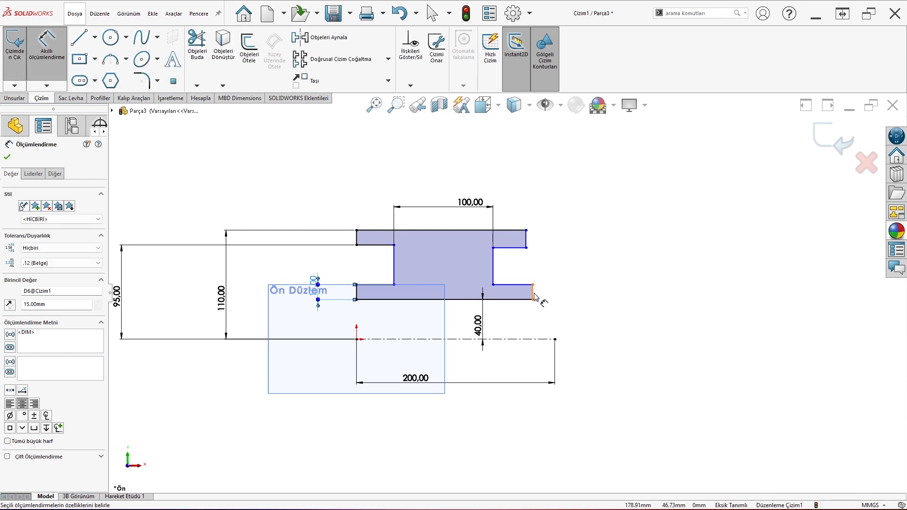
{"action": "left_click", "coordinate": [533, 292]}
{"action": "left_click", "coordinate": [559, 268]}
{"action": "key", "text": "Return"}
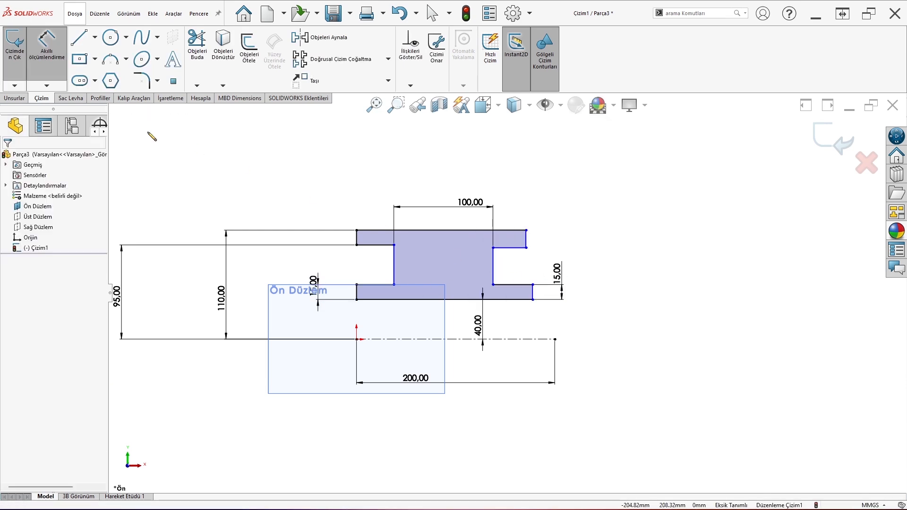
Try dimensioning the right recess's inner vertical edge, and delete that dimension.
{"action": "left_click", "coordinate": [38, 43]}
{"action": "left_click", "coordinate": [36, 43]}
{"action": "left_click", "coordinate": [495, 271]}
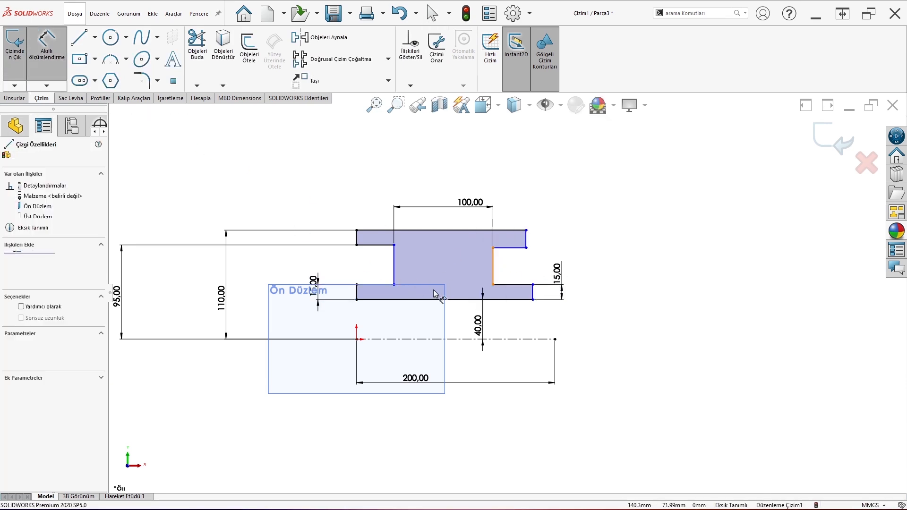
{"action": "left_click", "coordinate": [359, 331]}
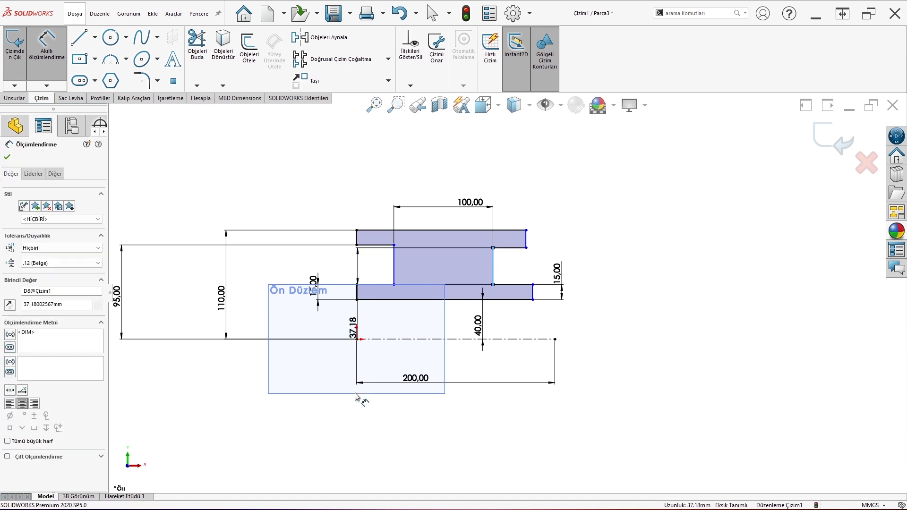
{"action": "key", "text": "Return"}
{"action": "key", "text": "Escape"}
{"action": "left_click", "coordinate": [377, 317]}
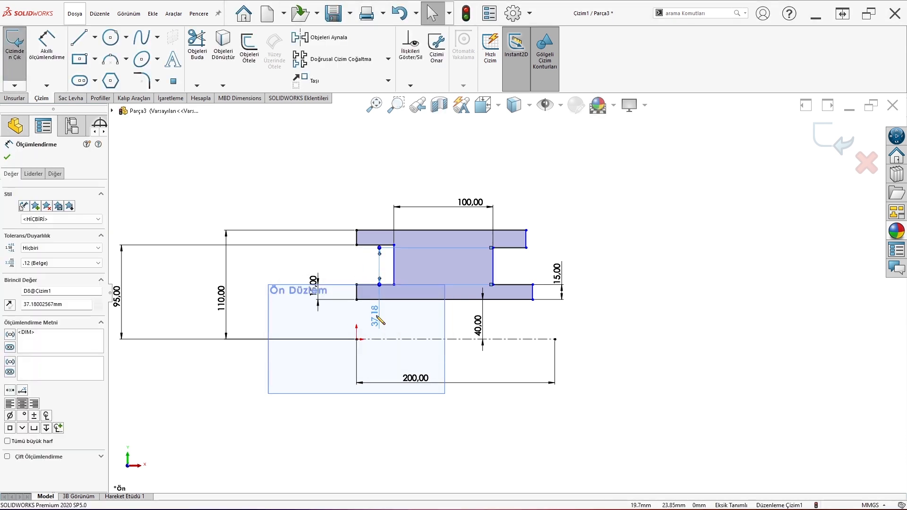
{"action": "key", "text": "Delete"}
Dimension the length of the profile's top edge as 140 mm.
{"action": "left_click", "coordinate": [46, 47]}
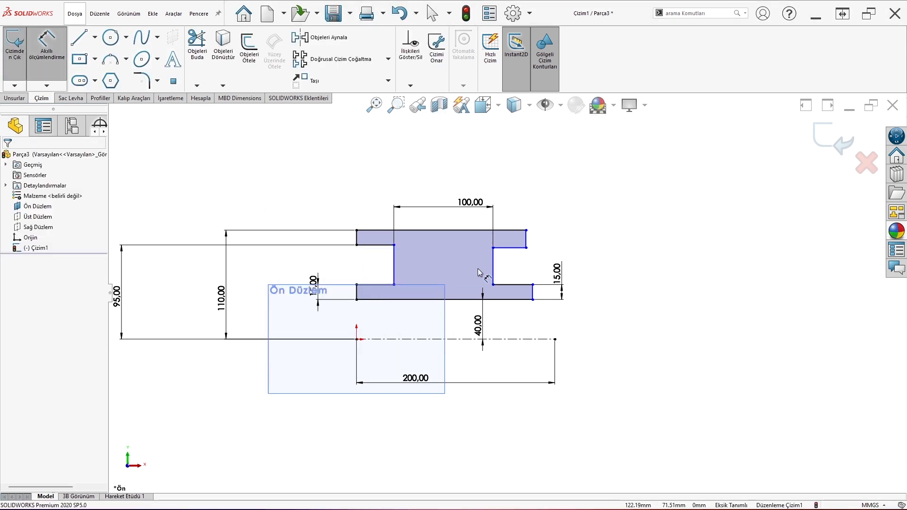
{"action": "left_click", "coordinate": [526, 242]}
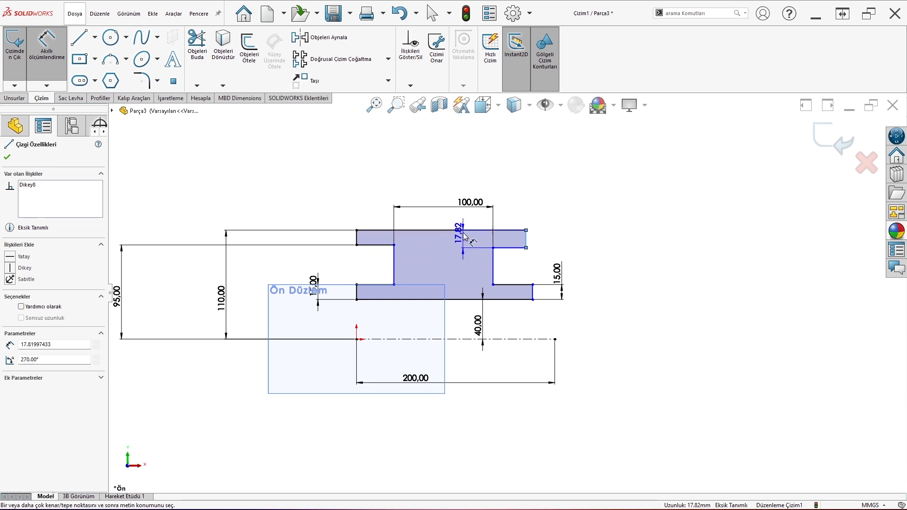
{"action": "key", "text": "Escape"}
{"action": "left_click", "coordinate": [465, 231]}
{"action": "left_click", "coordinate": [521, 149]}
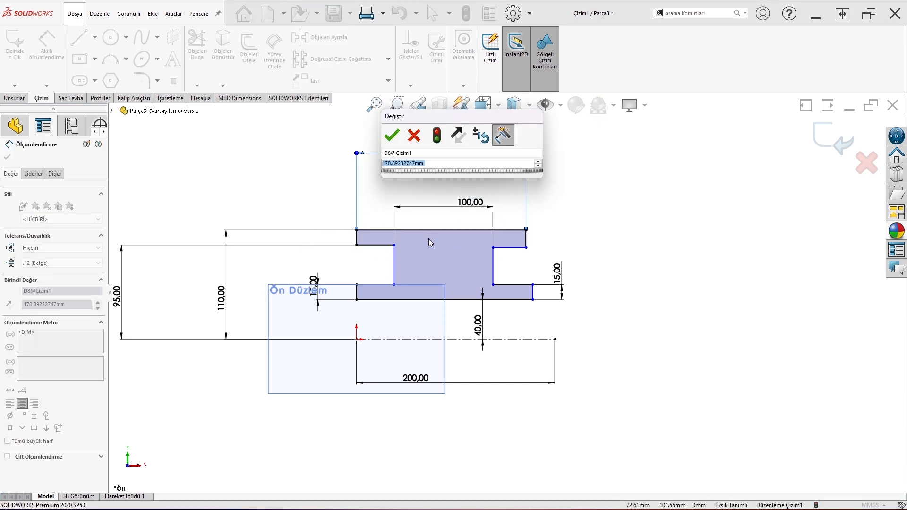
{"action": "type", "text": "140"}
{"action": "key", "text": "Return"}
{"action": "key", "text": "Escape"}
Move the right end edge of the lower flange inward, closer to the right recess's inner vertical edge.
{"action": "scroll", "coordinate": [425, 243], "scroll_direction": "down", "scroll_amount": 3}
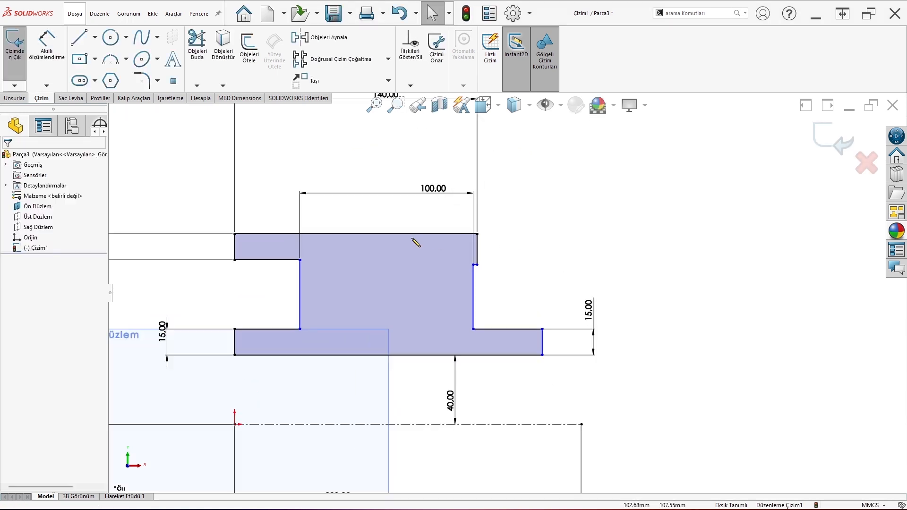
{"action": "left_click", "coordinate": [236, 250]}
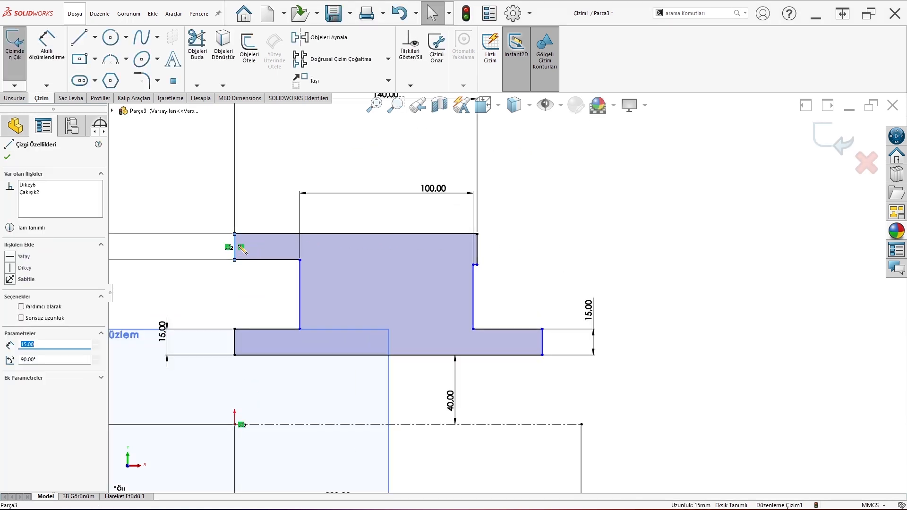
{"action": "scroll", "coordinate": [586, 312], "scroll_direction": "up", "scroll_amount": 2}
{"action": "left_click", "coordinate": [599, 316]}
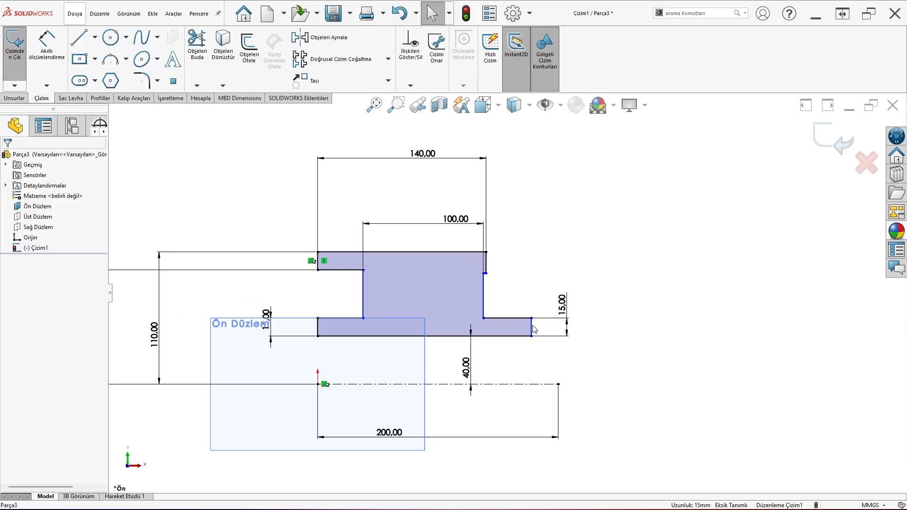
{"action": "left_click_drag", "start_coordinate": [532, 326], "coordinate": [499, 325]}
{"action": "scroll", "coordinate": [485, 245], "scroll_direction": "down", "scroll_amount": 2}
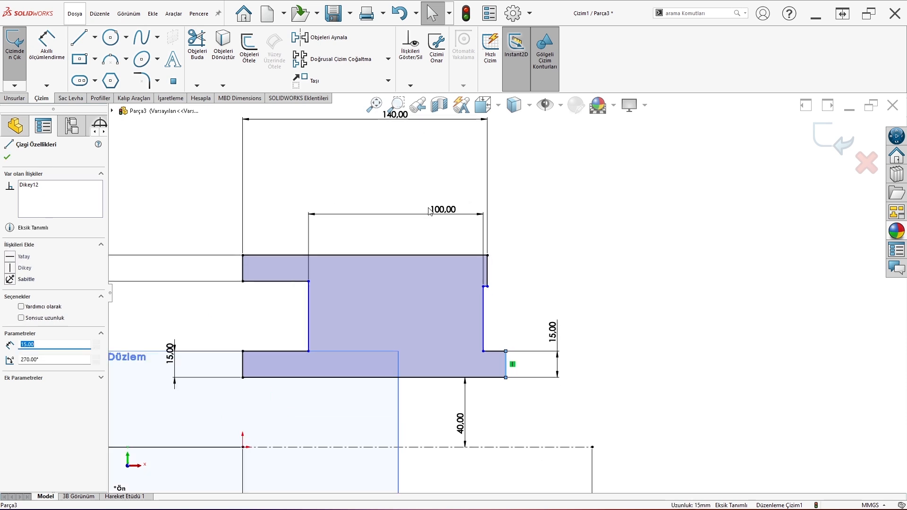
Move the 100 mm and 140 mm dimensions farther above the profile.
{"action": "left_click", "coordinate": [442, 206]}
{"action": "left_click_drag", "start_coordinate": [441, 200], "coordinate": [437, 193]}
{"action": "left_click", "coordinate": [397, 233]}
{"action": "scroll", "coordinate": [406, 251], "scroll_direction": "up", "scroll_amount": 5}
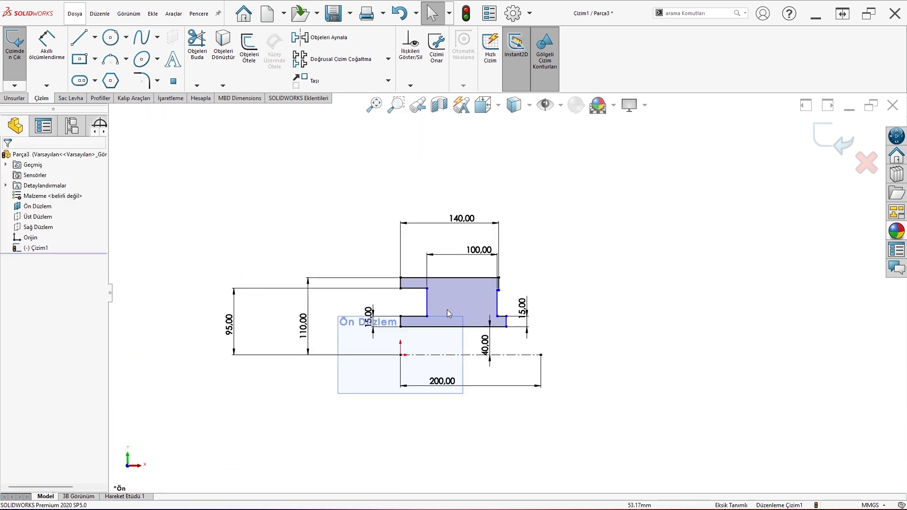
{"action": "scroll", "coordinate": [445, 310], "scroll_direction": "down", "scroll_amount": 2}
{"action": "scroll", "coordinate": [445, 298], "scroll_direction": "down", "scroll_amount": 1}
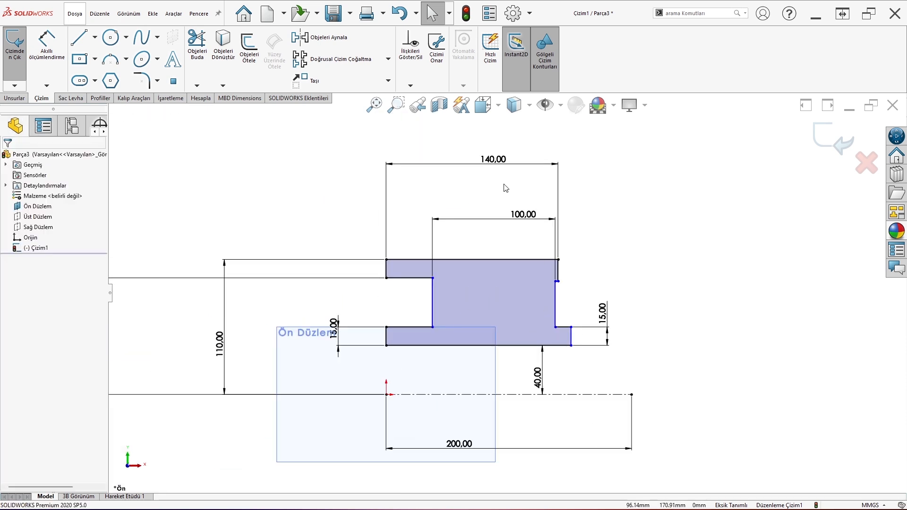
{"action": "left_click_drag", "start_coordinate": [501, 163], "coordinate": [500, 155]}
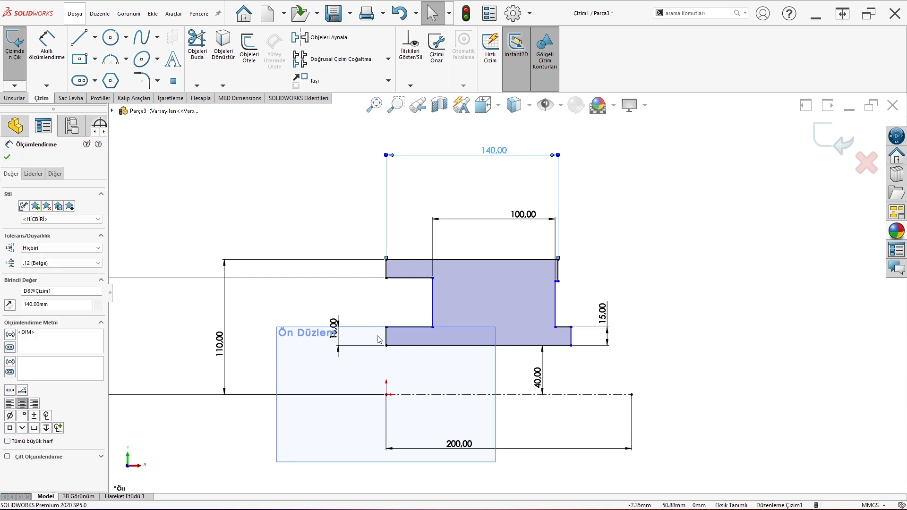
Remove the coincident relation from the upper flange's left end edge and move the edge to the right of the origin.
{"action": "left_click", "coordinate": [386, 273]}
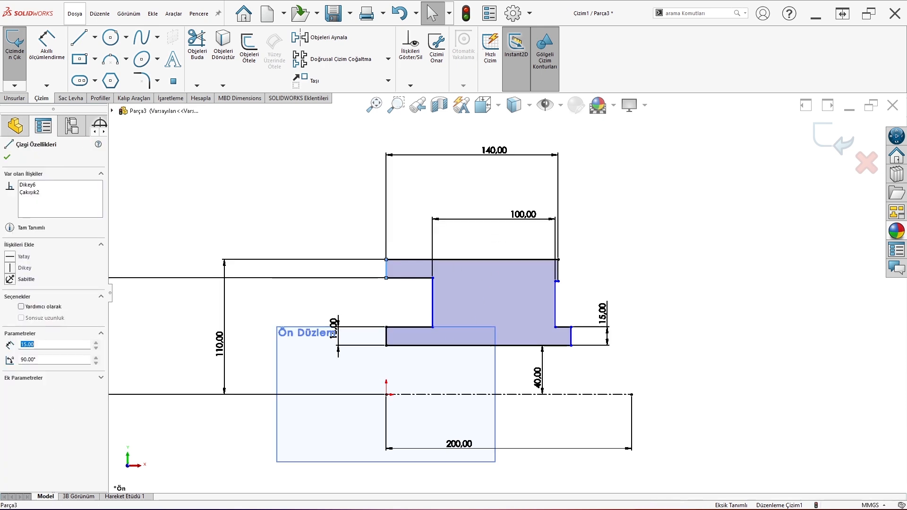
{"action": "left_click", "coordinate": [433, 274]}
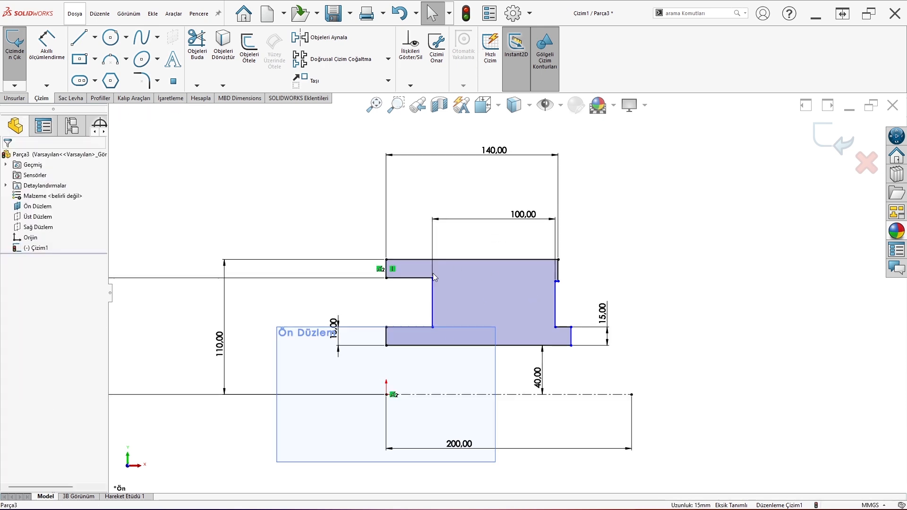
{"action": "left_click", "coordinate": [388, 270]}
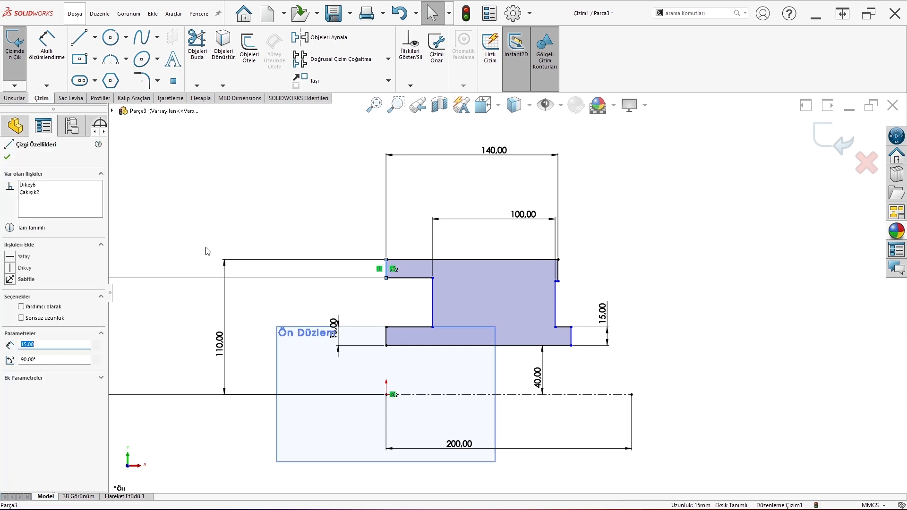
{"action": "left_click", "coordinate": [239, 248]}
{"action": "left_click_drag", "start_coordinate": [392, 276], "coordinate": [414, 276]}
Free the lower flange's left end edge from its origin relation and move it in line with the upper flange's left end.
{"action": "left_click", "coordinate": [401, 341]}
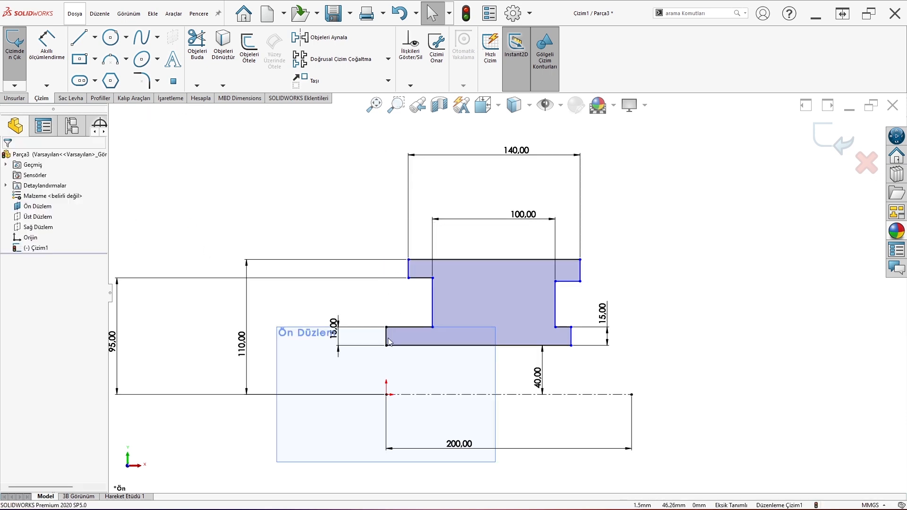
{"action": "left_click_drag", "start_coordinate": [387, 340], "coordinate": [418, 342]}
{"action": "left_click", "coordinate": [77, 195]}
{"action": "key", "text": "Delete"}
{"action": "left_click", "coordinate": [348, 337]}
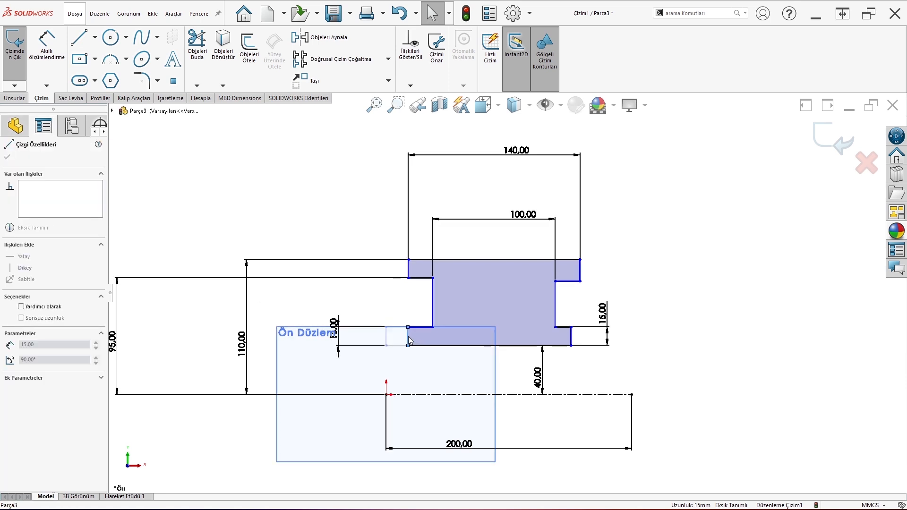
{"action": "left_click_drag", "start_coordinate": [410, 335], "coordinate": [407, 335]}
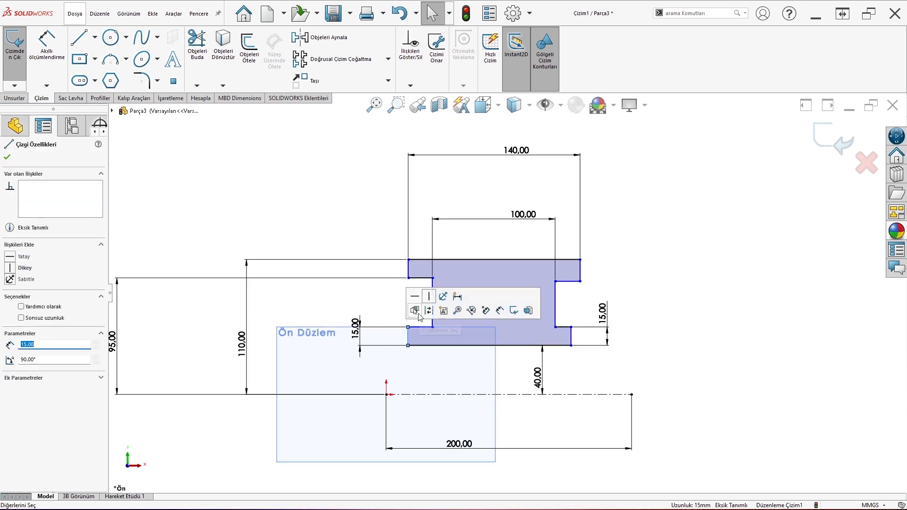
Draw a vertical centerline through the profile from the upper edge's midpoint to the lower edge.
{"action": "scroll", "coordinate": [557, 261], "scroll_direction": "down", "scroll_amount": 1}
{"action": "left_click", "coordinate": [557, 261]}
{"action": "left_click", "coordinate": [46, 47]}
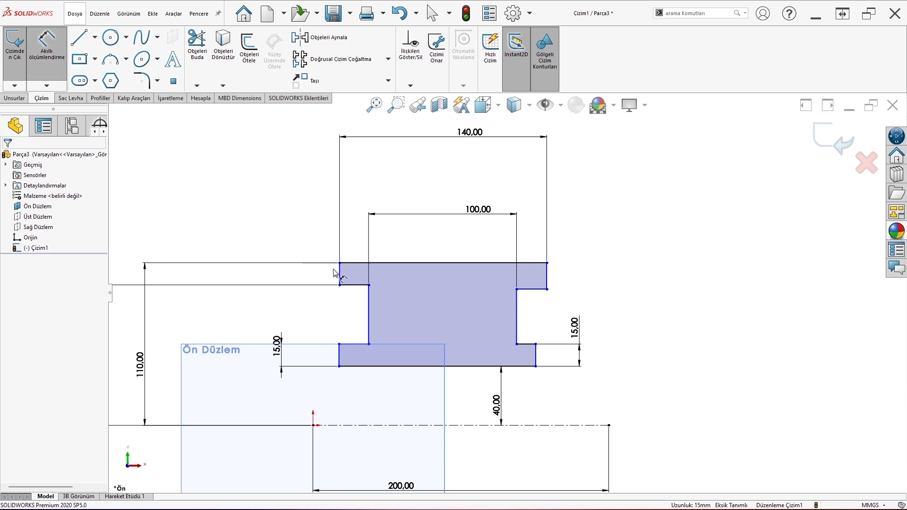
{"action": "key", "text": "Escape"}
{"action": "left_click", "coordinate": [95, 37]}
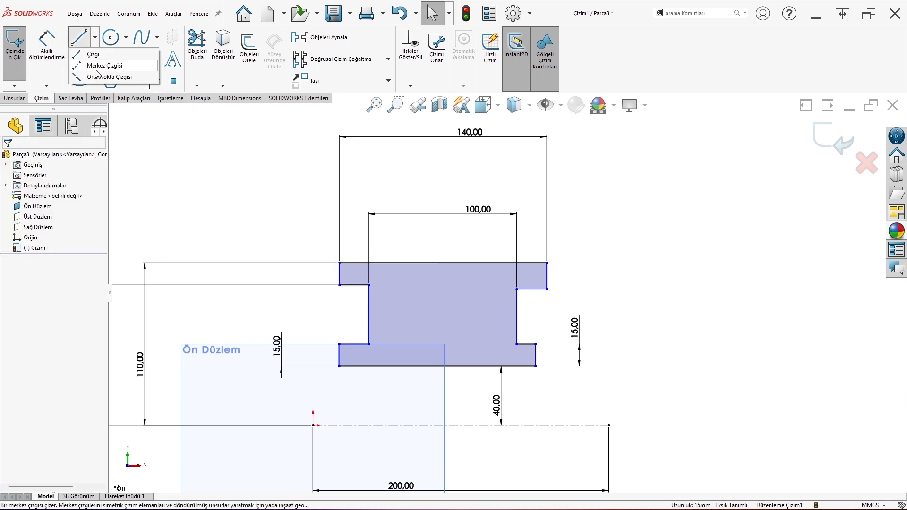
{"action": "left_click", "coordinate": [110, 60]}
{"action": "left_click", "coordinate": [443, 262]}
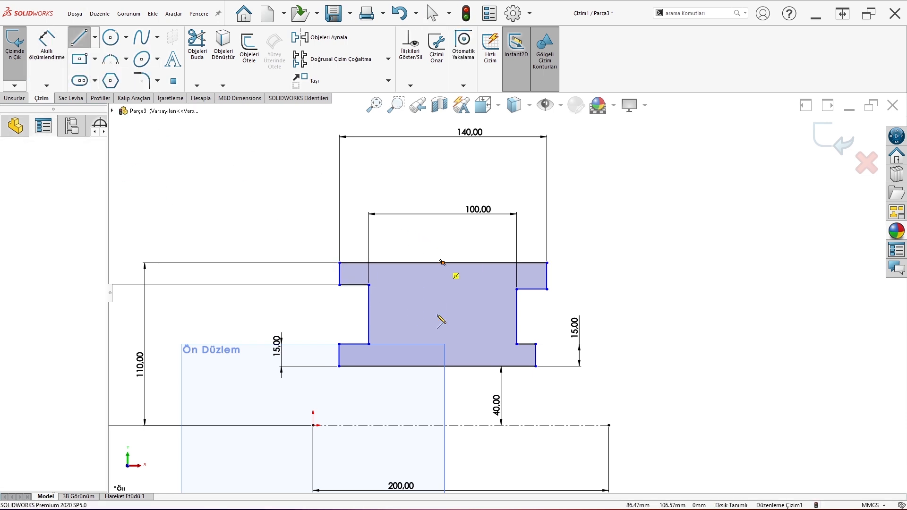
{"action": "left_click", "coordinate": [444, 366]}
{"action": "key", "text": "Escape"}
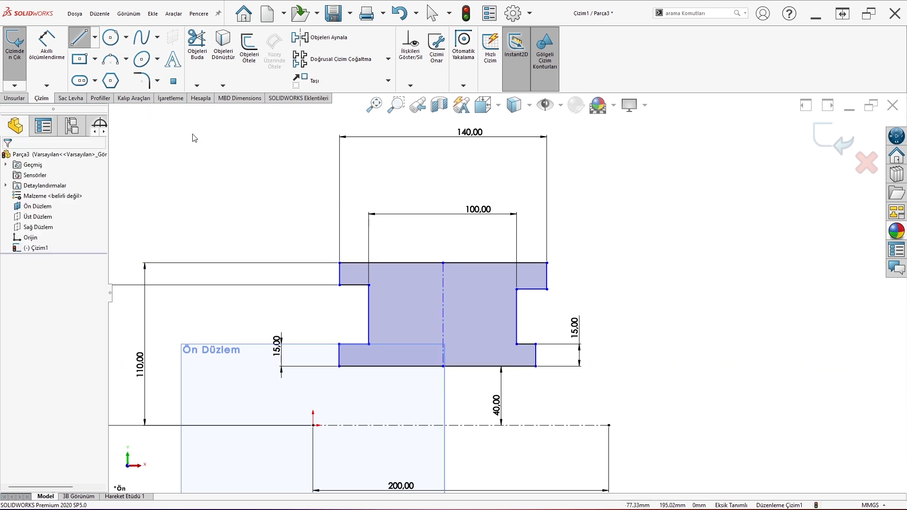
Dimension the lower flange's left end edge 70 mm from the vertical centerline.
{"action": "left_click", "coordinate": [341, 271]}
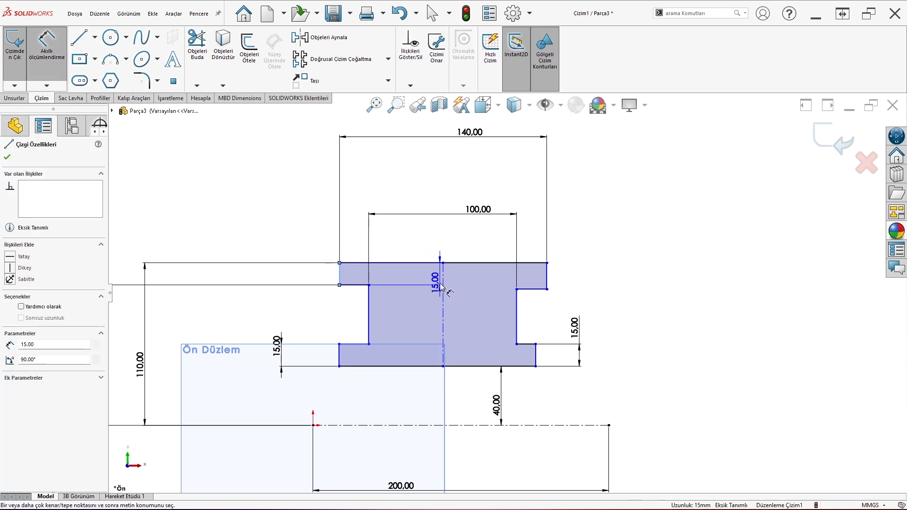
{"action": "left_click", "coordinate": [443, 289]}
{"action": "key", "text": "Escape"}
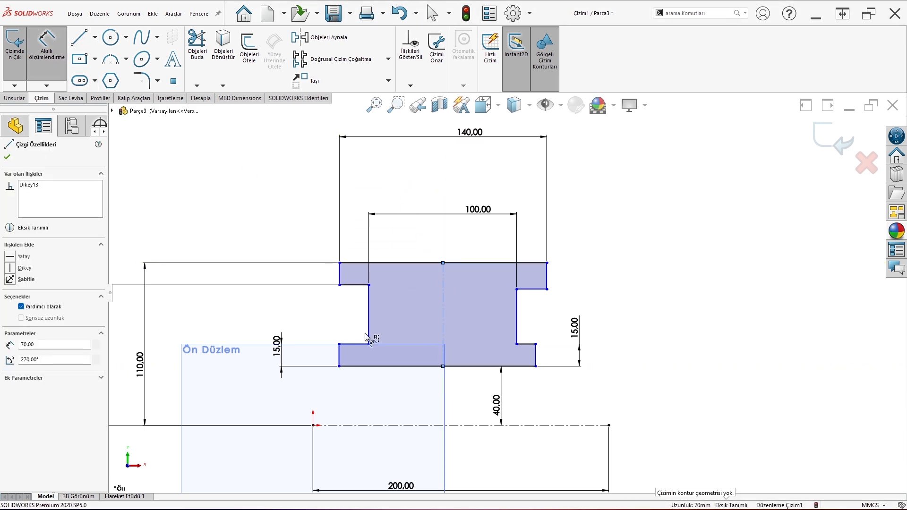
{"action": "left_click", "coordinate": [340, 356]}
{"action": "left_click", "coordinate": [415, 314]}
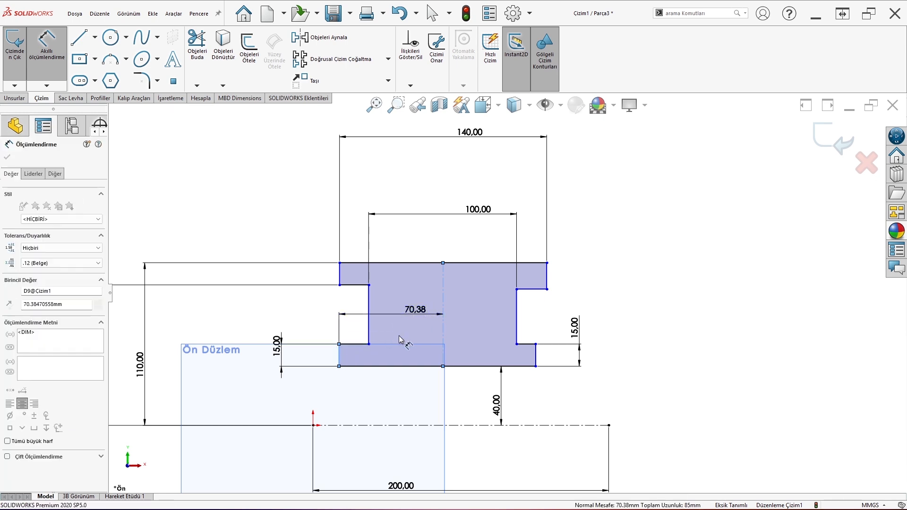
{"action": "type", "text": "70"}
{"action": "key", "text": "Return"}
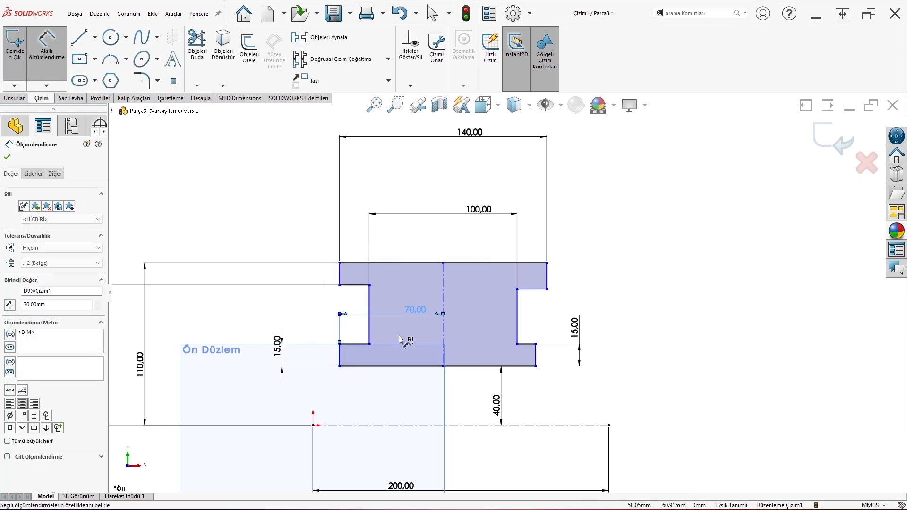
Dimension the height of the upper flange's right end edge as 15 mm.
{"action": "left_click", "coordinate": [548, 282]}
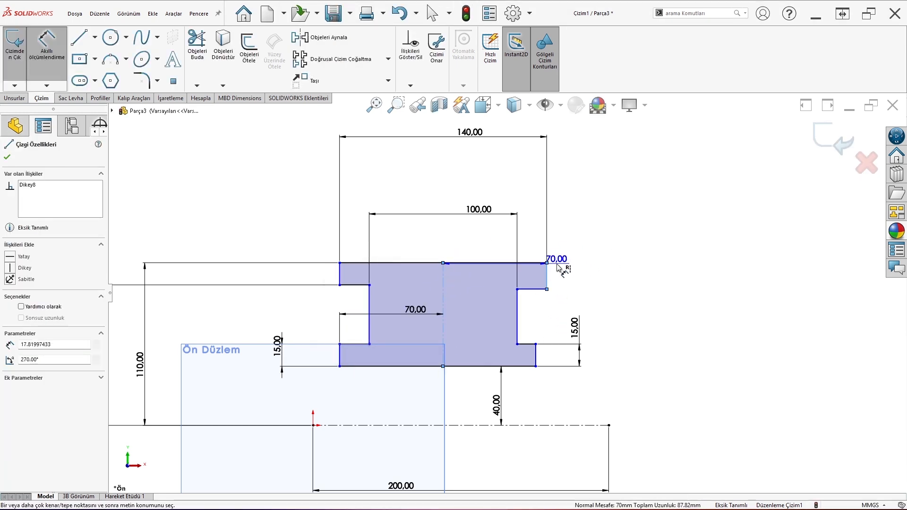
{"action": "left_click", "coordinate": [602, 299]}
{"action": "type", "text": "15"}
{"action": "key", "text": "Return"}
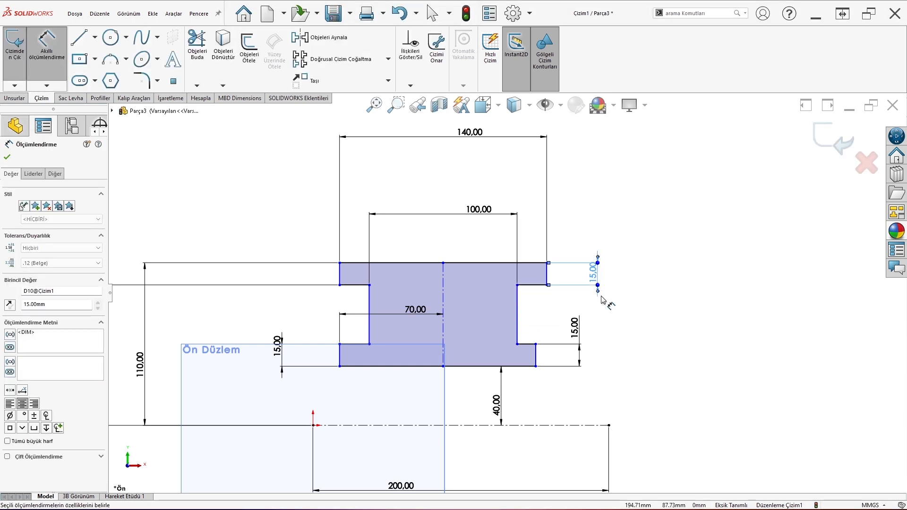
Dimension the right recess's inner edge 50 mm and the lower flange's right end edge 70 mm from the vertical centerline.
{"action": "left_click", "coordinate": [518, 314]}
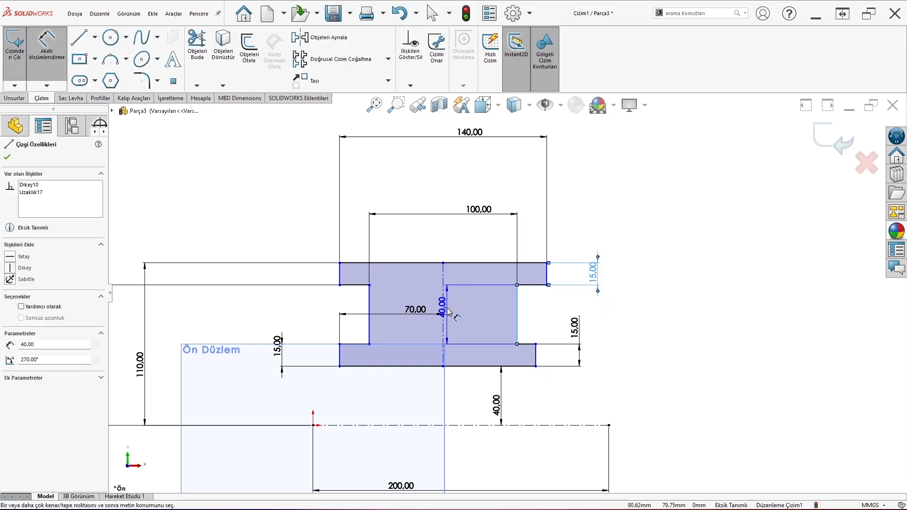
{"action": "left_click", "coordinate": [444, 307]}
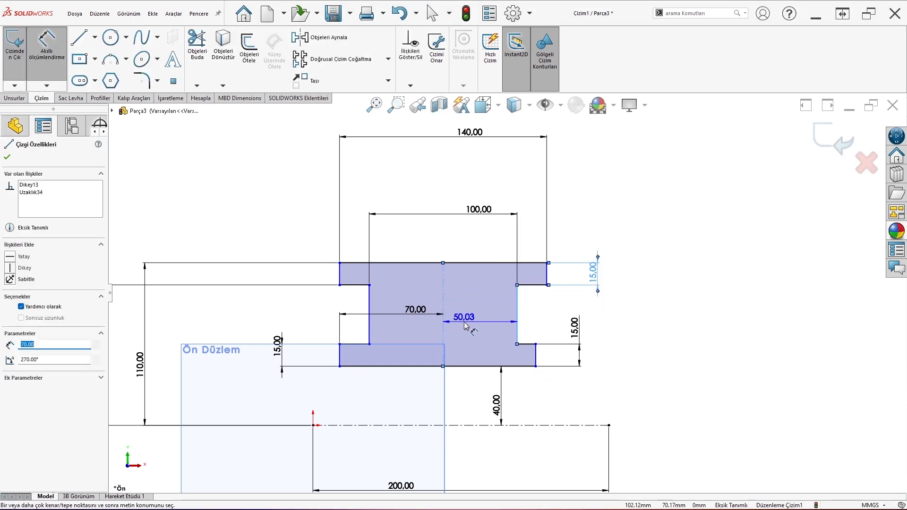
{"action": "left_click", "coordinate": [463, 323]}
{"action": "type", "text": "50"}
{"action": "key", "text": "Return"}
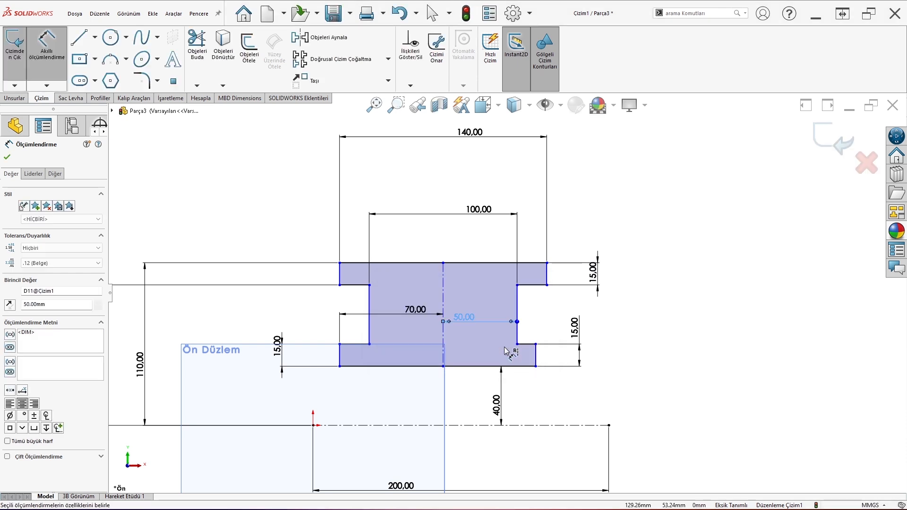
{"action": "left_click", "coordinate": [537, 356]}
{"action": "left_click", "coordinate": [467, 344]}
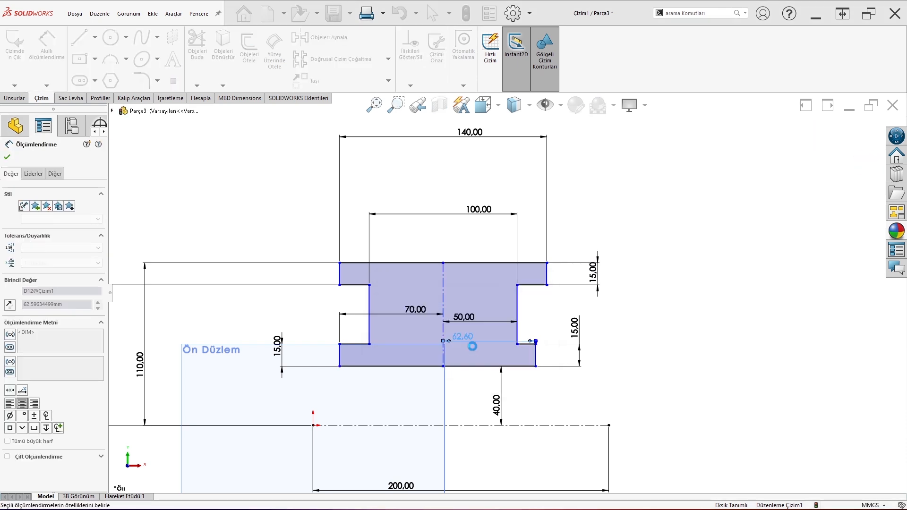
Dimension the horizontal distance from the origin to the left recess's inner edge, accepting its current value.
{"action": "left_click", "coordinate": [369, 323]}
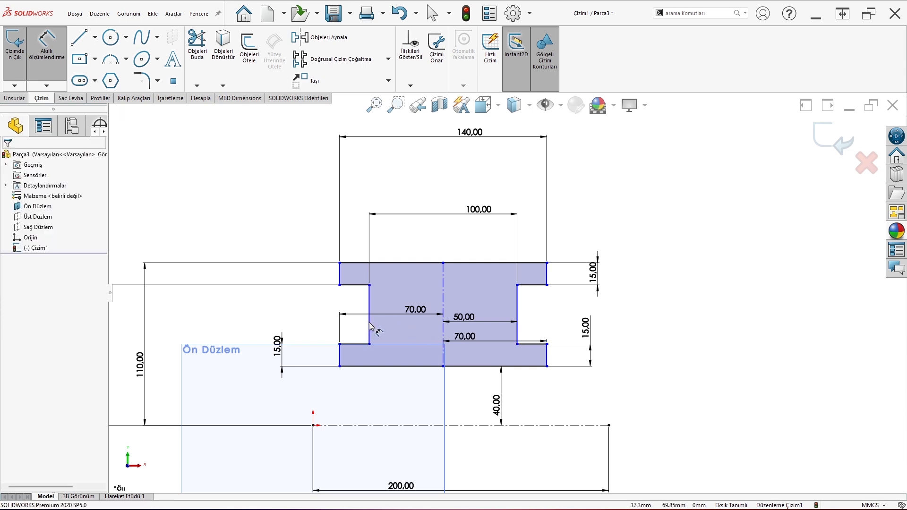
{"action": "left_click", "coordinate": [370, 325]}
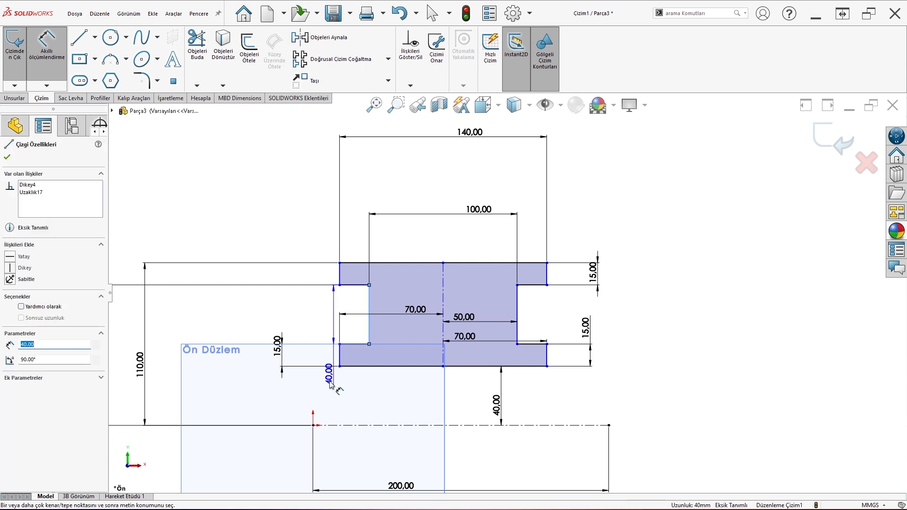
{"action": "left_click", "coordinate": [314, 426]}
{"action": "left_click", "coordinate": [318, 323]}
{"action": "key", "text": "Return"}
{"action": "scroll", "coordinate": [518, 400], "scroll_direction": "up", "scroll_amount": 1}
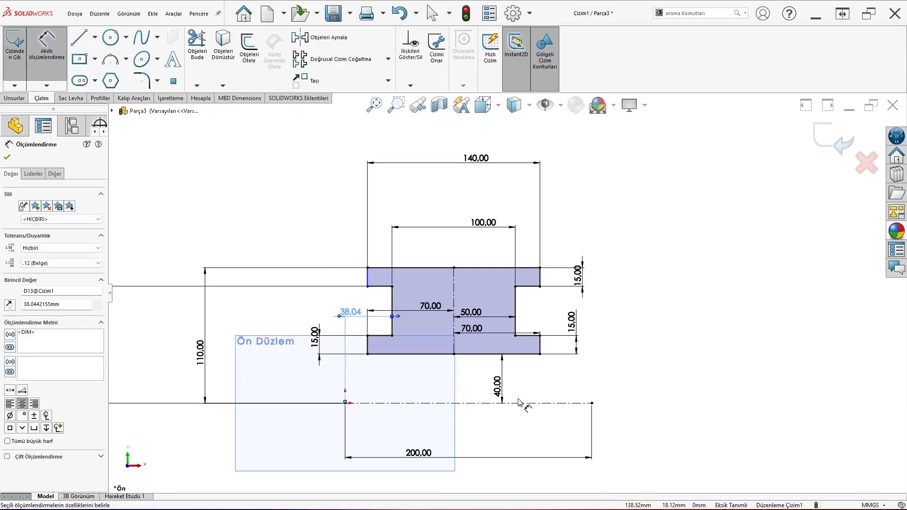
{"action": "left_click", "coordinate": [351, 461]}
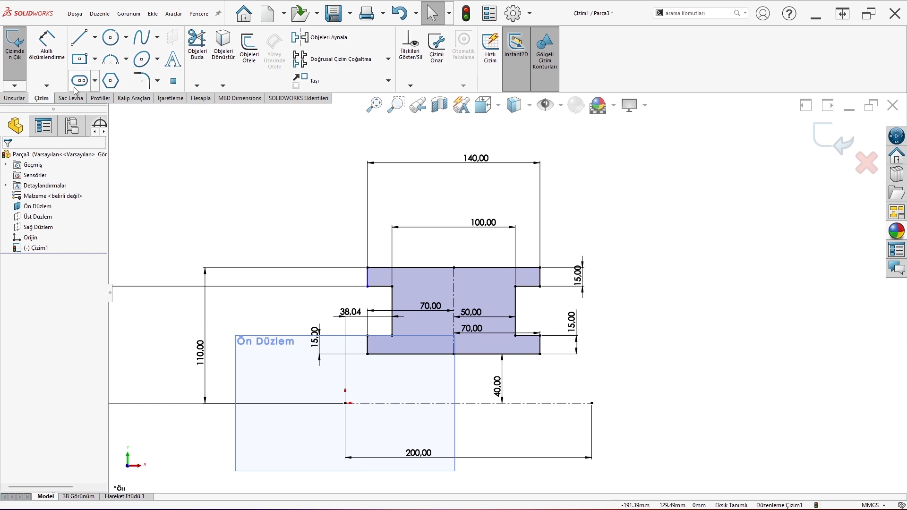
Dimension the horizontal distance from the origin to the upper flange's left end edge, accepting its current value.
{"action": "left_click", "coordinate": [368, 278]}
{"action": "left_click", "coordinate": [346, 403]}
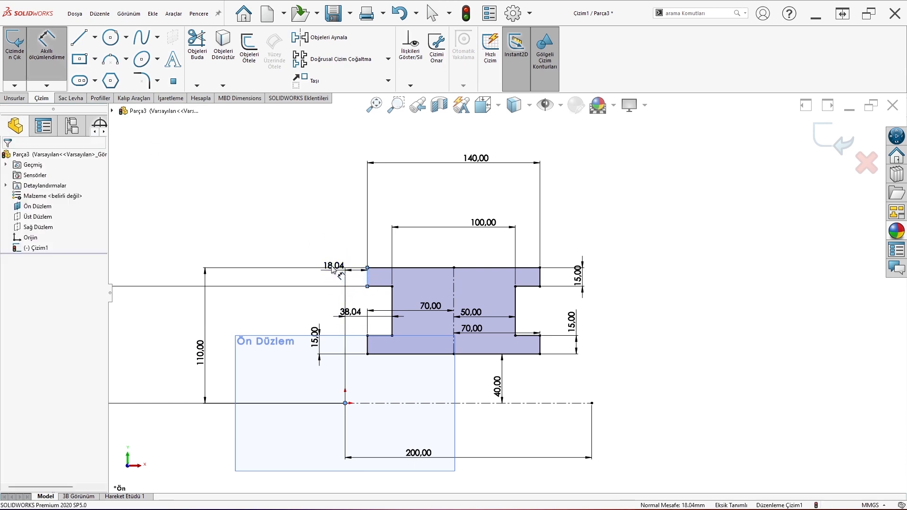
{"action": "left_click", "coordinate": [332, 269]}
{"action": "key", "text": "Return"}
{"action": "scroll", "coordinate": [560, 371], "scroll_direction": "up", "scroll_amount": 1}
{"action": "scroll", "coordinate": [560, 374], "scroll_direction": "down", "scroll_amount": 2}
{"action": "key", "text": "Escape"}
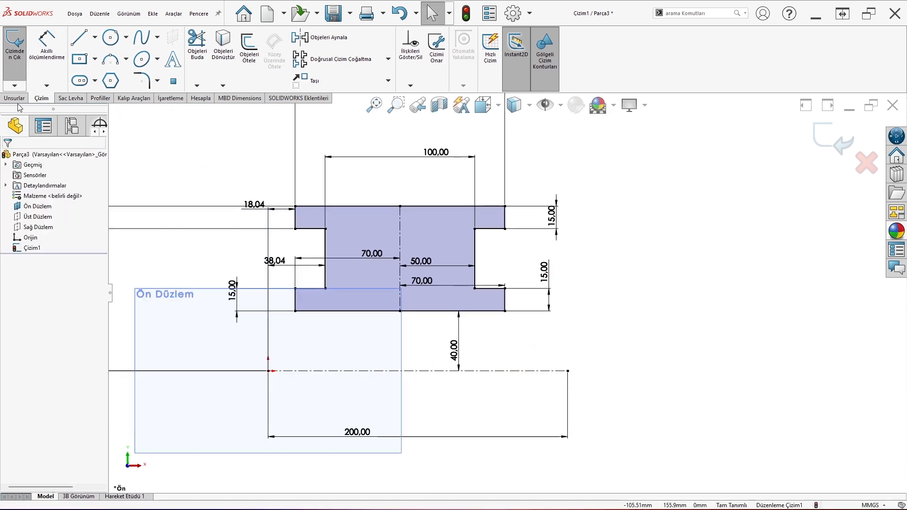
Revolve the closed profile into a solid boss about the horizontal centerline through the origin.
{"action": "left_click", "coordinate": [14, 98]}
{"action": "left_click", "coordinate": [50, 52]}
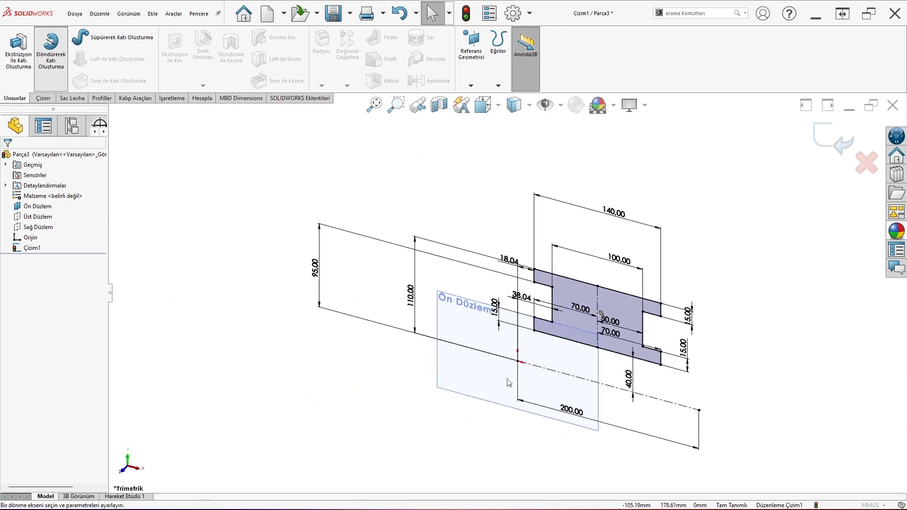
{"action": "left_click", "coordinate": [8, 158]}
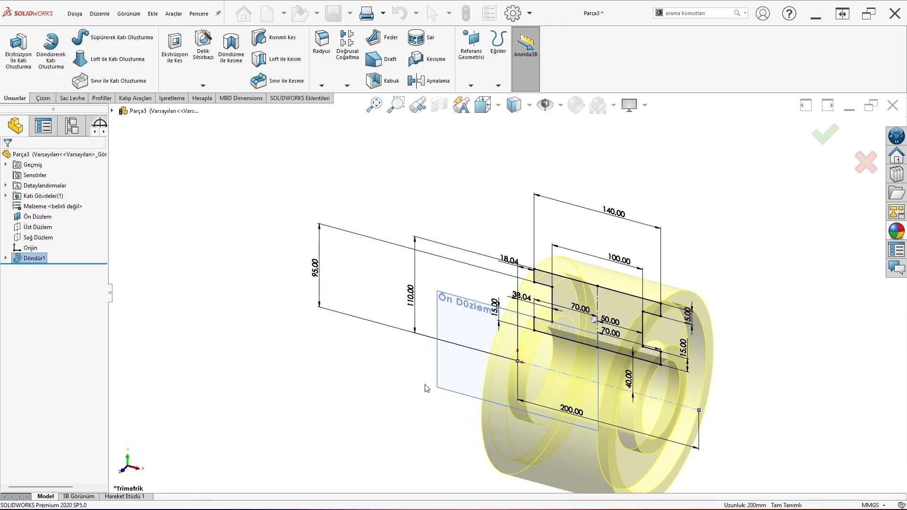
Hide the front plane (Ön Düzlem) and show the revolved wheel in side view, looking along its bore.
{"action": "middle_click_drag", "start_coordinate": [402, 246], "coordinate": [453, 229]}
{"action": "right_click", "coordinate": [443, 177]}
{"action": "left_click", "coordinate": [431, 169]}
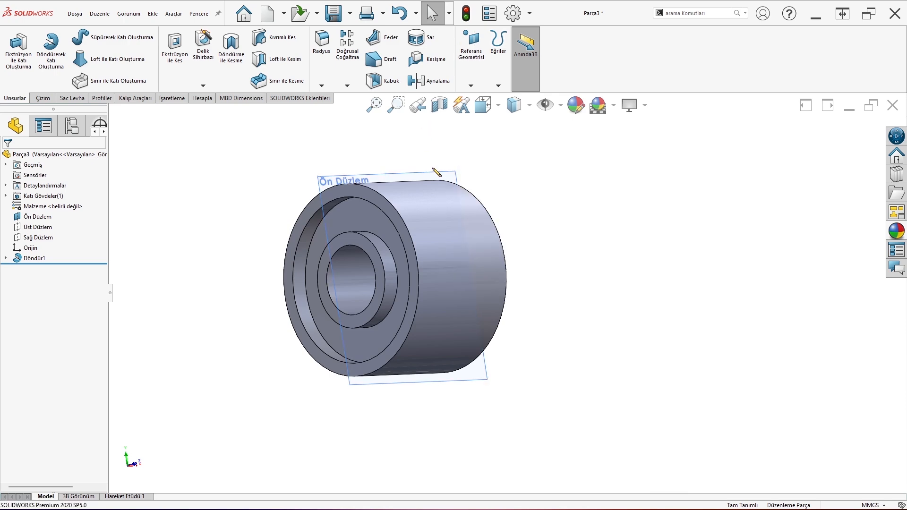
{"action": "right_click", "coordinate": [442, 172]}
{"action": "left_click", "coordinate": [479, 159]}
{"action": "key", "text": "ctrl+3"}
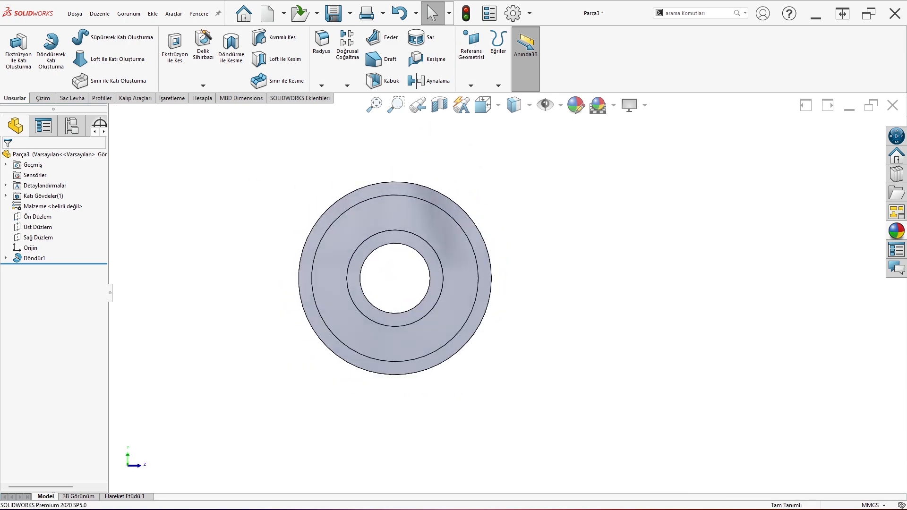
Switch to the drawing PDF and examine the chamfer and keyway dimensions of PARÇA-02.
{"action": "left_click_drag", "start_coordinate": [906, 61], "coordinate": [304, 30]}
{"action": "double_click", "coordinate": [304, 30]}
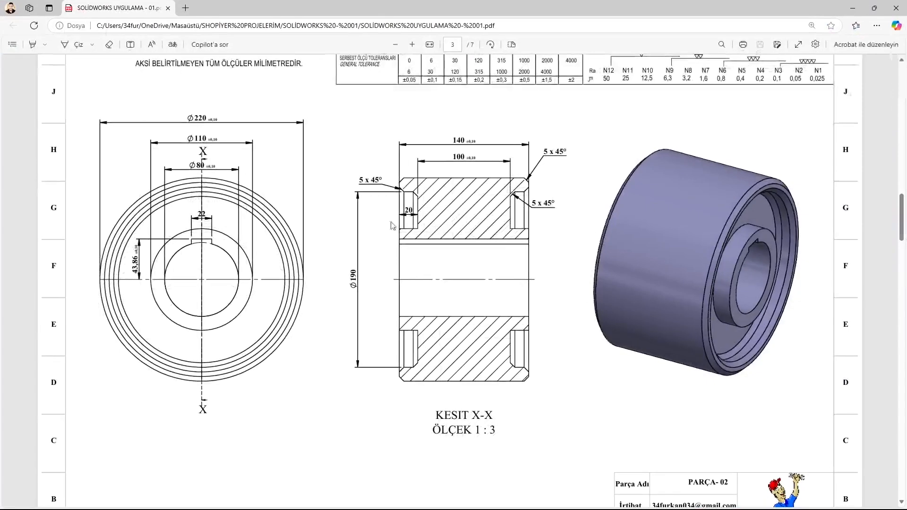
{"action": "scroll", "coordinate": [170, 227], "scroll_direction": "up", "scroll_amount": 2, "text": "ctrl"}
{"action": "scroll", "coordinate": [181, 159], "scroll_direction": "down", "scroll_amount": 3, "text": "ctrl"}
{"action": "scroll", "coordinate": [255, 117], "scroll_direction": "up", "scroll_amount": 1, "text": "ctrl"}
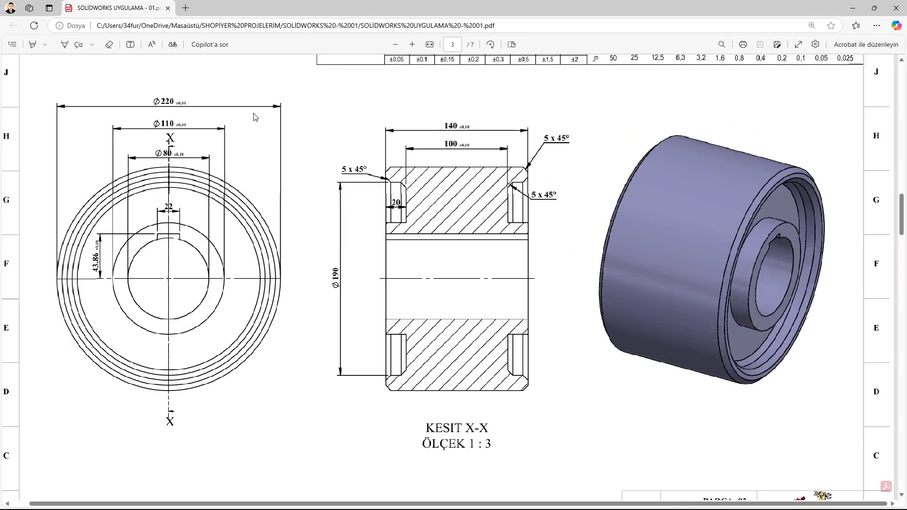
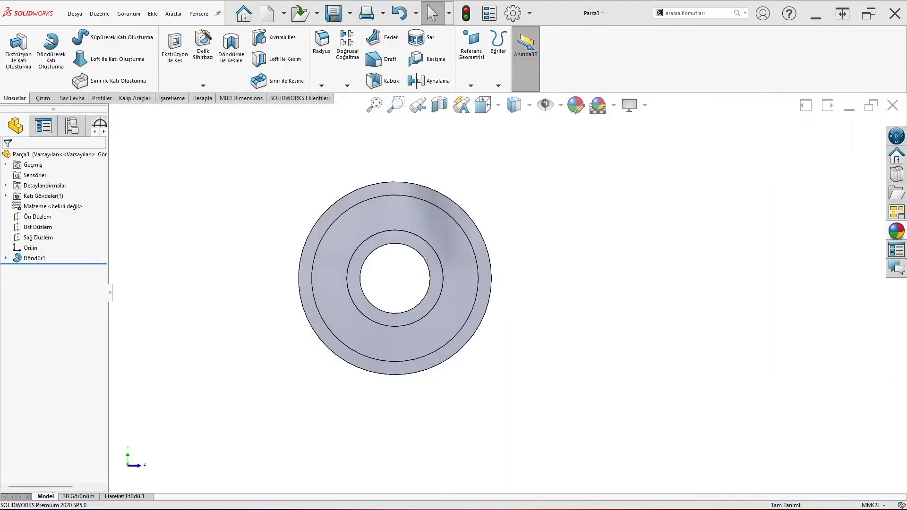
Switch back to SOLIDWORKS and check the diameters of the wheel's hub and outer cylindrical face.
{"action": "middle_click_drag", "start_coordinate": [405, 254], "coordinate": [458, 292]}
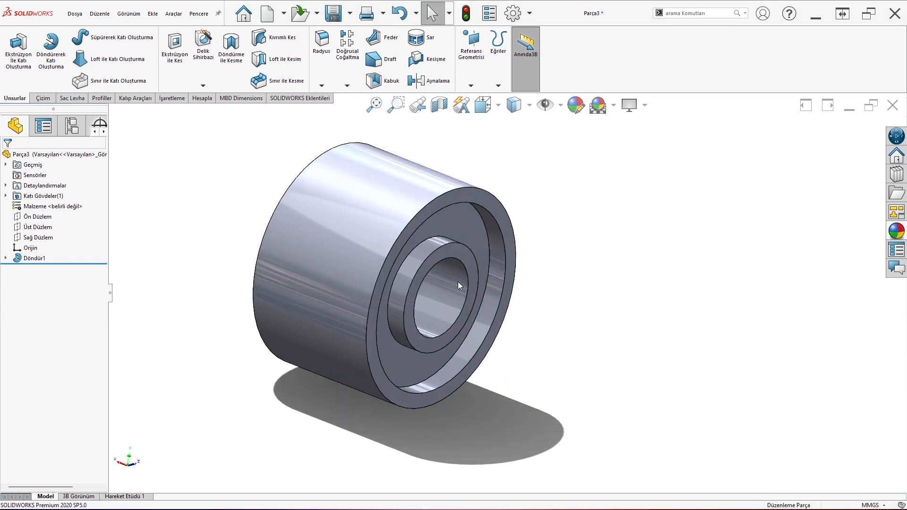
{"action": "left_click", "coordinate": [428, 257]}
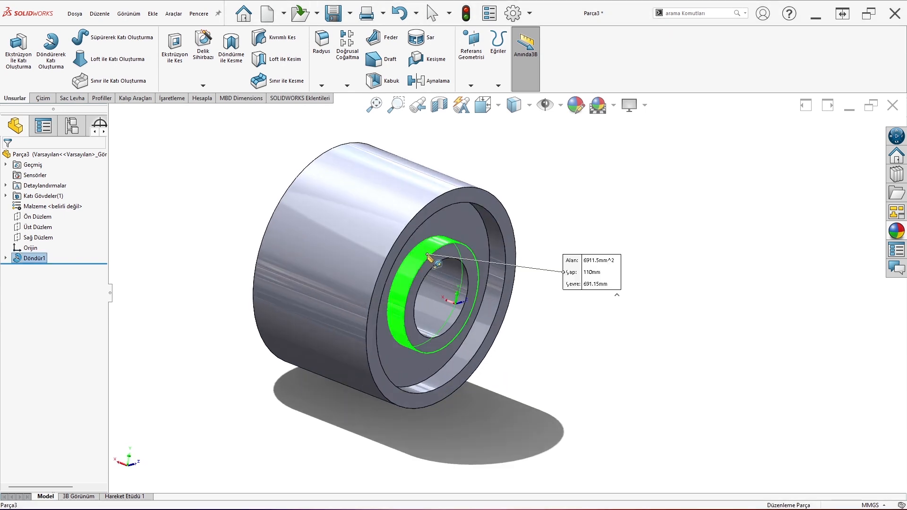
{"action": "key", "text": "Escape"}
{"action": "middle_click_drag", "start_coordinate": [512, 318], "coordinate": [501, 278]}
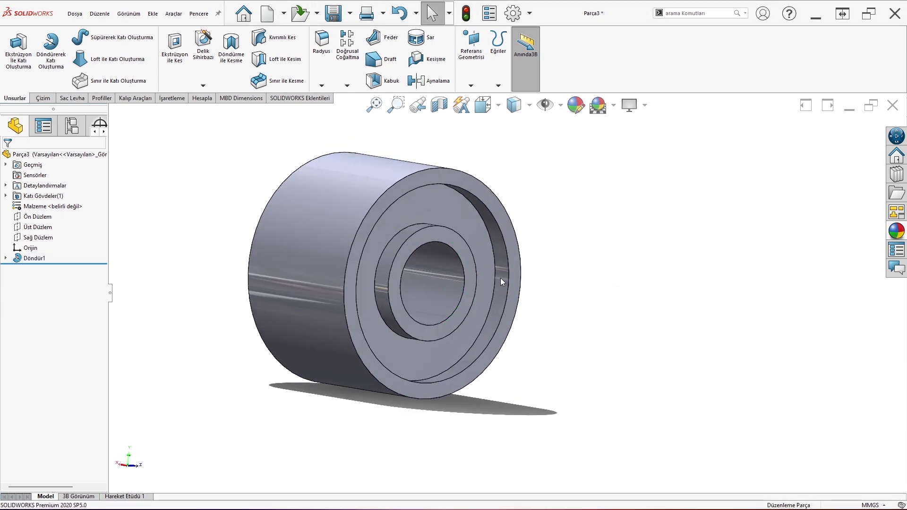
{"action": "key", "text": "m"}
{"action": "left_click", "coordinate": [432, 296]}
{"action": "key", "text": "Escape"}
{"action": "scroll", "coordinate": [460, 265], "scroll_direction": "down", "scroll_amount": 2}
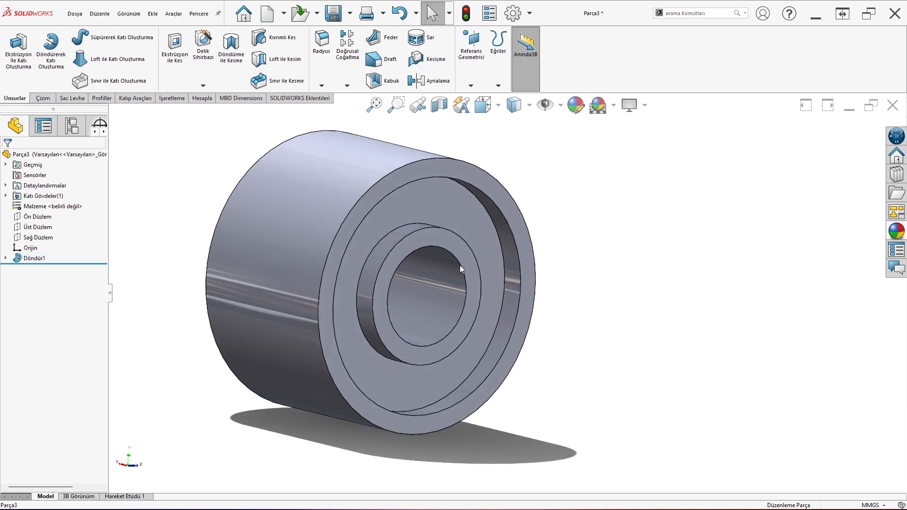
{"action": "left_click", "coordinate": [348, 159]}
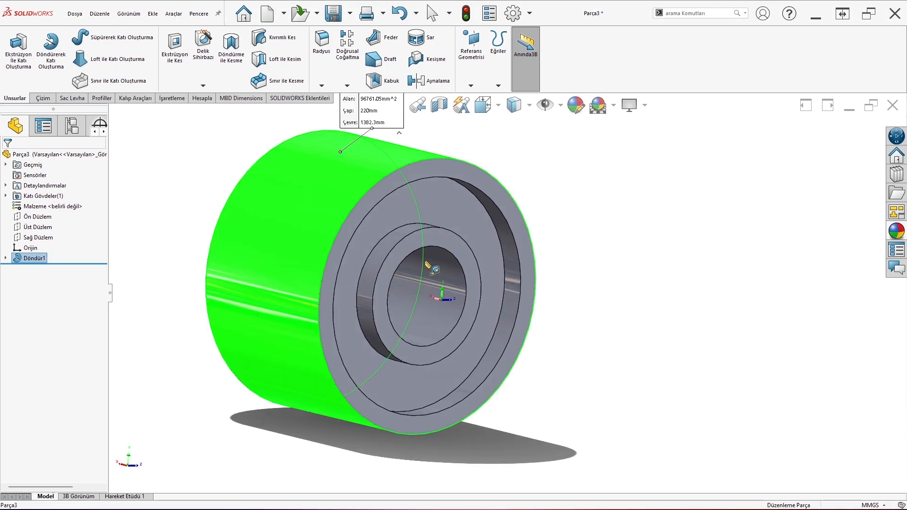
{"action": "key", "text": "Escape"}
Start a chamfer and select the recess floor edge and the inner rim edge on one side of the wheel.
{"action": "middle_click_drag", "start_coordinate": [430, 265], "coordinate": [379, 136]}
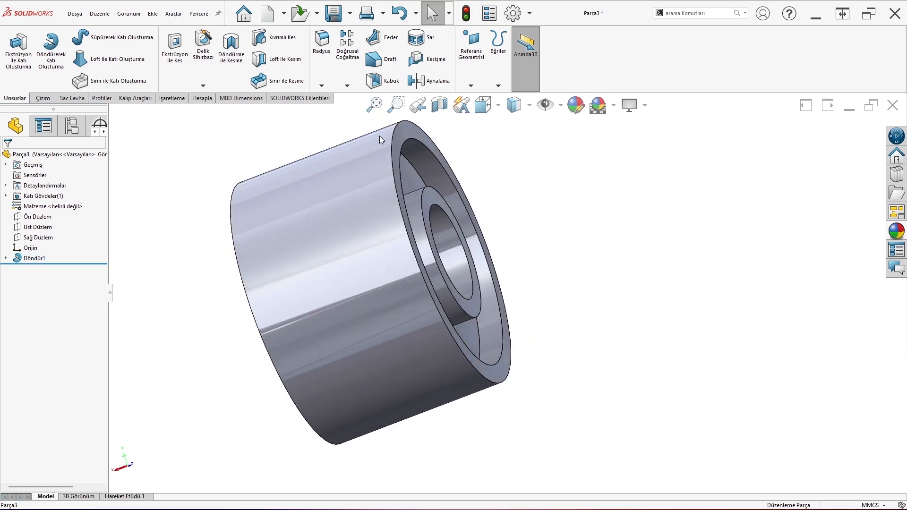
{"action": "left_click", "coordinate": [324, 86]}
{"action": "left_click", "coordinate": [333, 109]}
{"action": "middle_click_drag", "start_coordinate": [392, 187], "coordinate": [407, 208]}
{"action": "scroll", "coordinate": [411, 215], "scroll_direction": "down", "scroll_amount": 4}
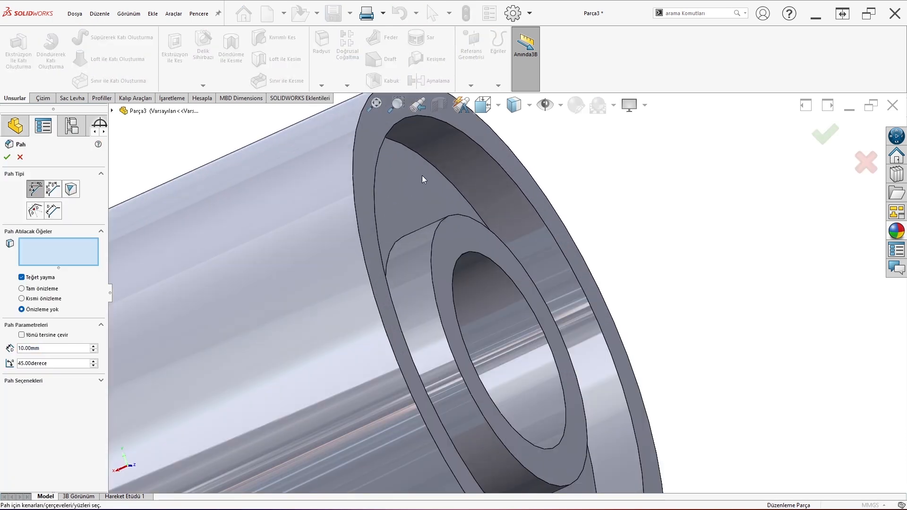
{"action": "left_click", "coordinate": [427, 163]}
{"action": "scroll", "coordinate": [427, 163], "scroll_direction": "down", "scroll_amount": 2}
{"action": "left_click", "coordinate": [433, 194]}
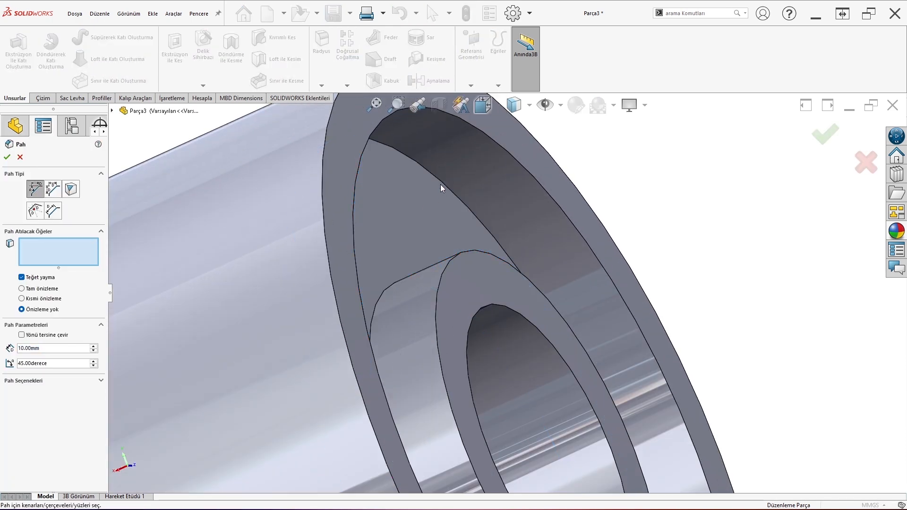
{"action": "left_click", "coordinate": [440, 185]}
{"action": "left_click", "coordinate": [425, 197]}
{"action": "left_click", "coordinate": [427, 166]}
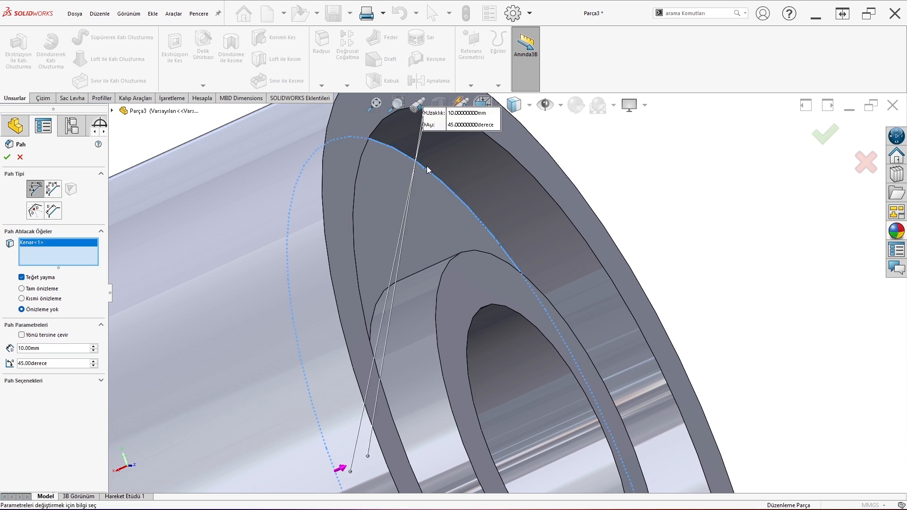
{"action": "left_click", "coordinate": [499, 149]}
{"action": "scroll", "coordinate": [509, 257], "scroll_direction": "up", "scroll_amount": 5}
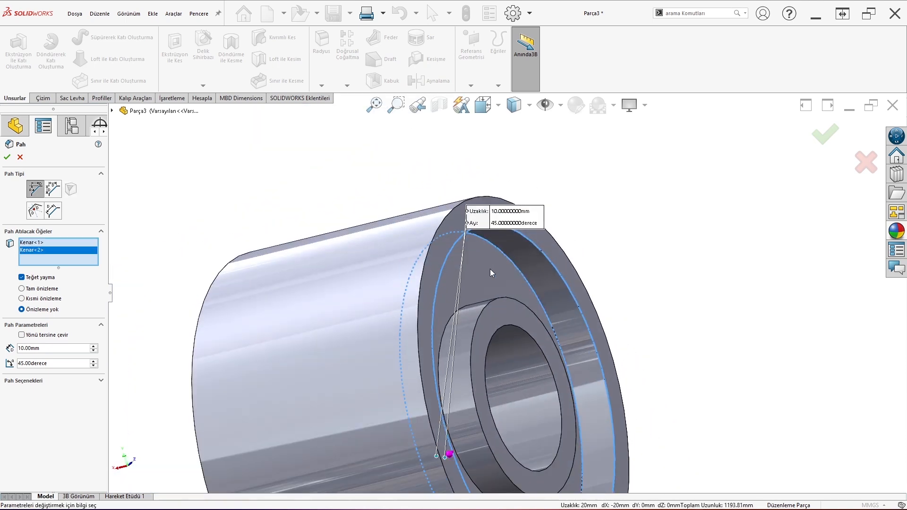
Add the matching two recess edges on the wheel's opposite side and apply the chamfer at 5 mm and 45°.
{"action": "middle_click_drag", "start_coordinate": [472, 263], "coordinate": [300, 306]}
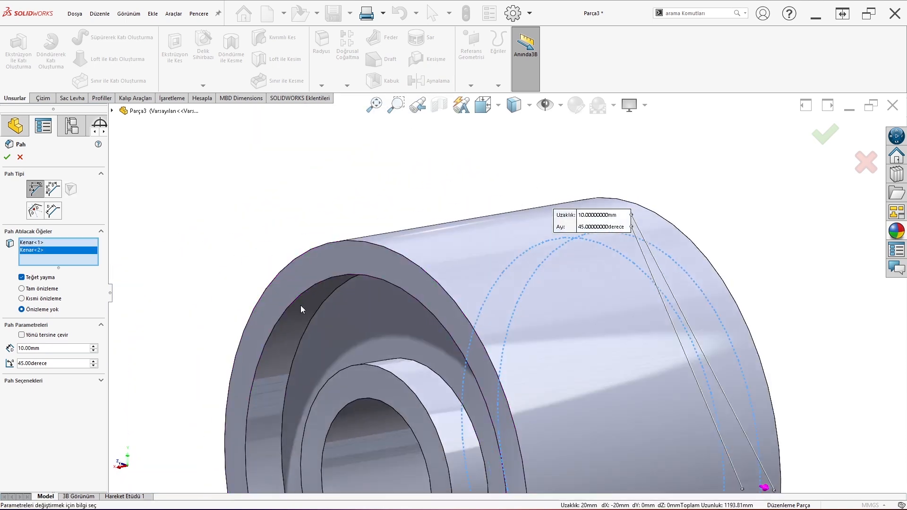
{"action": "left_click", "coordinate": [319, 308]}
{"action": "left_click", "coordinate": [310, 288]}
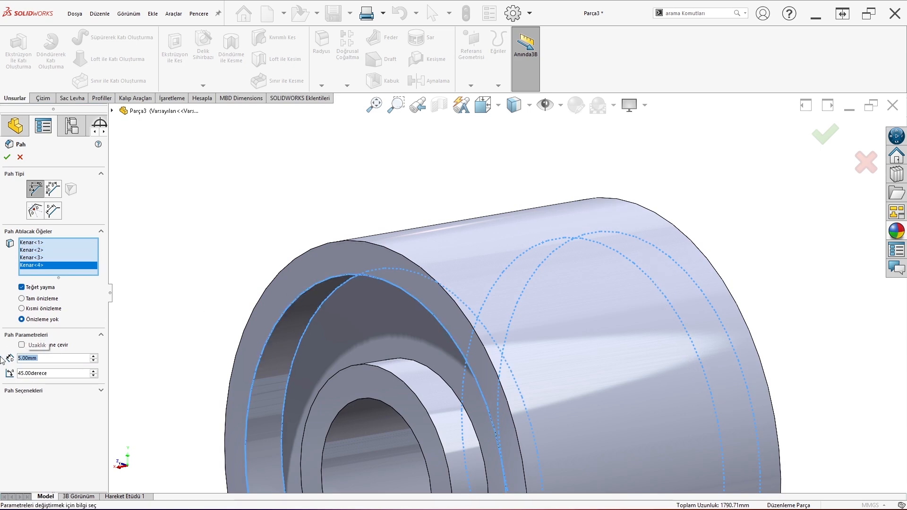
{"action": "type", "text": "4"}
{"action": "key", "text": "Return"}
Start a sketch on the hub's annular end face and draw a center rectangle about 36 x 13 mm centred on the bore's top point.
{"action": "scroll", "coordinate": [480, 367], "scroll_direction": "up", "scroll_amount": 3}
{"action": "middle_click_drag", "start_coordinate": [480, 367], "coordinate": [405, 308]}
{"action": "scroll", "coordinate": [565, 384], "scroll_direction": "down", "scroll_amount": 2}
{"action": "scroll", "coordinate": [492, 363], "scroll_direction": "up", "scroll_amount": 3}
{"action": "left_click", "coordinate": [381, 281]}
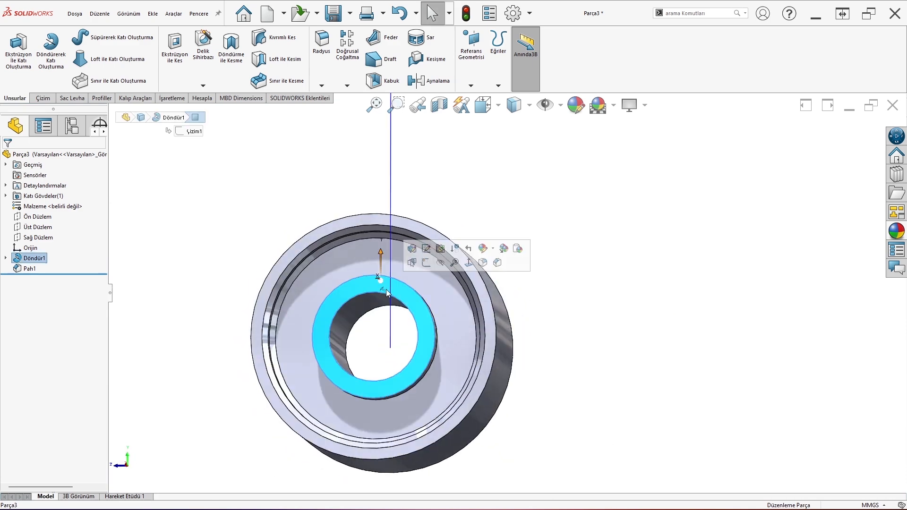
{"action": "left_click", "coordinate": [427, 263]}
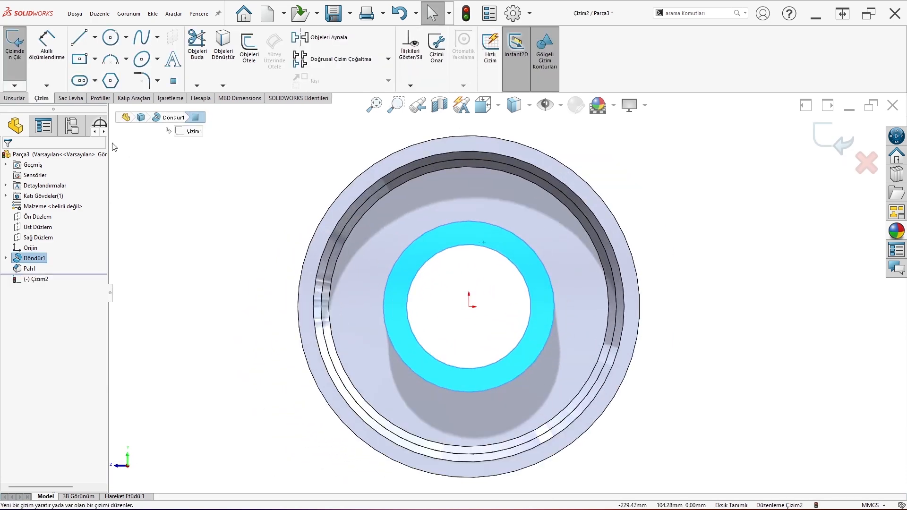
{"action": "left_click", "coordinate": [79, 58]}
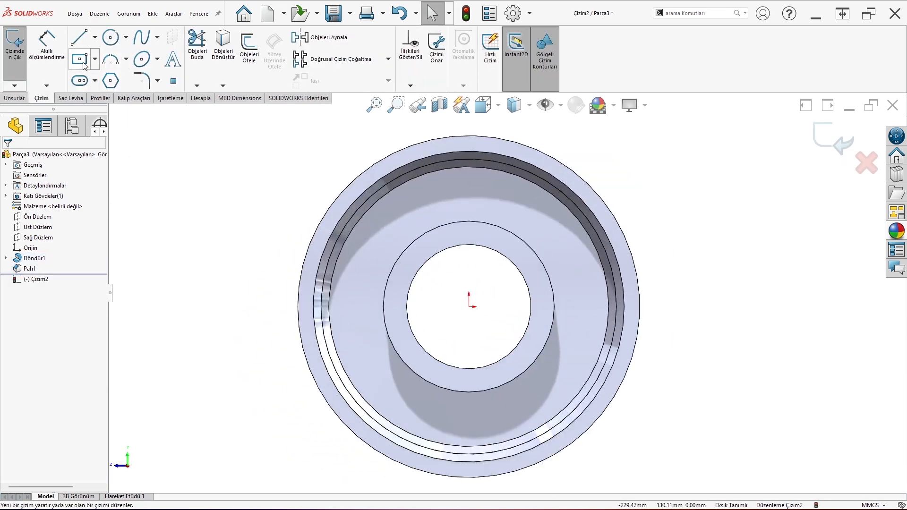
{"action": "left_click", "coordinate": [469, 245]}
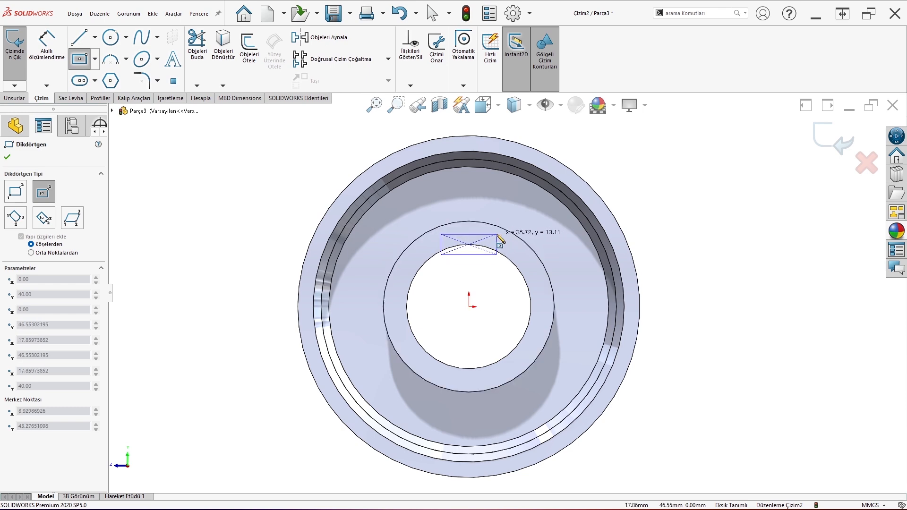
{"action": "left_click", "coordinate": [498, 234]}
{"action": "key", "text": "Escape"}
Dimension the keyway rectangle's width as 22 mm.
{"action": "left_click", "coordinate": [51, 48]}
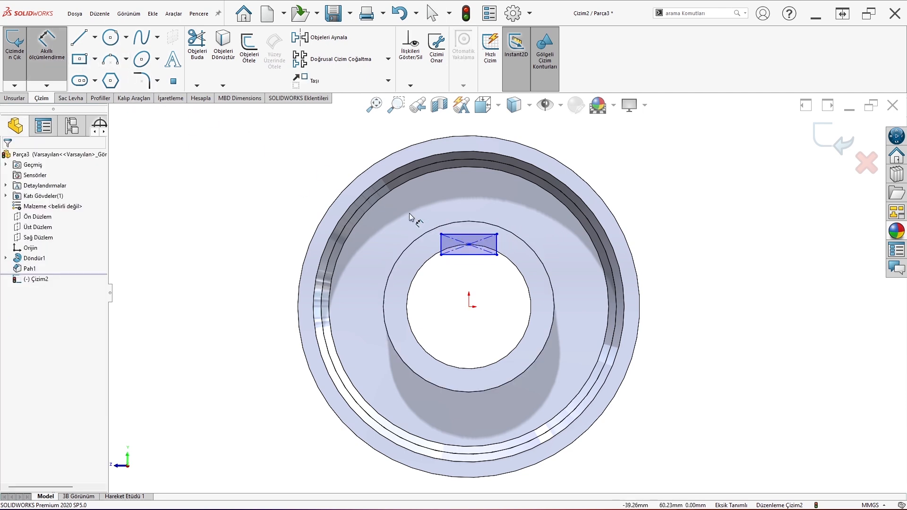
{"action": "left_click", "coordinate": [467, 239]}
{"action": "left_click", "coordinate": [468, 202]}
{"action": "type", "text": "22"}
{"action": "key", "text": "Return"}
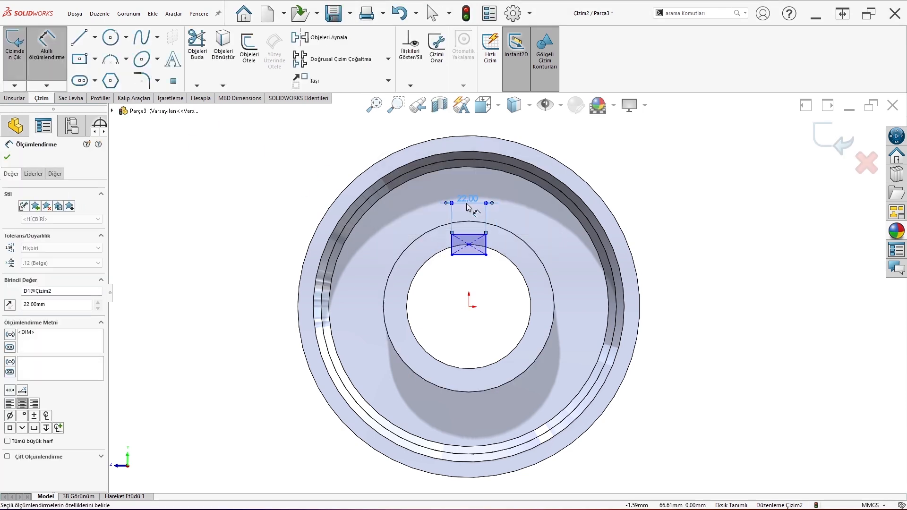
Dimension the rectangle's upper edge 43.86 mm from the origin.
{"action": "scroll", "coordinate": [467, 207], "scroll_direction": "down", "scroll_amount": 3}
{"action": "left_click", "coordinate": [461, 269]}
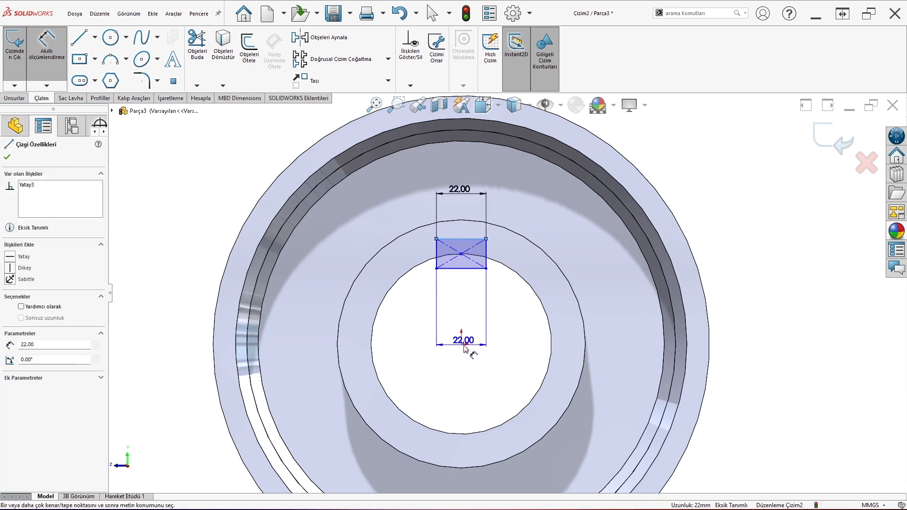
{"action": "left_click", "coordinate": [461, 344]}
{"action": "left_click", "coordinate": [193, 291]}
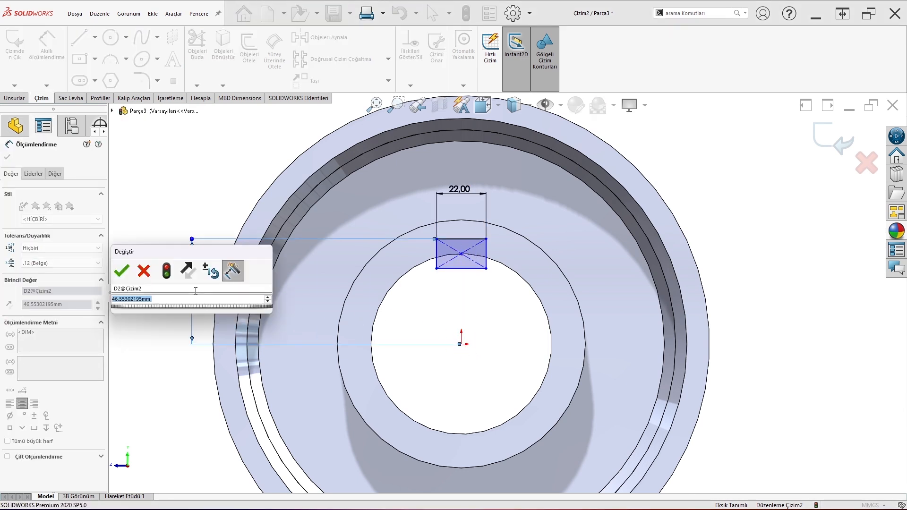
{"action": "type", "text": "43.86"}
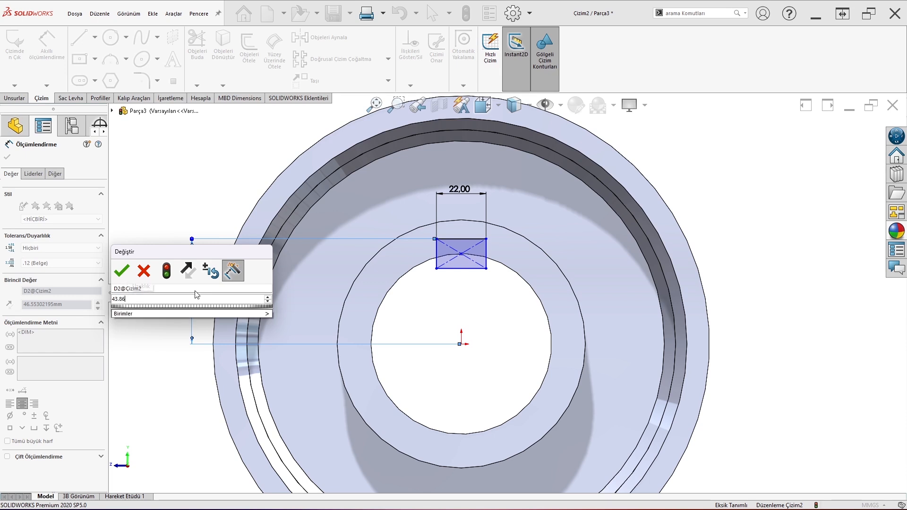
{"action": "key", "text": "Return"}
{"action": "key", "text": "Escape"}
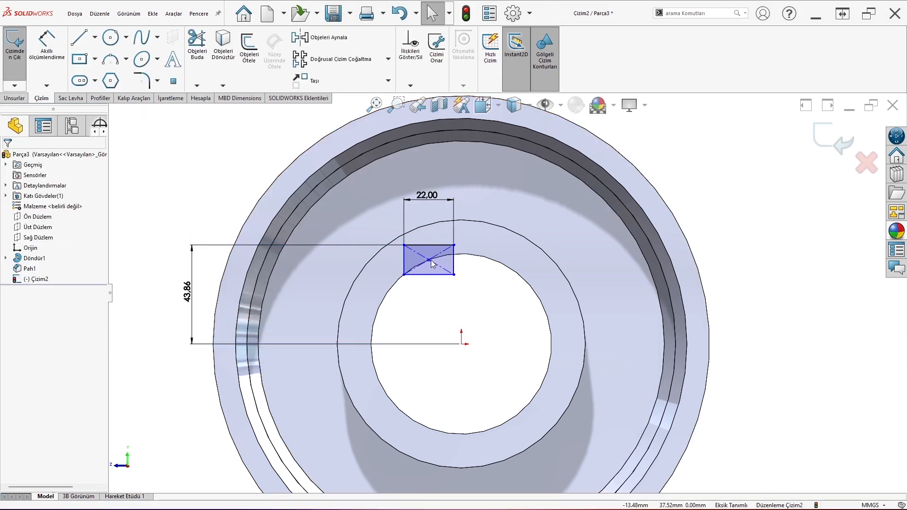
Move the rectangle back over the top of the bore and dimension its side edge 11 mm from the origin.
{"action": "left_click_drag", "start_coordinate": [434, 264], "coordinate": [466, 258]}
{"action": "left_click", "coordinate": [493, 282]}
{"action": "scroll", "coordinate": [495, 281], "scroll_direction": "down", "scroll_amount": 2}
{"action": "left_click", "coordinate": [46, 56]}
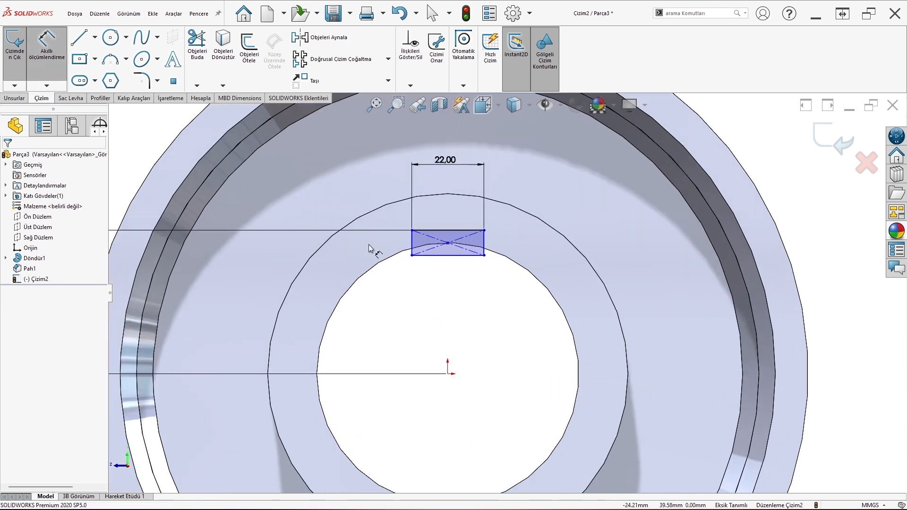
{"action": "left_click", "coordinate": [412, 245]}
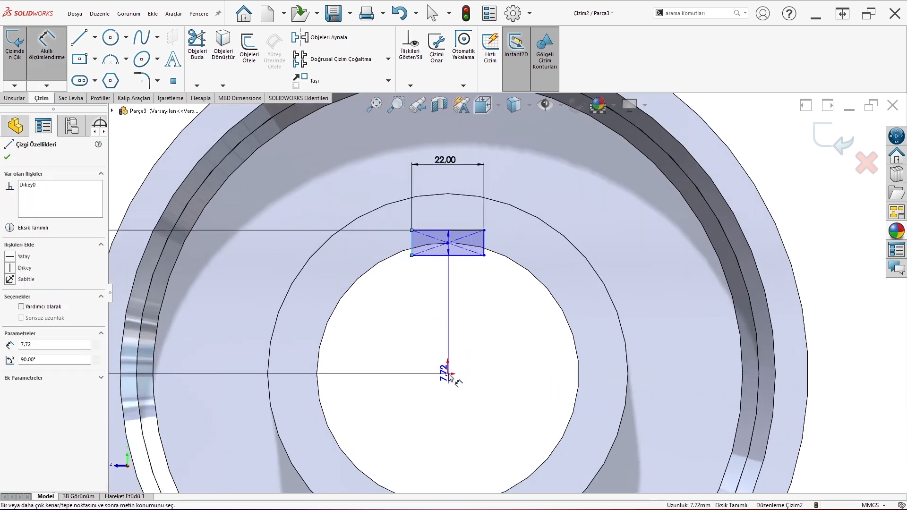
{"action": "left_click", "coordinate": [449, 374]}
{"action": "left_click", "coordinate": [441, 327]}
{"action": "key", "text": "Return"}
{"action": "key", "text": "Escape"}
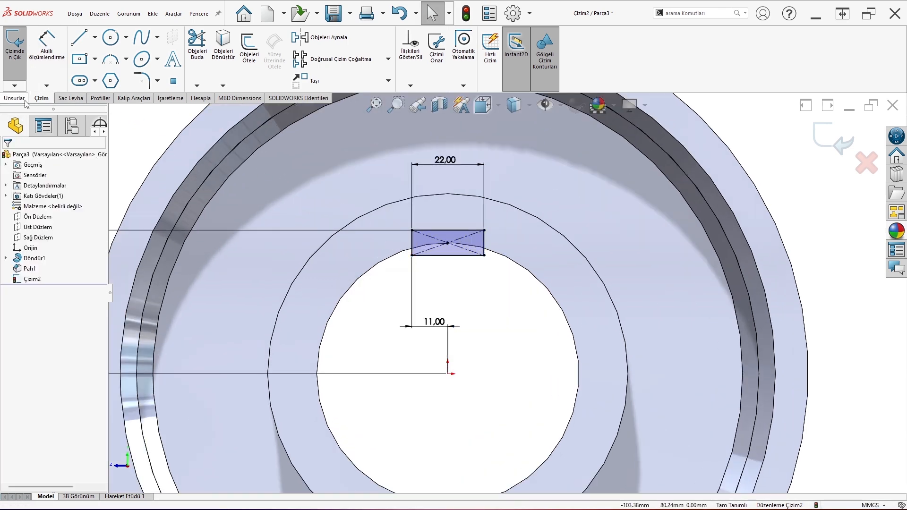
Cut-extrude the keyway rectangle through the full length of the hub.
{"action": "left_click", "coordinate": [17, 99]}
{"action": "left_click", "coordinate": [175, 47]}
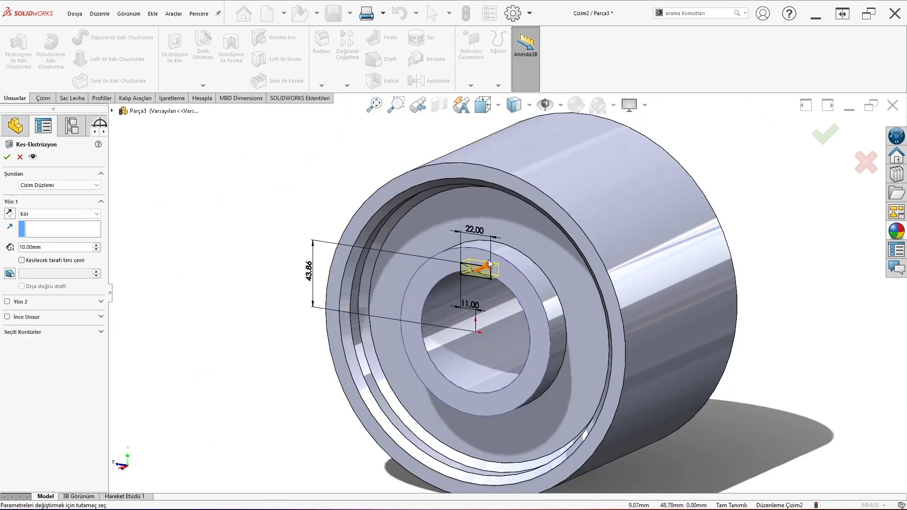
{"action": "left_click_drag", "start_coordinate": [489, 263], "coordinate": [699, 170]}
{"action": "left_click", "coordinate": [7, 157]}
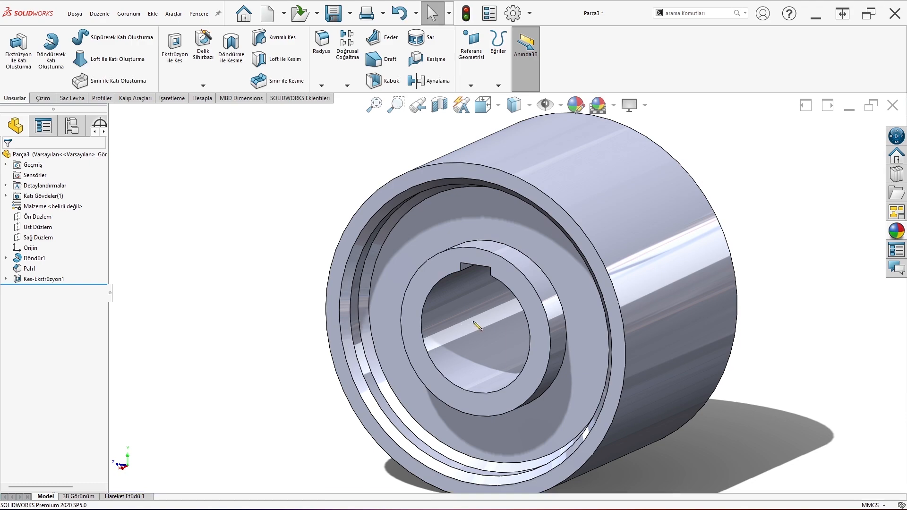
Measure the keyway's floor face and its side depth inside the bore.
{"action": "scroll", "coordinate": [477, 324], "scroll_direction": "down", "scroll_amount": 2}
{"action": "middle_click_drag", "start_coordinate": [477, 324], "coordinate": [536, 231]}
{"action": "scroll", "coordinate": [546, 223], "scroll_direction": "up", "scroll_amount": 2}
{"action": "scroll", "coordinate": [546, 217], "scroll_direction": "up", "scroll_amount": 4}
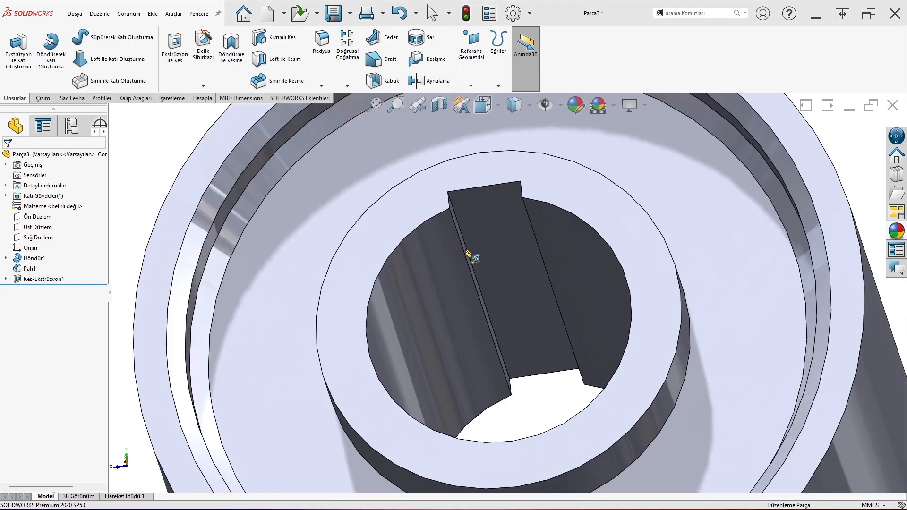
{"action": "left_click", "coordinate": [467, 222]}
{"action": "left_click", "coordinate": [468, 220]}
{"action": "scroll", "coordinate": [466, 166], "scroll_direction": "down", "scroll_amount": 2}
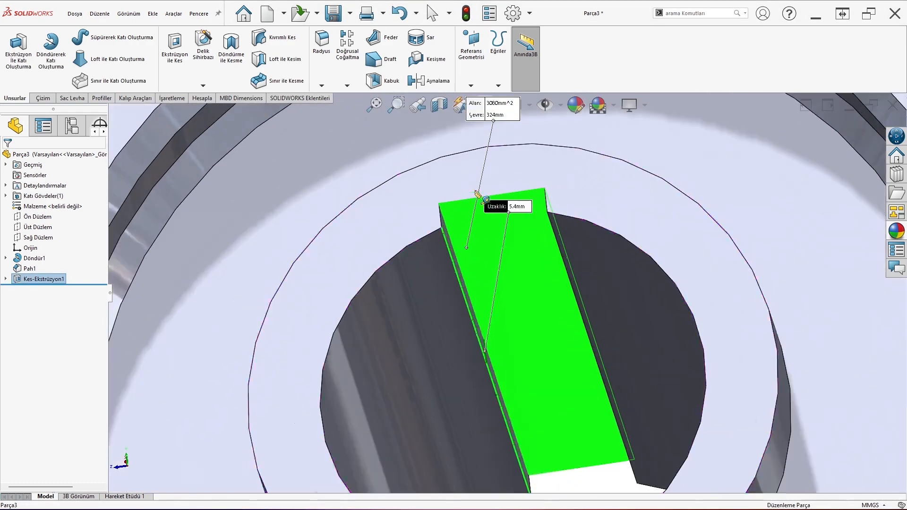
{"action": "mouse_move", "coordinate": [466, 167]}
{"action": "middle_mouse_down"}
{"action": "mouse_move", "coordinate": [481, 220]}
{"action": "mouse_move", "coordinate": [459, 161]}
{"action": "mouse_move", "coordinate": [498, 156]}
{"action": "mouse_move", "coordinate": [481, 169]}
{"action": "middle_mouse_up"}
{"action": "key", "text": "Escape"}
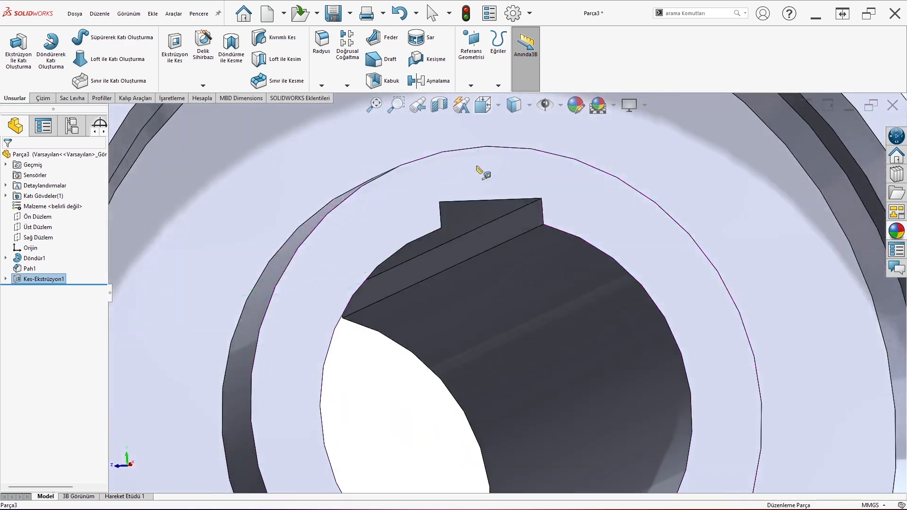
View the hub face head-on, then inspect the keyed wheel from an angled side view.
{"action": "key", "text": "ctrl+8"}
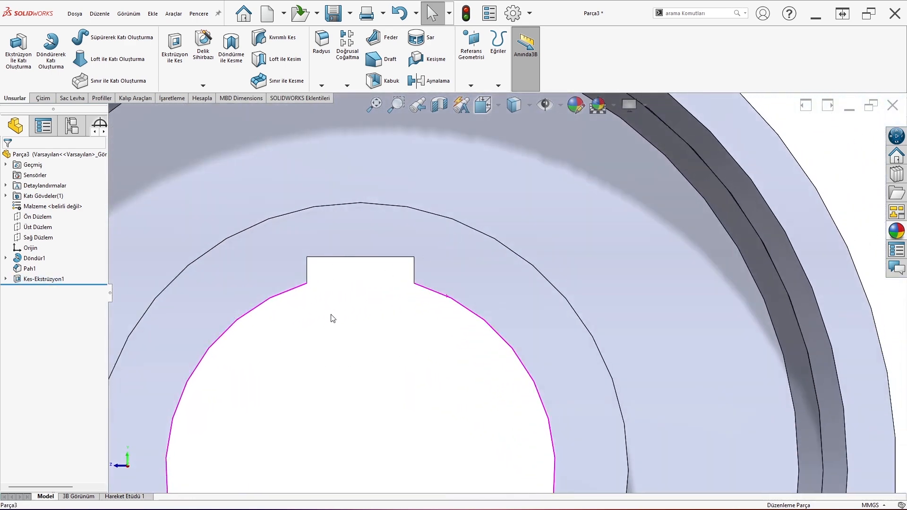
{"action": "middle_click_drag", "start_coordinate": [336, 307], "coordinate": [538, 352]}
{"action": "scroll", "coordinate": [347, 283], "scroll_direction": "up", "scroll_amount": 2}
{"action": "scroll", "coordinate": [348, 284], "scroll_direction": "down", "scroll_amount": 1}
{"action": "scroll", "coordinate": [432, 285], "scroll_direction": "up", "scroll_amount": 2}
{"action": "scroll", "coordinate": [539, 351], "scroll_direction": "up", "scroll_amount": 2}
{"action": "middle_click_drag", "start_coordinate": [653, 385], "coordinate": [792, 392]}
{"action": "scroll", "coordinate": [793, 392], "scroll_direction": "up", "scroll_amount": 4}
{"action": "scroll", "coordinate": [729, 336], "scroll_direction": "down", "scroll_amount": 1}
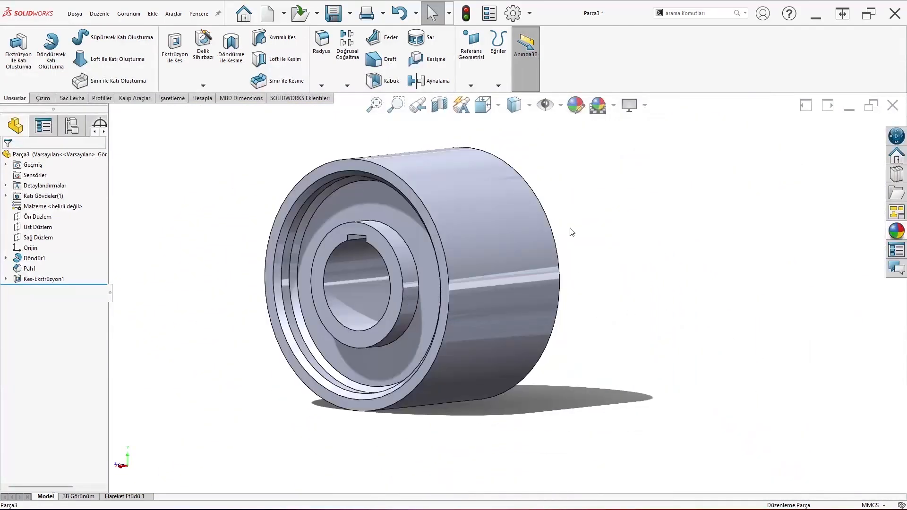
Edit the existing chamfer feature to include the outer rim edges on both sides of the wheel.
{"action": "scroll", "coordinate": [572, 232], "scroll_direction": "down", "scroll_amount": 2}
{"action": "mouse_move", "coordinate": [420, 243]}
{"action": "middle_mouse_down"}
{"action": "mouse_move", "coordinate": [358, 254]}
{"action": "mouse_move", "coordinate": [397, 219]}
{"action": "mouse_move", "coordinate": [409, 229]}
{"action": "middle_mouse_up"}
{"action": "left_click", "coordinate": [194, 215]}
{"action": "left_click", "coordinate": [222, 175]}
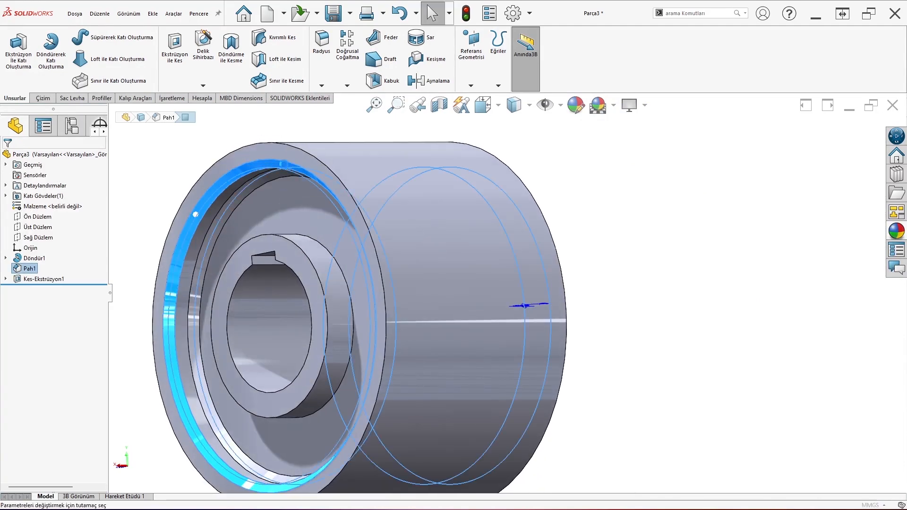
{"action": "left_click", "coordinate": [292, 147]}
{"action": "middle_click_drag", "start_coordinate": [501, 185], "coordinate": [448, 187]}
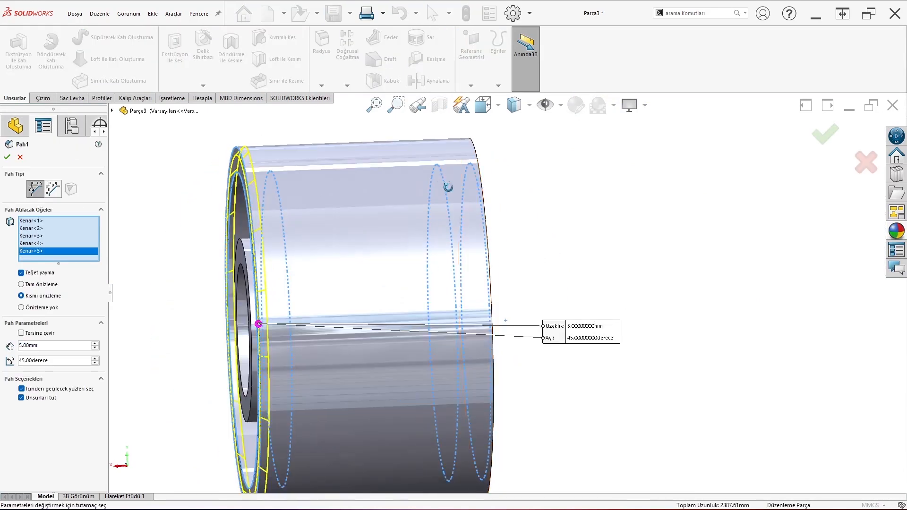
{"action": "left_click", "coordinate": [476, 152]}
{"action": "left_click", "coordinate": [7, 157]}
{"action": "middle_click_drag", "start_coordinate": [367, 192], "coordinate": [407, 188]}
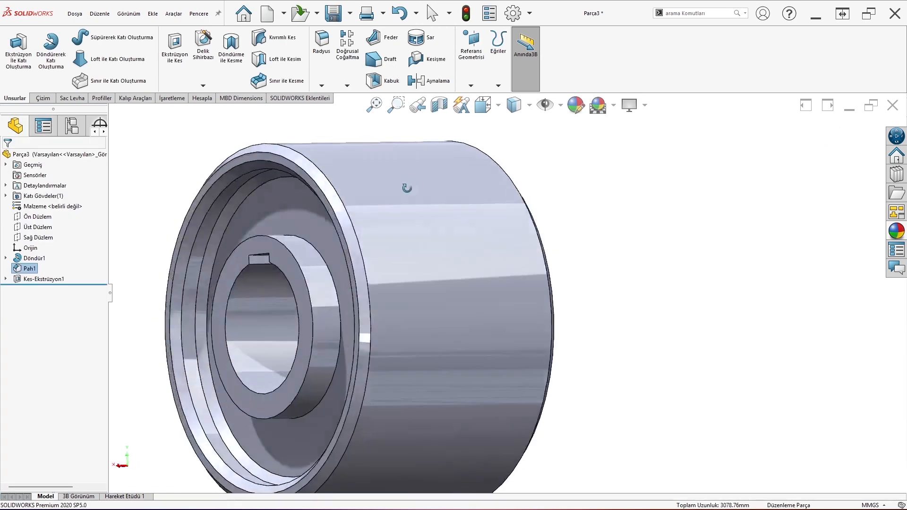
{"action": "scroll", "coordinate": [406, 189], "scroll_direction": "up", "scroll_amount": 2}
{"action": "left_click", "coordinate": [576, 105]}
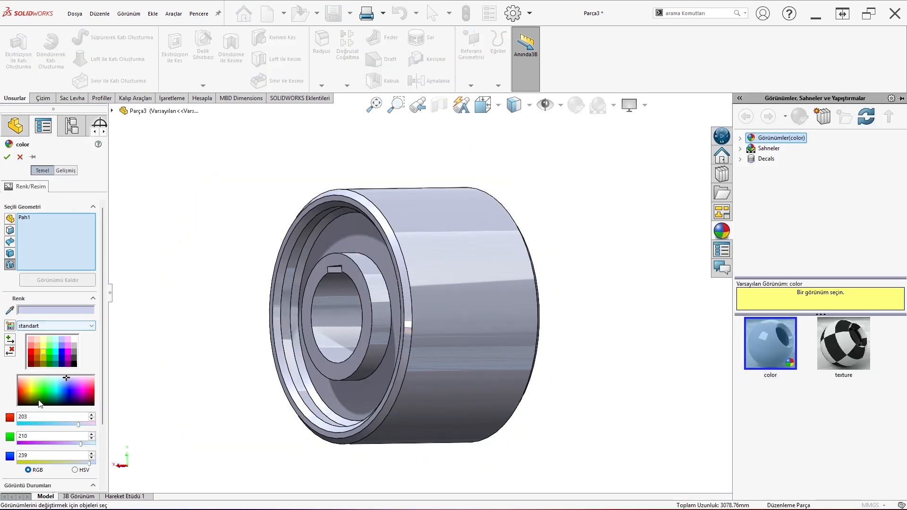
{"action": "left_click", "coordinate": [55, 352]}
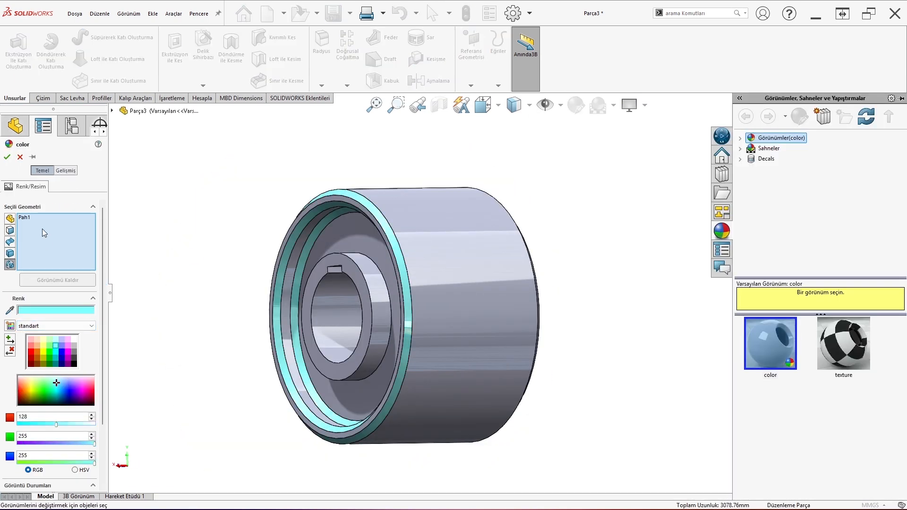
{"action": "key", "text": "Escape"}
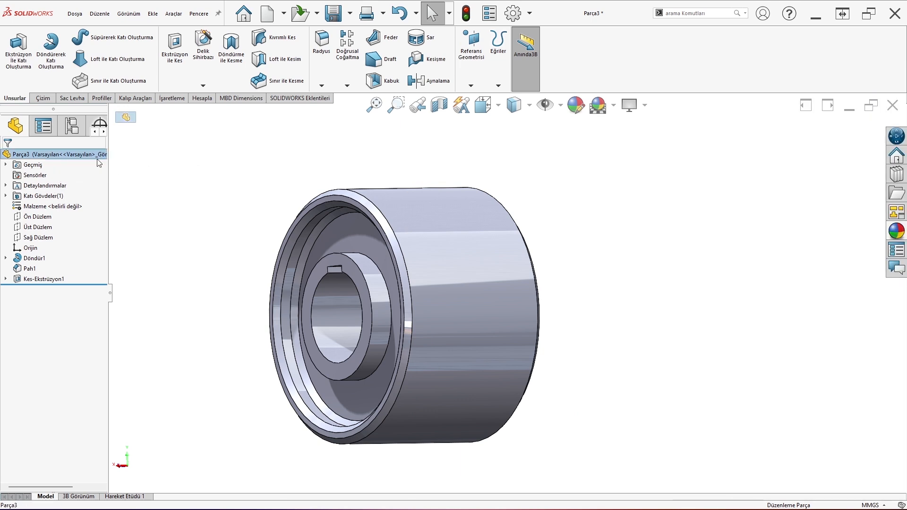
Apply a pale cyan color appearance to the whole wheel part.
{"action": "left_click", "coordinate": [576, 105]}
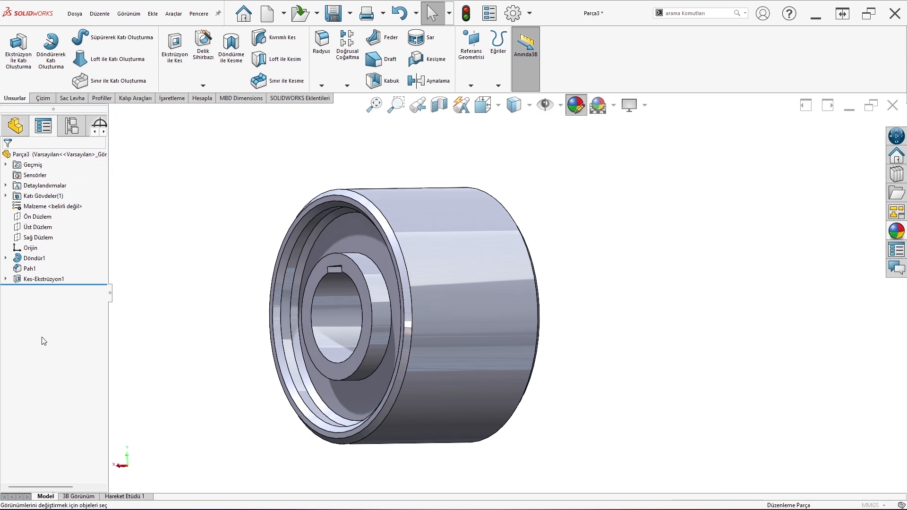
{"action": "left_click", "coordinate": [50, 352]}
{"action": "left_click", "coordinate": [55, 345]}
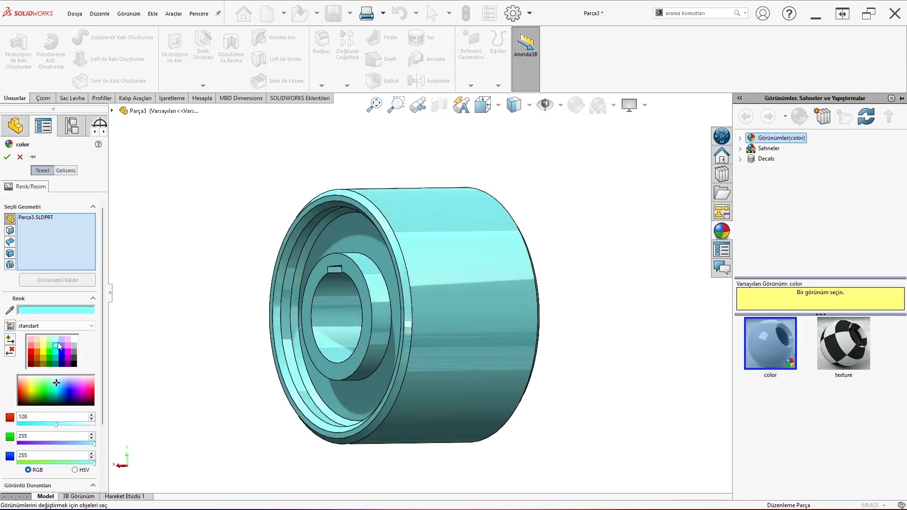
{"action": "left_click", "coordinate": [56, 339]}
{"action": "left_click", "coordinate": [8, 157]}
{"action": "mouse_move", "coordinate": [254, 306]}
{"action": "middle_mouse_down"}
{"action": "mouse_move", "coordinate": [307, 291]}
{"action": "mouse_move", "coordinate": [256, 301]}
{"action": "middle_mouse_up"}
{"action": "scroll", "coordinate": [258, 304], "scroll_direction": "down", "scroll_amount": 2}
{"action": "left_click", "coordinate": [4, 157]}
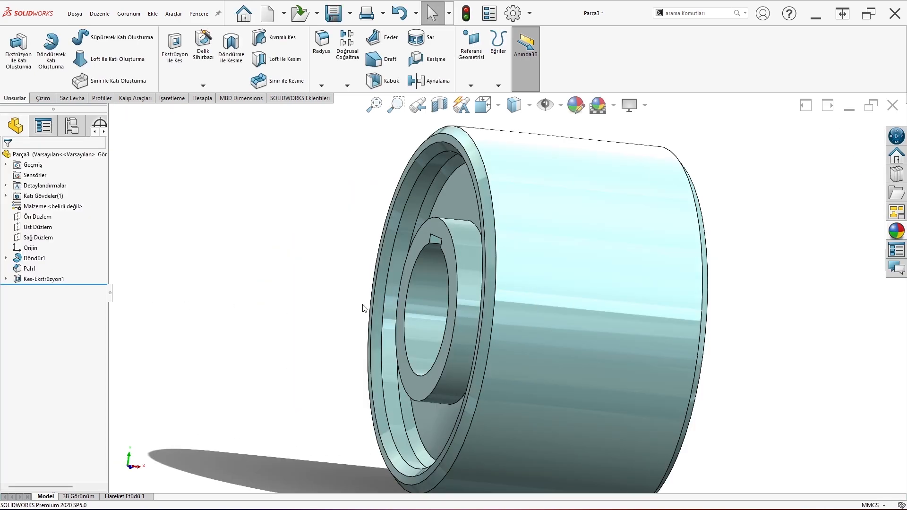
Look over the recolored wheel from different side views.
{"action": "scroll", "coordinate": [400, 304], "scroll_direction": "up", "scroll_amount": 2}
{"action": "middle_click_drag", "start_coordinate": [364, 308], "coordinate": [524, 293]}
{"action": "key", "text": "ctrl+3"}
{"action": "scroll", "coordinate": [748, 299], "scroll_direction": "down", "scroll_amount": 2}
{"action": "scroll", "coordinate": [613, 348], "scroll_direction": "up", "scroll_amount": 1}
{"action": "scroll", "coordinate": [609, 349], "scroll_direction": "down", "scroll_amount": 1}
{"action": "key", "text": "ctrl+3"}
{"action": "scroll", "coordinate": [397, 352], "scroll_direction": "up", "scroll_amount": 1}
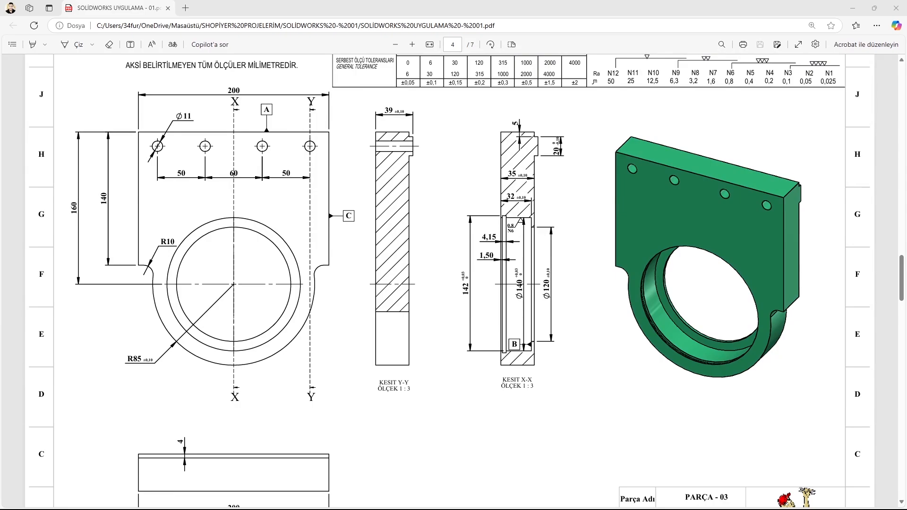
Look up the bracket in the exploded assembly on page 1 of the drawing PDF, then return to its sheet on page 4.
{"action": "scroll", "coordinate": [109, 239], "scroll_direction": "down", "scroll_amount": 3, "text": "ctrl"}
{"action": "scroll", "coordinate": [425, 293], "scroll_direction": "up", "scroll_amount": 4, "text": "ctrl"}
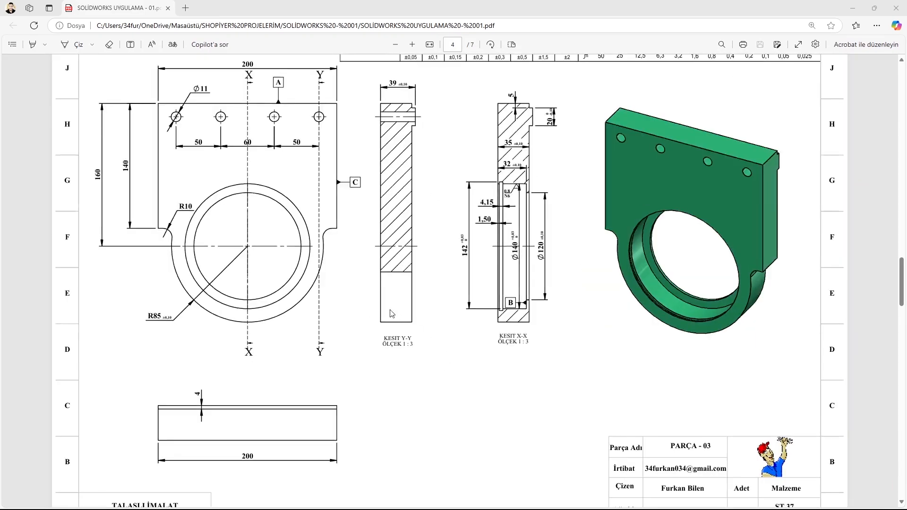
{"action": "scroll", "coordinate": [425, 293], "scroll_direction": "up", "scroll_amount": 10}
{"action": "scroll", "coordinate": [496, 229], "scroll_direction": "up", "scroll_amount": 10}
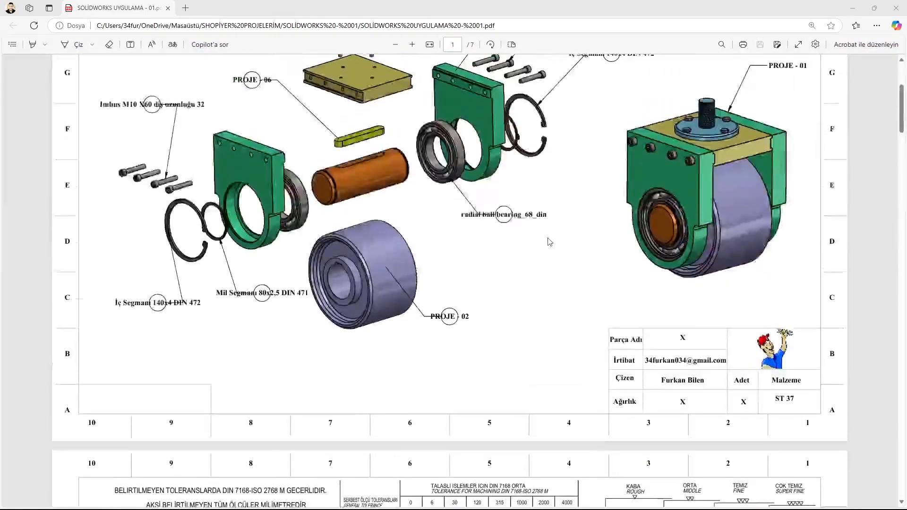
{"action": "scroll", "coordinate": [397, 312], "scroll_direction": "down", "scroll_amount": 20}
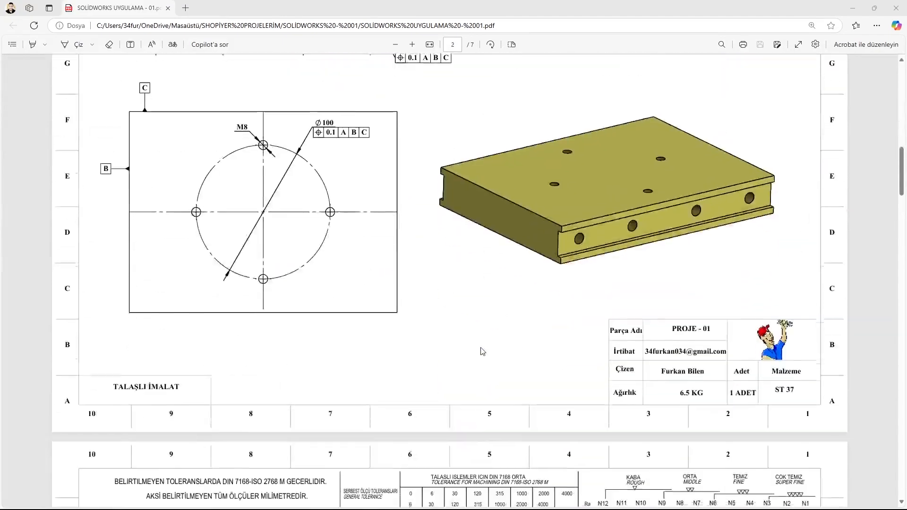
{"action": "scroll", "coordinate": [482, 338], "scroll_direction": "down", "scroll_amount": 7}
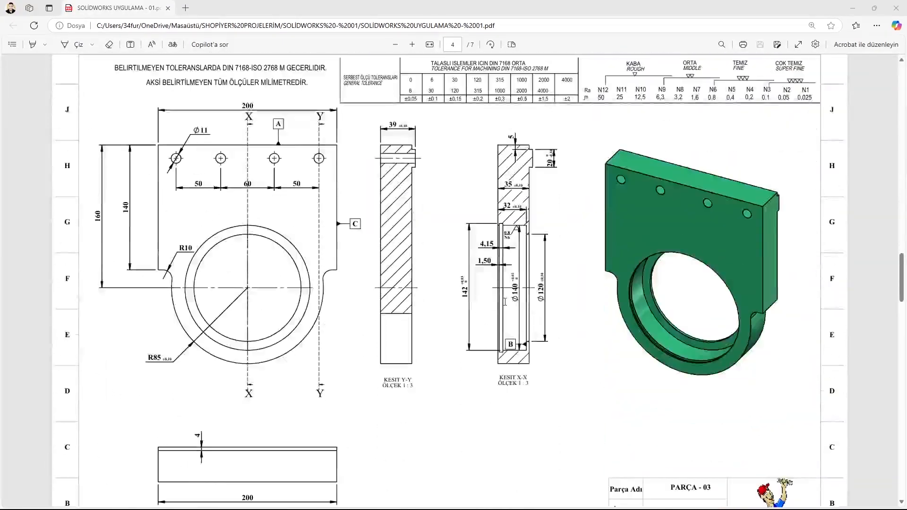
Examine the PARÇA-03 bracket drawing with its front view, Y-Y and X-X sections and dimensions.
{"action": "scroll", "coordinate": [487, 317], "scroll_direction": "down", "scroll_amount": 4, "text": "ctrl"}
{"action": "scroll", "coordinate": [487, 316], "scroll_direction": "up", "scroll_amount": 3, "text": "ctrl"}
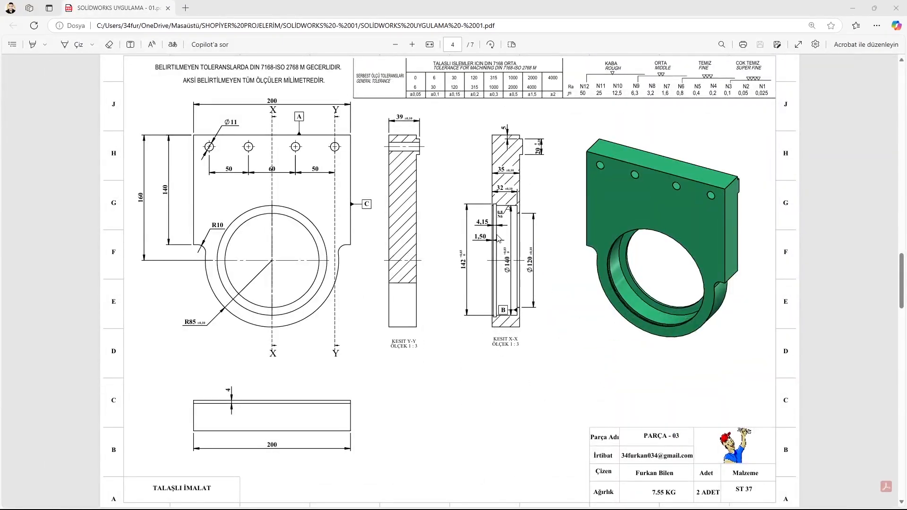
{"action": "scroll", "coordinate": [493, 250], "scroll_direction": "up", "scroll_amount": 1, "text": "ctrl"}
{"action": "scroll", "coordinate": [435, 226], "scroll_direction": "up", "scroll_amount": 1}
{"action": "scroll", "coordinate": [435, 237], "scroll_direction": "down", "scroll_amount": 1}
{"action": "scroll", "coordinate": [434, 262], "scroll_direction": "down", "scroll_amount": 1, "text": "ctrl"}
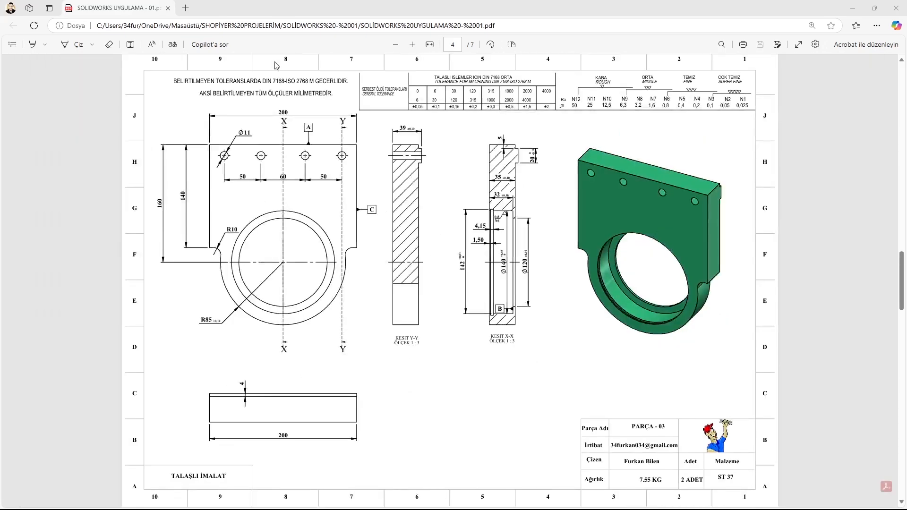
{"action": "left_click_drag", "start_coordinate": [310, 10], "coordinate": [906, 122]}
{"action": "scroll", "coordinate": [391, 298], "scroll_direction": "up", "scroll_amount": 2, "text": "ctrl"}
{"action": "scroll", "coordinate": [390, 298], "scroll_direction": "down", "scroll_amount": 3, "text": "ctrl"}
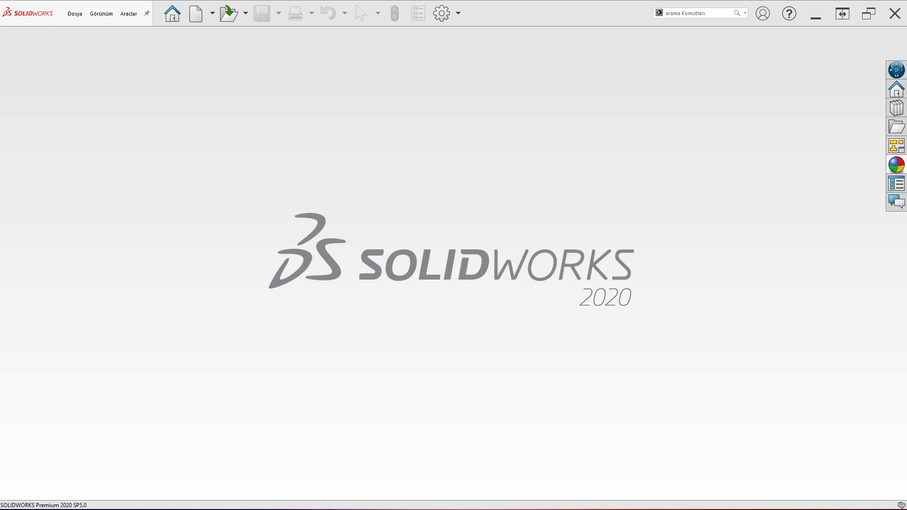
Create a new part in SolidWorks and switch its scene to a plain white background.
{"action": "left_click", "coordinate": [71, 13]}
{"action": "left_click", "coordinate": [81, 32]}
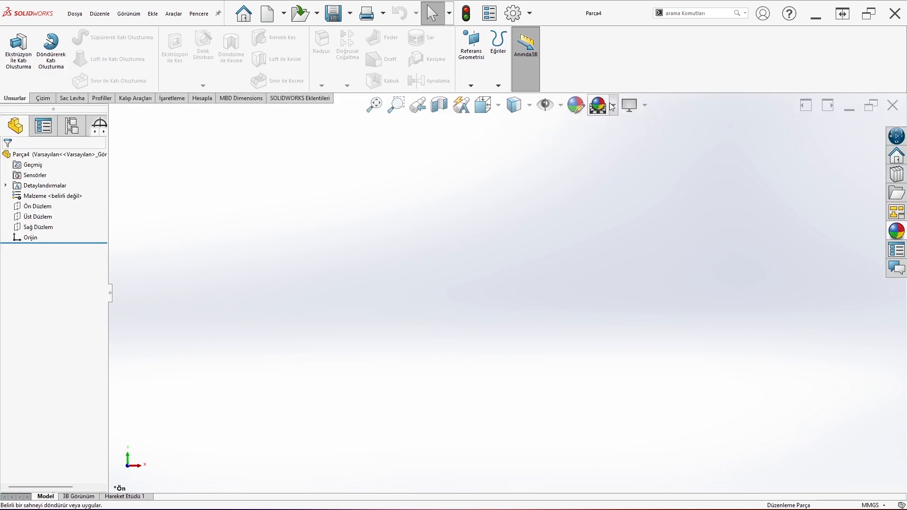
{"action": "left_click", "coordinate": [613, 107]}
{"action": "left_click", "coordinate": [619, 124]}
Sketch a center rectangle about 121 mm wide on the Front Plane, centered on the origin.
{"action": "left_click", "coordinate": [47, 206]}
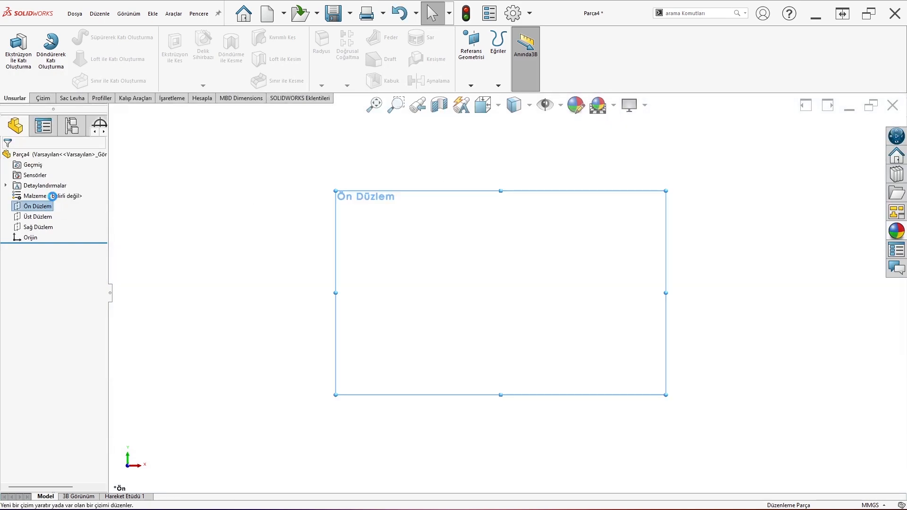
{"action": "left_click", "coordinate": [81, 60]}
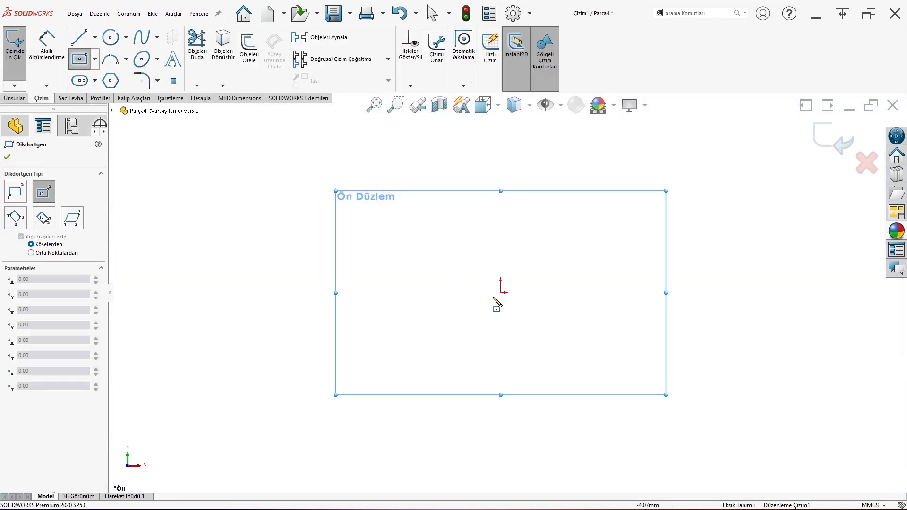
{"action": "left_click", "coordinate": [500, 293]}
{"action": "left_click", "coordinate": [389, 194]}
{"action": "key", "text": "Escape"}
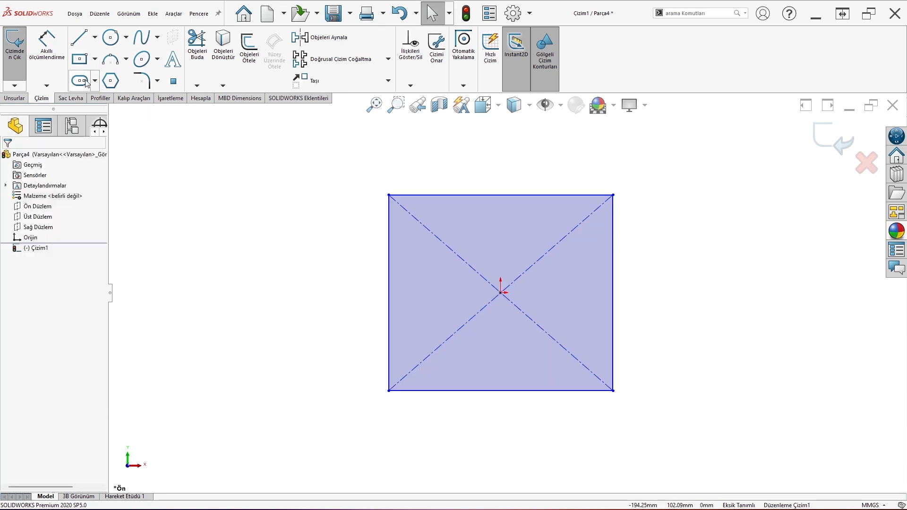
Dimension the rectangle 200 mm wide and 140 mm high.
{"action": "left_click", "coordinate": [46, 45]}
{"action": "left_click", "coordinate": [453, 195]}
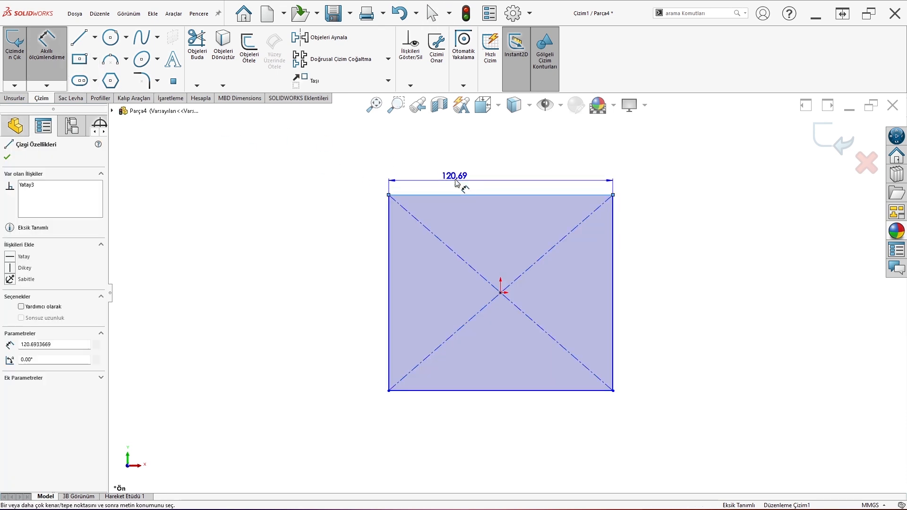
{"action": "left_click", "coordinate": [457, 176]}
{"action": "type", "text": "200"}
{"action": "key", "text": "Return"}
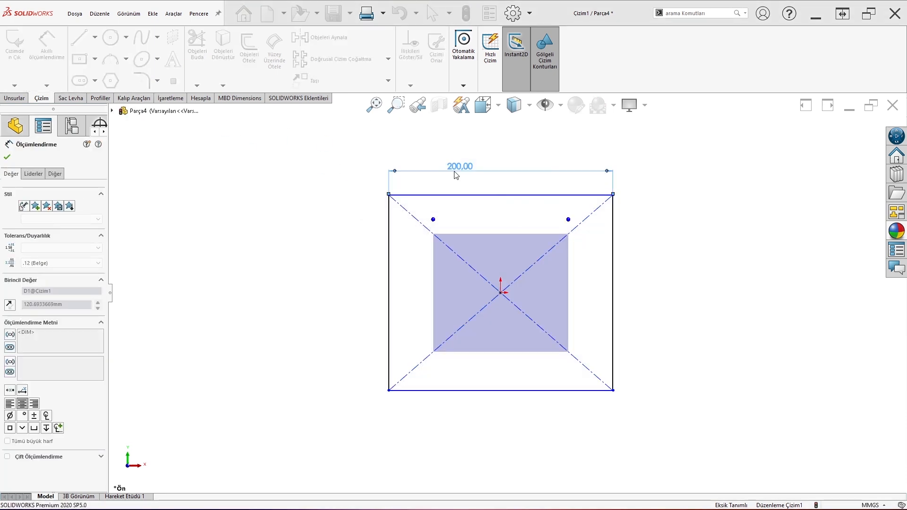
{"action": "left_click", "coordinate": [389, 273]}
{"action": "left_click", "coordinate": [312, 273]}
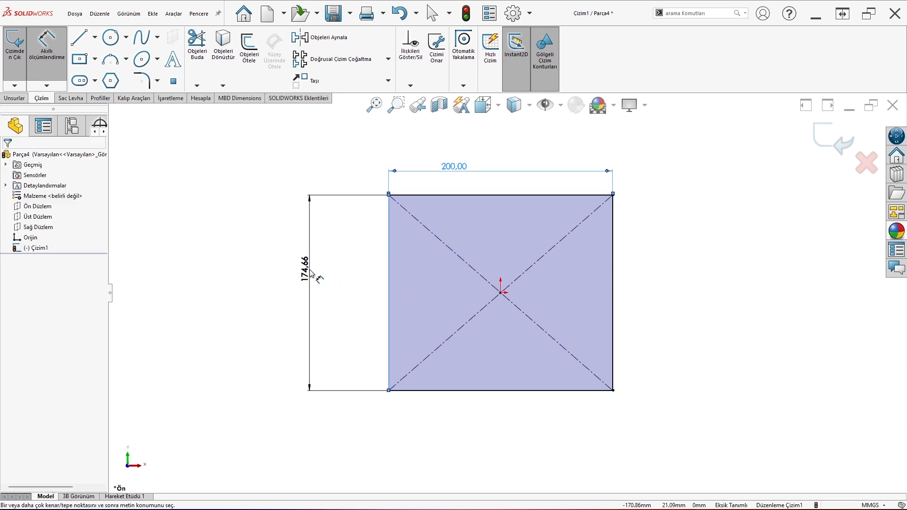
{"action": "type", "text": "140"}
{"action": "key", "text": "Return"}
{"action": "key", "text": "Escape"}
Sketch a circle of about 81 mm radius centered on the midpoint of the rectangle's bottom edge.
{"action": "scroll", "coordinate": [572, 359], "scroll_direction": "up", "scroll_amount": 2}
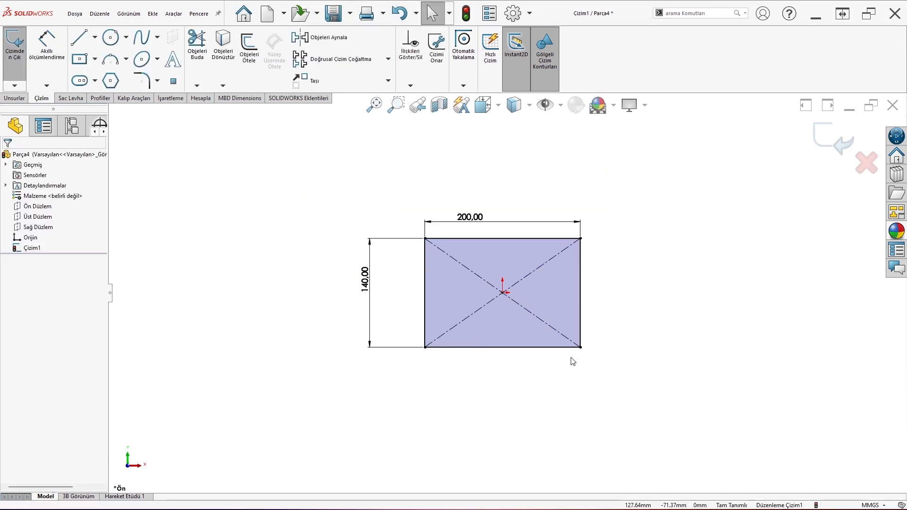
{"action": "scroll", "coordinate": [572, 359], "scroll_direction": "down", "scroll_amount": 2}
{"action": "left_click", "coordinate": [110, 38]}
{"action": "scroll", "coordinate": [461, 295], "scroll_direction": "up", "scroll_amount": 2}
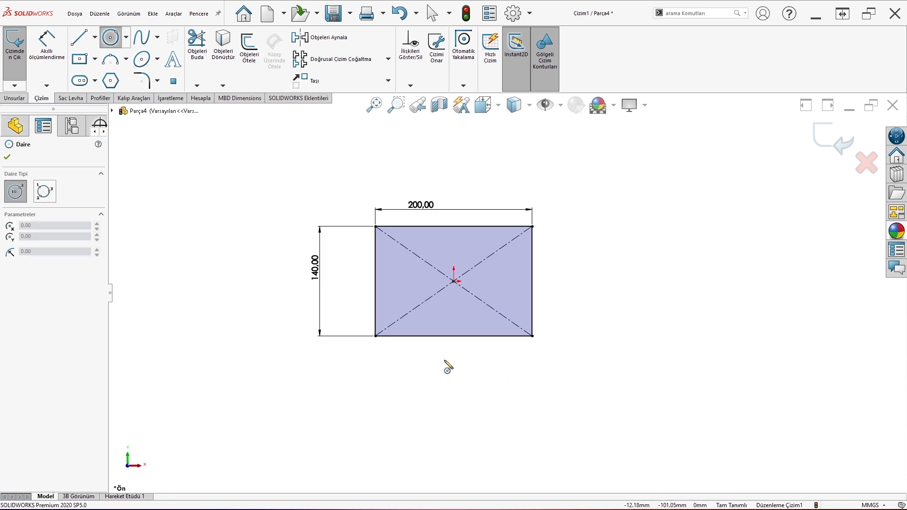
{"action": "left_click", "coordinate": [453, 336]}
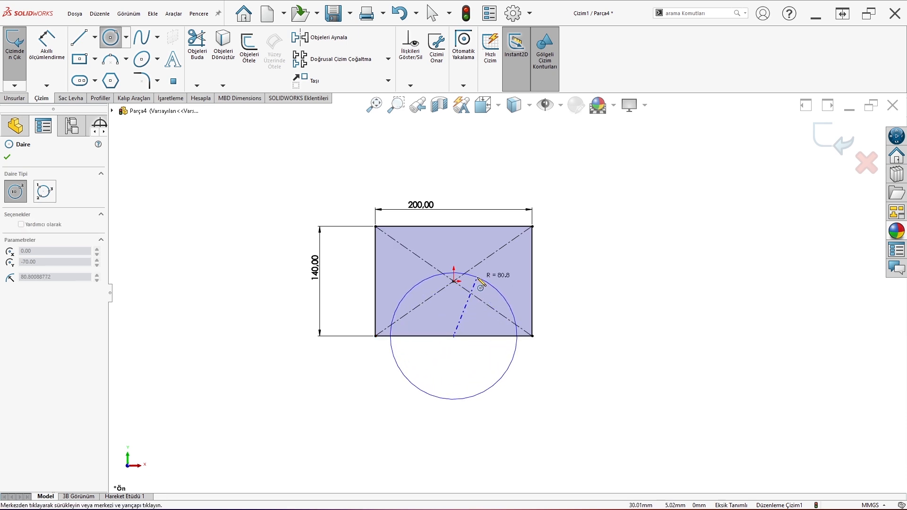
{"action": "left_click", "coordinate": [479, 279]}
Dimension the circle's diameter to 170 mm.
{"action": "left_click", "coordinate": [47, 43]}
{"action": "left_click", "coordinate": [501, 296]}
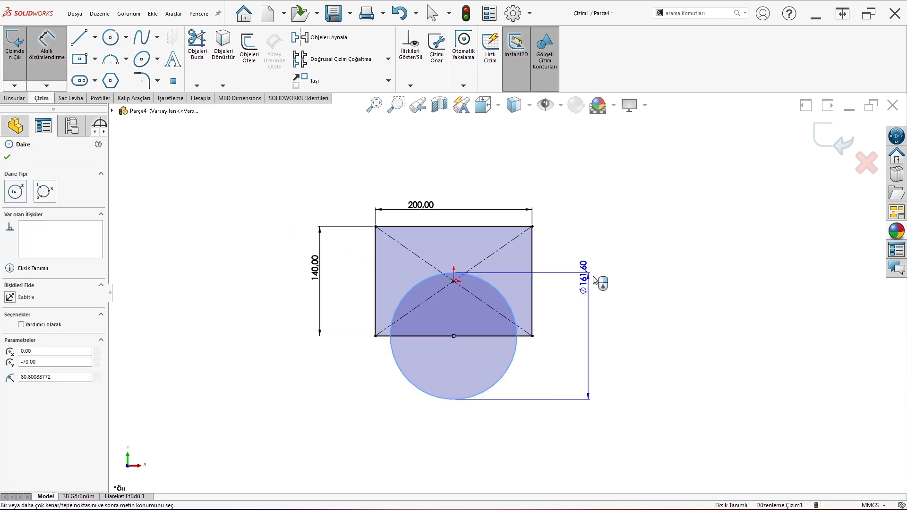
{"action": "left_click", "coordinate": [594, 280]}
{"action": "type", "text": "1"}
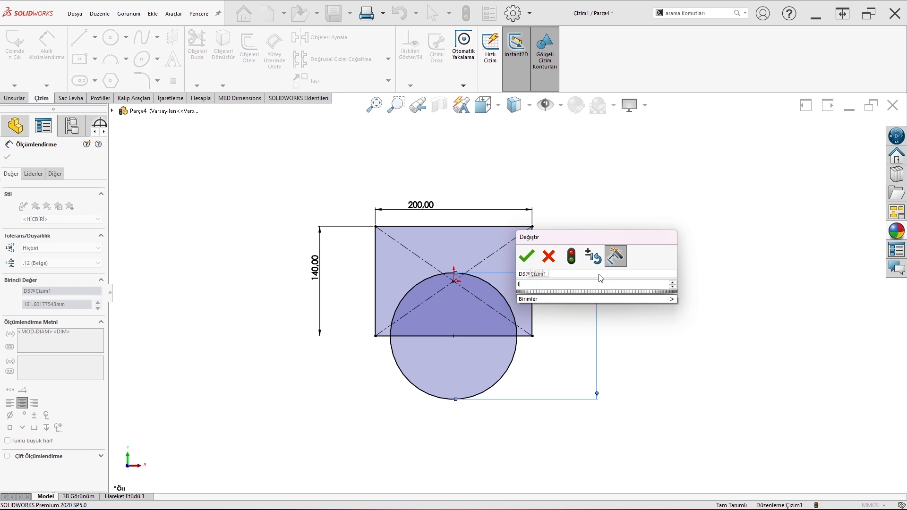
{"action": "type", "text": "70"}
{"action": "key", "text": "Return"}
{"action": "scroll", "coordinate": [586, 315], "scroll_direction": "down", "scroll_amount": 2}
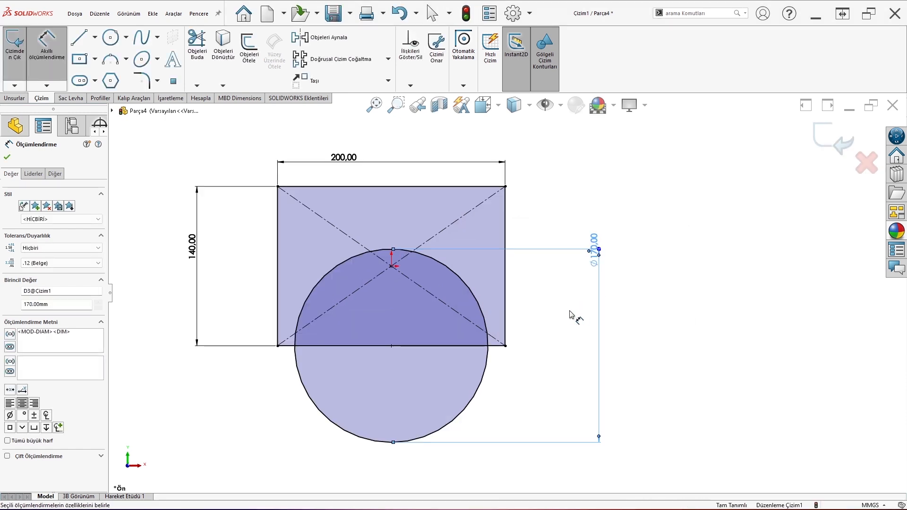
{"action": "key", "text": "Escape"}
Trim the circle's upper arc, the rectangle's diagonals and the bottom edge inside the circle to leave one closed outline.
{"action": "left_click", "coordinate": [197, 45]}
{"action": "scroll", "coordinate": [382, 386], "scroll_direction": "down", "scroll_amount": 2}
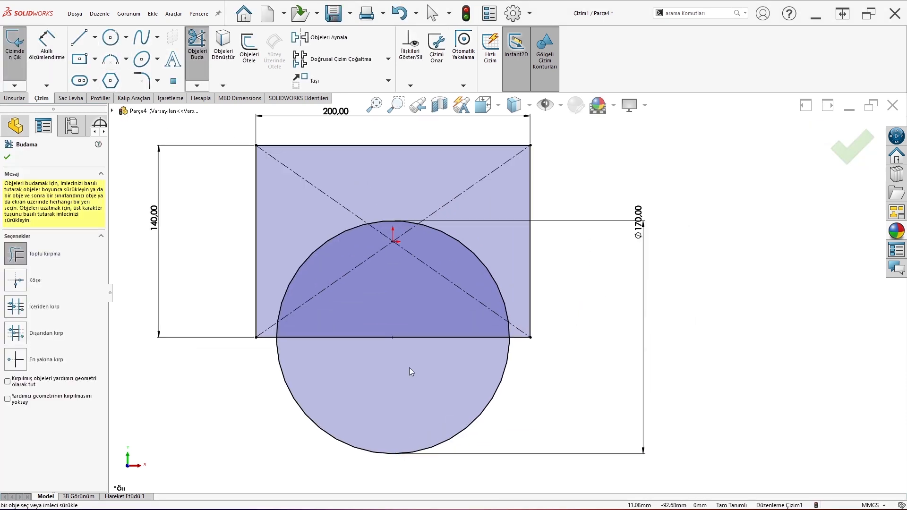
{"action": "mouse_move", "coordinate": [294, 206]}
{"action": "left_mouse_down"}
{"action": "mouse_move", "coordinate": [331, 239]}
{"action": "mouse_move", "coordinate": [399, 206]}
{"action": "mouse_move", "coordinate": [381, 198]}
{"action": "mouse_move", "coordinate": [311, 304]}
{"action": "mouse_move", "coordinate": [484, 293]}
{"action": "left_mouse_up"}
{"action": "left_click_drag", "start_coordinate": [515, 334], "coordinate": [514, 333]}
{"action": "key", "text": "f"}
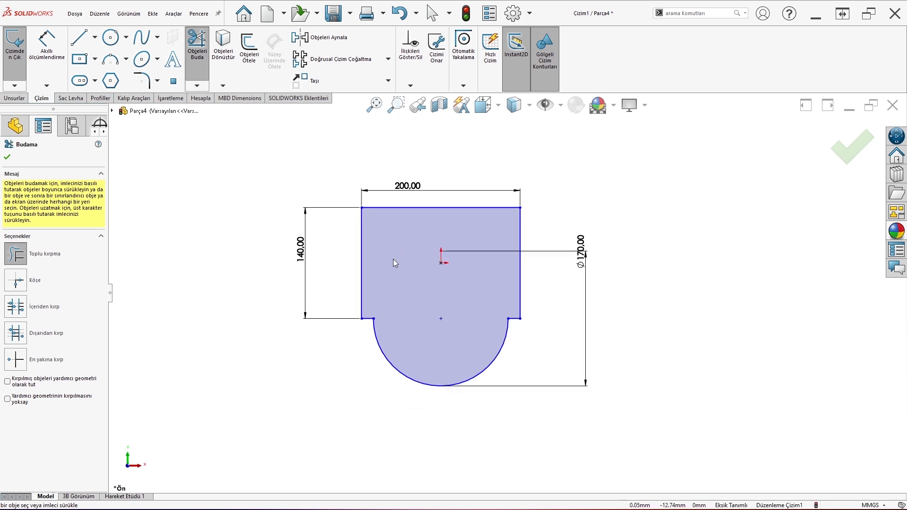
{"action": "key", "text": "Escape"}
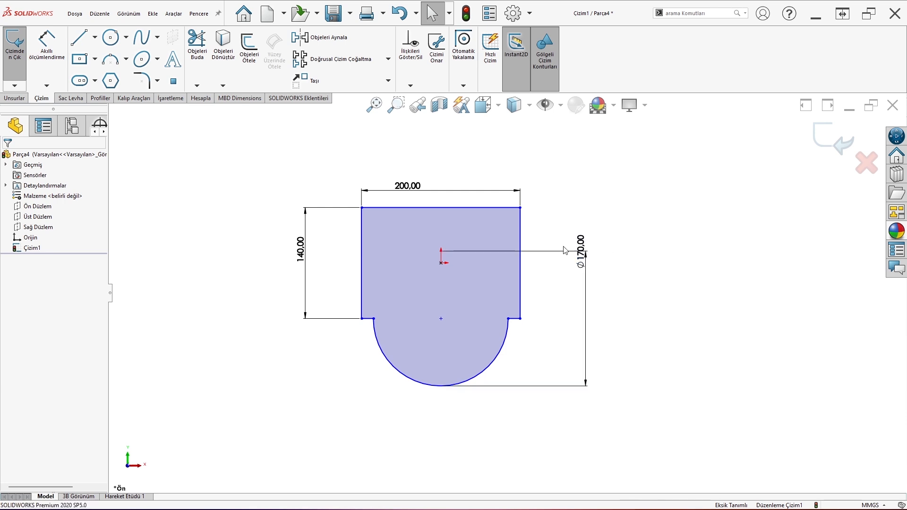
Dimension the outline's left vertical edge and its short lower-left horizontal edge relative to the origin.
{"action": "scroll", "coordinate": [593, 389], "scroll_direction": "down", "scroll_amount": 1}
{"action": "left_click", "coordinate": [47, 45]}
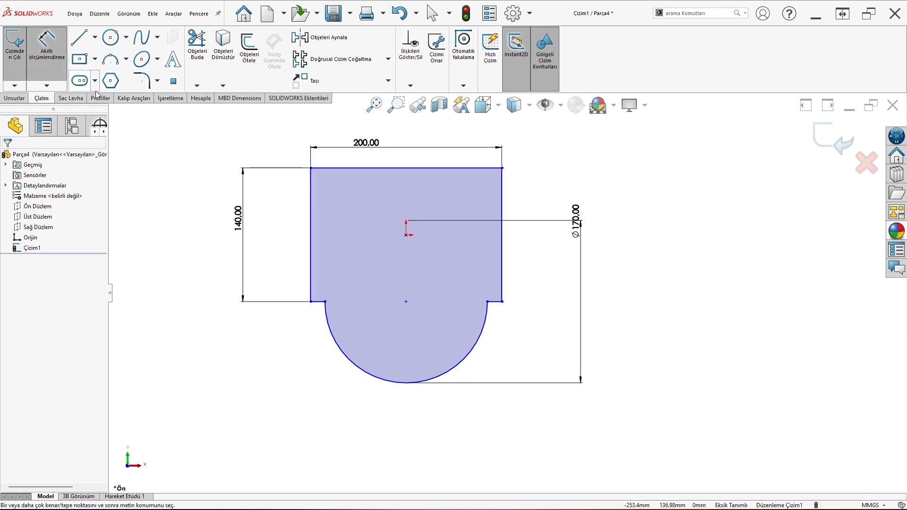
{"action": "left_click", "coordinate": [311, 227]}
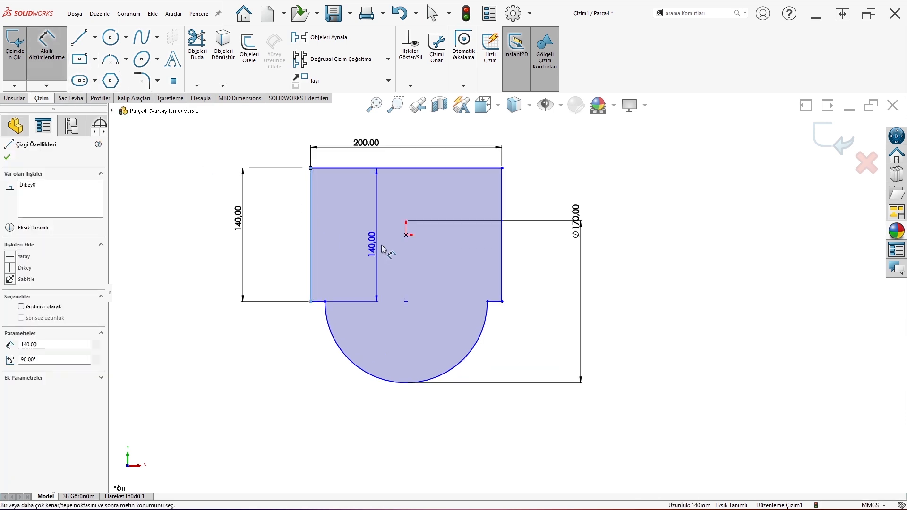
{"action": "left_click", "coordinate": [406, 235]}
{"action": "left_click", "coordinate": [370, 205]}
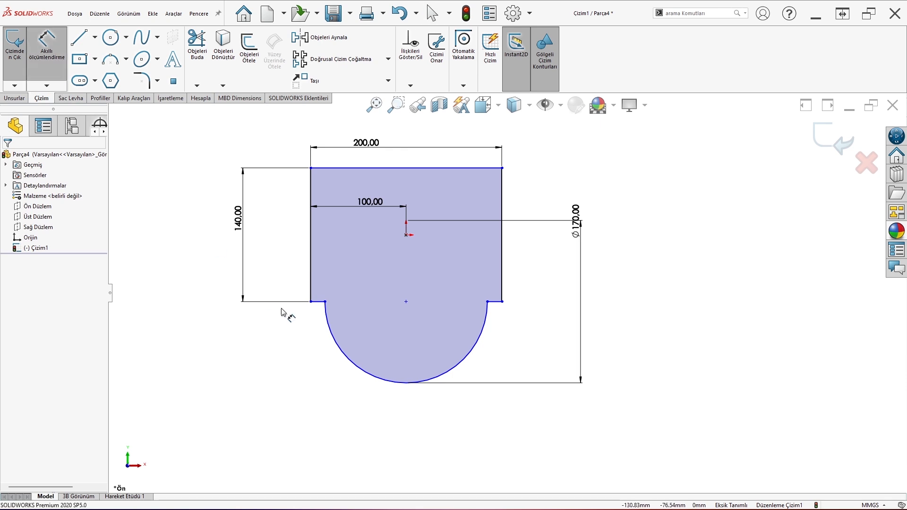
{"action": "left_click", "coordinate": [321, 304]}
{"action": "left_click", "coordinate": [406, 235]}
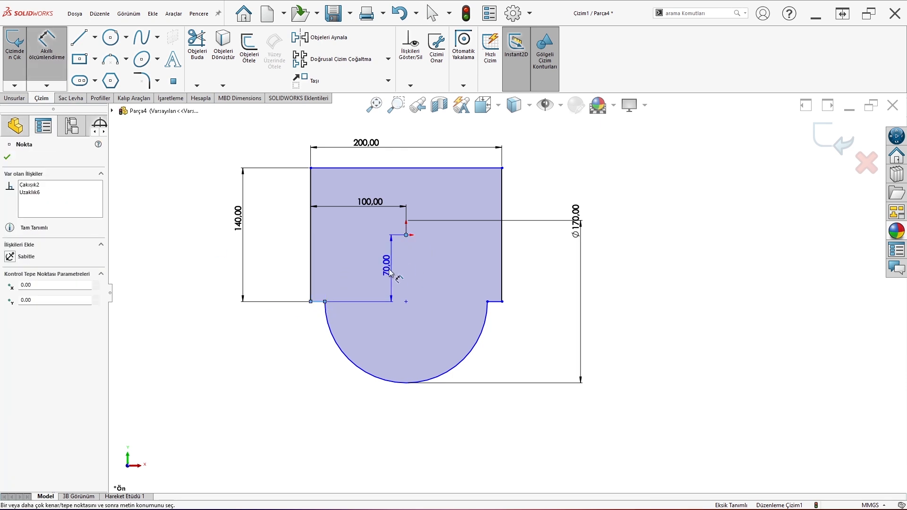
Dimension the vertical distances from the origin to the lower-left edge and to the centre of the lower arc.
{"action": "left_click", "coordinate": [380, 286]}
{"action": "key", "text": "Escape"}
{"action": "left_click", "coordinate": [47, 45]}
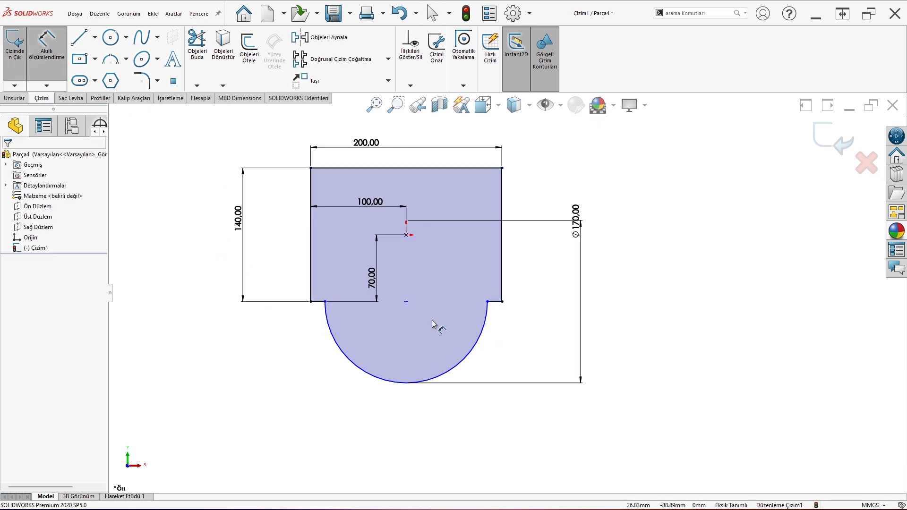
{"action": "left_click", "coordinate": [405, 301]}
{"action": "left_click", "coordinate": [406, 235]}
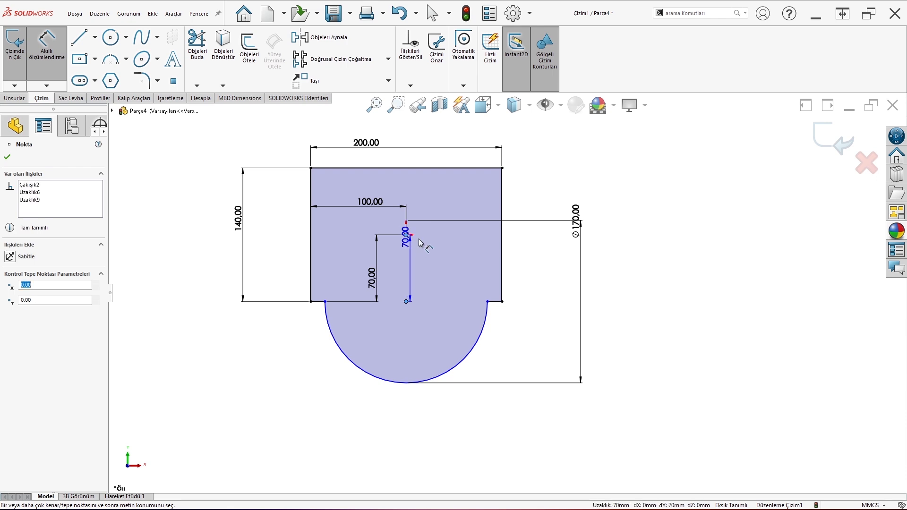
{"action": "left_click", "coordinate": [439, 246]}
{"action": "scroll", "coordinate": [527, 330], "scroll_direction": "down", "scroll_amount": 1}
{"action": "key", "text": "Escape"}
{"action": "left_click", "coordinate": [40, 42]}
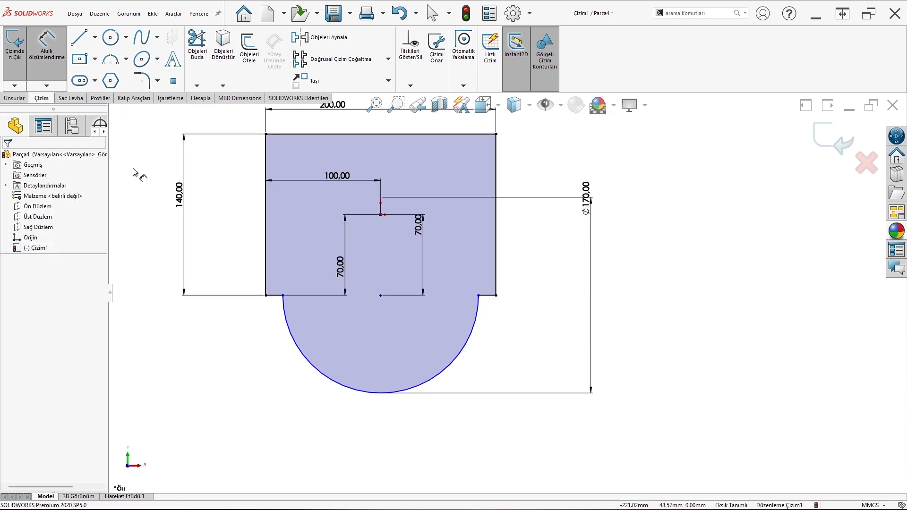
{"action": "left_click", "coordinate": [370, 392]}
{"action": "left_click", "coordinate": [259, 407]}
{"action": "key", "text": "Escape"}
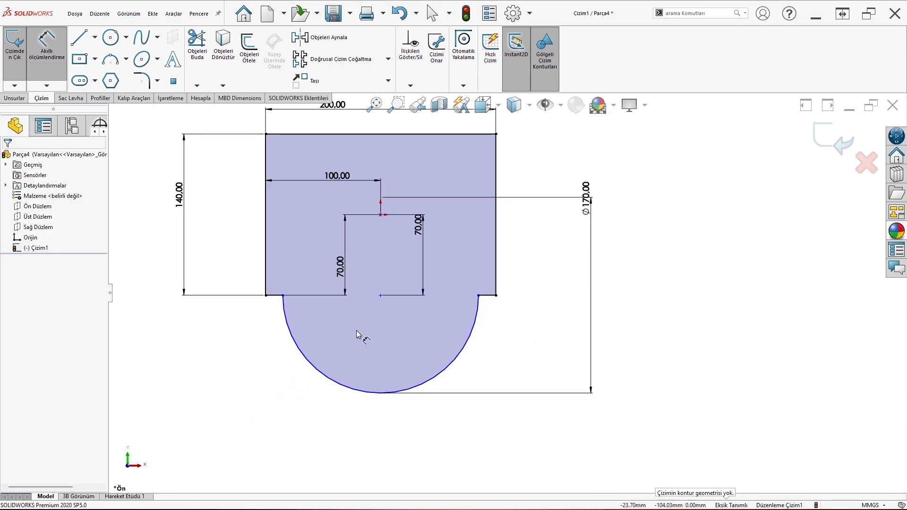
{"action": "left_click", "coordinate": [381, 296]}
{"action": "scroll", "coordinate": [381, 294], "scroll_direction": "up", "scroll_amount": 1}
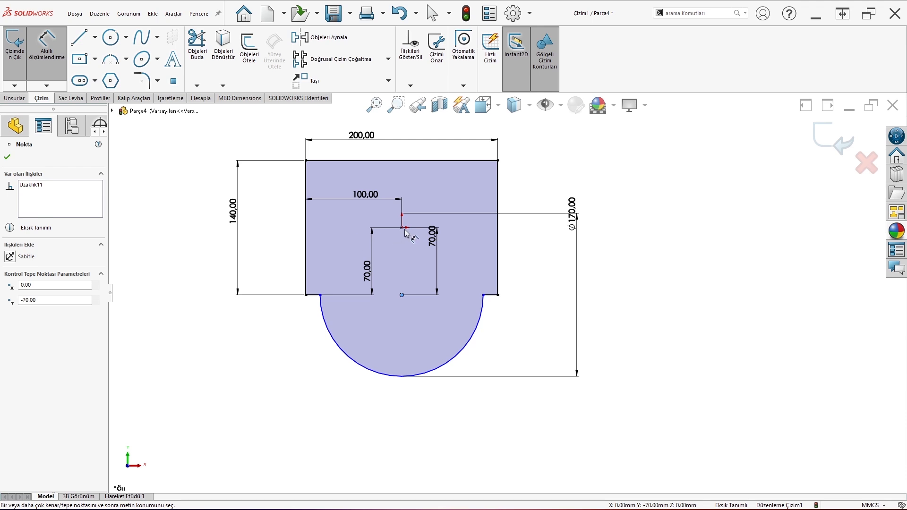
{"action": "left_click", "coordinate": [490, 298]}
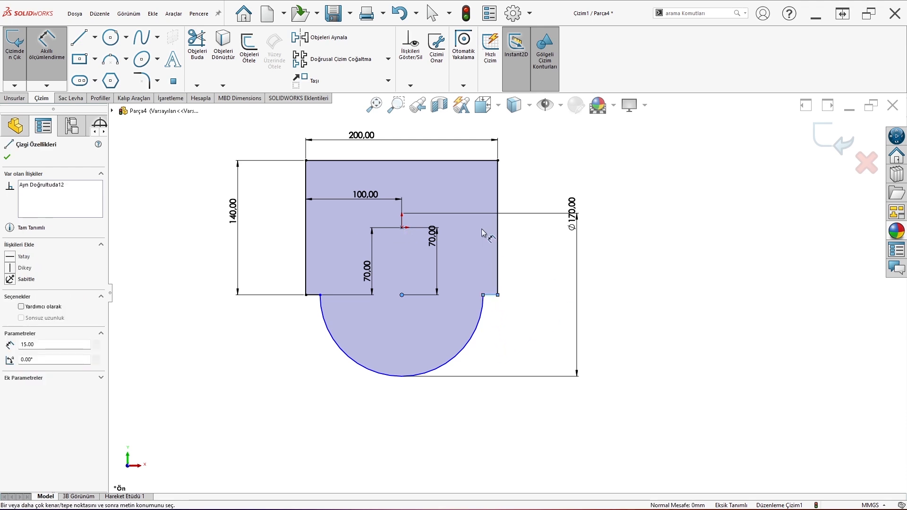
{"action": "left_click", "coordinate": [404, 230]}
{"action": "left_click", "coordinate": [527, 242]}
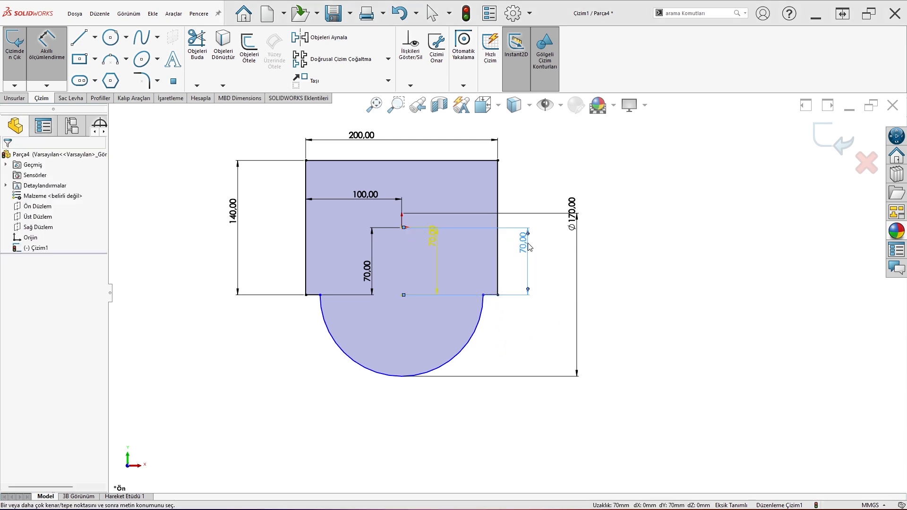
{"action": "left_click", "coordinate": [485, 283]}
Dimension the short lower-right ledge as 15 mm and place its dimension text beside the right edge of the profile.
{"action": "left_click", "coordinate": [490, 294]}
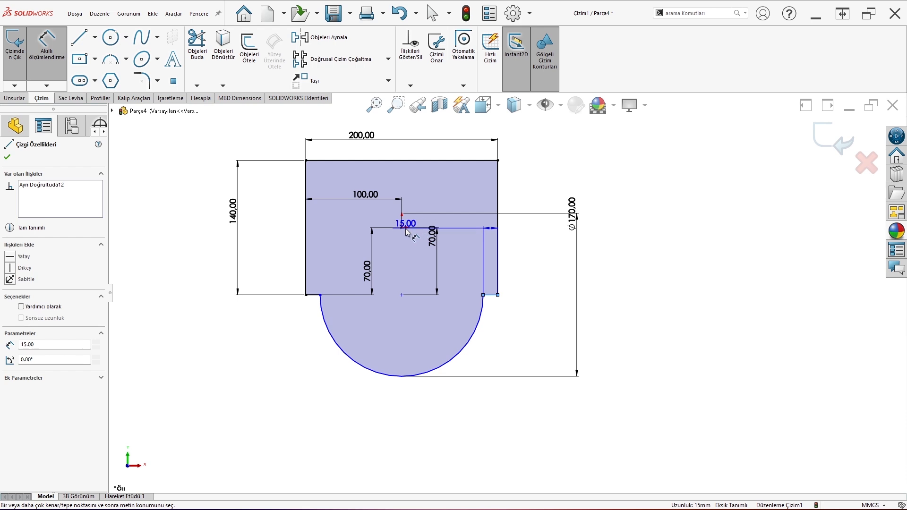
{"action": "left_click", "coordinate": [405, 231]}
{"action": "key", "text": "Return"}
{"action": "key", "text": "Escape"}
{"action": "scroll", "coordinate": [551, 261], "scroll_direction": "down", "scroll_amount": 1}
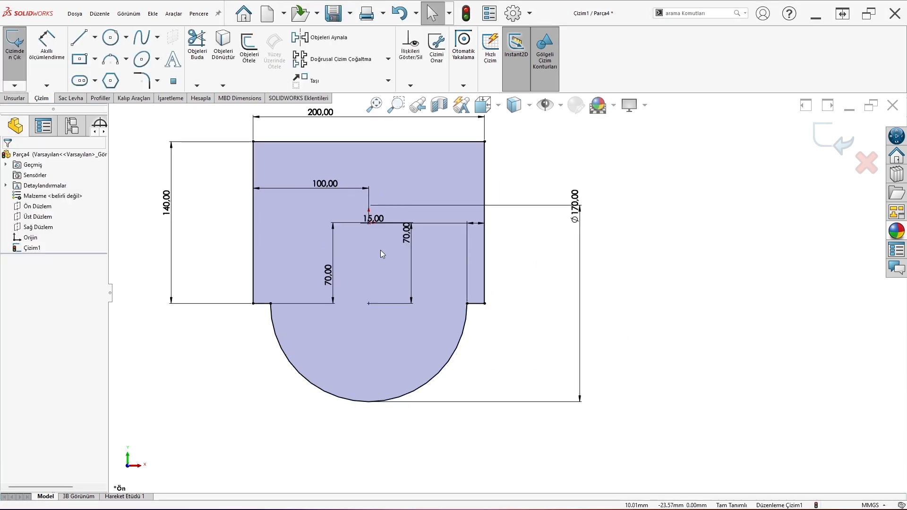
{"action": "left_click_drag", "start_coordinate": [378, 223], "coordinate": [471, 265]}
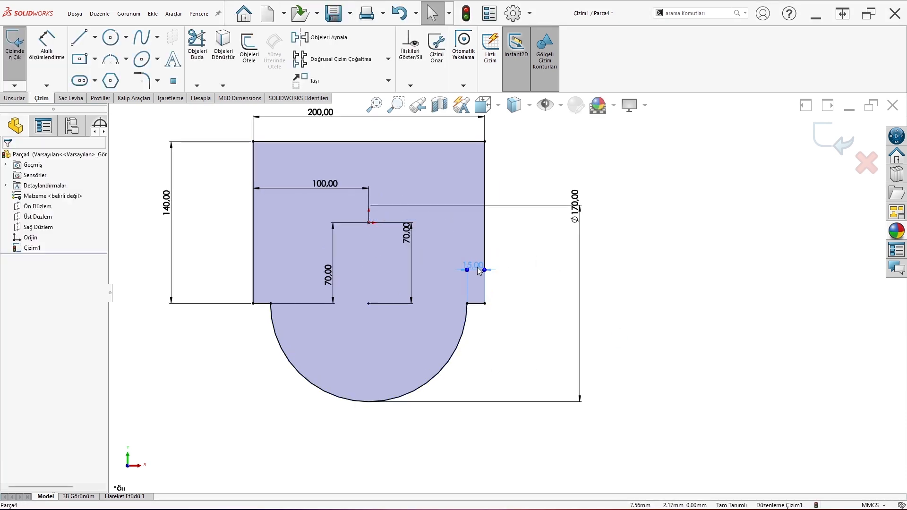
{"action": "left_click", "coordinate": [46, 47]}
{"action": "key", "text": "Escape"}
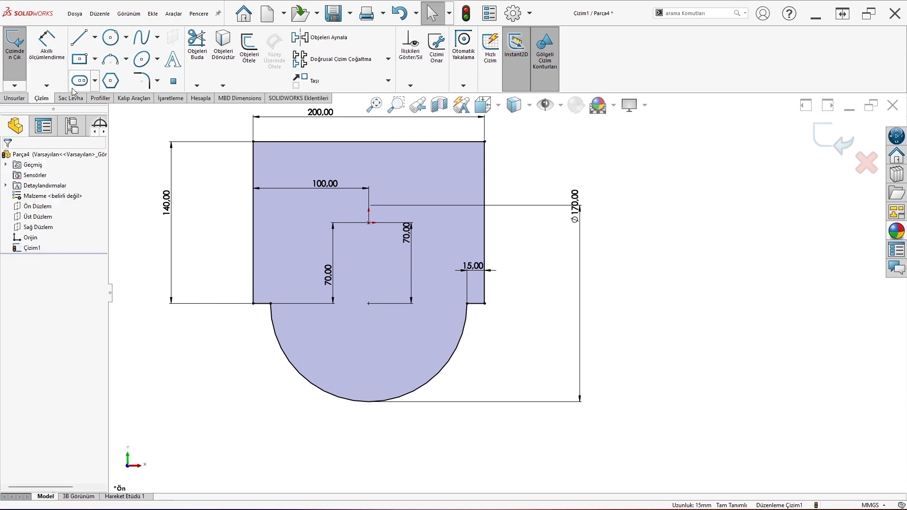
{"action": "left_click", "coordinate": [110, 38]}
{"action": "left_click", "coordinate": [369, 303]}
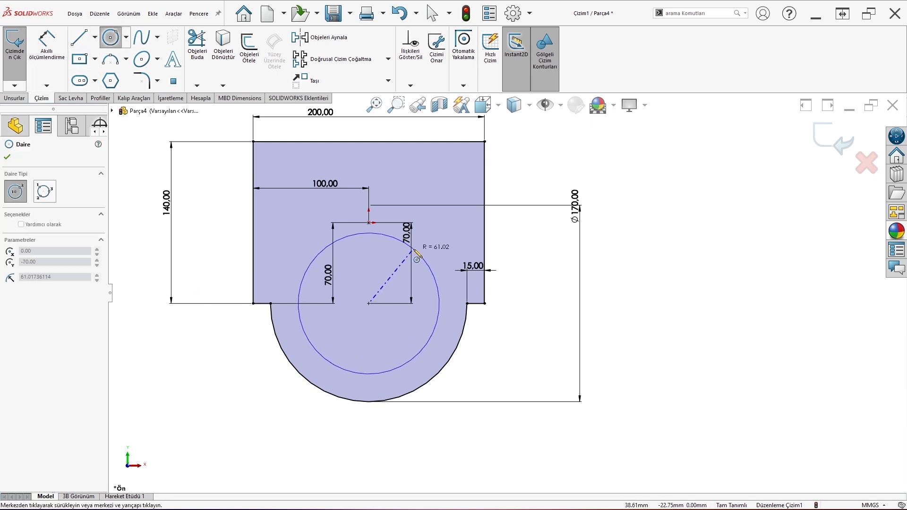
{"action": "key", "text": "Escape"}
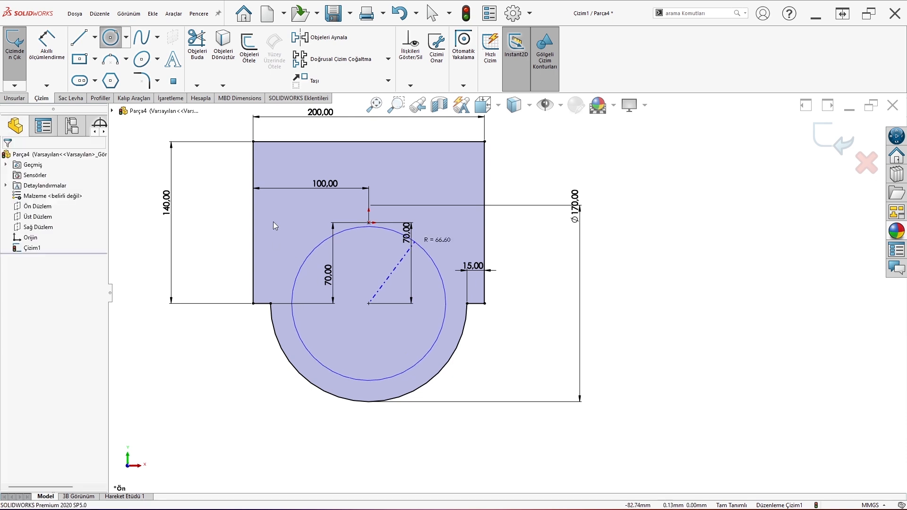
Extrude the closed profile 35 mm using the mid-plane end condition.
{"action": "left_click", "coordinate": [14, 98]}
{"action": "left_click", "coordinate": [18, 50]}
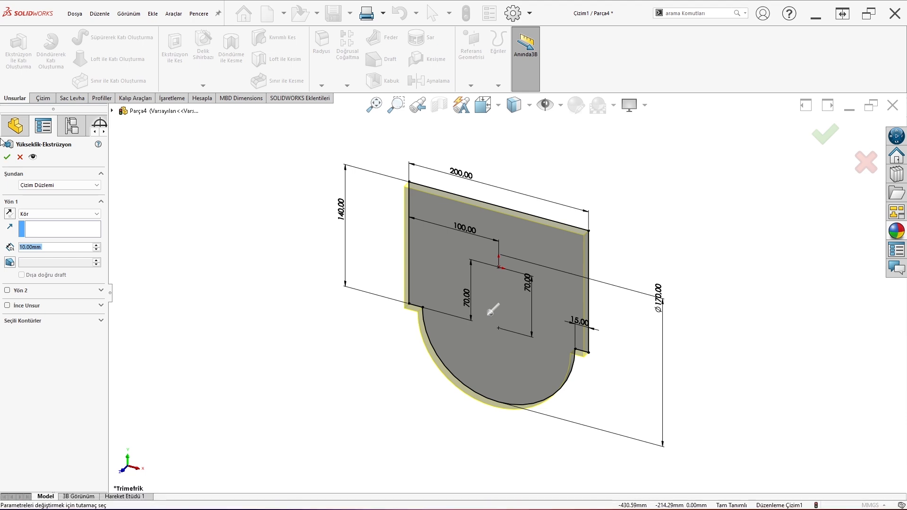
{"action": "left_click", "coordinate": [35, 213]}
{"action": "left_click", "coordinate": [34, 248]}
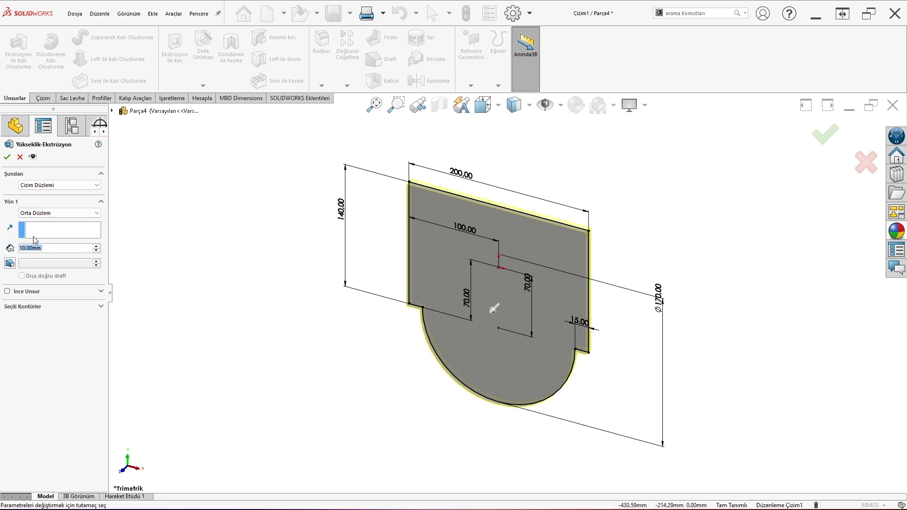
{"action": "type", "text": "35"}
{"action": "key", "text": "Return"}
{"action": "key", "text": "Return"}
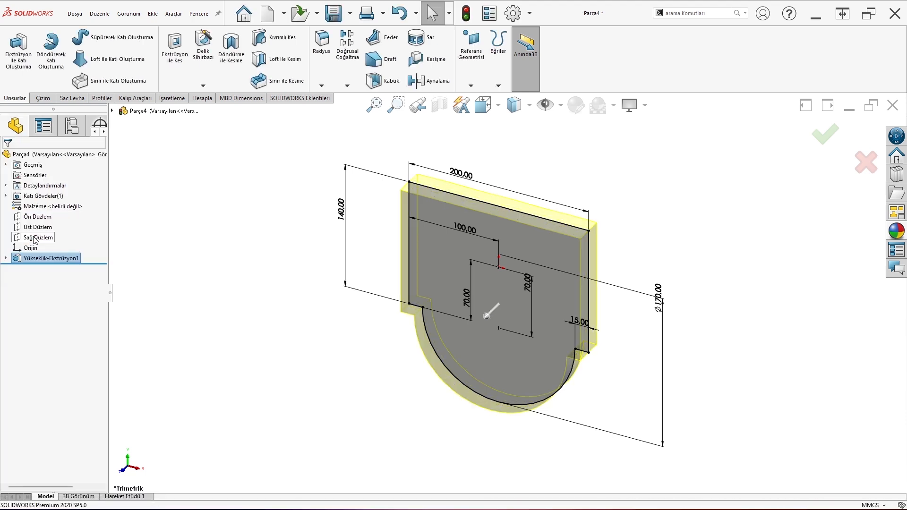
{"action": "middle_click_drag", "start_coordinate": [393, 302], "coordinate": [489, 196]}
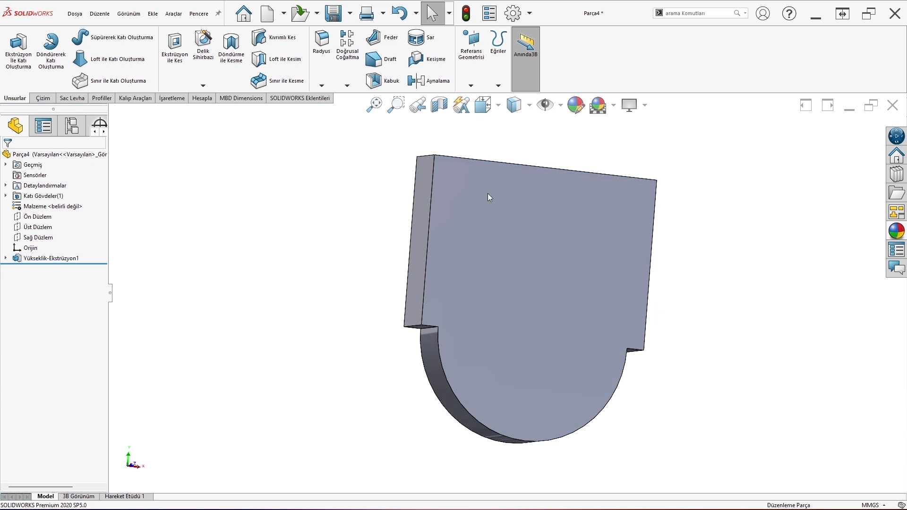
{"action": "left_click", "coordinate": [576, 105]}
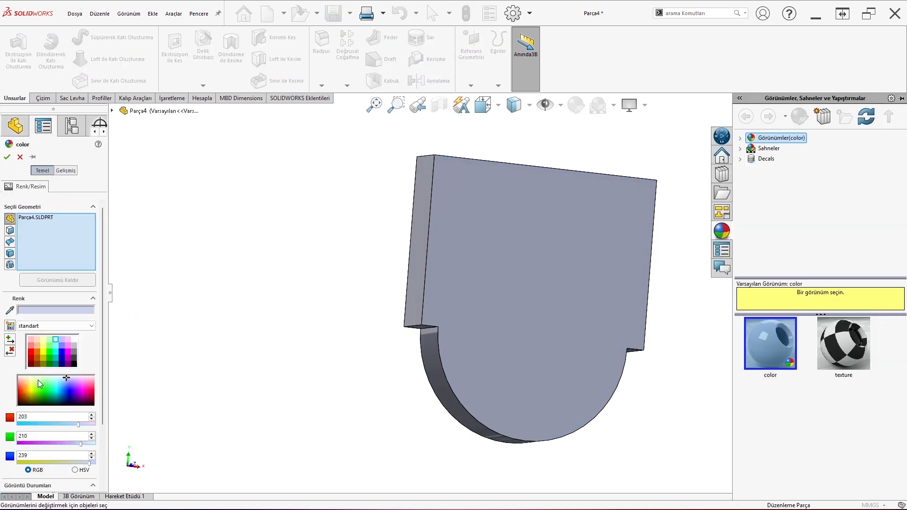
{"action": "left_click", "coordinate": [52, 347]}
{"action": "left_click", "coordinate": [53, 352]}
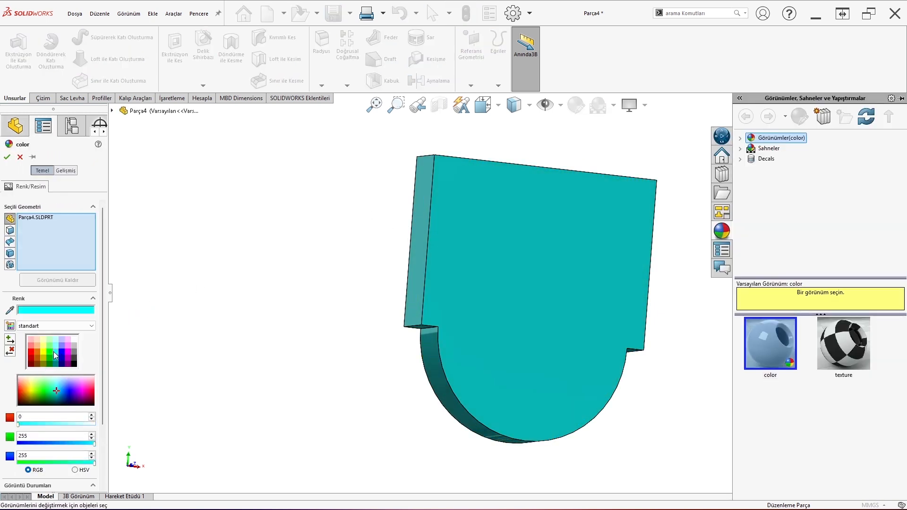
{"action": "left_click", "coordinate": [49, 352]}
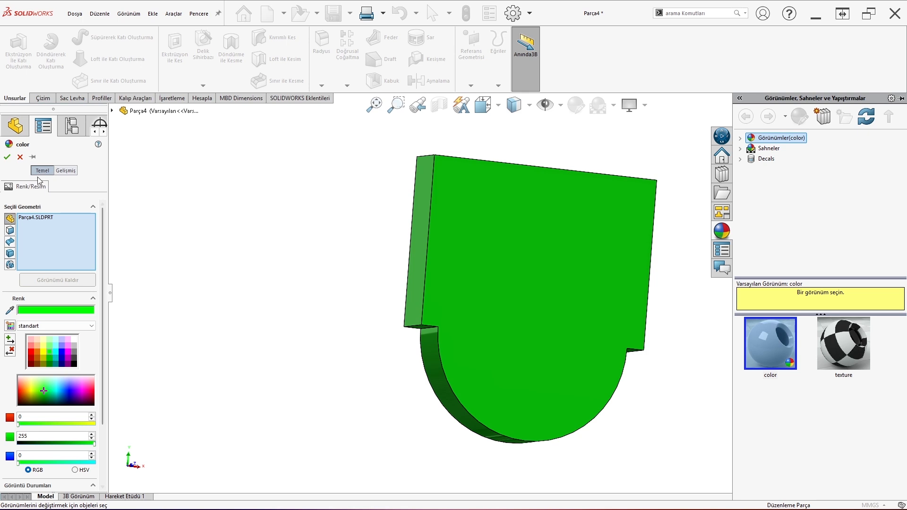
{"action": "left_click", "coordinate": [20, 157]}
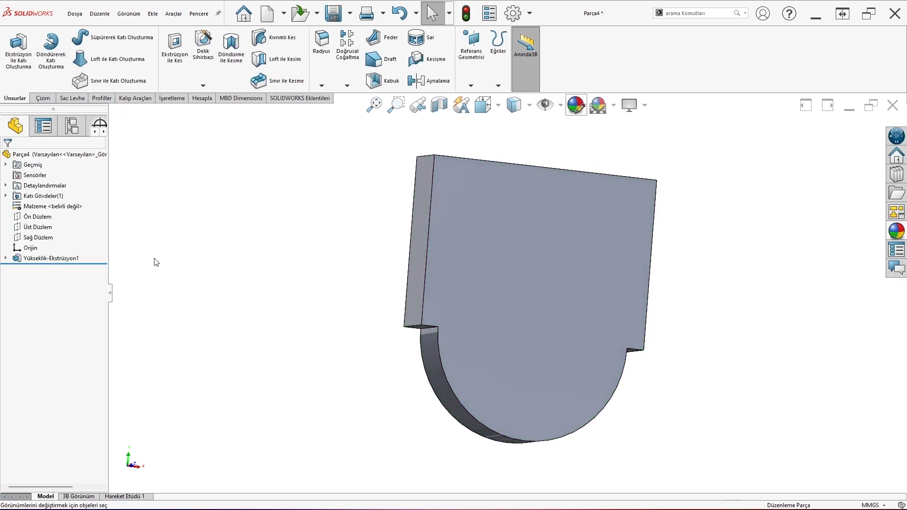
Apply a bright green colour (RGB 0, 255, 0) to the whole part.
{"action": "left_click", "coordinate": [52, 354]}
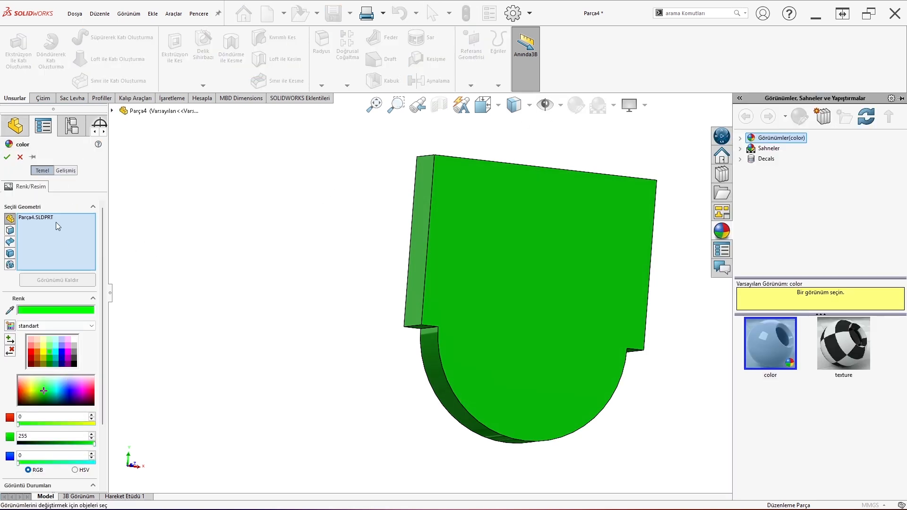
{"action": "left_click", "coordinate": [7, 157]}
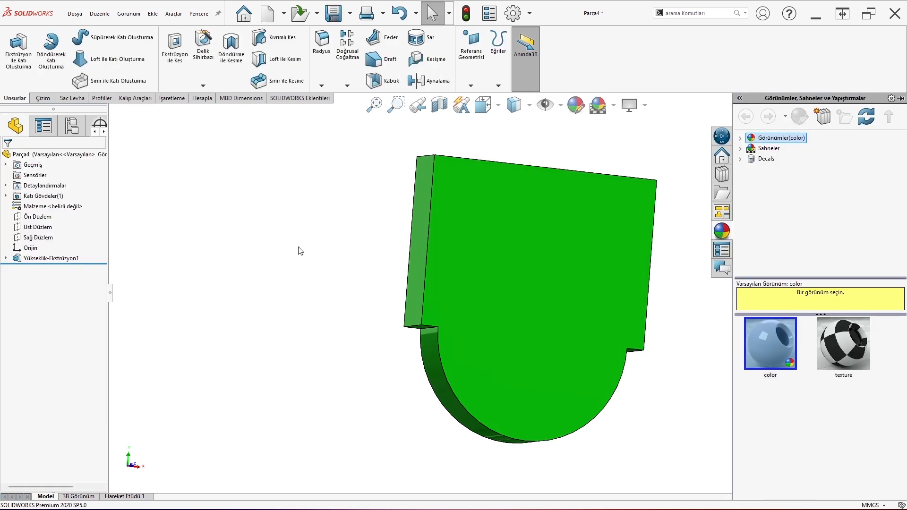
Sketch a circle about 91 mm in diameter on the front face, with its centre moved onto the lower arc's centre.
{"action": "left_click", "coordinate": [477, 276]}
{"action": "left_click", "coordinate": [519, 247]}
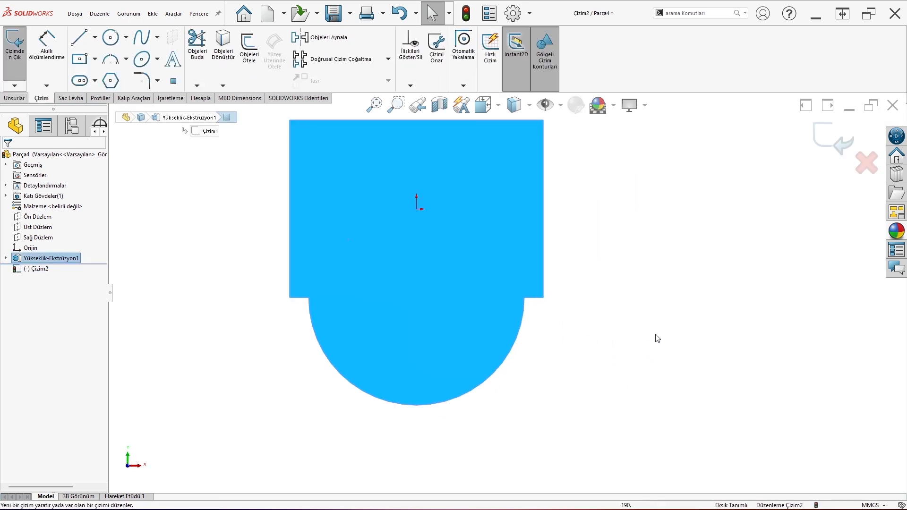
{"action": "left_click", "coordinate": [111, 37]}
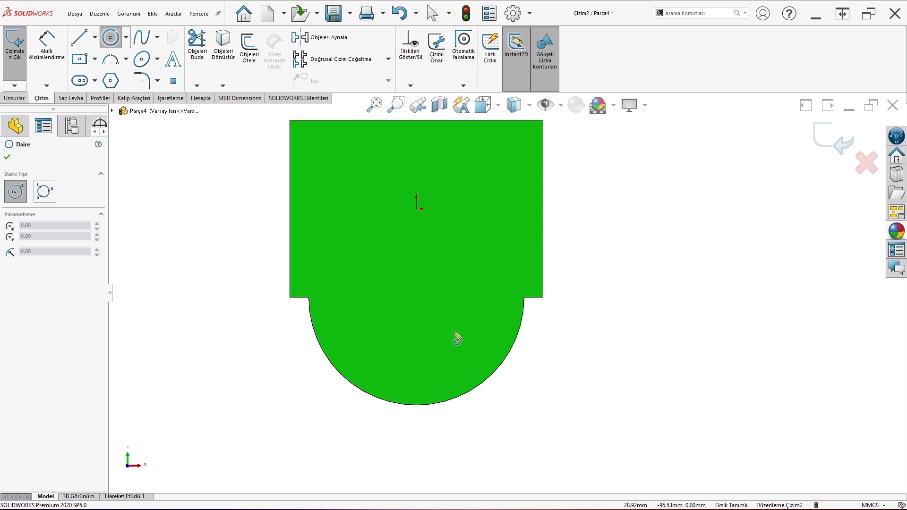
{"action": "left_click", "coordinate": [416, 307]}
{"action": "left_click", "coordinate": [441, 255]}
{"action": "key", "text": "Escape"}
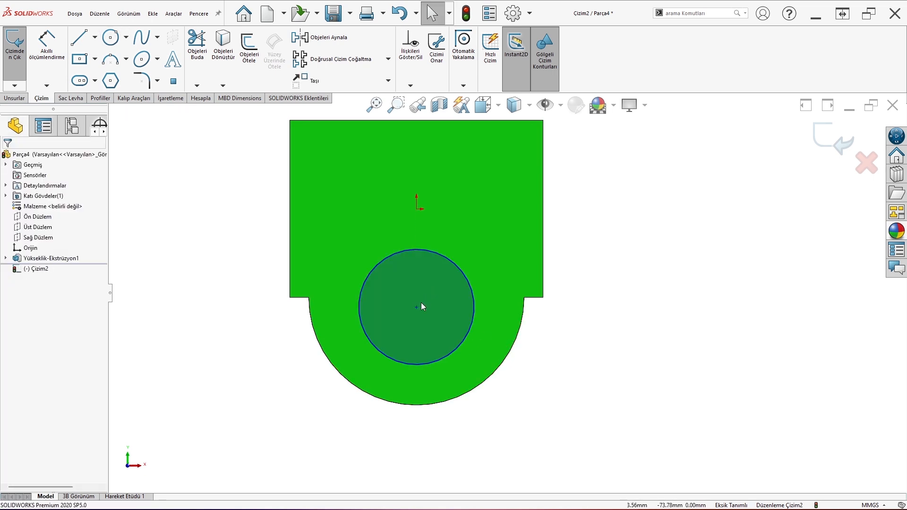
{"action": "mouse_move", "coordinate": [416, 307]}
{"action": "left_mouse_down"}
{"action": "mouse_move", "coordinate": [506, 356]}
{"action": "mouse_move", "coordinate": [406, 307]}
{"action": "mouse_move", "coordinate": [417, 298]}
{"action": "left_mouse_up"}
{"action": "key", "text": "Escape"}
Dimension the sketched circle on the front face with a diameter of 140 mm.
{"action": "left_click", "coordinate": [50, 54]}
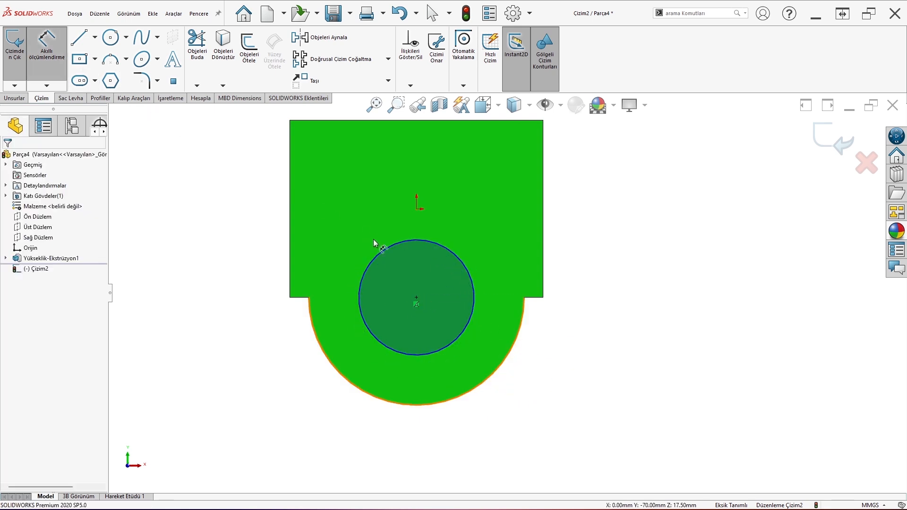
{"action": "left_click", "coordinate": [440, 250]}
{"action": "left_click", "coordinate": [620, 232]}
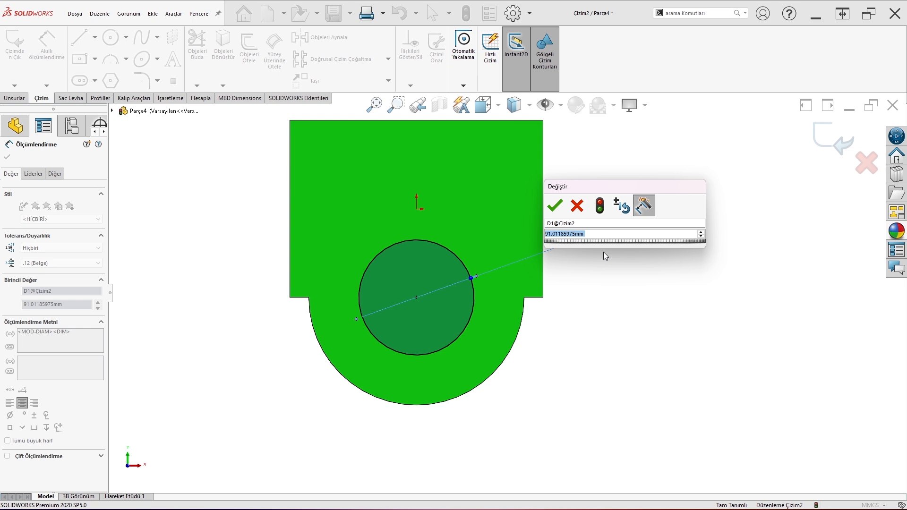
{"action": "type", "text": "140"}
{"action": "key", "text": "Return"}
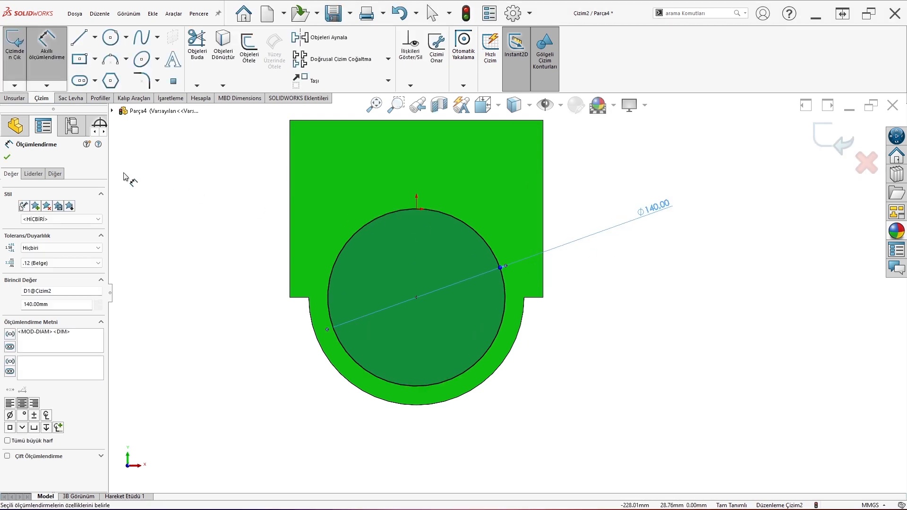
{"action": "key", "text": "Escape"}
Cut-extrude the circle to a blind depth of 32 mm into the plate.
{"action": "left_click", "coordinate": [174, 46]}
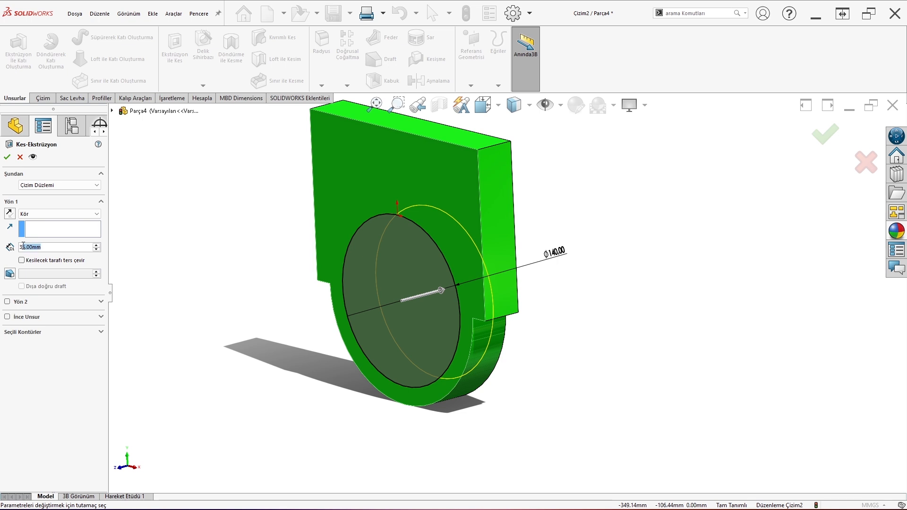
{"action": "type", "text": "32"}
{"action": "key", "text": "Return"}
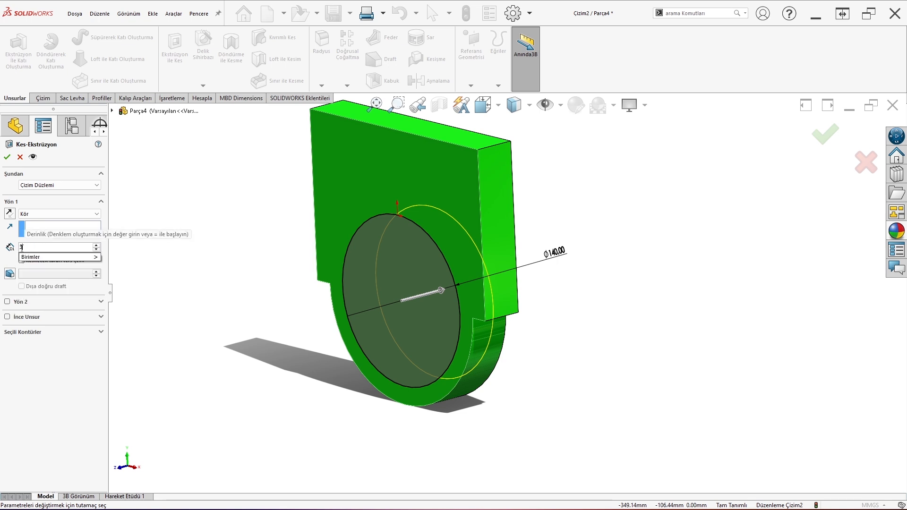
{"action": "key", "text": "Return"}
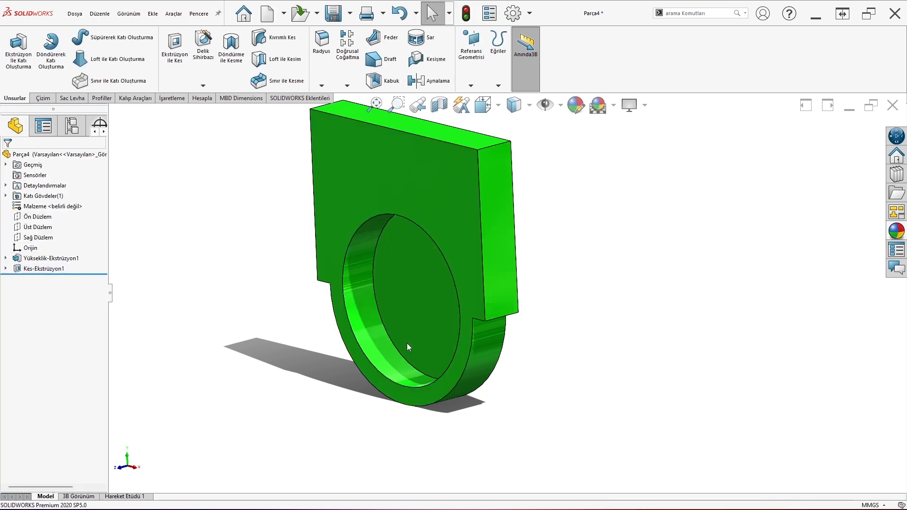
Sketch a circle about 106 mm in diameter on the pocket floor, concentric with the pocket.
{"action": "middle_click_drag", "start_coordinate": [407, 344], "coordinate": [424, 317]}
{"action": "scroll", "coordinate": [424, 317], "scroll_direction": "down", "scroll_amount": 1}
{"action": "middle_click_drag", "start_coordinate": [424, 316], "coordinate": [449, 297]}
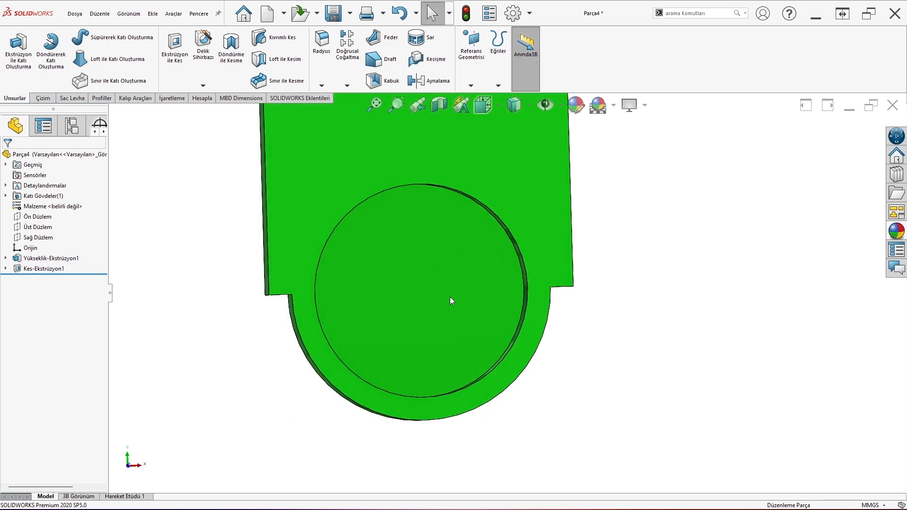
{"action": "key", "text": "ctrl+8"}
{"action": "left_click", "coordinate": [446, 298]}
{"action": "left_click", "coordinate": [488, 265]}
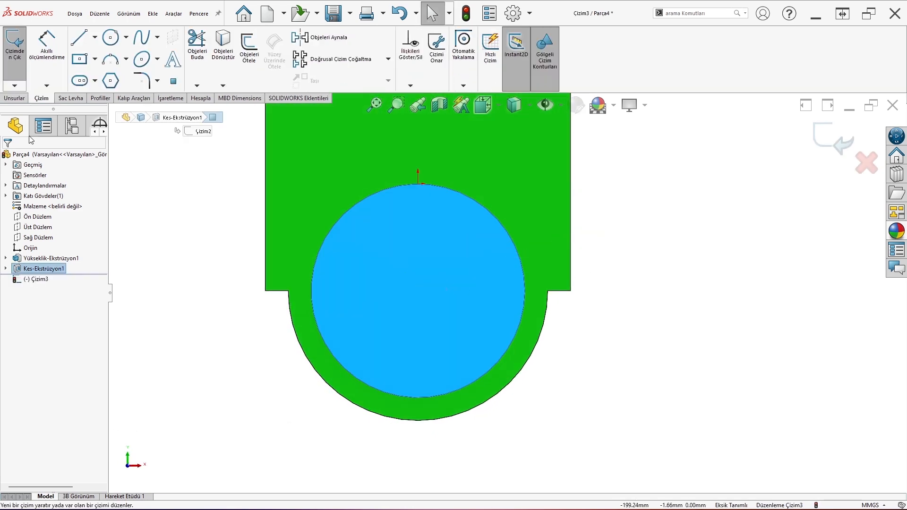
{"action": "left_click", "coordinate": [110, 37]}
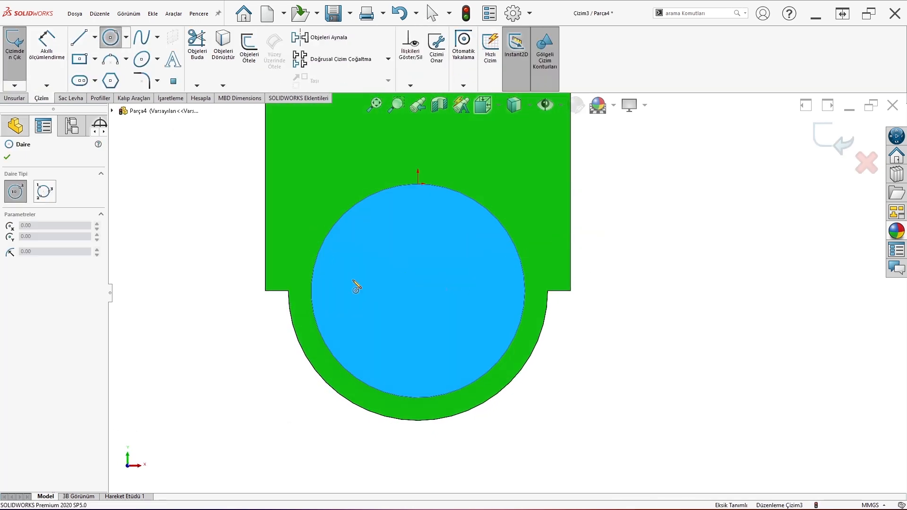
{"action": "left_click", "coordinate": [417, 291]}
{"action": "left_click", "coordinate": [419, 210]}
{"action": "key", "text": "Escape"}
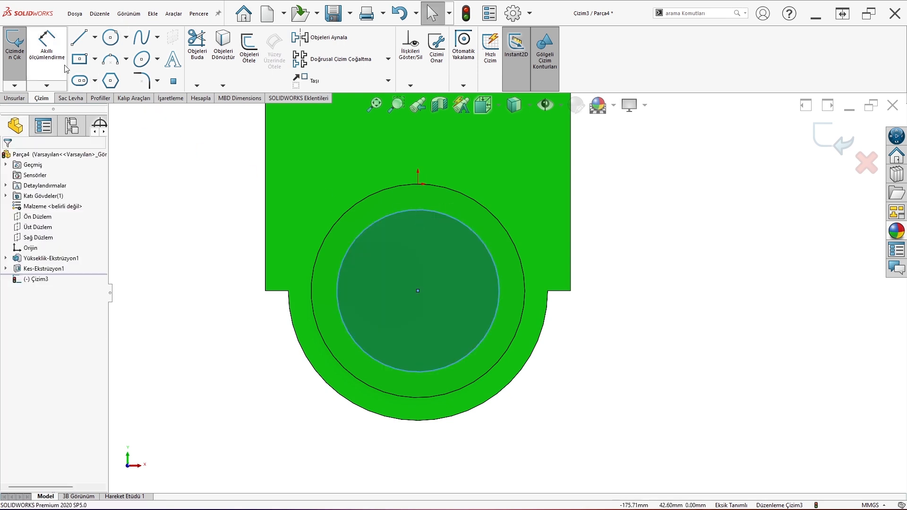
Dimension the circle on the pocket floor with a diameter of 120 mm.
{"action": "left_click", "coordinate": [47, 46]}
{"action": "left_click", "coordinate": [484, 246]}
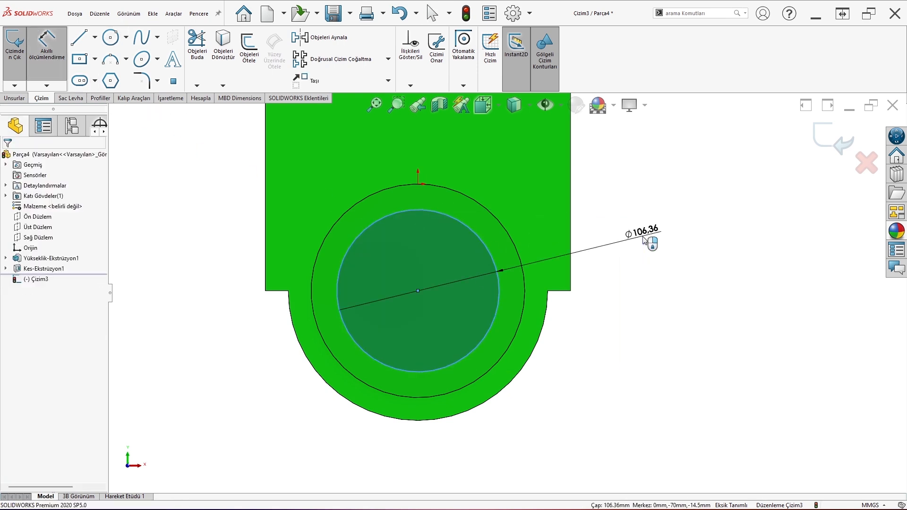
{"action": "left_click", "coordinate": [644, 236]}
{"action": "key", "text": "Return"}
{"action": "key", "text": "Escape"}
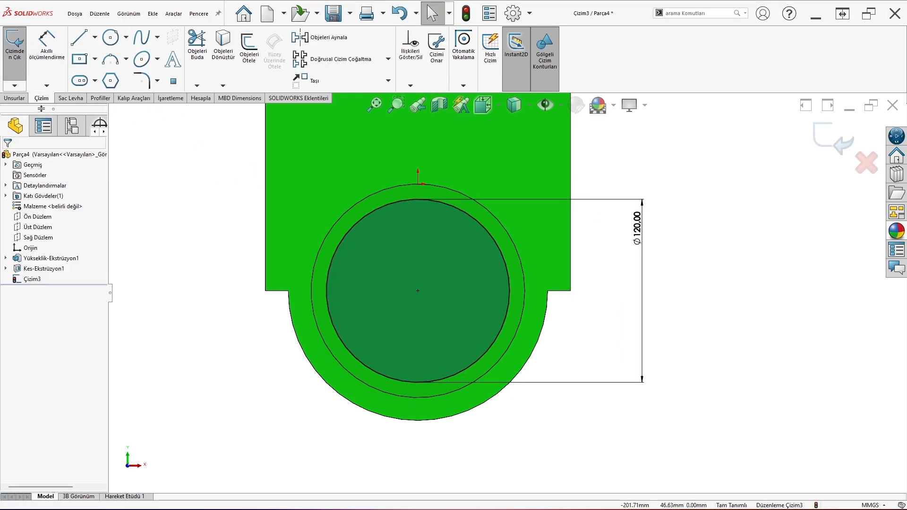
Cut-extrude the 120 mm circle through the pocket floor with a blind depth of 32 mm.
{"action": "left_click", "coordinate": [16, 99]}
{"action": "left_click", "coordinate": [176, 62]}
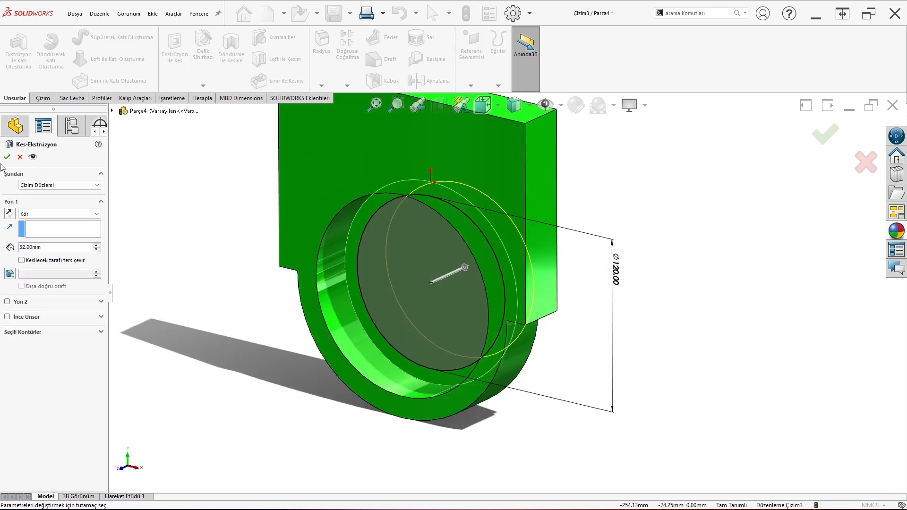
{"action": "left_click", "coordinate": [7, 157]}
{"action": "middle_click_drag", "start_coordinate": [395, 330], "coordinate": [445, 266]}
{"action": "scroll", "coordinate": [445, 265], "scroll_direction": "down", "scroll_amount": 3}
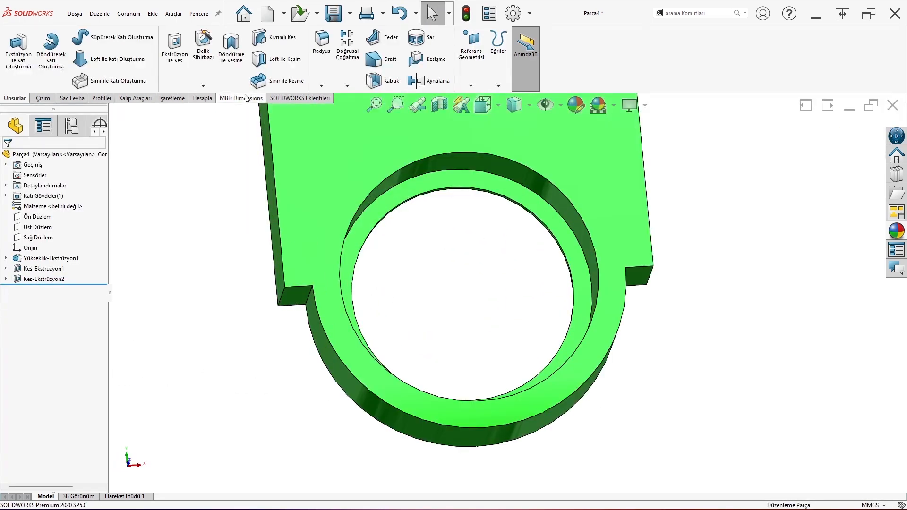
Fillet the two inner corner edges where the rounded lower end meets the plate with a 10 mm radius.
{"action": "left_click", "coordinate": [319, 47]}
{"action": "scroll", "coordinate": [314, 260], "scroll_direction": "down", "scroll_amount": 3}
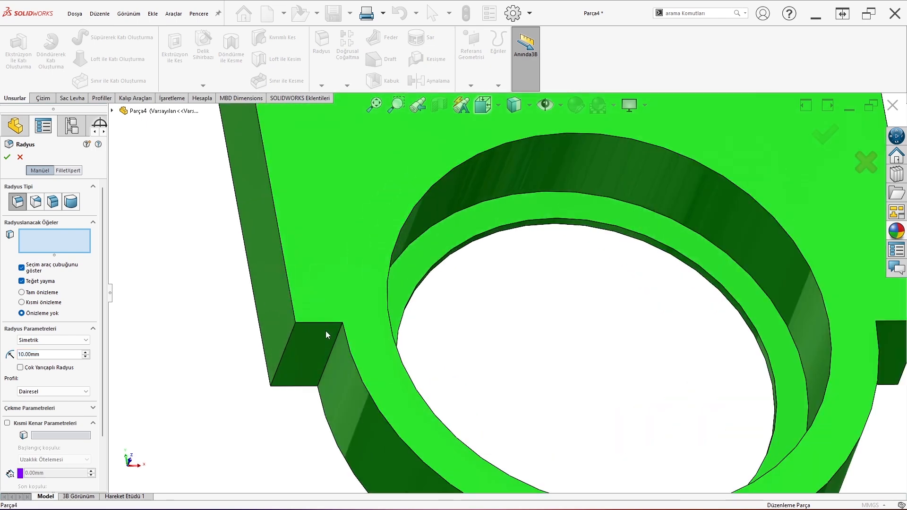
{"action": "left_click", "coordinate": [336, 339]}
{"action": "middle_click_drag", "start_coordinate": [336, 340], "coordinate": [683, 339]}
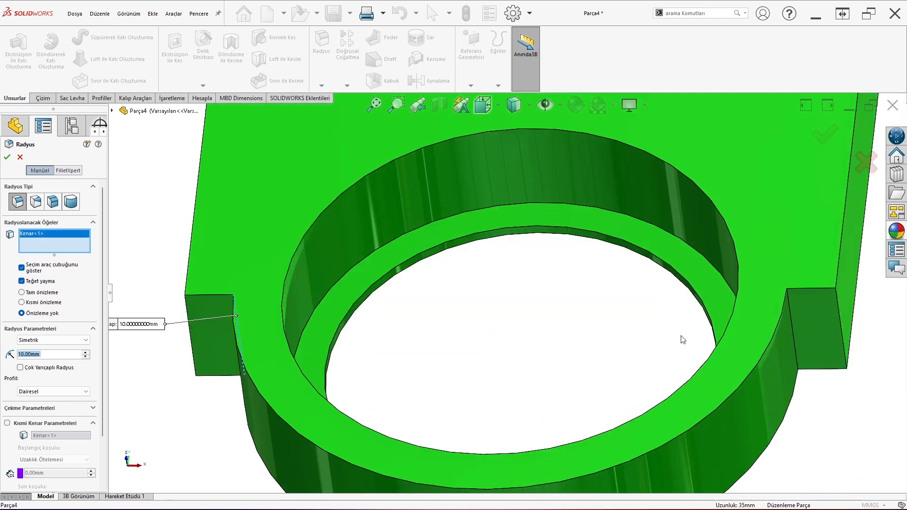
{"action": "left_click", "coordinate": [775, 328]}
{"action": "middle_click_drag", "start_coordinate": [775, 327], "coordinate": [182, 385]}
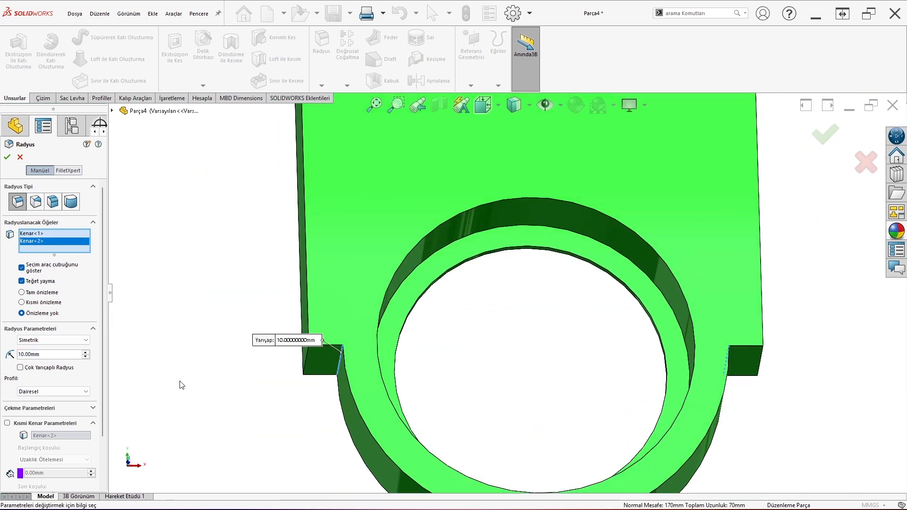
{"action": "left_click", "coordinate": [8, 161]}
{"action": "middle_click_drag", "start_coordinate": [417, 229], "coordinate": [459, 328]}
{"action": "scroll", "coordinate": [459, 328], "scroll_direction": "up", "scroll_amount": 3}
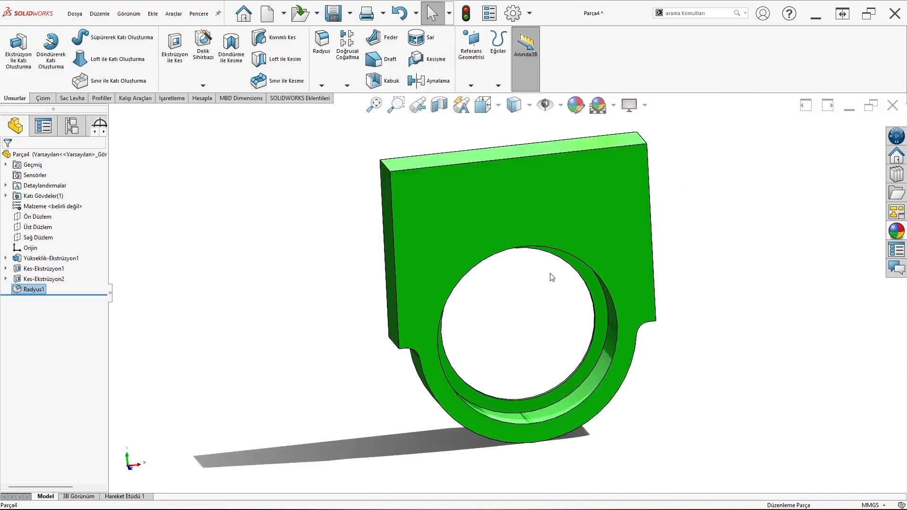
Sketch a corner rectangle about 16 mm high across the plate's full width on the back face, just below the upper edge.
{"action": "middle_click_drag", "start_coordinate": [552, 278], "coordinate": [527, 231]}
{"action": "scroll", "coordinate": [527, 229], "scroll_direction": "down", "scroll_amount": 2}
{"action": "mouse_move", "coordinate": [574, 208]}
{"action": "middle_mouse_down"}
{"action": "mouse_move", "coordinate": [542, 209]}
{"action": "mouse_move", "coordinate": [577, 198]}
{"action": "middle_mouse_up"}
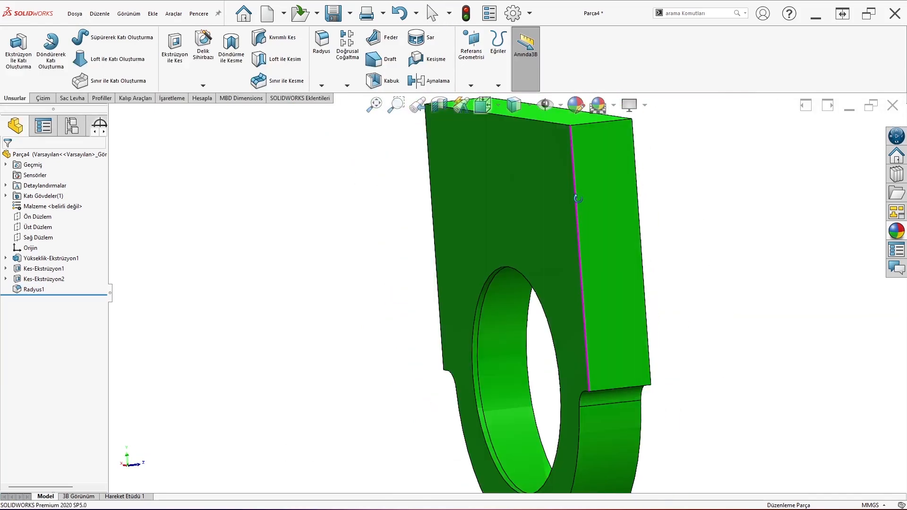
{"action": "left_click_drag", "start_coordinate": [578, 199], "coordinate": [616, 185]}
{"action": "left_click", "coordinate": [502, 169]}
{"action": "left_click", "coordinate": [538, 144]}
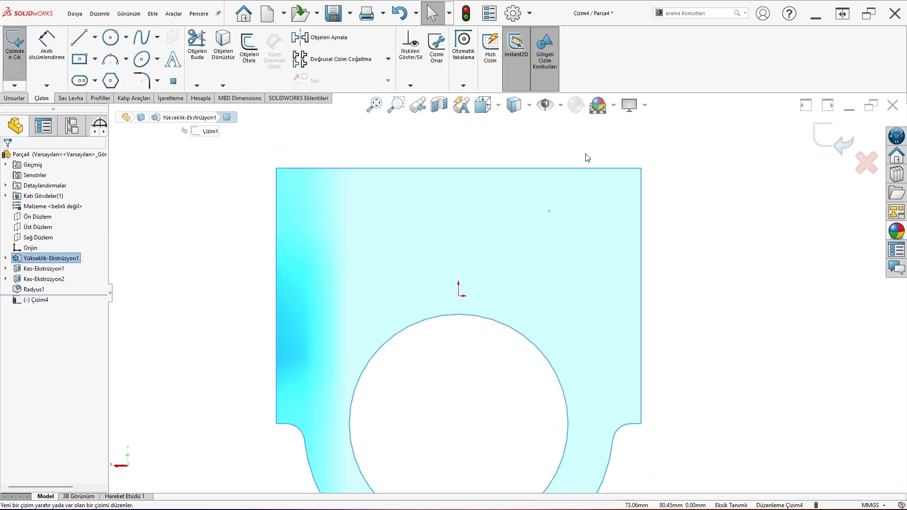
{"action": "left_click", "coordinate": [80, 59]}
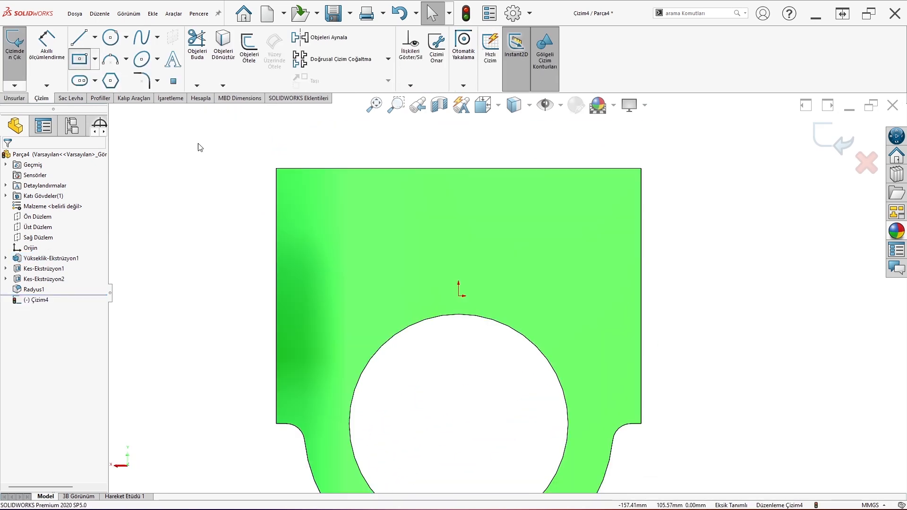
{"action": "left_click", "coordinate": [277, 192]}
{"action": "key", "text": "Escape"}
{"action": "left_click", "coordinate": [80, 59]}
{"action": "left_click", "coordinate": [15, 191]}
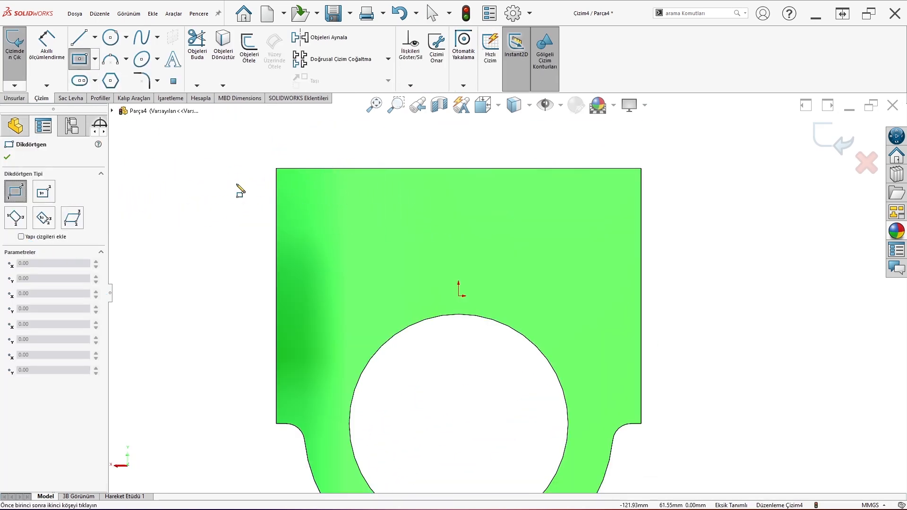
{"action": "left_click", "coordinate": [276, 187]}
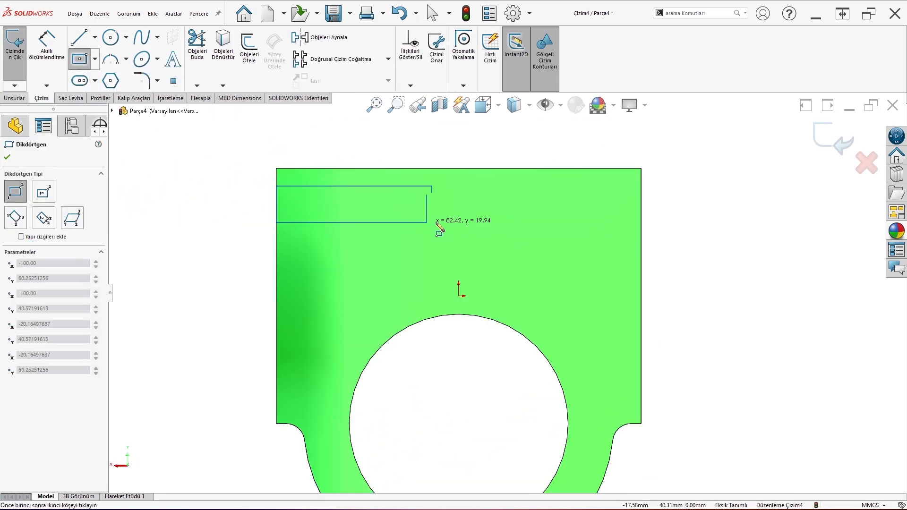
{"action": "left_click", "coordinate": [641, 216]}
{"action": "key", "text": "Escape"}
Dimension the height of the rectangle on the back face as 20 mm.
{"action": "left_click", "coordinate": [47, 48]}
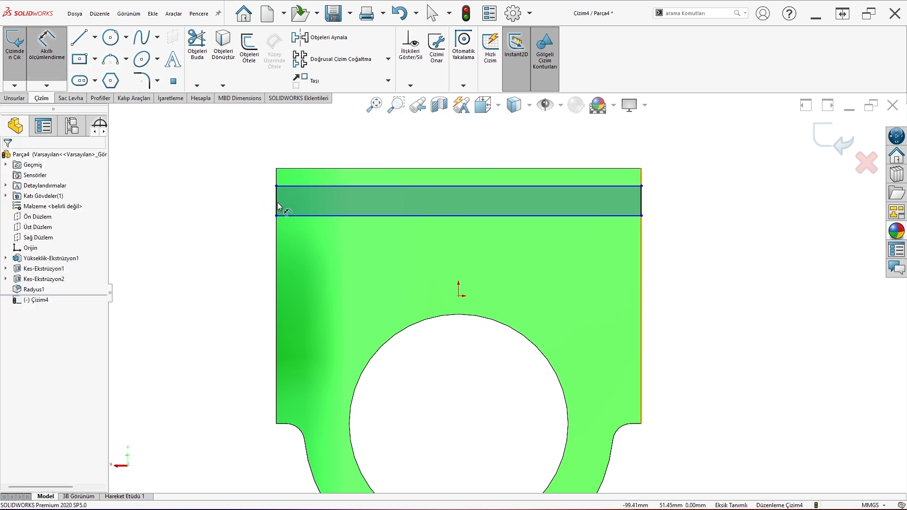
{"action": "left_click", "coordinate": [278, 207]}
{"action": "left_click", "coordinate": [233, 205]}
{"action": "type", "text": "20"}
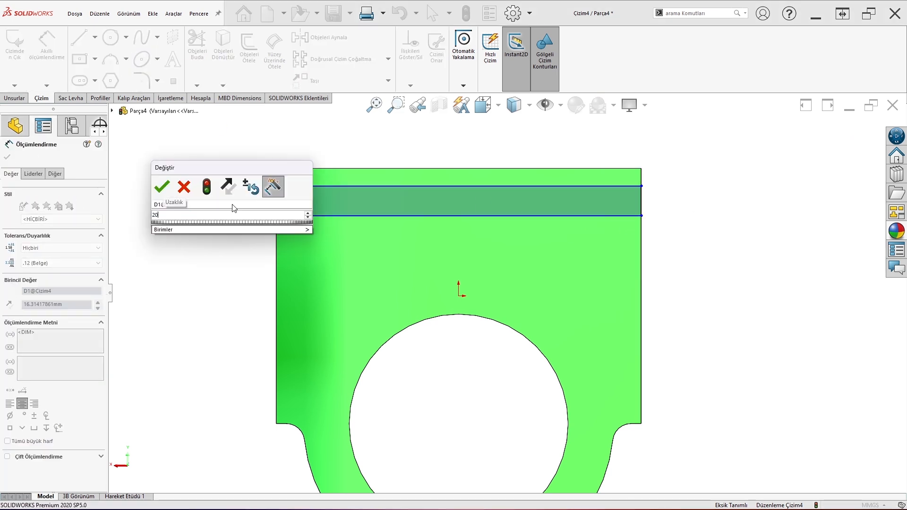
{"action": "key", "text": "Return"}
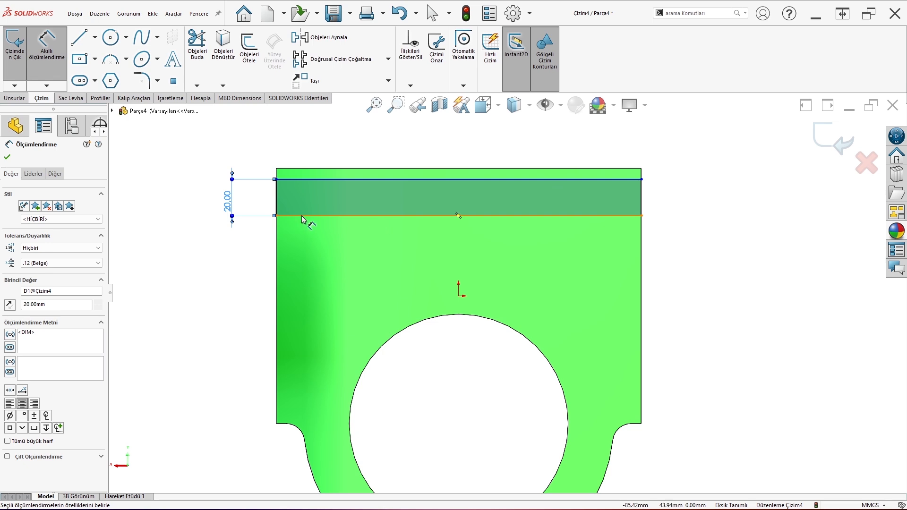
Dimension the distance between the rectangle's upper side and the plate's upper edge as 5 mm.
{"action": "left_click", "coordinate": [349, 180]}
{"action": "left_click", "coordinate": [368, 169]}
{"action": "left_click", "coordinate": [302, 138]}
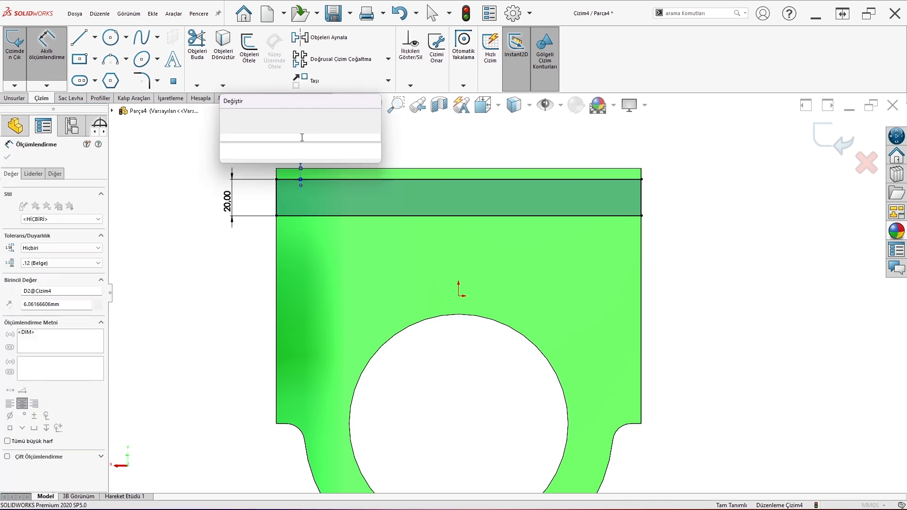
{"action": "type", "text": "5"}
{"action": "key", "text": "Return"}
{"action": "key", "text": "Escape"}
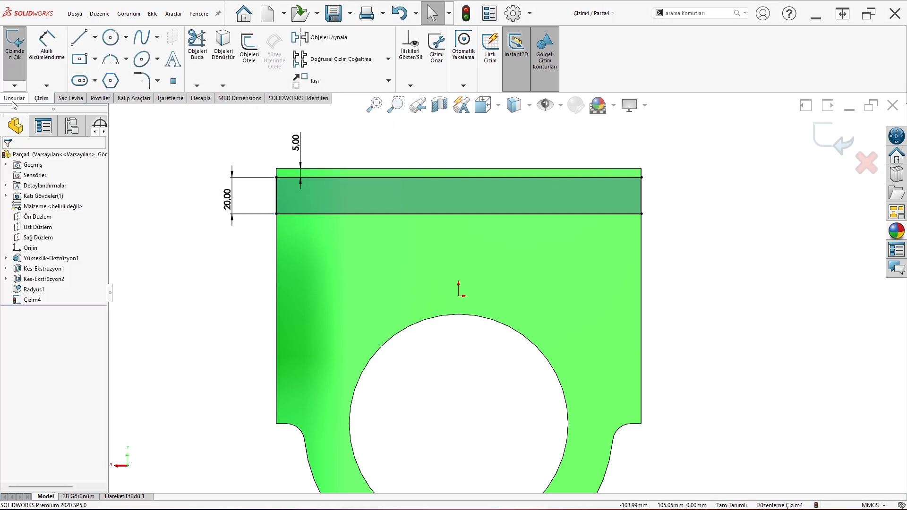
Extrude the rectangle as a merged boss 4 mm out from the back face.
{"action": "left_click", "coordinate": [14, 98]}
{"action": "left_click", "coordinate": [18, 50]}
{"action": "type", "text": "4.00mm"}
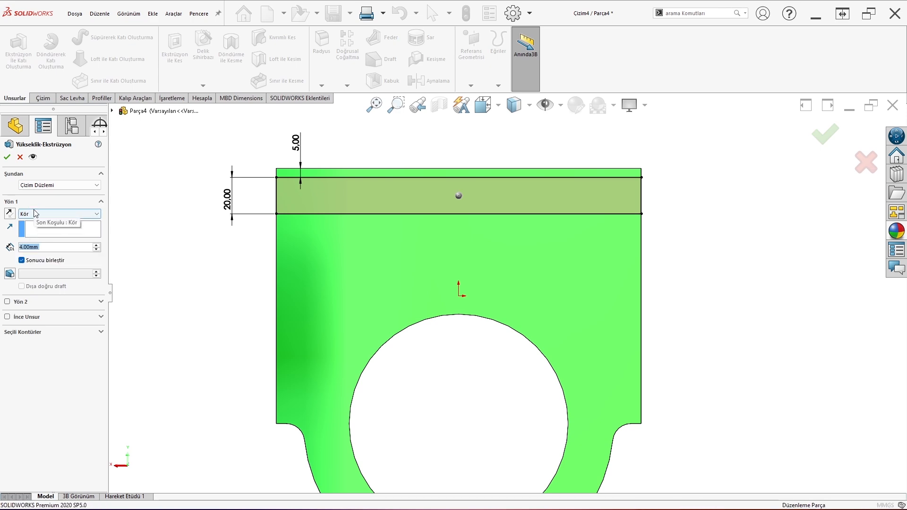
{"action": "key", "text": "Return"}
{"action": "middle_click_drag", "start_coordinate": [307, 253], "coordinate": [400, 259]}
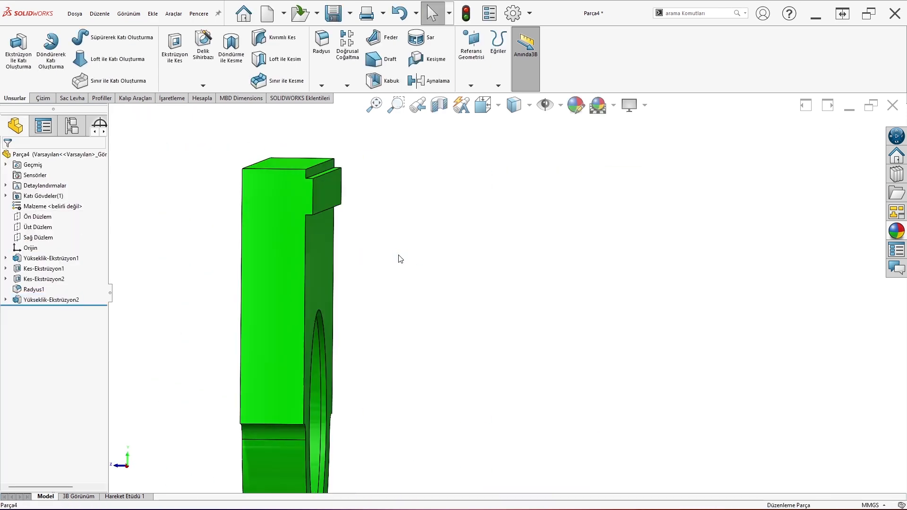
Start a sketch on the Right Plane (Sağ Düzlem) and turn on a section view through that plane with 0 mm offset.
{"action": "left_click", "coordinate": [301, 249]}
{"action": "key", "text": "ctrl+8"}
{"action": "middle_click_drag", "start_coordinate": [466, 307], "coordinate": [538, 338]}
{"action": "scroll", "coordinate": [538, 338], "scroll_direction": "down", "scroll_amount": 3}
{"action": "left_click", "coordinate": [424, 292]}
{"action": "scroll", "coordinate": [381, 278], "scroll_direction": "down", "scroll_amount": 1}
{"action": "scroll", "coordinate": [320, 302], "scroll_direction": "up", "scroll_amount": 2}
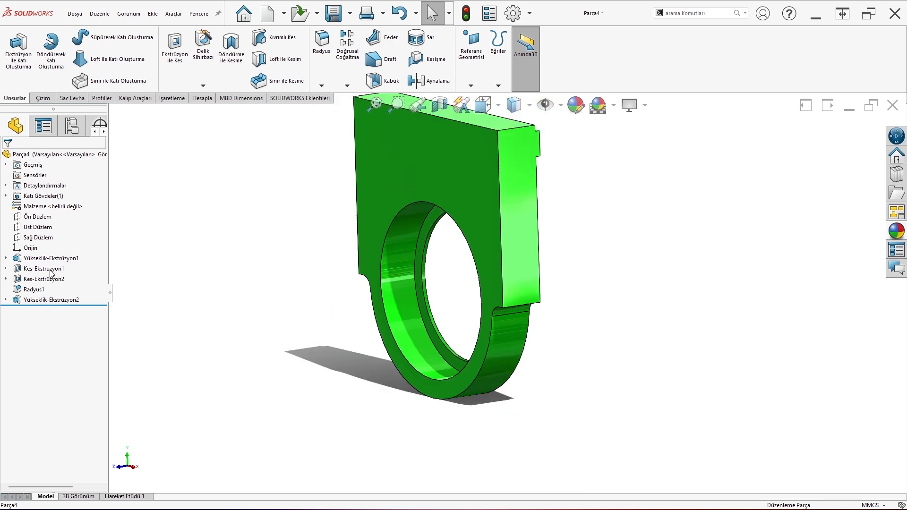
{"action": "left_click", "coordinate": [37, 238]}
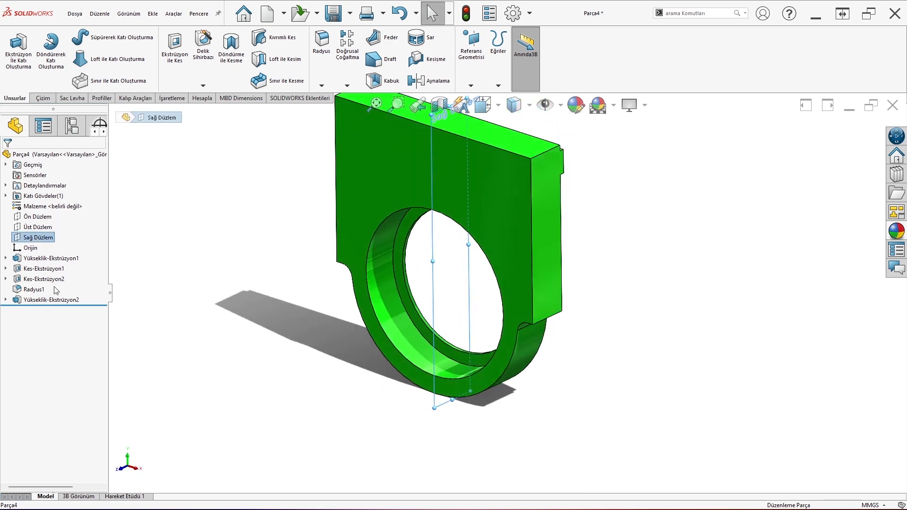
{"action": "left_click", "coordinate": [56, 243]}
{"action": "left_click", "coordinate": [47, 240]}
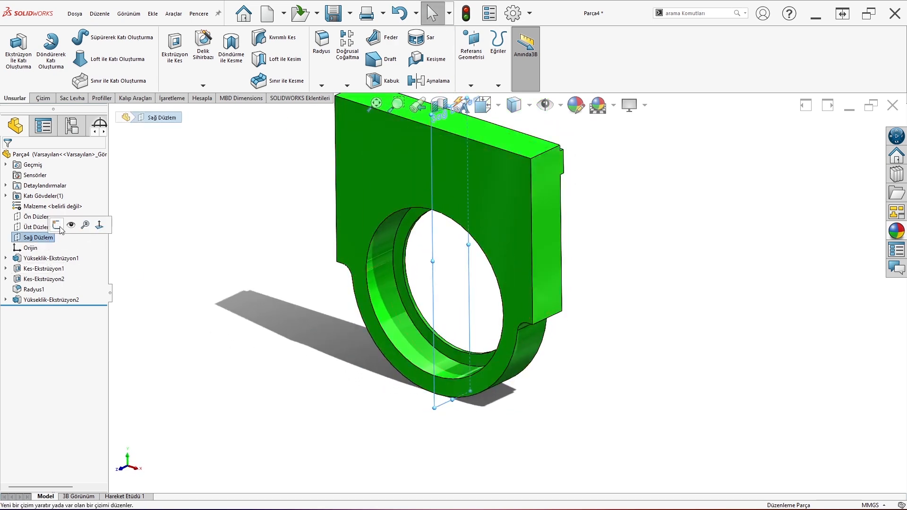
{"action": "left_click", "coordinate": [58, 225]}
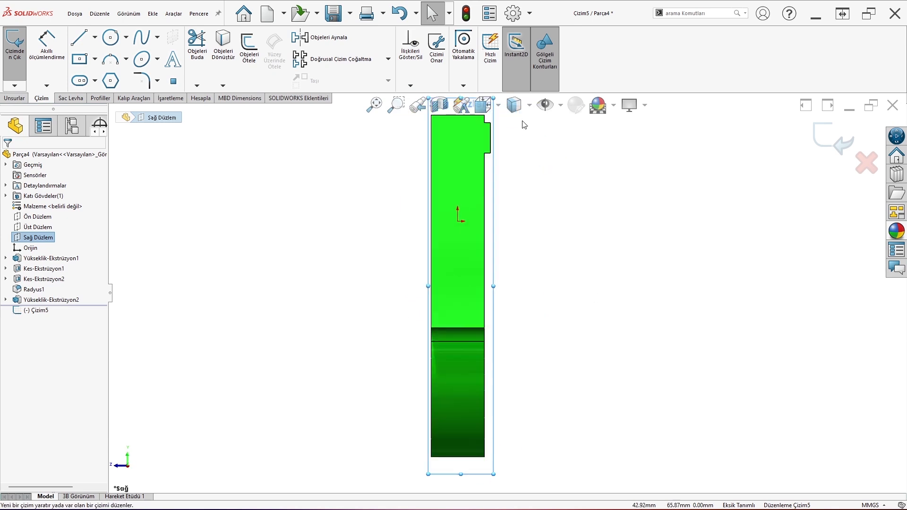
{"action": "left_click", "coordinate": [446, 113]}
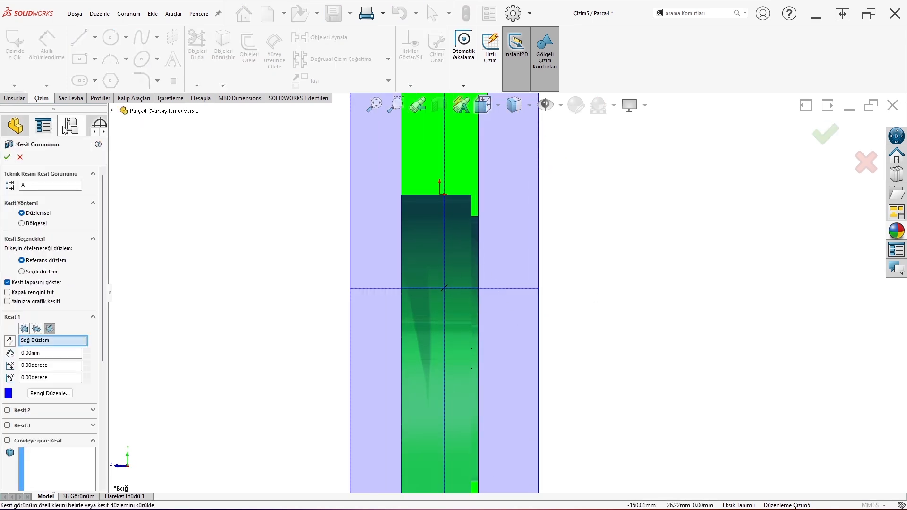
{"action": "left_click", "coordinate": [8, 157]}
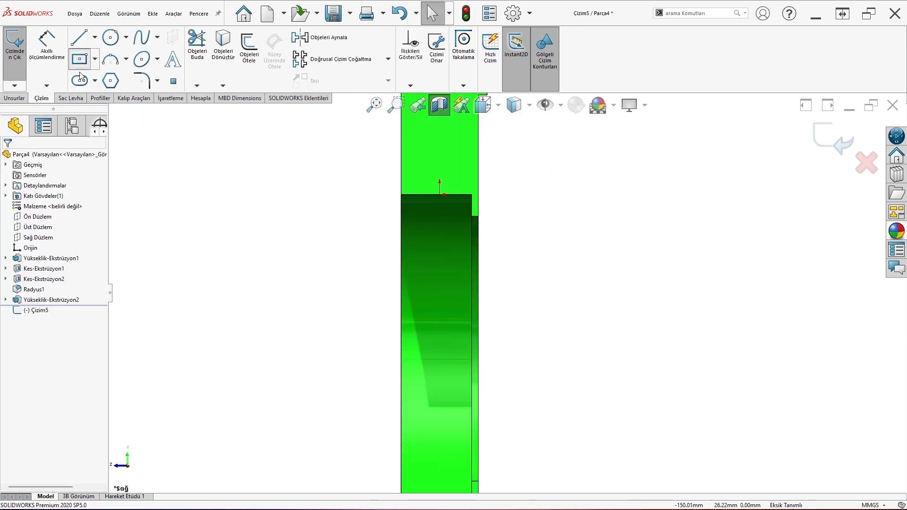
Sketch a center rectangle about 5 by 7 mm across the pocket's upper wall line, near the plate's front face.
{"action": "left_click", "coordinate": [80, 68]}
{"action": "scroll", "coordinate": [498, 230], "scroll_direction": "down", "scroll_amount": 4}
{"action": "left_click", "coordinate": [316, 156]}
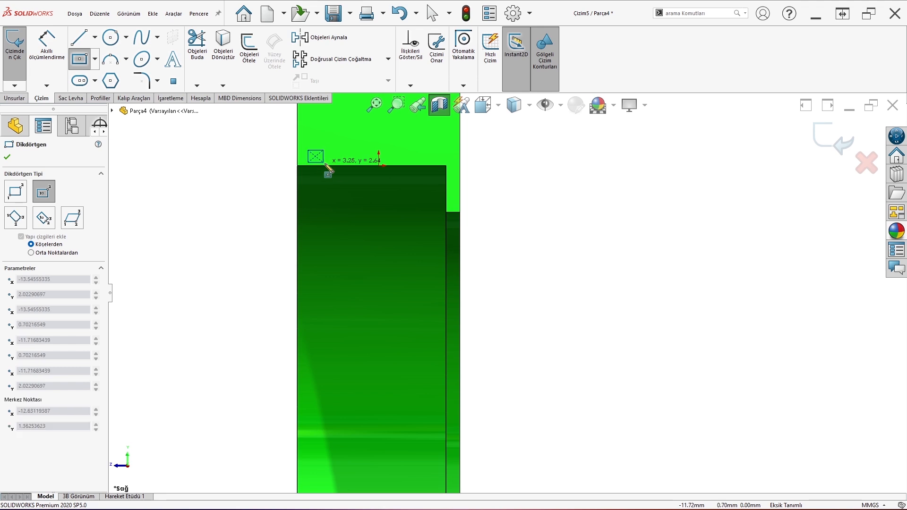
{"action": "left_click", "coordinate": [328, 172]}
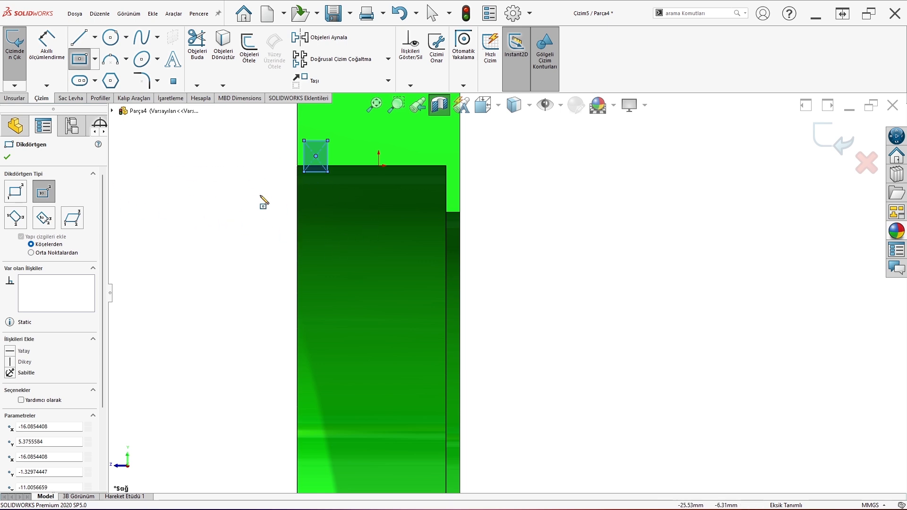
{"action": "scroll", "coordinate": [405, 208], "scroll_direction": "down", "scroll_amount": 4}
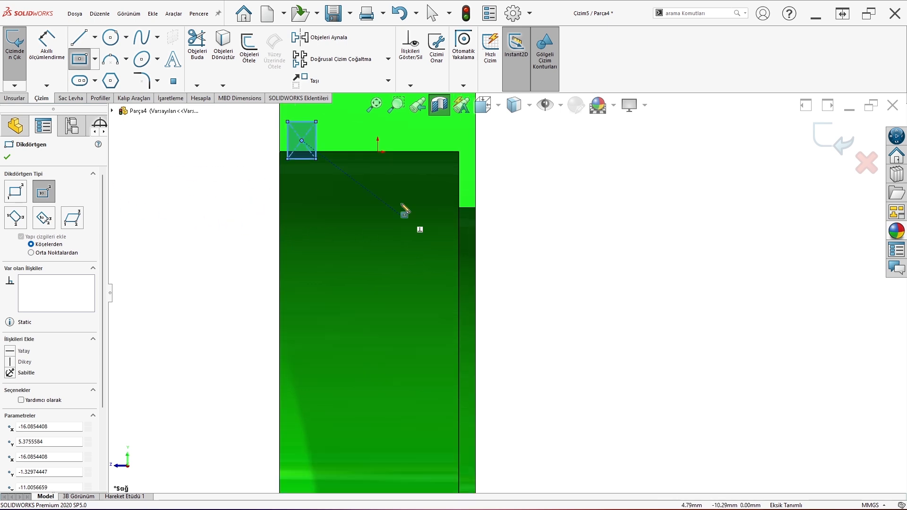
{"action": "key", "text": "Escape"}
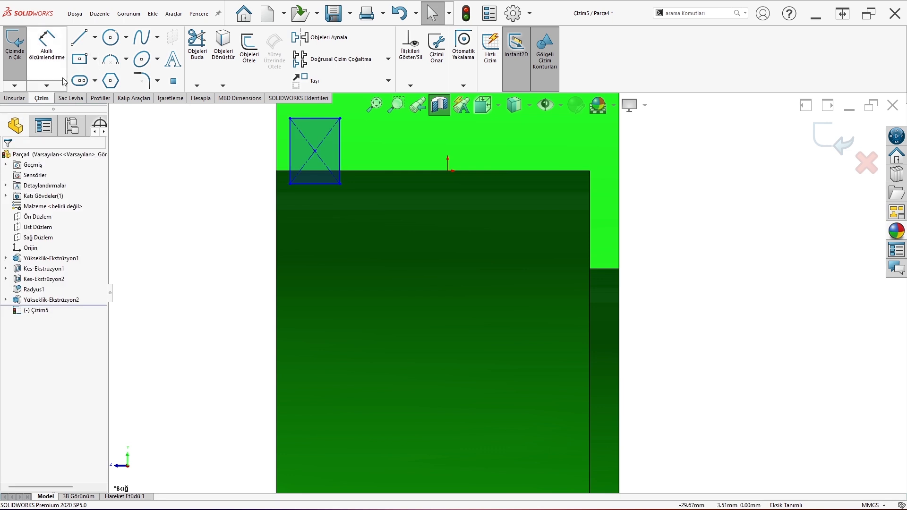
Sketch a horizontal centerline about 35 mm long across the plate's full thickness, below the rectangle, as the revolve axis.
{"action": "left_click", "coordinate": [94, 37]}
{"action": "left_click", "coordinate": [113, 69]}
{"action": "scroll", "coordinate": [520, 340], "scroll_direction": "up", "scroll_amount": 7}
{"action": "scroll", "coordinate": [545, 378], "scroll_direction": "up", "scroll_amount": 3}
{"action": "scroll", "coordinate": [529, 382], "scroll_direction": "down", "scroll_amount": 3}
{"action": "scroll", "coordinate": [515, 419], "scroll_direction": "up", "scroll_amount": 3}
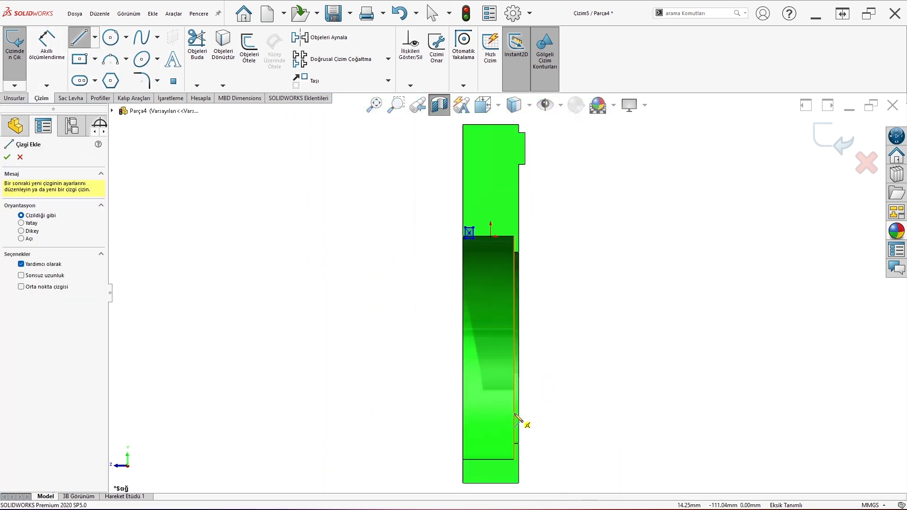
{"action": "scroll", "coordinate": [520, 422], "scroll_direction": "down", "scroll_amount": 3}
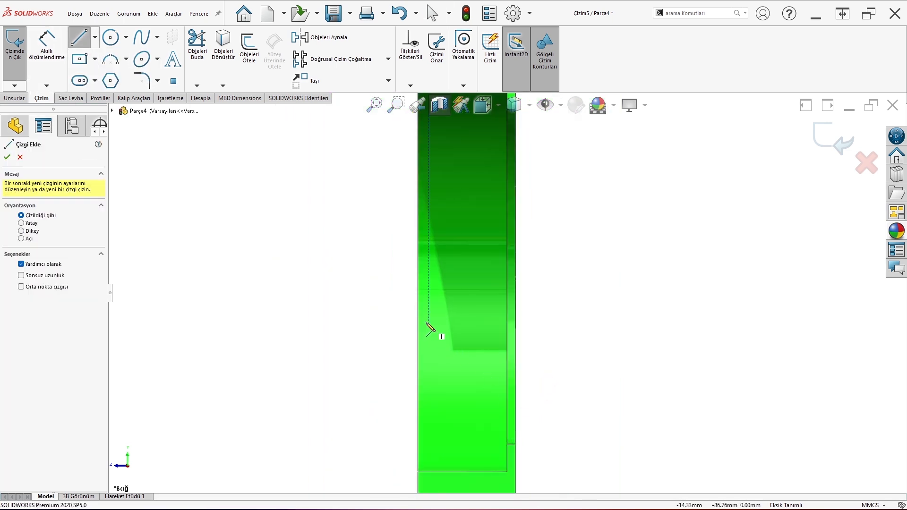
{"action": "left_click", "coordinate": [417, 277]}
{"action": "left_click", "coordinate": [515, 277]}
{"action": "key", "text": "Escape"}
{"action": "scroll", "coordinate": [561, 230], "scroll_direction": "up", "scroll_amount": 2}
{"action": "scroll", "coordinate": [561, 230], "scroll_direction": "down", "scroll_amount": 1}
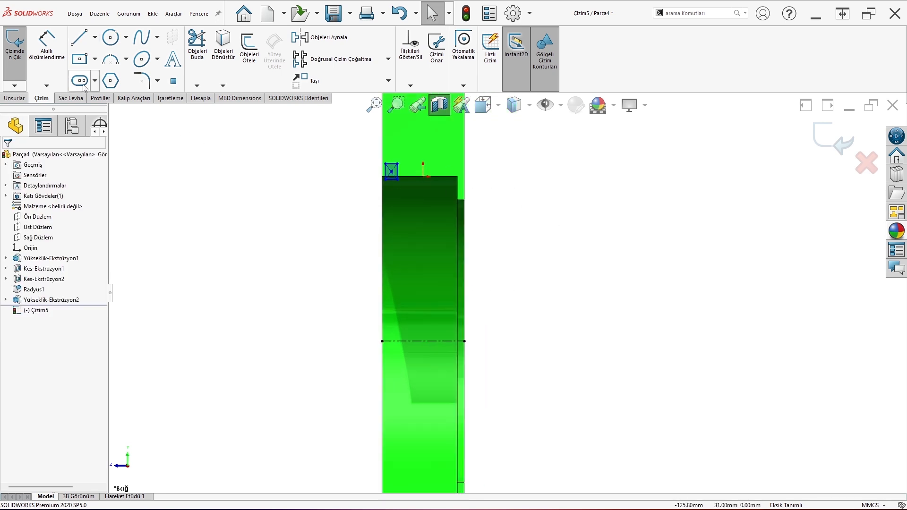
Dimension the distance from the rectangle's upper side to the centerline as 142/2 mm.
{"action": "left_click", "coordinate": [47, 43]}
{"action": "scroll", "coordinate": [400, 188], "scroll_direction": "down", "scroll_amount": 1}
{"action": "left_click", "coordinate": [399, 187]}
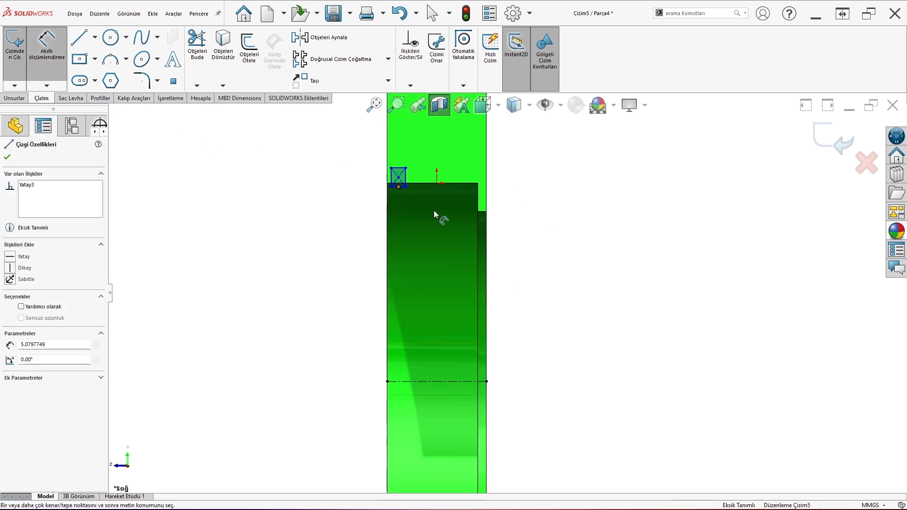
{"action": "scroll", "coordinate": [411, 199], "scroll_direction": "down", "scroll_amount": 2}
{"action": "scroll", "coordinate": [468, 307], "scroll_direction": "up", "scroll_amount": 2}
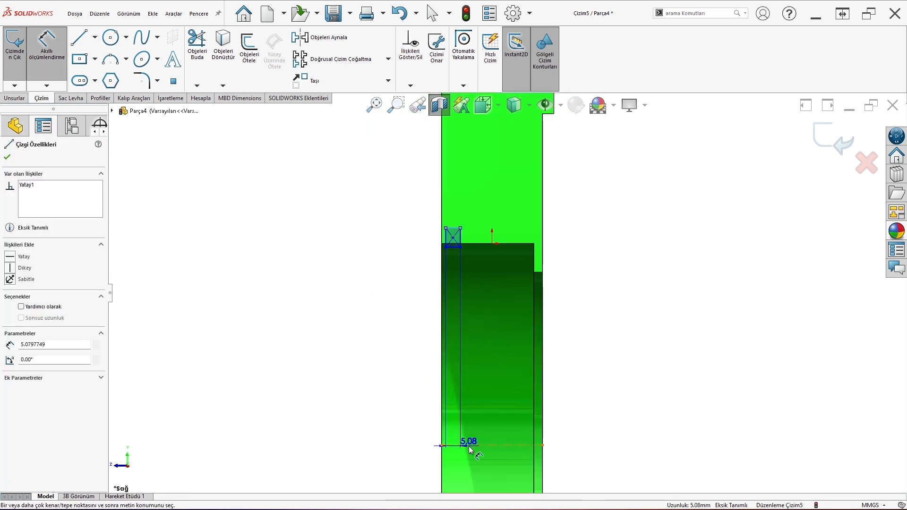
{"action": "left_click", "coordinate": [462, 444]}
{"action": "left_click", "coordinate": [321, 390]}
{"action": "type", "text": "142/2"}
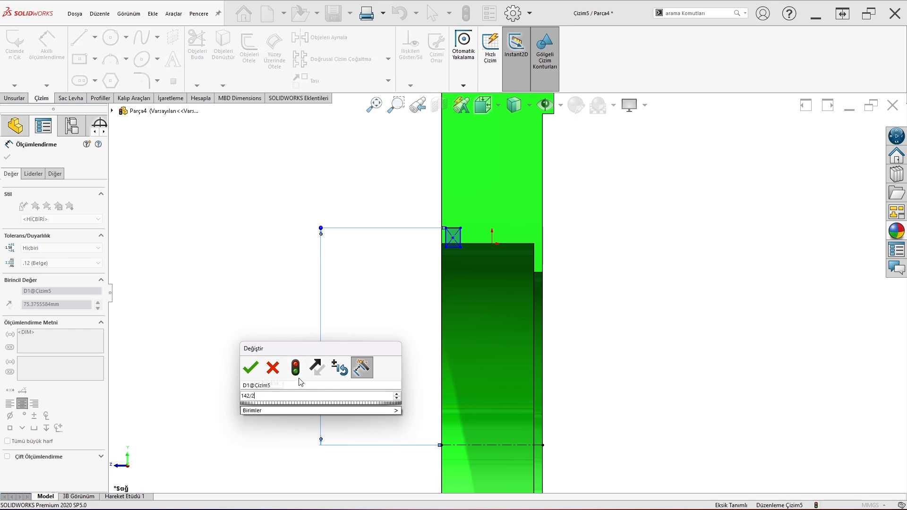
{"action": "key", "text": "Return"}
Dimension the gap between the plate's front face and the rectangle's nearest side as 1.5 mm.
{"action": "scroll", "coordinate": [472, 236], "scroll_direction": "down", "scroll_amount": 3}
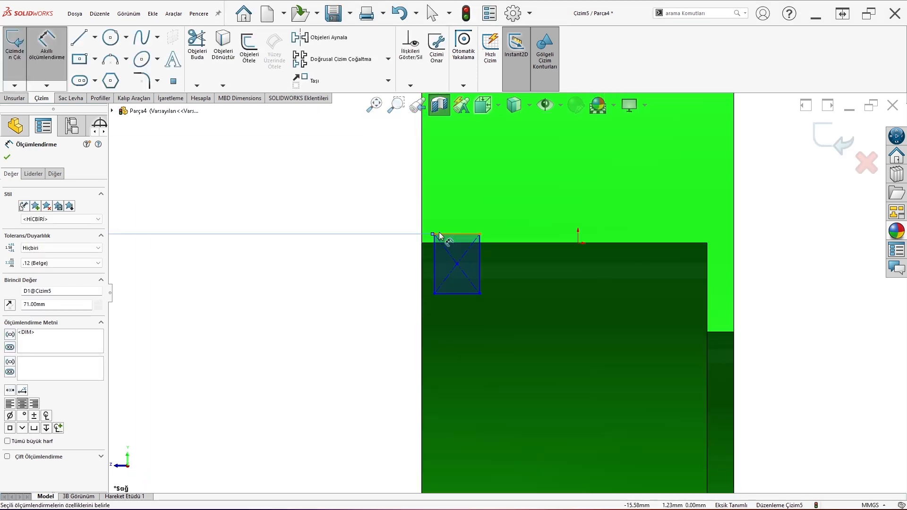
{"action": "left_click", "coordinate": [433, 265]}
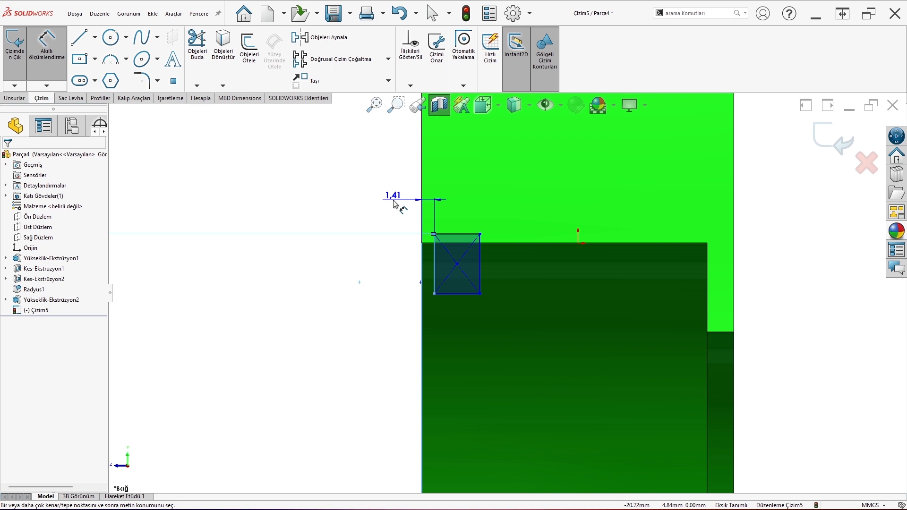
{"action": "left_click", "coordinate": [396, 204]}
{"action": "type", "text": "1.5"}
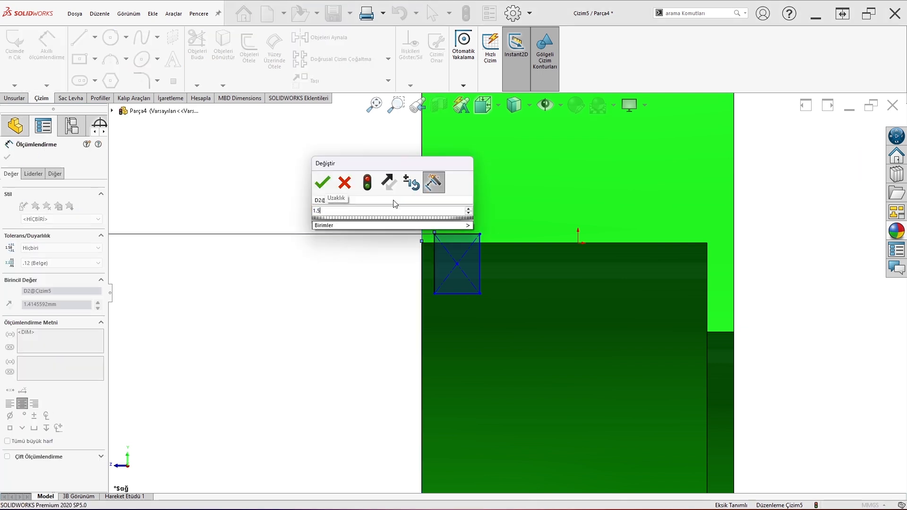
{"action": "key", "text": "Return"}
{"action": "key", "text": "Escape"}
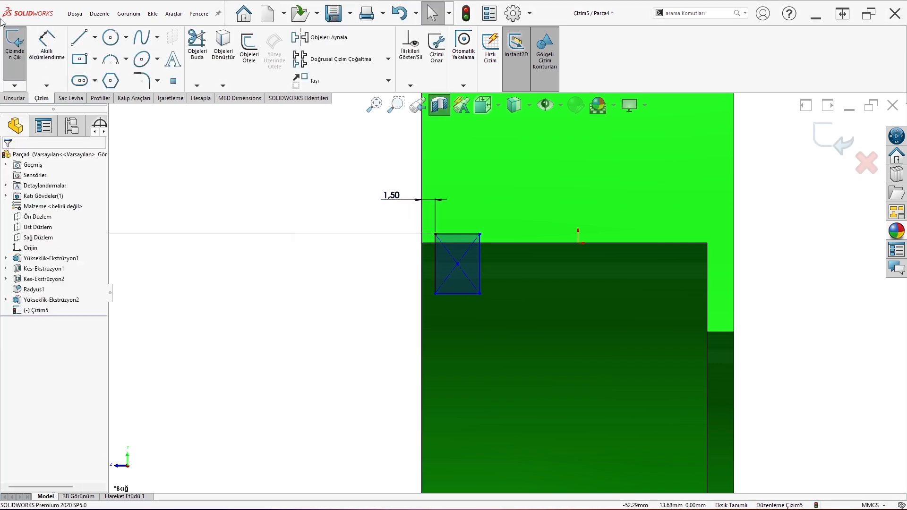
Dimension the horizontal distance between the rectangle's inner vertical side and the origin, keeping the drawn value.
{"action": "left_click", "coordinate": [46, 44]}
{"action": "left_click", "coordinate": [479, 274]}
{"action": "left_click", "coordinate": [579, 244]}
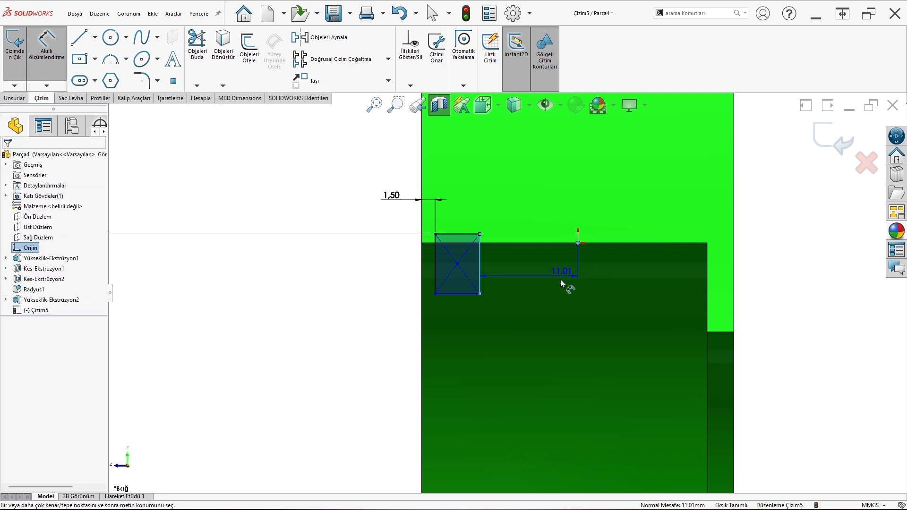
{"action": "left_click", "coordinate": [561, 280]}
{"action": "key", "text": "Escape"}
Dimension the vertical distance between the rectangle's lower side and the origin, keeping the drawn value.
{"action": "left_click", "coordinate": [46, 45]}
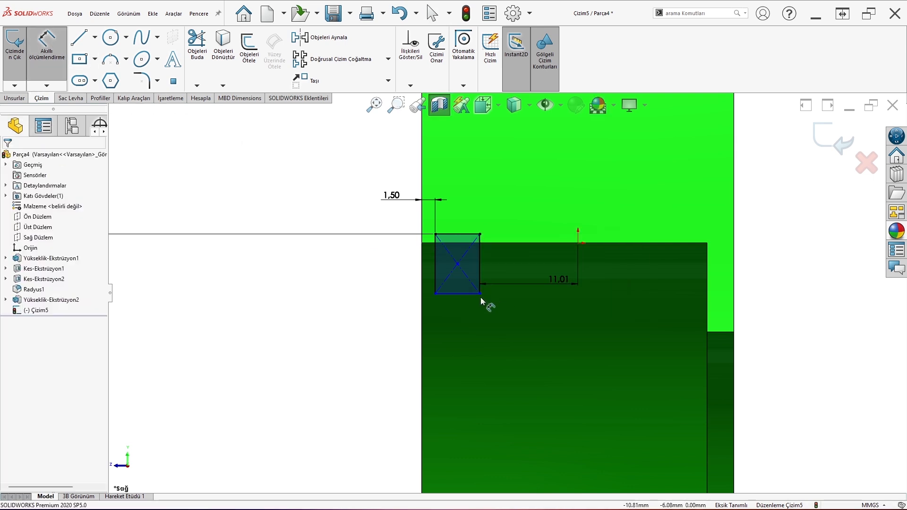
{"action": "left_click", "coordinate": [475, 293]}
{"action": "left_click", "coordinate": [580, 243]}
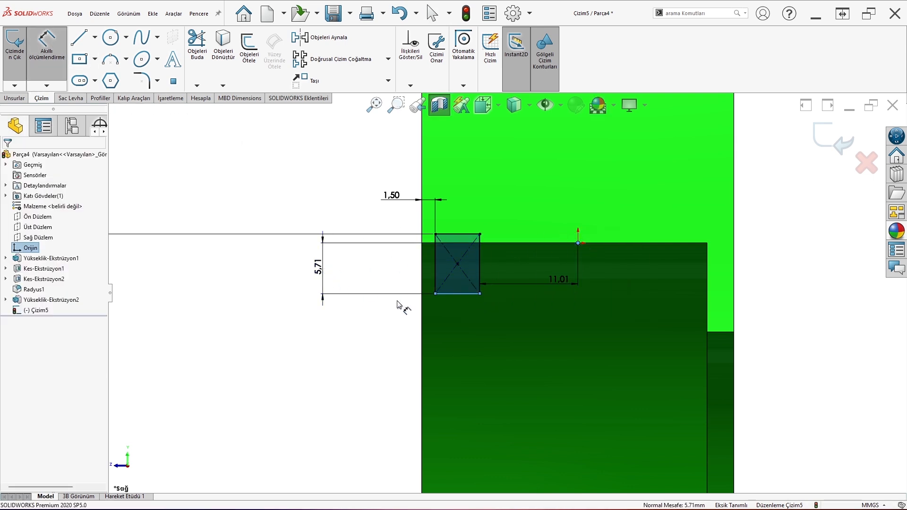
{"action": "left_click", "coordinate": [318, 264]}
{"action": "scroll", "coordinate": [468, 337], "scroll_direction": "up", "scroll_amount": 5}
{"action": "scroll", "coordinate": [660, 385], "scroll_direction": "down", "scroll_amount": 3}
{"action": "key", "text": "Escape"}
Cut a groove in the opening's wall by revolving the rectangle 360 degrees around the centerline with Revolved Cut (Kes-Döndür).
{"action": "left_click", "coordinate": [15, 98]}
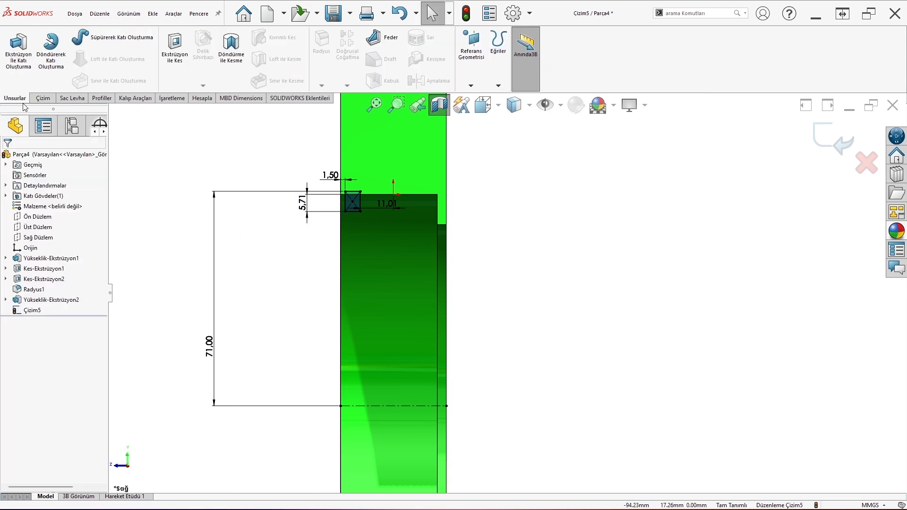
{"action": "left_click", "coordinate": [231, 44]}
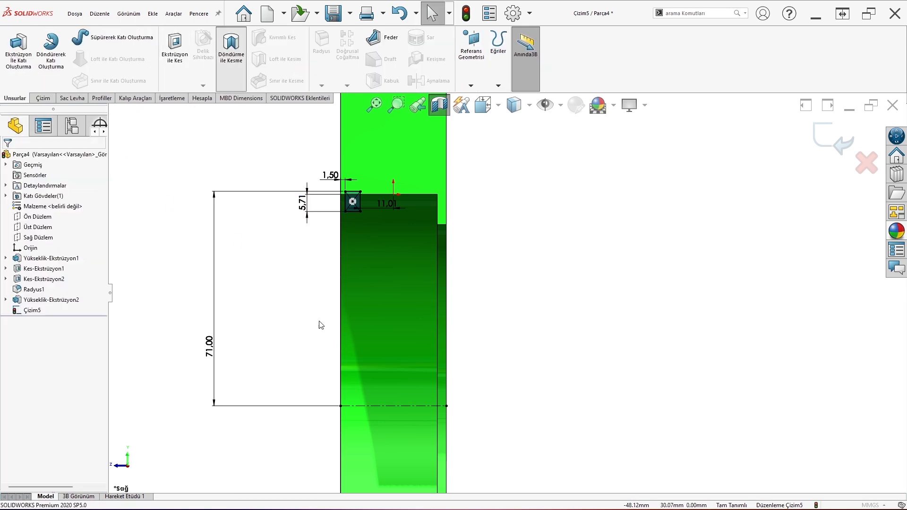
{"action": "left_click", "coordinate": [357, 406]}
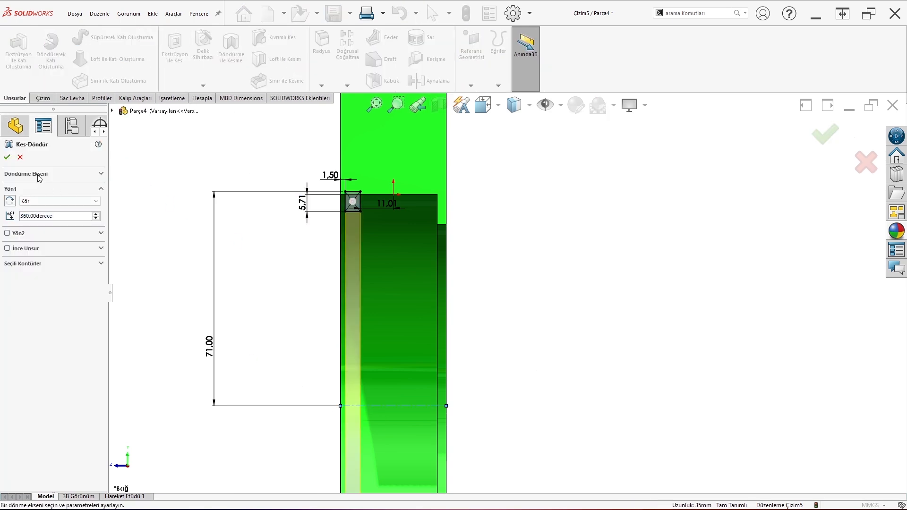
{"action": "left_click", "coordinate": [7, 157]}
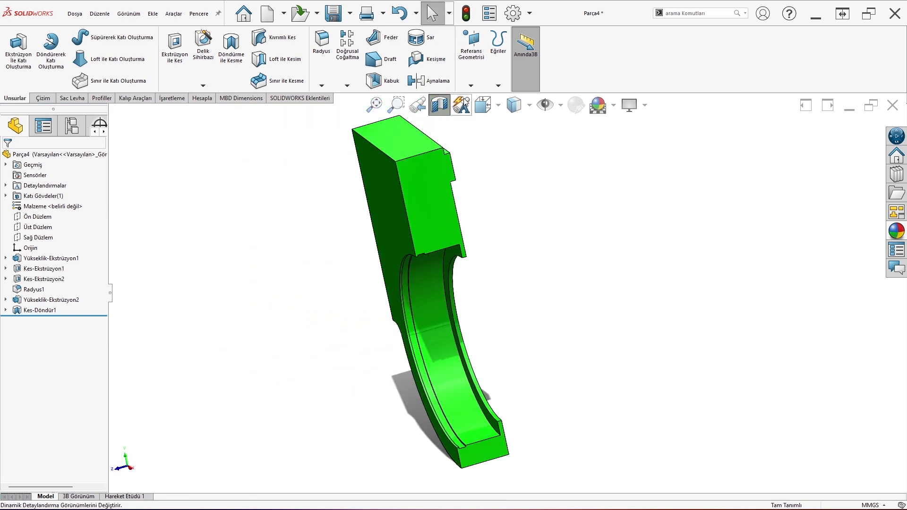
Turn off the section view and start a new sketch on the plate's front face.
{"action": "left_click", "coordinate": [440, 105]}
{"action": "scroll", "coordinate": [411, 424], "scroll_direction": "down", "scroll_amount": 5}
{"action": "mouse_move", "coordinate": [412, 425]}
{"action": "middle_mouse_down"}
{"action": "mouse_move", "coordinate": [401, 361]}
{"action": "mouse_move", "coordinate": [445, 364]}
{"action": "mouse_move", "coordinate": [581, 318]}
{"action": "mouse_move", "coordinate": [538, 347]}
{"action": "mouse_move", "coordinate": [521, 228]}
{"action": "mouse_move", "coordinate": [520, 303]}
{"action": "mouse_move", "coordinate": [565, 223]}
{"action": "mouse_move", "coordinate": [461, 211]}
{"action": "mouse_move", "coordinate": [449, 194]}
{"action": "middle_mouse_up"}
{"action": "scroll", "coordinate": [527, 210], "scroll_direction": "down", "scroll_amount": 3}
{"action": "left_click", "coordinate": [450, 194]}
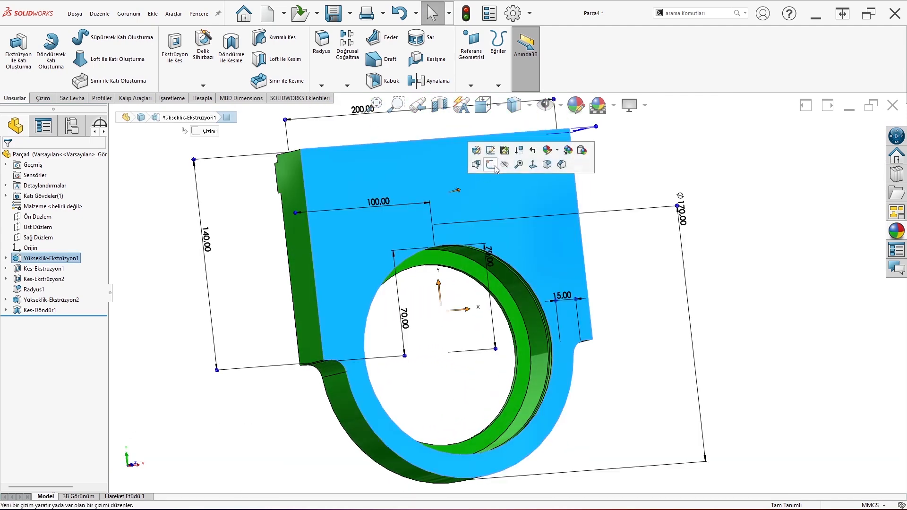
{"action": "left_click", "coordinate": [495, 168]}
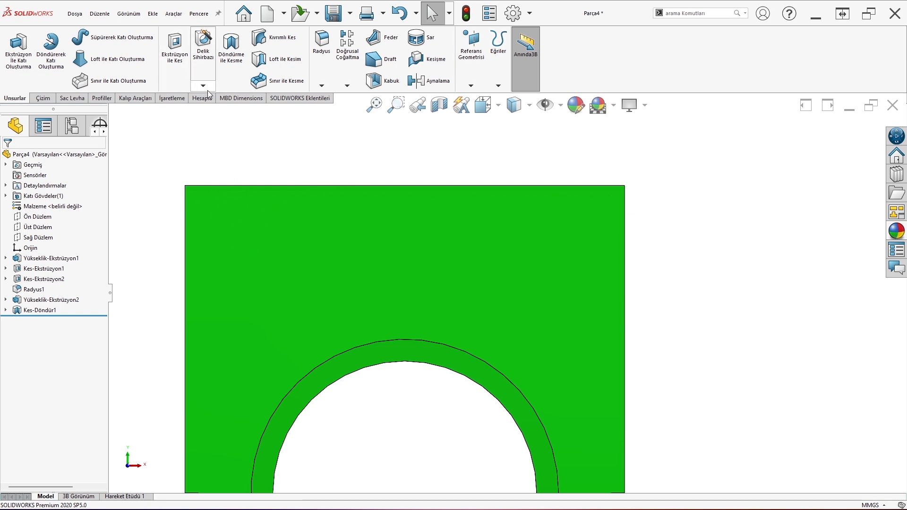
{"action": "left_click", "coordinate": [219, 237]}
{"action": "left_click", "coordinate": [326, 189]}
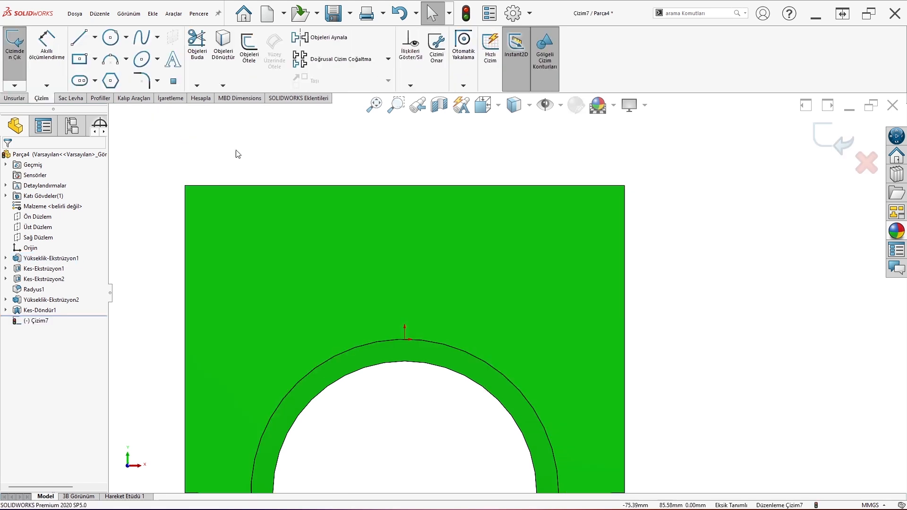
{"action": "left_click", "coordinate": [116, 41]}
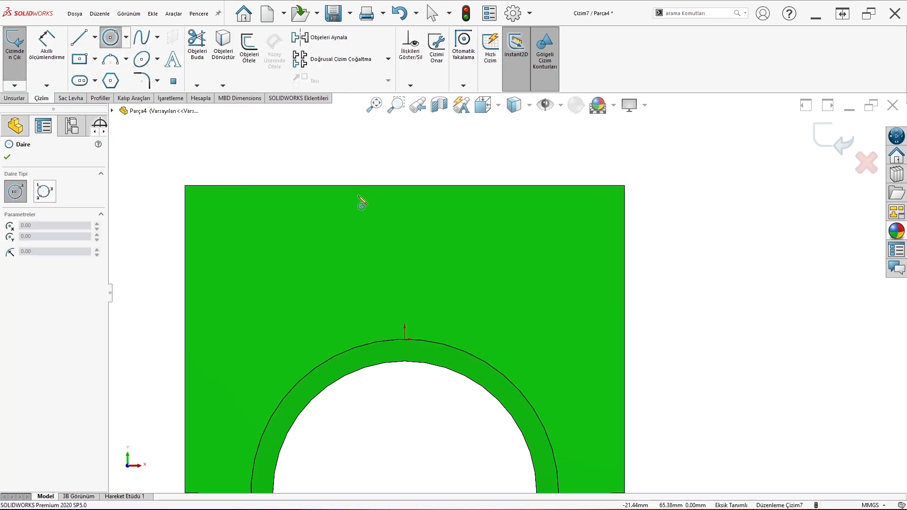
{"action": "left_click", "coordinate": [94, 38]}
{"action": "left_click", "coordinate": [101, 66]}
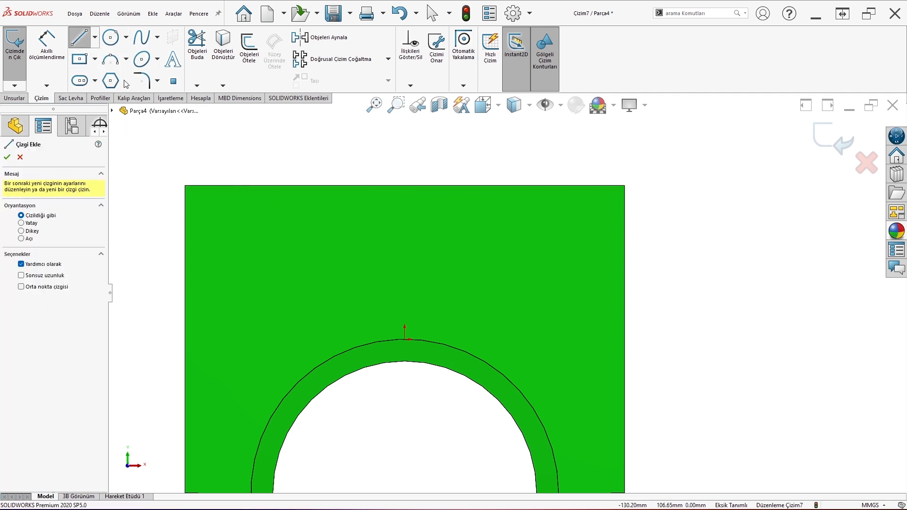
{"action": "key", "text": "Escape"}
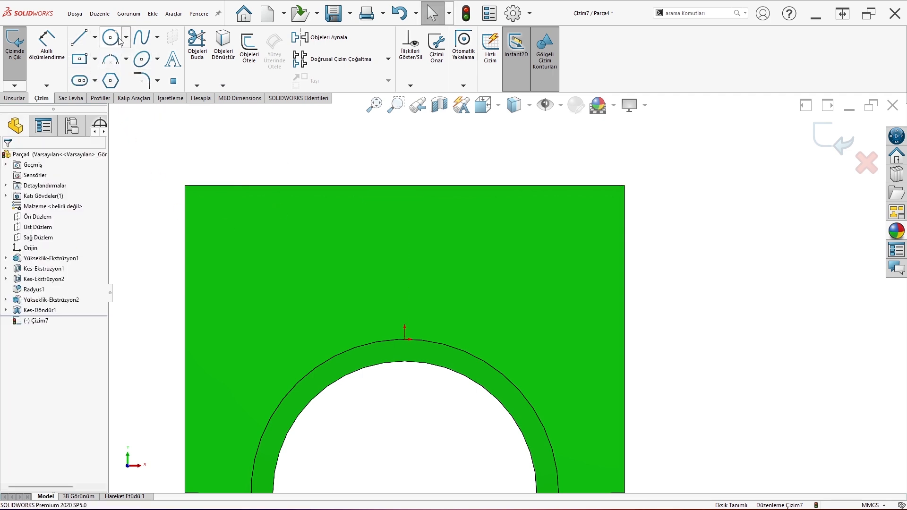
Sketch four circles about 8 to 15 mm in diameter in a horizontal row near the plate's upper edge.
{"action": "left_click", "coordinate": [118, 41]}
{"action": "left_click", "coordinate": [229, 218]}
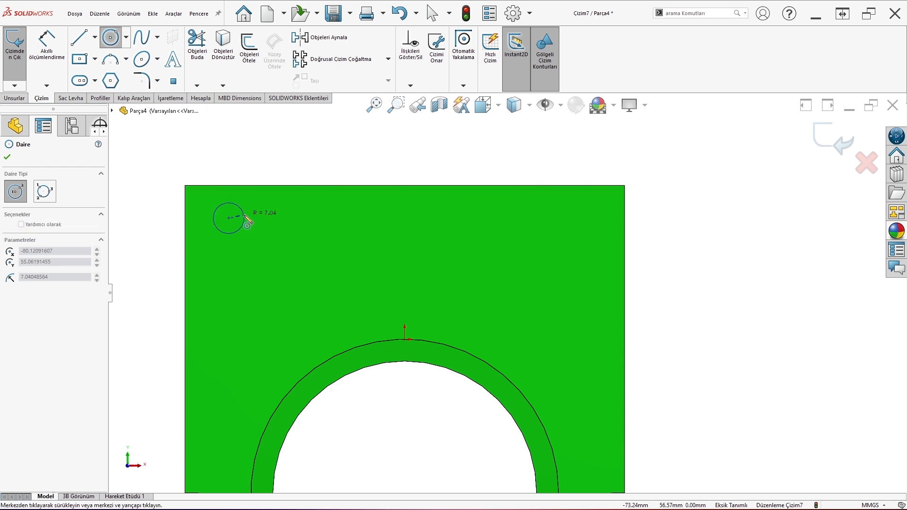
{"action": "left_click", "coordinate": [246, 221]}
{"action": "left_click", "coordinate": [337, 218]}
{"action": "left_click", "coordinate": [349, 206]}
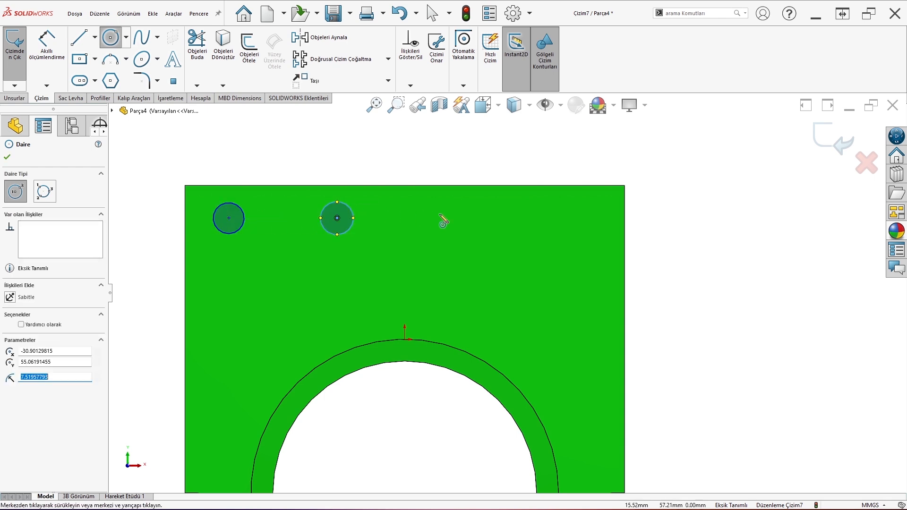
{"action": "left_click", "coordinate": [452, 218]}
{"action": "left_click", "coordinate": [461, 209]}
{"action": "left_click", "coordinate": [564, 218]}
{"action": "left_click", "coordinate": [569, 211]}
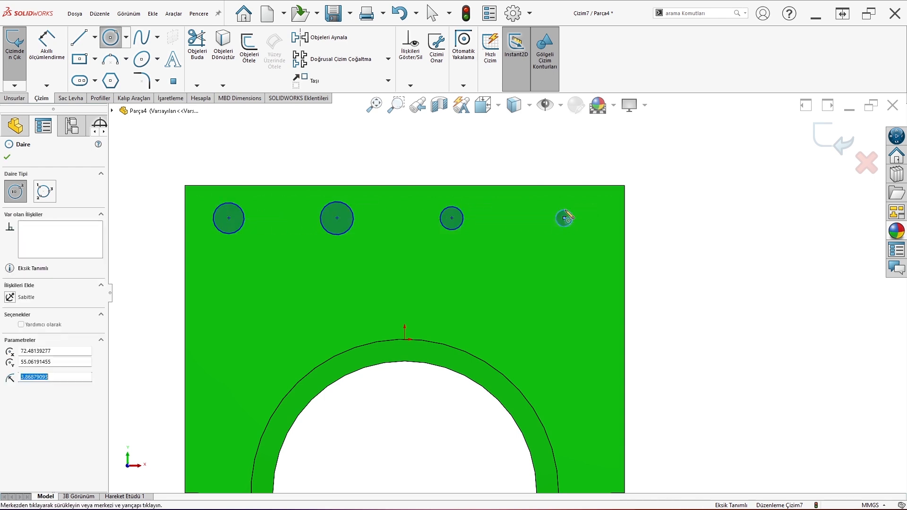
{"action": "key", "text": "Escape"}
Dimension the leftmost circle's diameter as 11 mm.
{"action": "left_click", "coordinate": [53, 44]}
{"action": "left_click", "coordinate": [234, 234]}
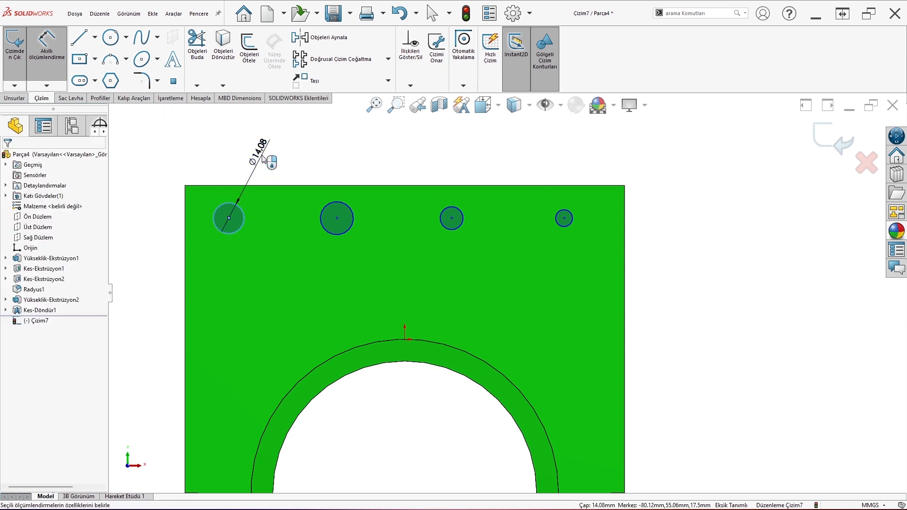
{"action": "left_click", "coordinate": [263, 150]}
{"action": "type", "text": "11"}
{"action": "key", "text": "Return"}
{"action": "key", "text": "Escape"}
Make all four circles the same size with an Equal (Eşit) relation.
{"action": "left_click", "coordinate": [321, 222]}
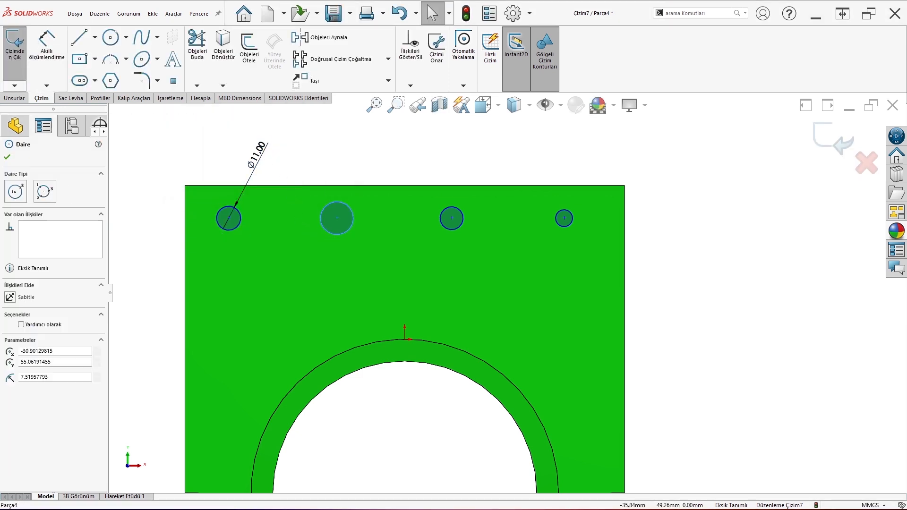
{"action": "left_click", "coordinate": [219, 227], "text": "ctrl"}
{"action": "left_click", "coordinate": [450, 228], "text": "ctrl"}
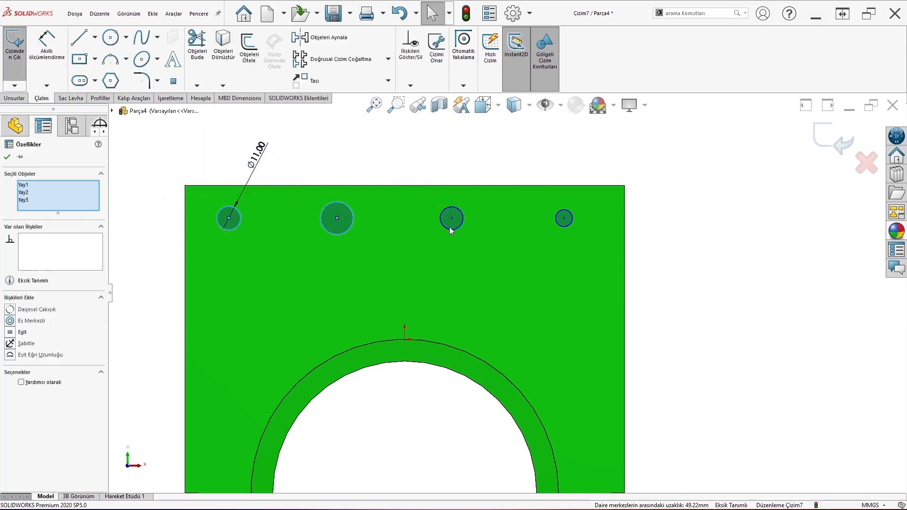
{"action": "left_click", "coordinate": [573, 221], "text": "ctrl"}
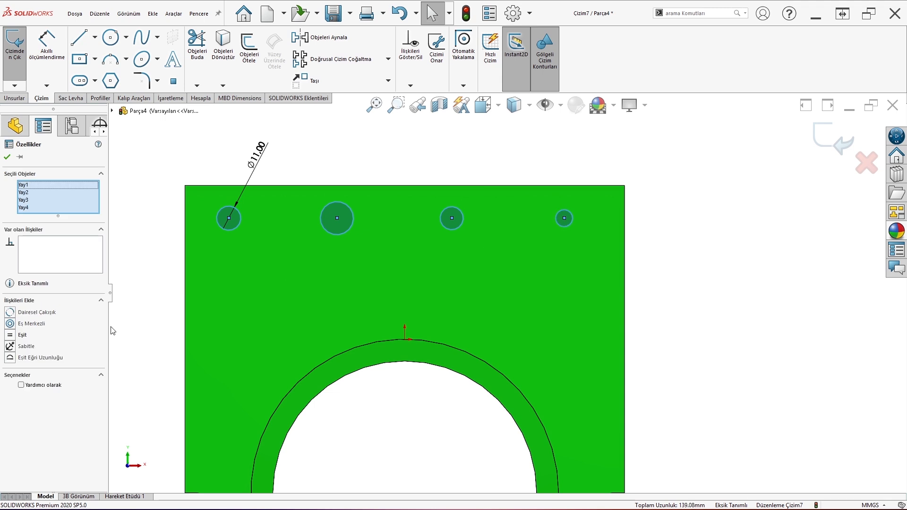
{"action": "left_click", "coordinate": [28, 337]}
{"action": "left_click", "coordinate": [6, 156]}
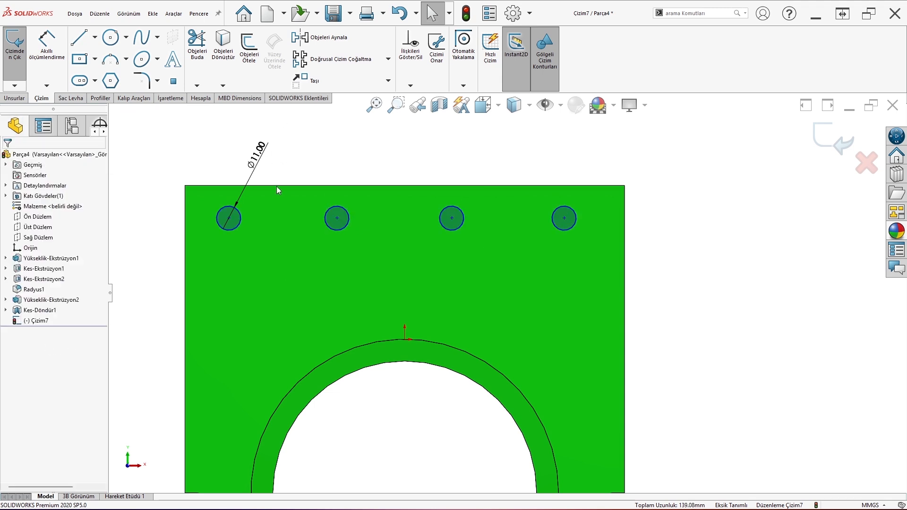
Dimension the center distance between the first and second circles of the row as 50 mm.
{"action": "left_click", "coordinate": [40, 44]}
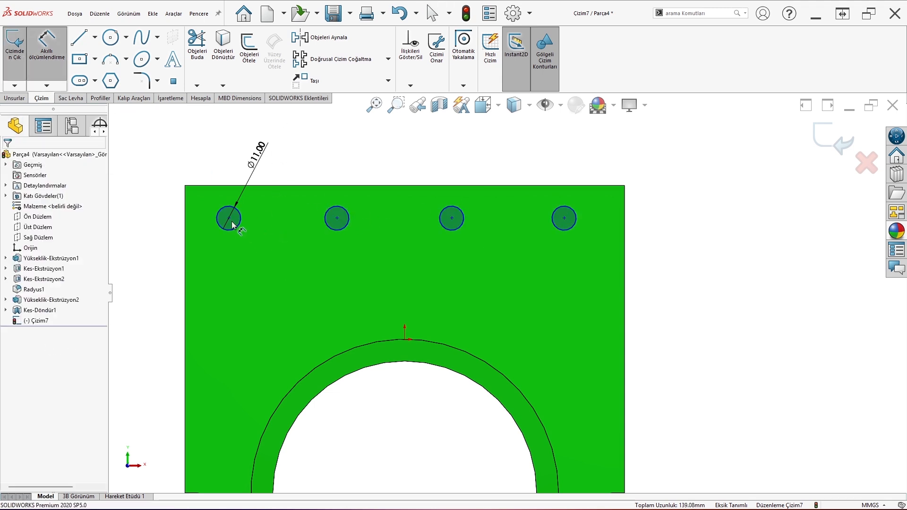
{"action": "left_click", "coordinate": [237, 226]}
{"action": "left_click", "coordinate": [337, 219]}
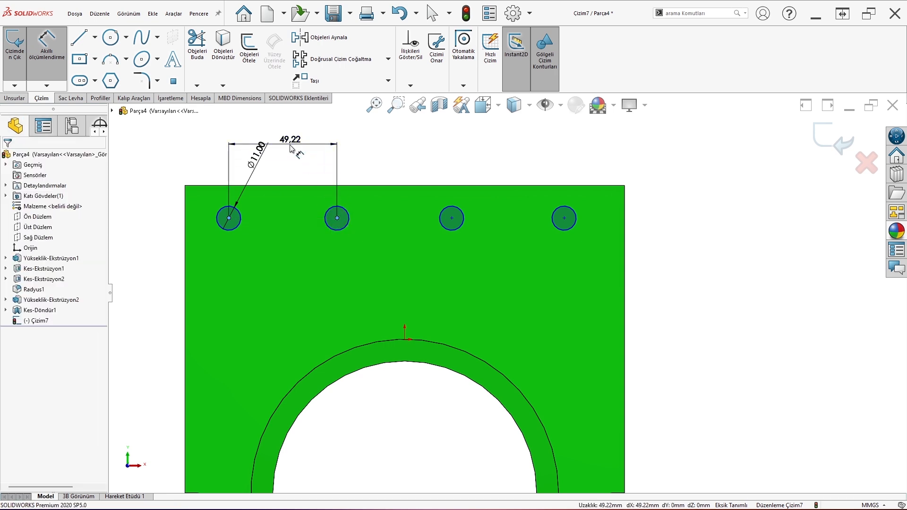
{"action": "left_click", "coordinate": [290, 144]}
{"action": "type", "text": "50"}
{"action": "key", "text": "Return"}
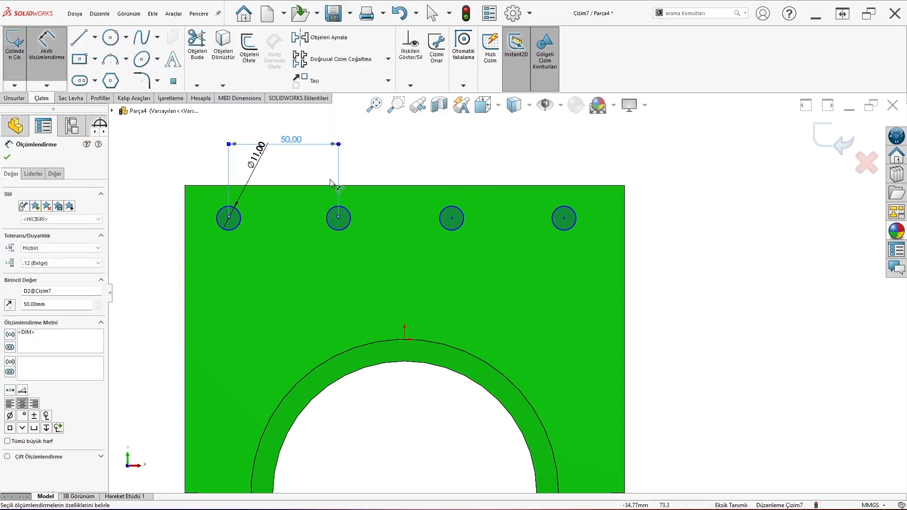
Dimension the center distances as 60 mm between the second and third circles and 50 mm between the third and fourth.
{"action": "left_click", "coordinate": [340, 222]}
{"action": "left_click", "coordinate": [452, 218]}
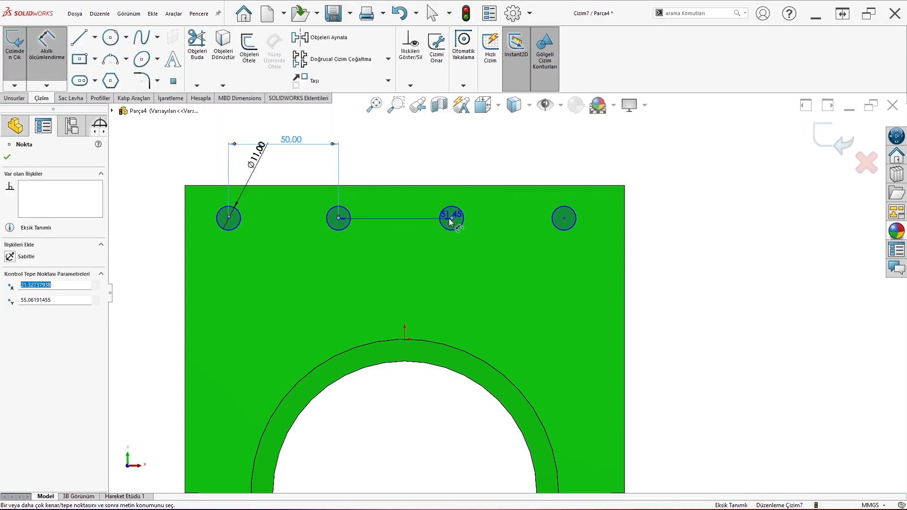
{"action": "left_click", "coordinate": [428, 156]}
{"action": "type", "text": "60"}
{"action": "key", "text": "Return"}
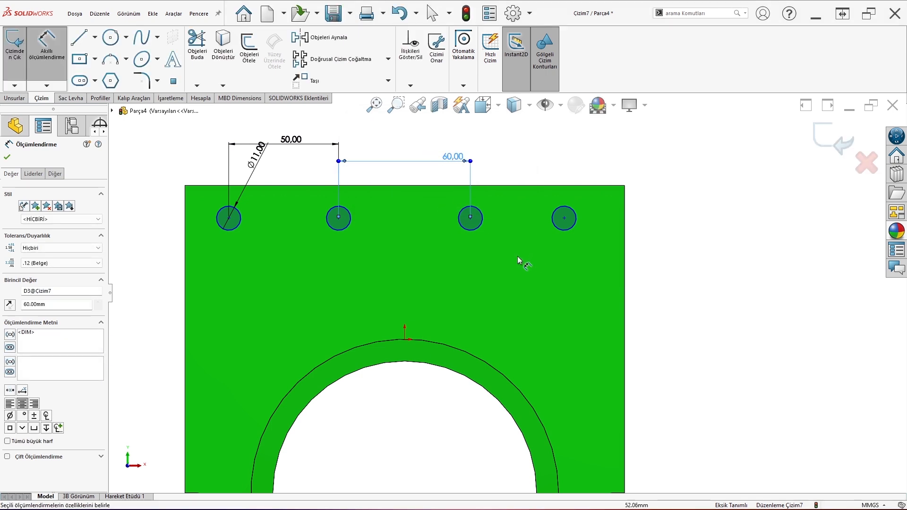
{"action": "left_click", "coordinate": [471, 218]}
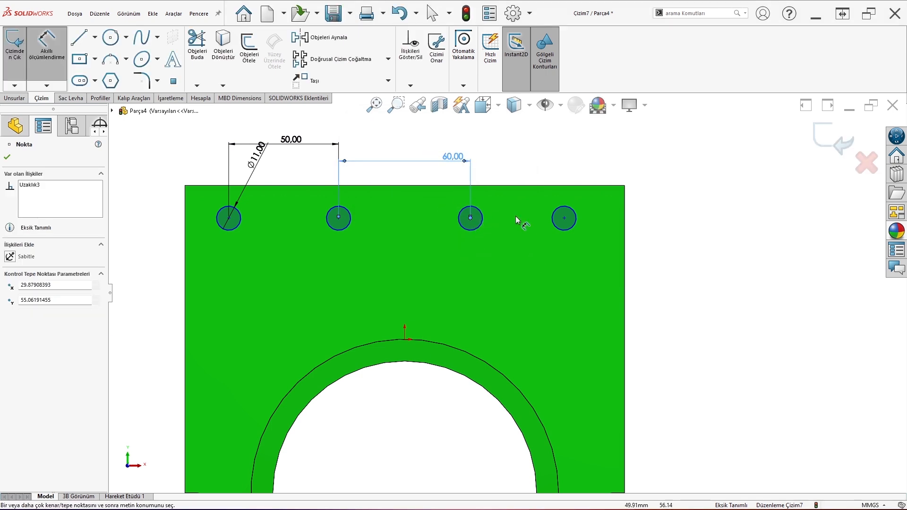
{"action": "left_click", "coordinate": [565, 218]}
{"action": "left_click", "coordinate": [548, 178]}
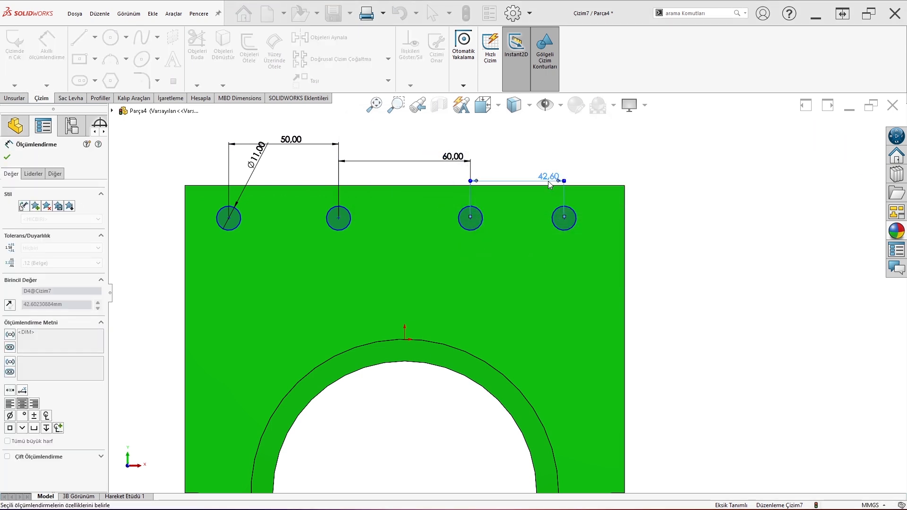
Dimension the two outermost circle centers 20 mm from the plate's right and left edges.
{"action": "left_click", "coordinate": [594, 226]}
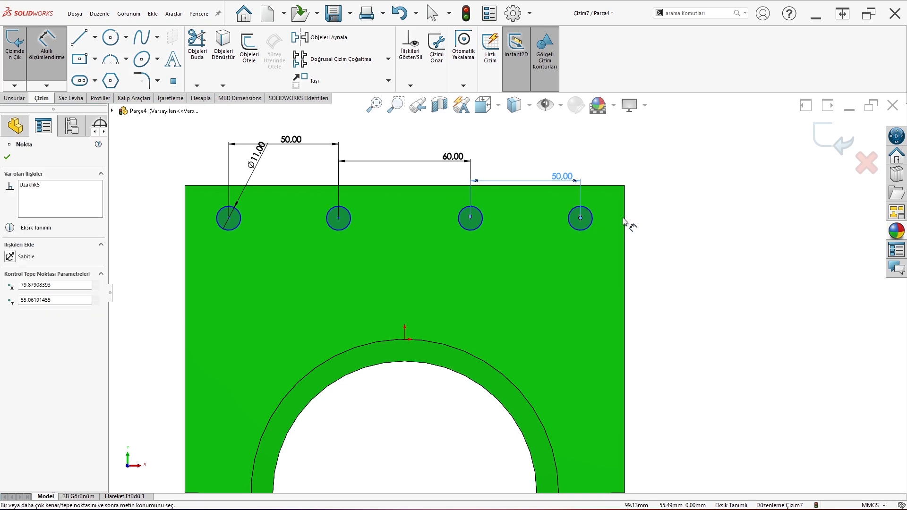
{"action": "left_click", "coordinate": [625, 221]}
{"action": "left_click", "coordinate": [623, 171]}
{"action": "key", "text": "Return"}
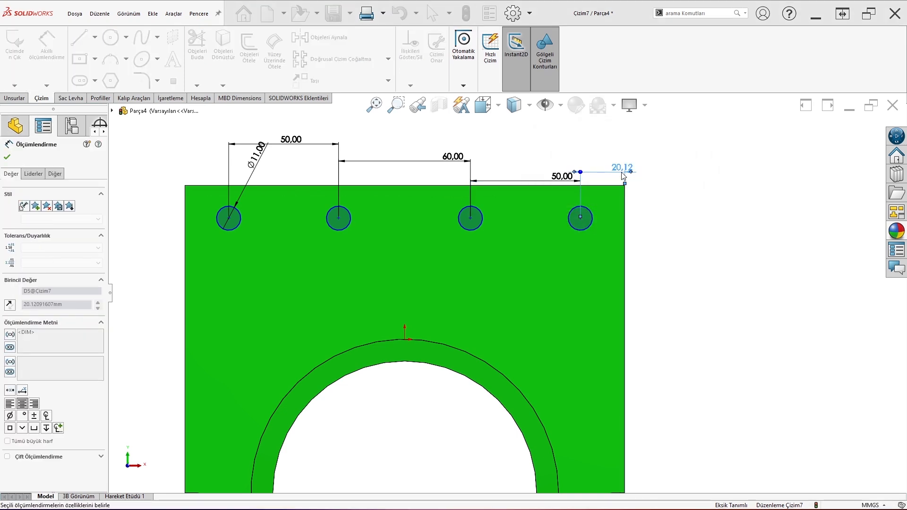
{"action": "left_click", "coordinate": [229, 219]}
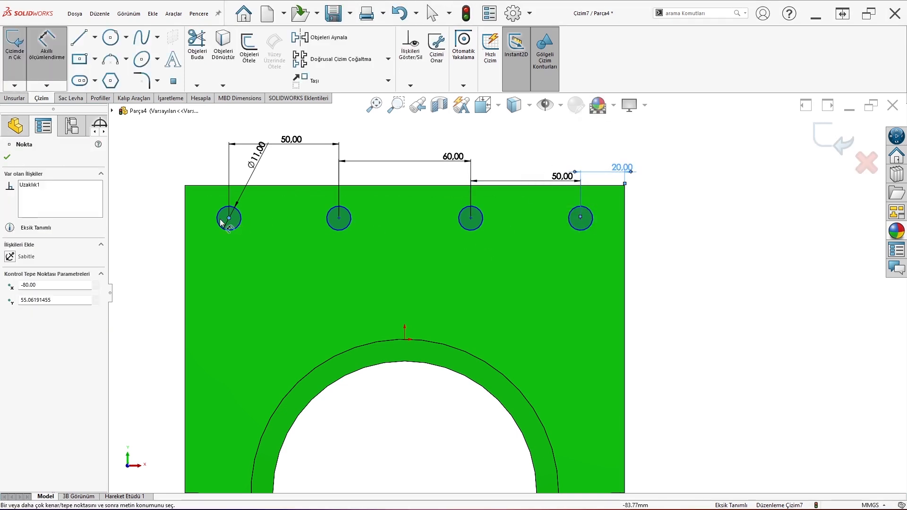
{"action": "left_click", "coordinate": [187, 218]}
{"action": "left_click", "coordinate": [156, 163]}
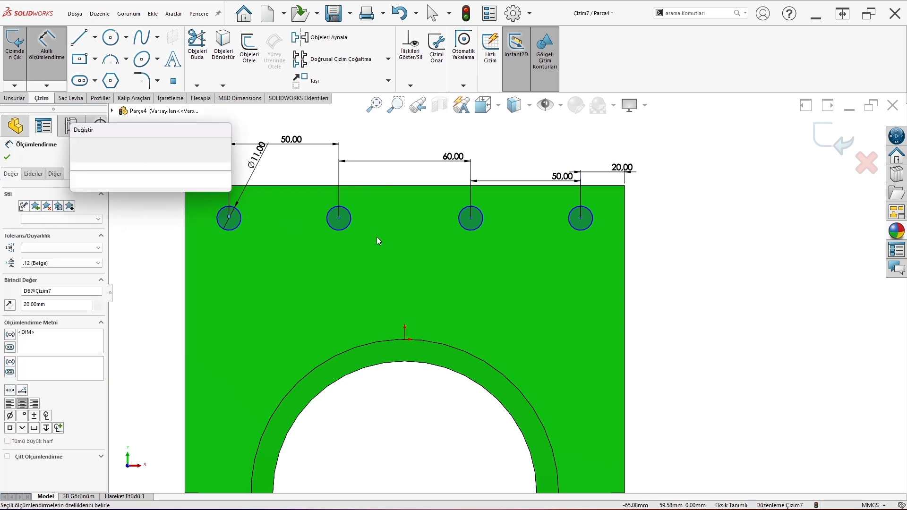
{"action": "key", "text": "Return"}
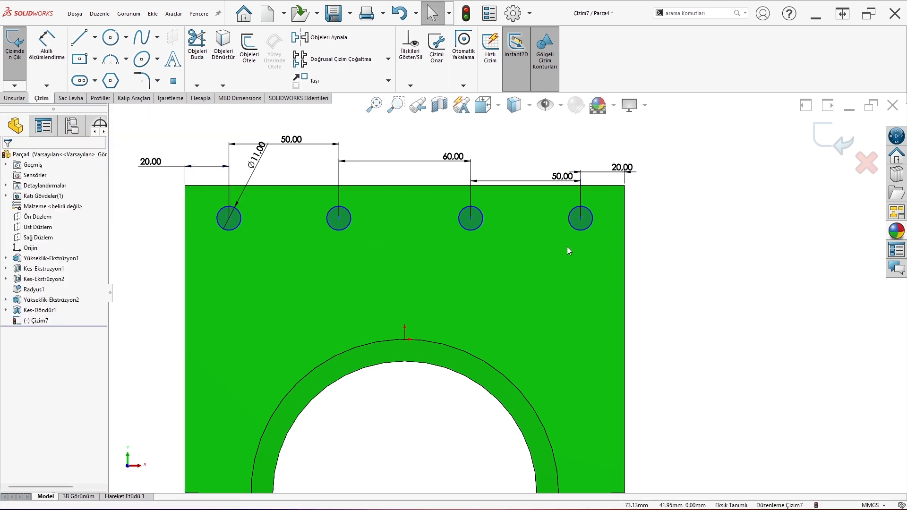
Dimension the leftmost circle's center 10 mm below the plate's upper edge.
{"action": "left_click", "coordinate": [47, 47]}
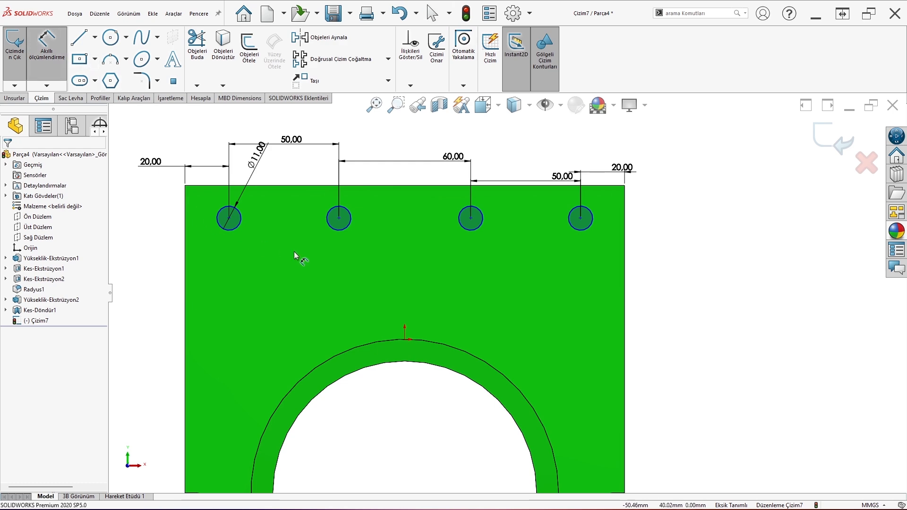
{"action": "left_click", "coordinate": [229, 218]}
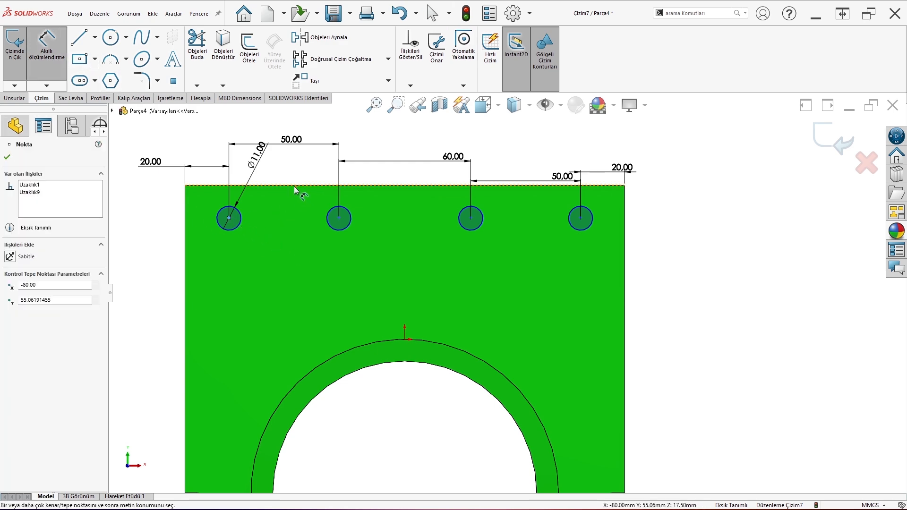
{"action": "left_click", "coordinate": [295, 186]}
{"action": "left_click", "coordinate": [142, 201]}
{"action": "type", "text": "10"}
{"action": "key", "text": "Return"}
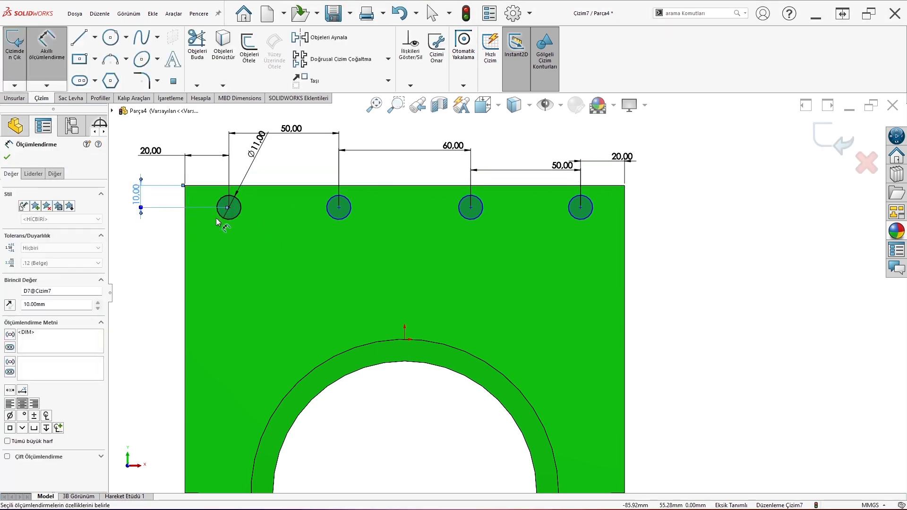
{"action": "key", "text": "Escape"}
{"action": "middle_click_drag", "start_coordinate": [303, 243], "coordinate": [364, 241]}
{"action": "key", "text": "ctrl+8"}
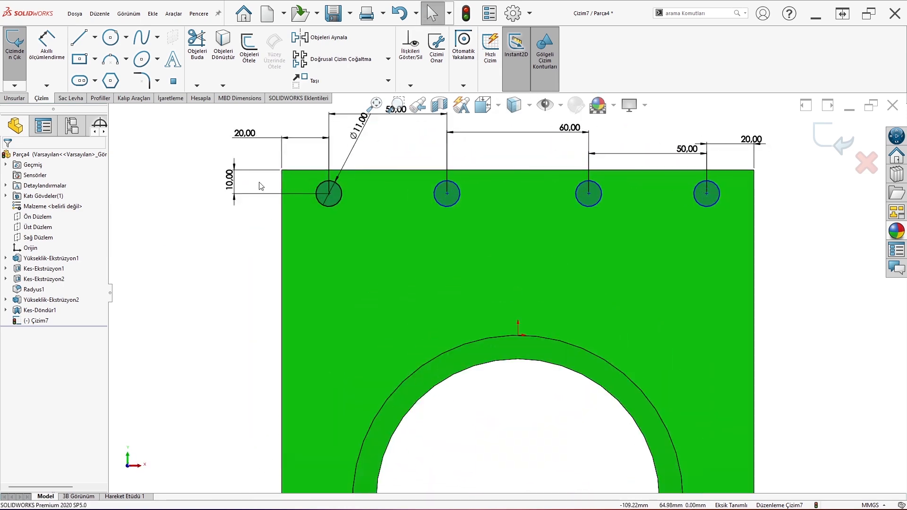
{"action": "middle_click_drag", "start_coordinate": [299, 195], "coordinate": [335, 199]}
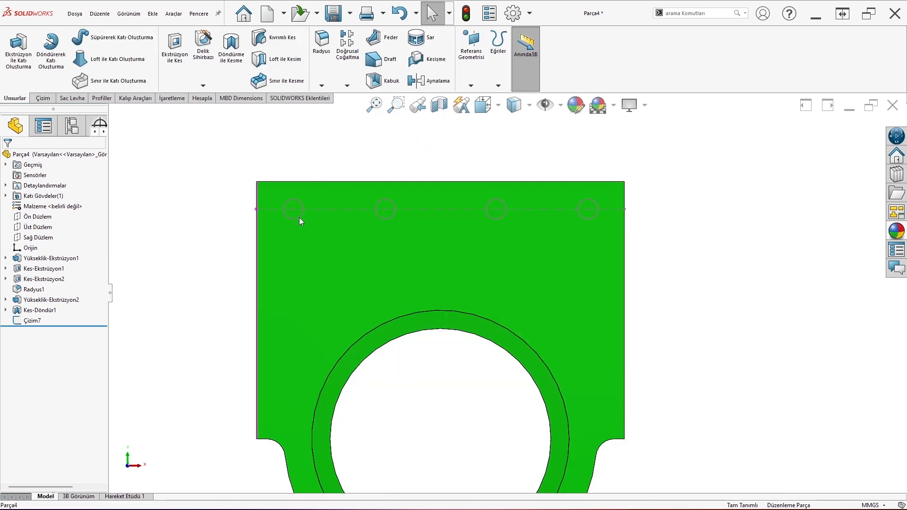
Reopen the hole sketch for editing and move the 50 mm dimension between the third and fourth circles up level with the 20 mm dimension.
{"action": "left_click", "coordinate": [299, 218]}
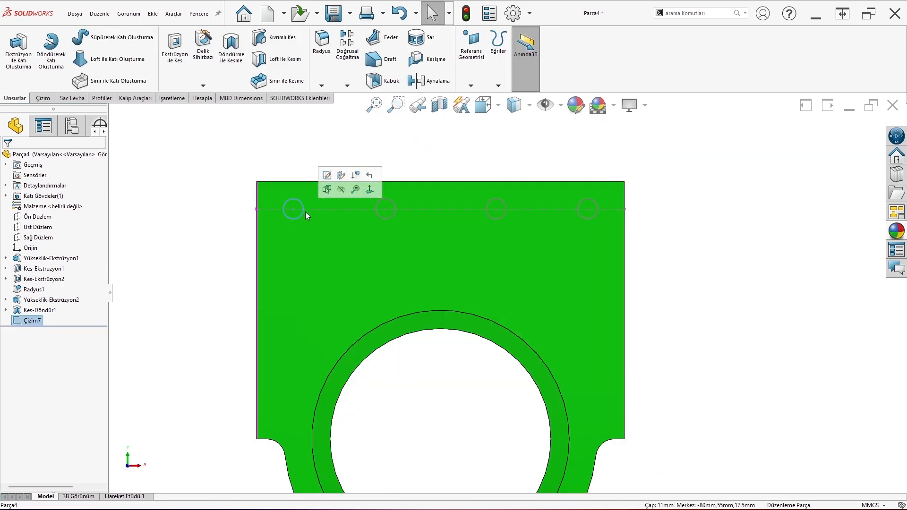
{"action": "left_click", "coordinate": [328, 176]}
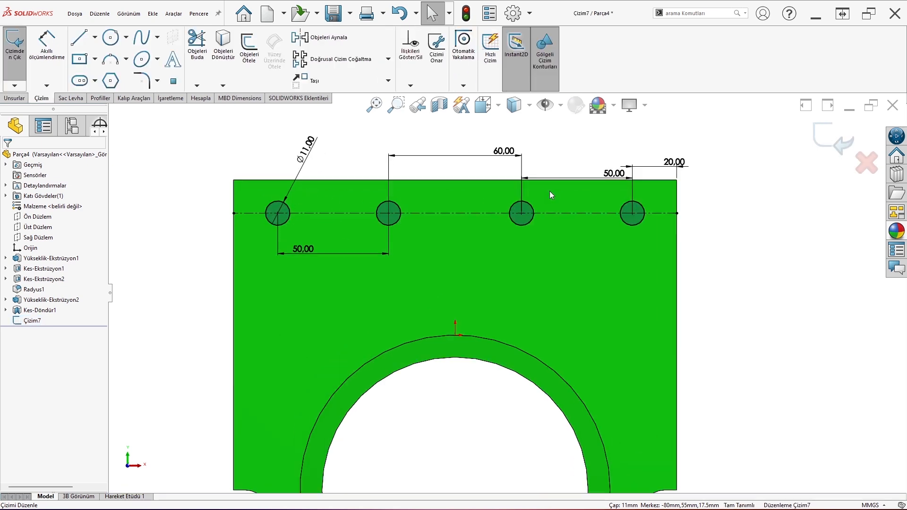
{"action": "left_click_drag", "start_coordinate": [615, 173], "coordinate": [613, 163]}
Check the distance from the leftmost circle's center to the plate's upper edge without placing a dimension.
{"action": "left_click", "coordinate": [46, 47]}
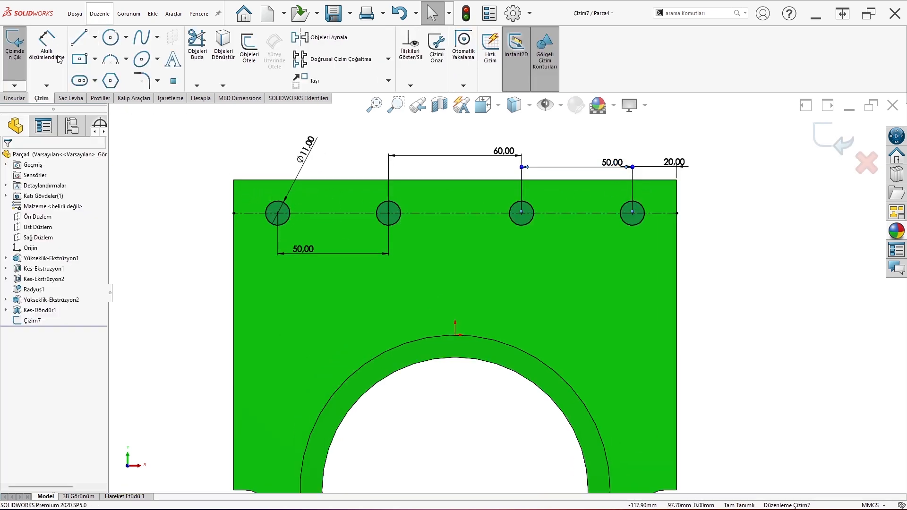
{"action": "left_click", "coordinate": [277, 216]}
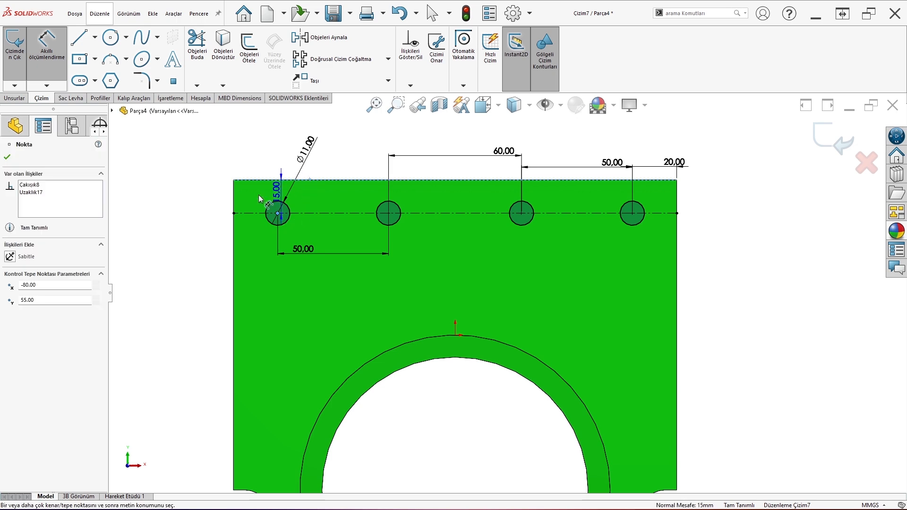
{"action": "key", "text": "Escape"}
{"action": "middle_click_drag", "start_coordinate": [406, 213], "coordinate": [548, 201]}
{"action": "key", "text": "ctrl+8"}
{"action": "scroll", "coordinate": [630, 182], "scroll_direction": "down", "scroll_amount": 2}
{"action": "scroll", "coordinate": [512, 172], "scroll_direction": "up", "scroll_amount": 2}
{"action": "scroll", "coordinate": [506, 177], "scroll_direction": "down", "scroll_amount": 2}
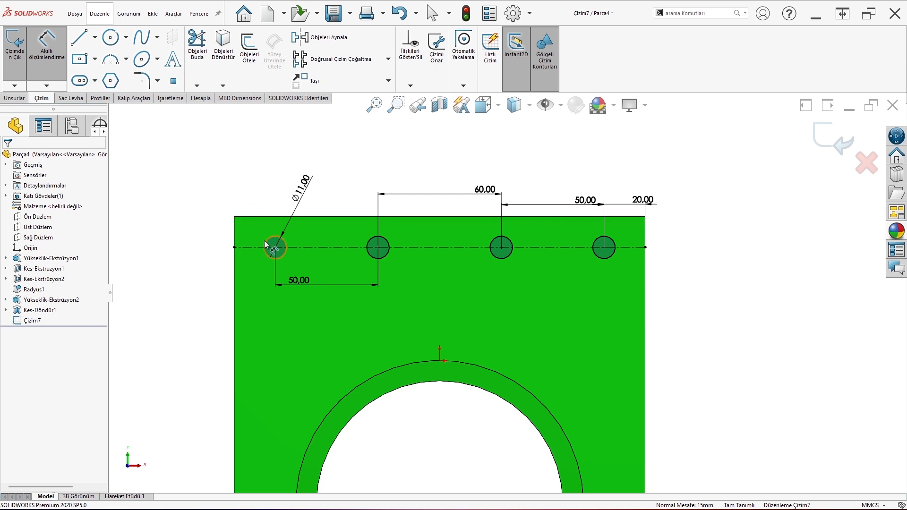
{"action": "left_click", "coordinate": [275, 247]}
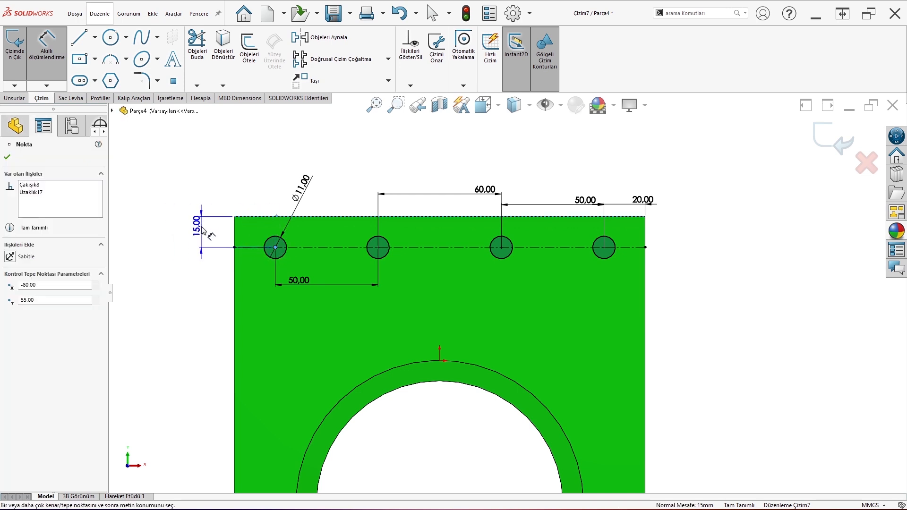
{"action": "key", "text": "Escape"}
Cut the four circles through the plate with an Extruded Cut, blind 87 mm in Direction 1 and blind 30 mm in Direction 2.
{"action": "key", "text": "f"}
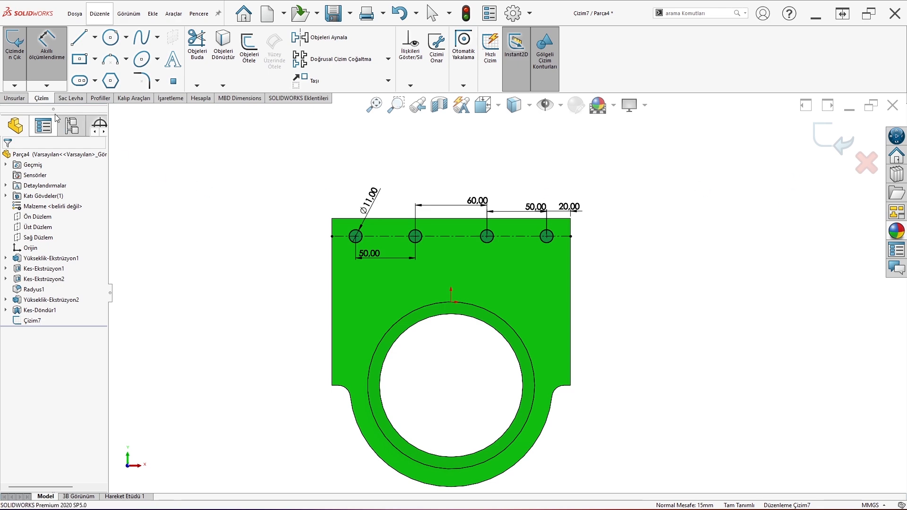
{"action": "left_click", "coordinate": [14, 98]}
{"action": "left_click", "coordinate": [175, 48]}
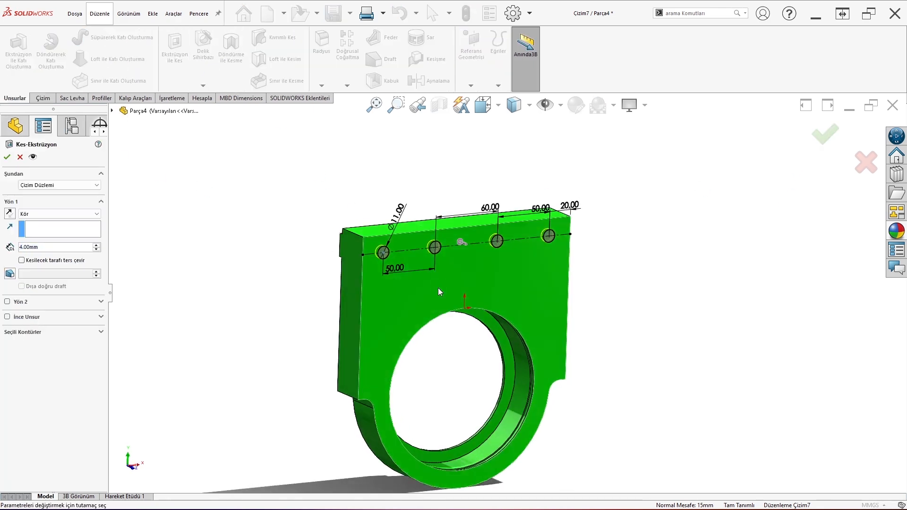
{"action": "left_click_drag", "start_coordinate": [461, 244], "coordinate": [435, 237]}
{"action": "left_click", "coordinate": [7, 301]}
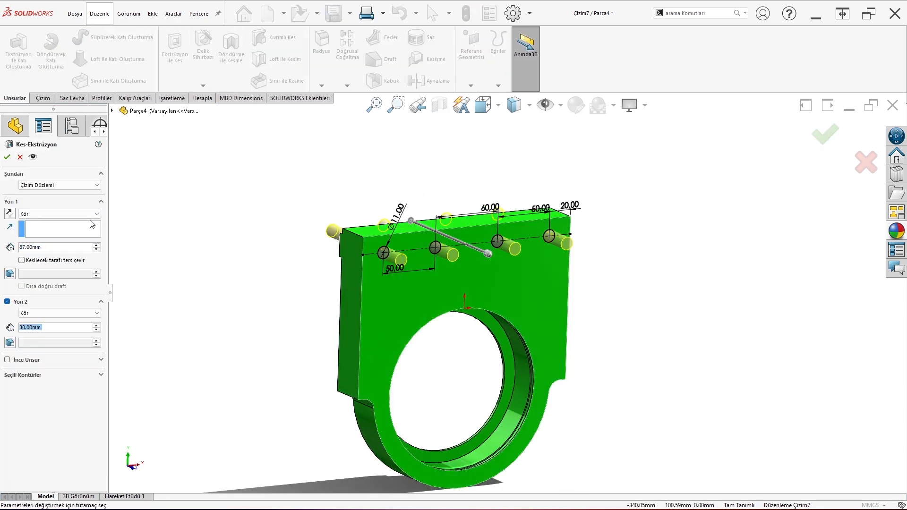
{"action": "left_click", "coordinate": [6, 158]}
{"action": "mouse_move", "coordinate": [304, 182]}
{"action": "middle_mouse_down"}
{"action": "mouse_move", "coordinate": [442, 303]}
{"action": "mouse_move", "coordinate": [531, 226]}
{"action": "mouse_move", "coordinate": [565, 290]}
{"action": "mouse_move", "coordinate": [454, 332]}
{"action": "mouse_move", "coordinate": [546, 395]}
{"action": "mouse_move", "coordinate": [551, 257]}
{"action": "mouse_move", "coordinate": [397, 246]}
{"action": "mouse_move", "coordinate": [386, 219]}
{"action": "mouse_move", "coordinate": [392, 229]}
{"action": "mouse_move", "coordinate": [590, 219]}
{"action": "mouse_move", "coordinate": [543, 263]}
{"action": "mouse_move", "coordinate": [349, 288]}
{"action": "mouse_move", "coordinate": [340, 235]}
{"action": "mouse_move", "coordinate": [528, 258]}
{"action": "mouse_move", "coordinate": [403, 164]}
{"action": "mouse_move", "coordinate": [452, 372]}
{"action": "mouse_move", "coordinate": [481, 345]}
{"action": "middle_mouse_up"}
{"action": "scroll", "coordinate": [472, 223], "scroll_direction": "down", "scroll_amount": 3}
{"action": "scroll", "coordinate": [452, 372], "scroll_direction": "down", "scroll_amount": 2}
{"action": "scroll", "coordinate": [481, 346], "scroll_direction": "up", "scroll_amount": 3}
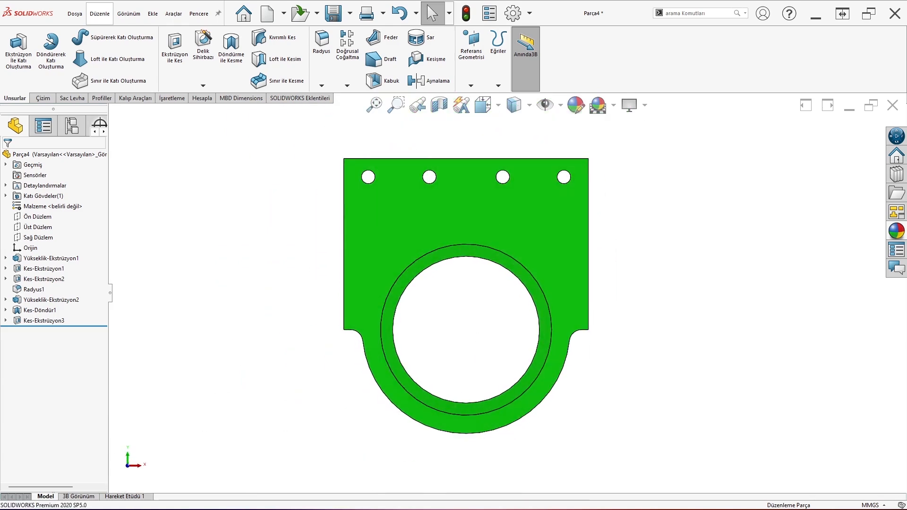
Switch to the browser and examine the shaft's lengths, diameters, grooves, chamfer and slot in PROJE - 04.pdf, then return to SOLIDWORKS.
{"action": "left_click", "coordinate": [466, 500]}
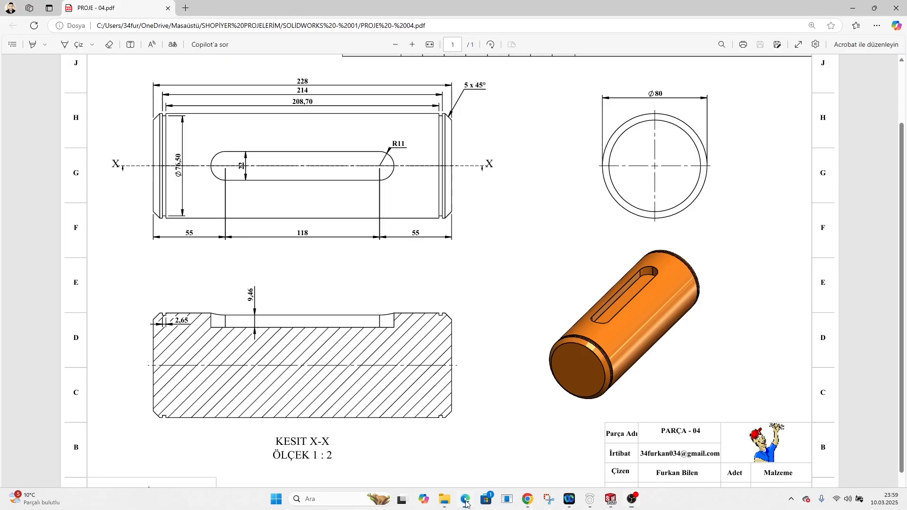
{"action": "scroll", "coordinate": [451, 203], "scroll_direction": "down", "scroll_amount": 1, "text": "ctrl"}
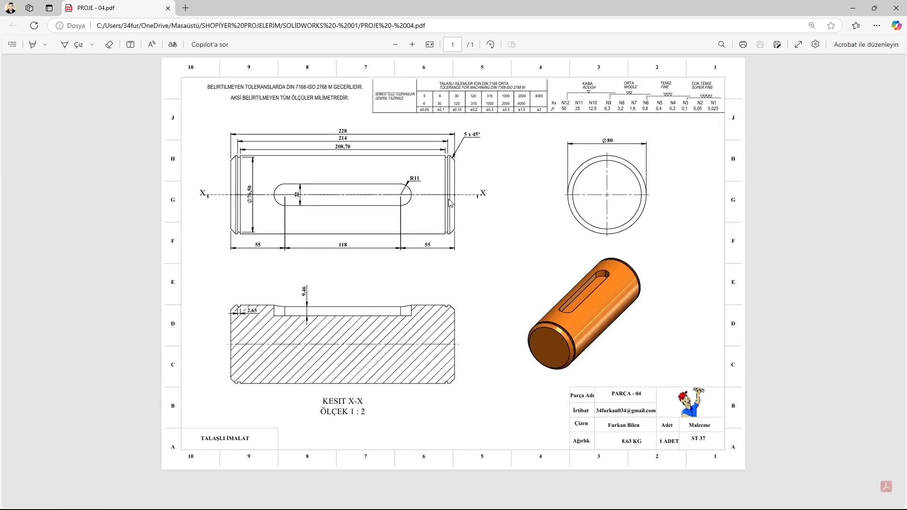
{"action": "scroll", "coordinate": [450, 203], "scroll_direction": "up", "scroll_amount": 1, "text": "ctrl"}
{"action": "scroll", "coordinate": [136, 232], "scroll_direction": "up", "scroll_amount": 1, "text": "ctrl"}
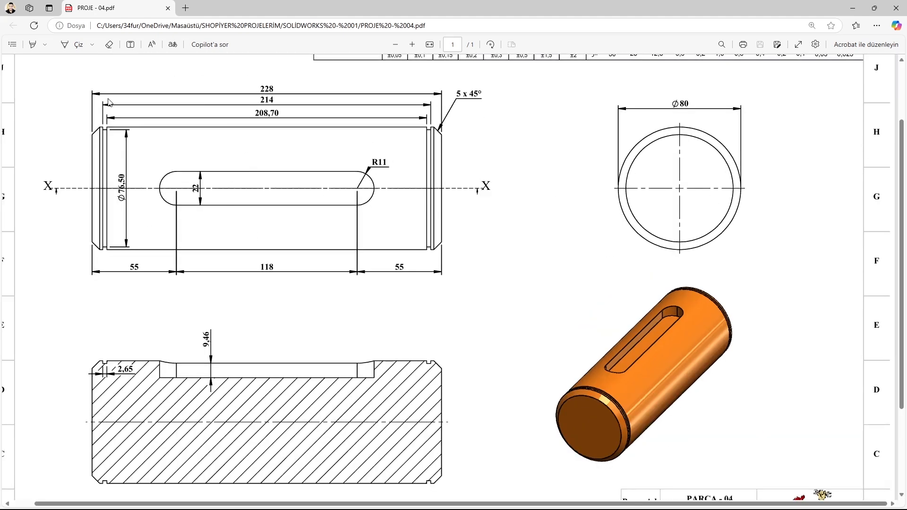
{"action": "scroll", "coordinate": [311, 255], "scroll_direction": "down", "scroll_amount": 1, "text": "ctrl"}
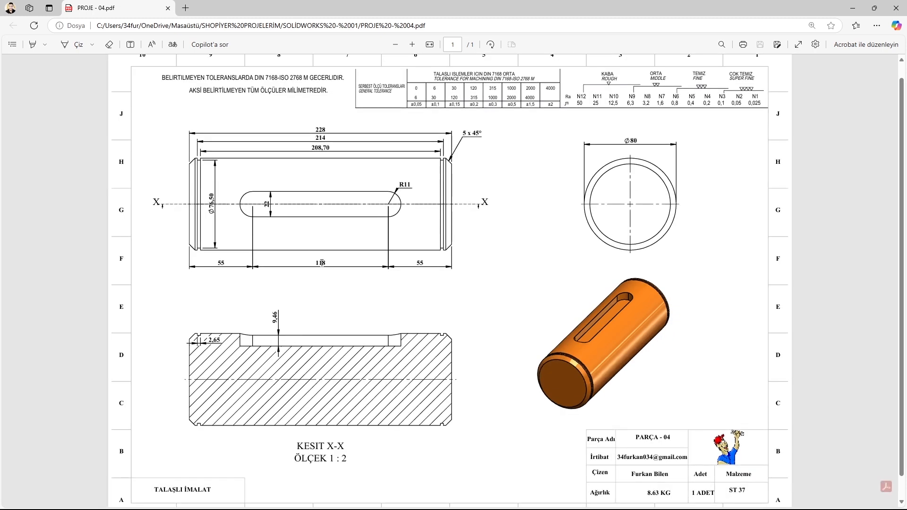
{"action": "left_click_drag", "start_coordinate": [306, 6], "coordinate": [906, 227]}
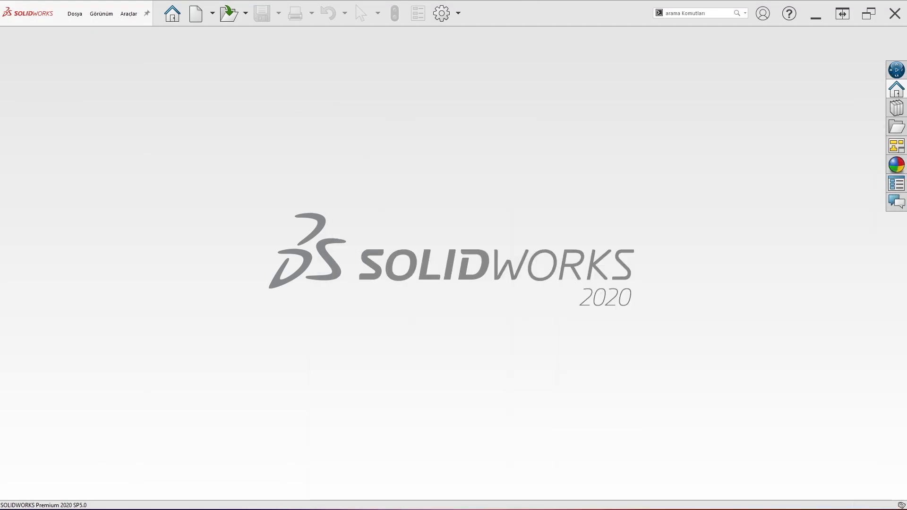
Create a new part and apply a plain white background scene.
{"action": "left_click", "coordinate": [75, 14]}
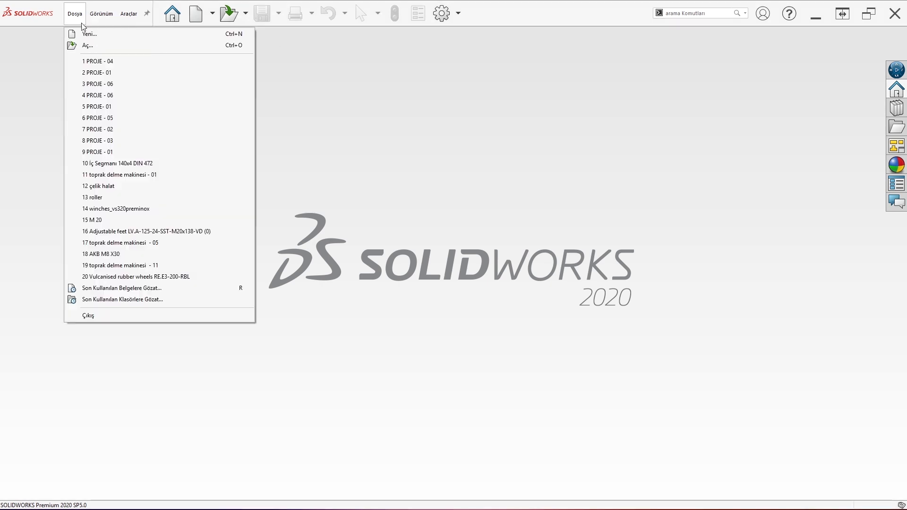
{"action": "left_click", "coordinate": [92, 33]}
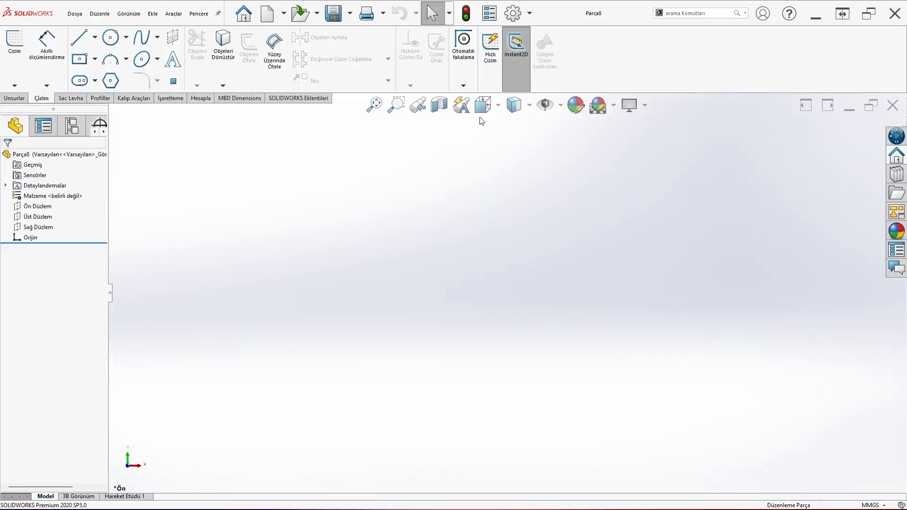
{"action": "left_click", "coordinate": [606, 108]}
{"action": "left_click", "coordinate": [603, 123]}
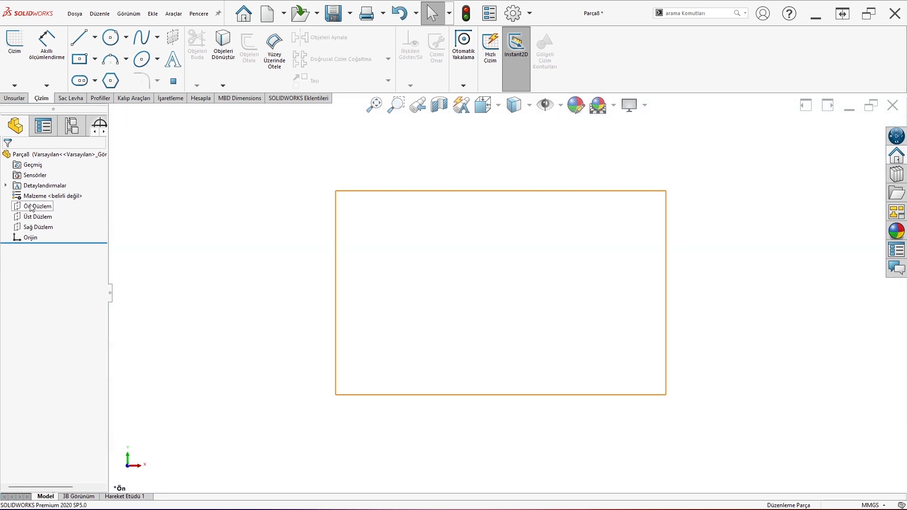
Sketch a corner rectangle about 162 by 56 mm on the Front Plane (Ön Düzlem), starting at the origin.
{"action": "left_click", "coordinate": [37, 206]}
{"action": "left_click", "coordinate": [80, 59]}
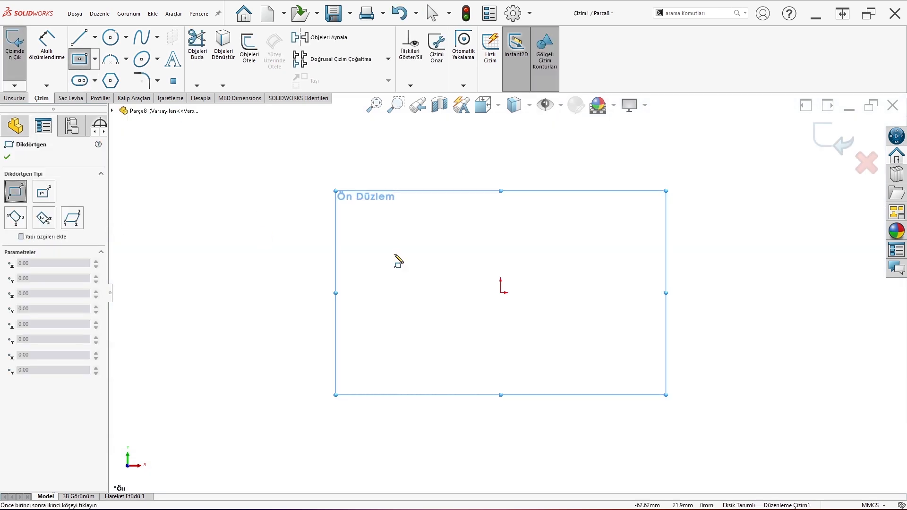
{"action": "left_click", "coordinate": [501, 293]}
{"action": "left_click", "coordinate": [804, 192]}
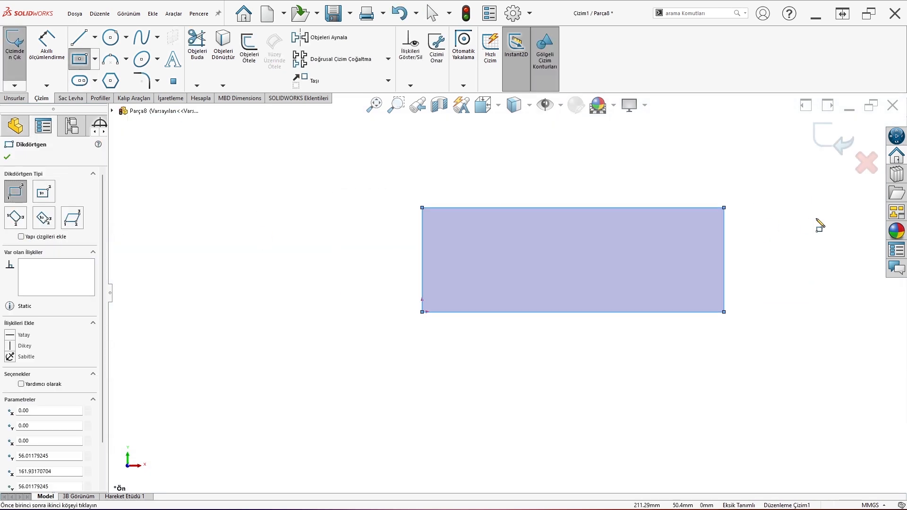
{"action": "key", "text": "Escape"}
Dimension the rectangle to 228 mm long and 40 mm high.
{"action": "left_click", "coordinate": [46, 45]}
{"action": "left_click", "coordinate": [394, 336]}
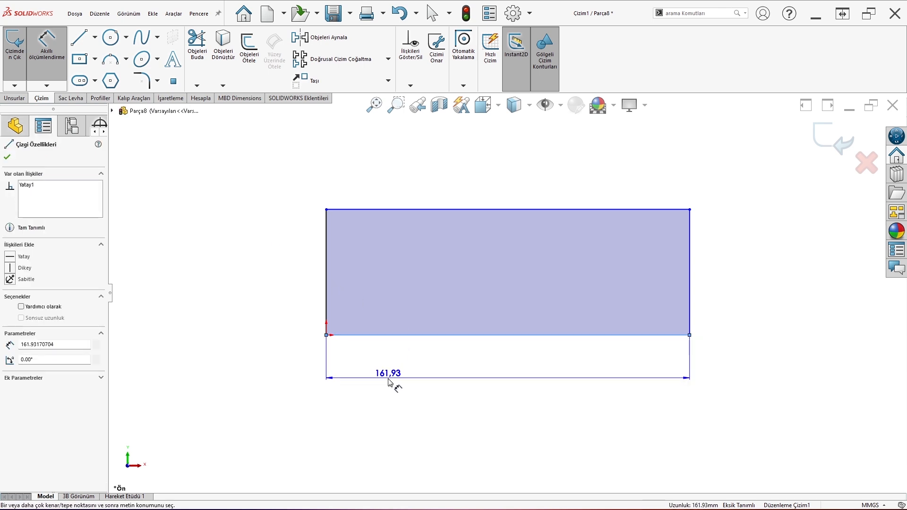
{"action": "left_click", "coordinate": [390, 381]}
{"action": "type", "text": "228"}
{"action": "key", "text": "Return"}
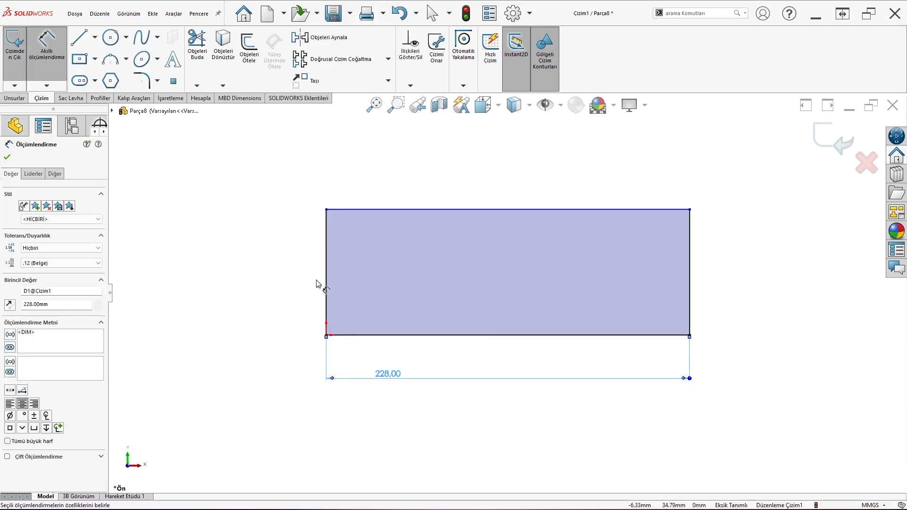
{"action": "left_click", "coordinate": [328, 267]}
{"action": "left_click", "coordinate": [255, 267]}
{"action": "type", "text": "40"}
{"action": "key", "text": "Return"}
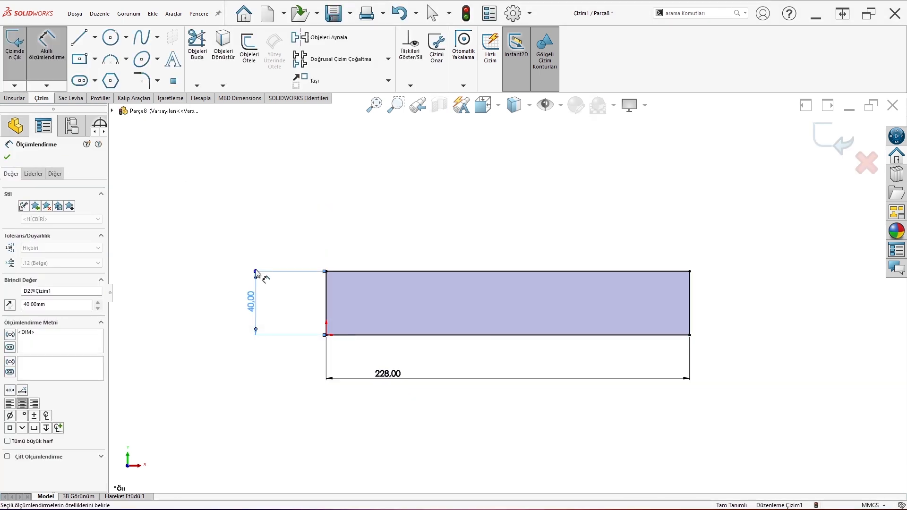
{"action": "key", "text": "Escape"}
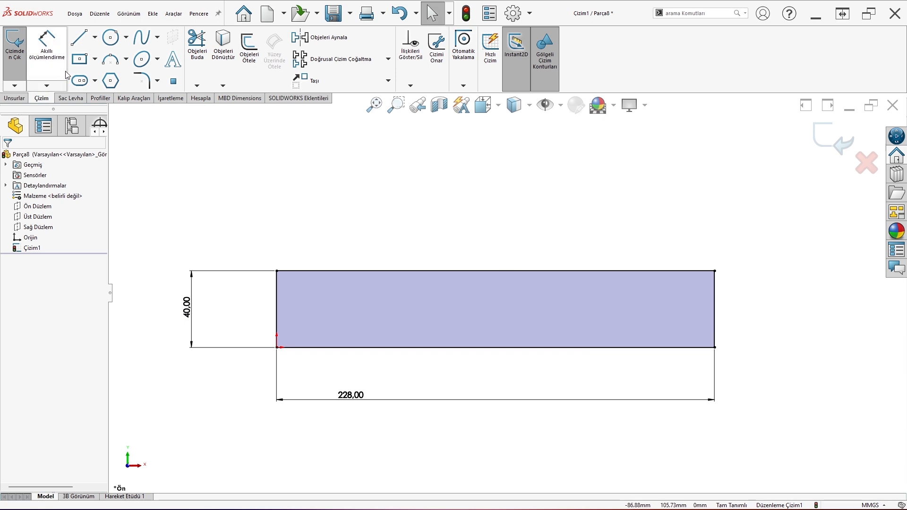
Draw a vertical centreline between the midpoints of the rectangle's upper and lower edges.
{"action": "left_click", "coordinate": [82, 62]}
{"action": "key", "text": "Escape"}
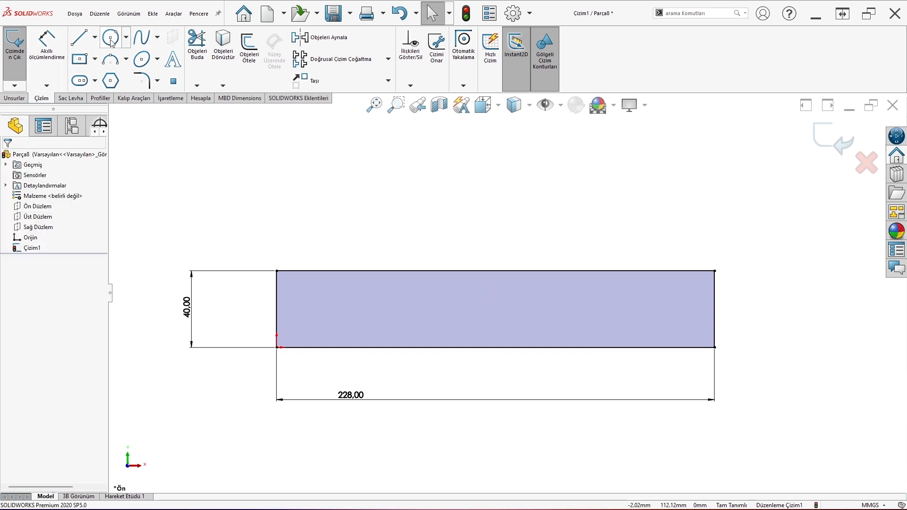
{"action": "left_click", "coordinate": [95, 37]}
{"action": "left_click", "coordinate": [102, 65]}
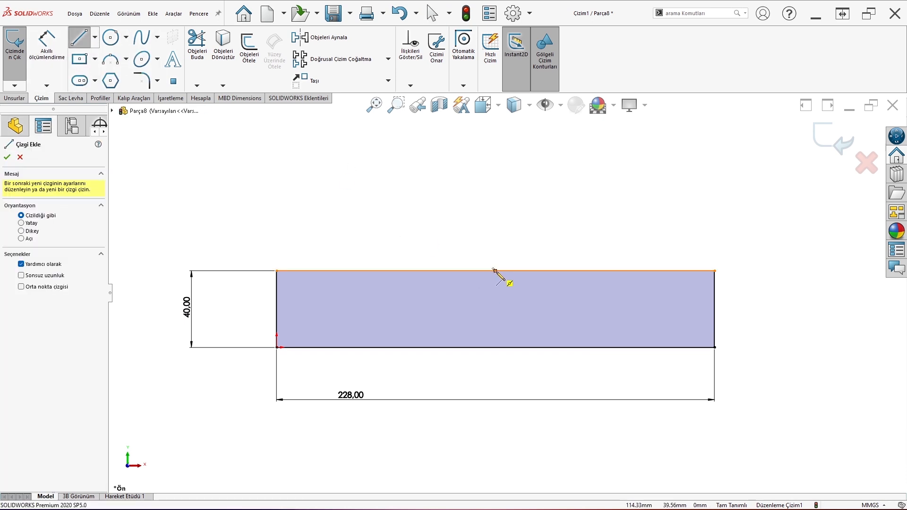
{"action": "left_click", "coordinate": [494, 271]}
{"action": "left_click", "coordinate": [495, 347]}
{"action": "key", "text": "Escape"}
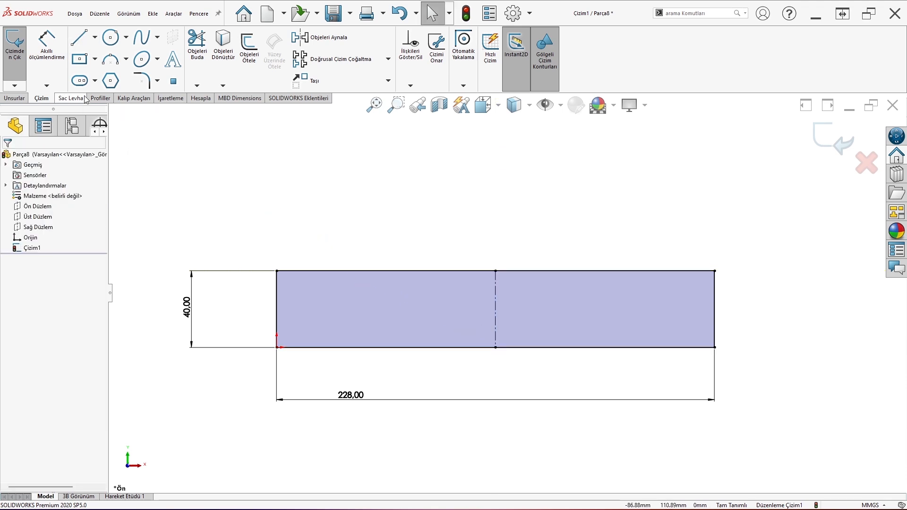
Chamfer the rectangle's upper-left corner with an equal-distance 5 mm sketch chamfer, accepting the loss of a sketch constraint.
{"action": "left_click", "coordinate": [155, 83]}
{"action": "left_click", "coordinate": [150, 107]}
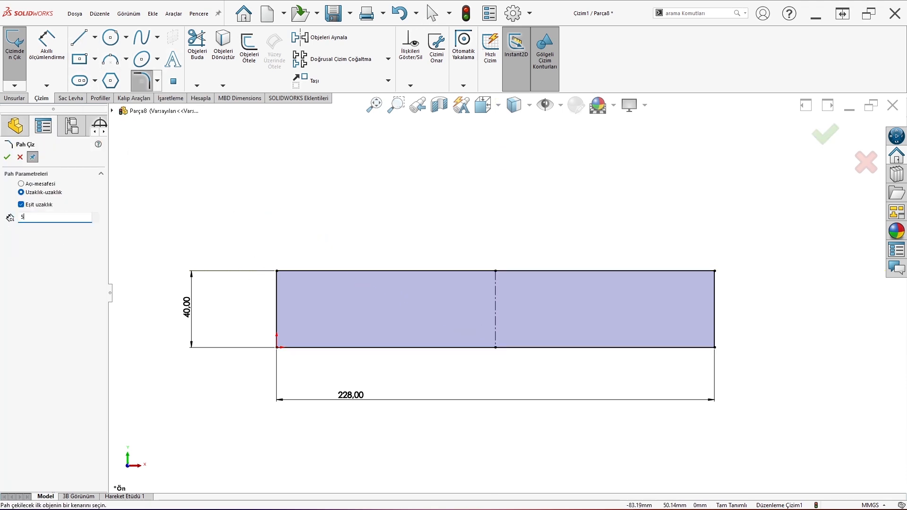
{"action": "key", "text": "Return"}
{"action": "left_click", "coordinate": [278, 271]}
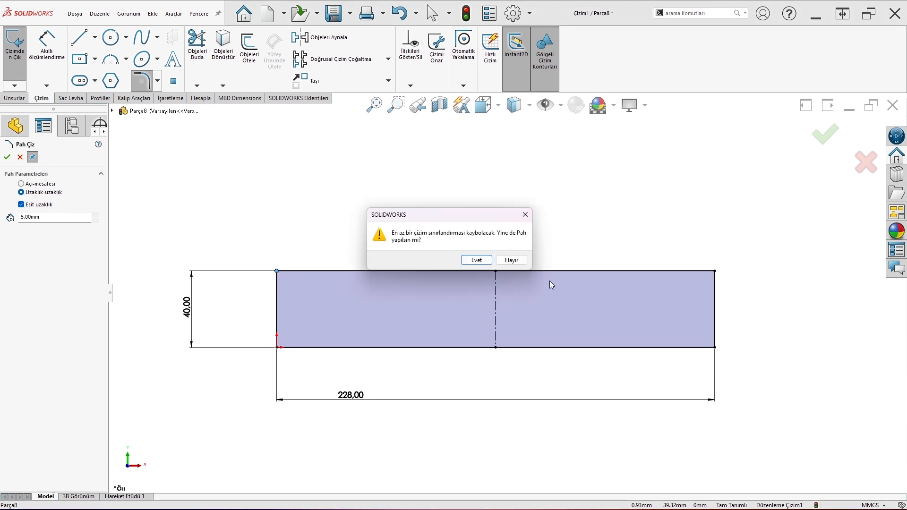
{"action": "left_click", "coordinate": [482, 263]}
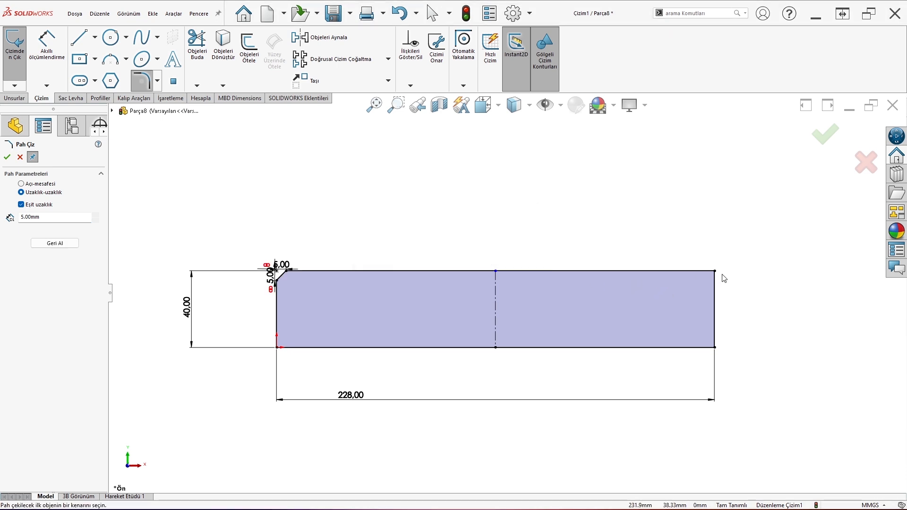
{"action": "left_click", "coordinate": [7, 157]}
Sketch a centre rectangle about 6 by 9 mm across the profile's upper edge, just right of the chamfer.
{"action": "scroll", "coordinate": [331, 253], "scroll_direction": "down", "scroll_amount": 3}
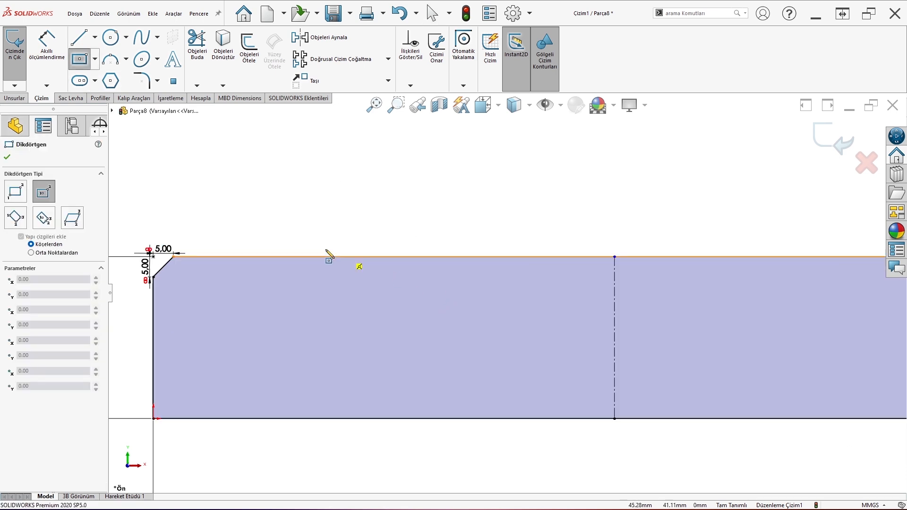
{"action": "left_click", "coordinate": [207, 245]}
{"action": "left_click", "coordinate": [218, 263]}
{"action": "key", "text": "Escape"}
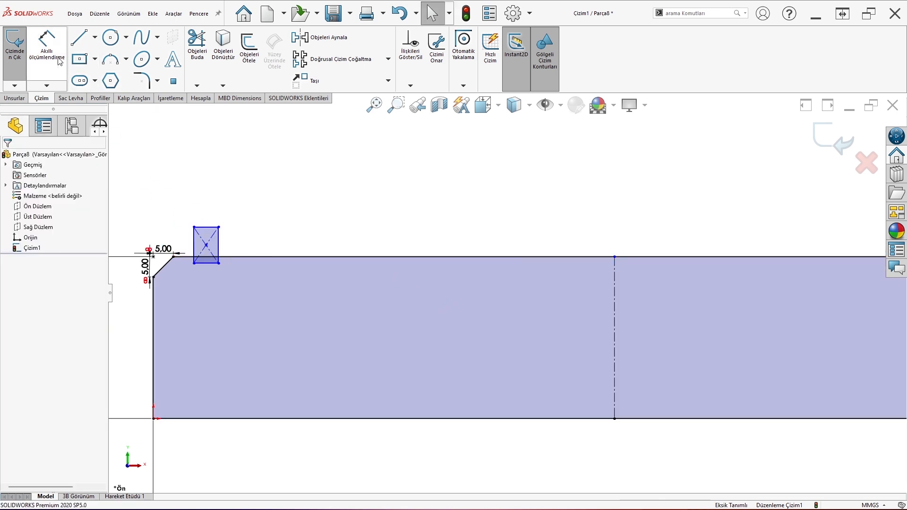
Set the small rectangle's width to 2.65 mm.
{"action": "right_click_drag", "start_coordinate": [219, 263], "coordinate": [215, 218]}
{"action": "left_click", "coordinate": [207, 228]}
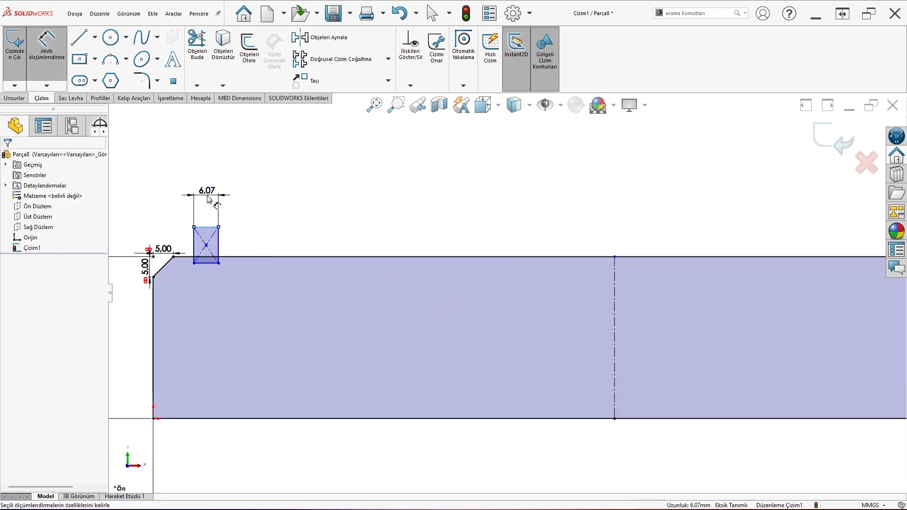
{"action": "left_click", "coordinate": [209, 194]}
{"action": "type", "text": "2.65"}
{"action": "key", "text": "Return"}
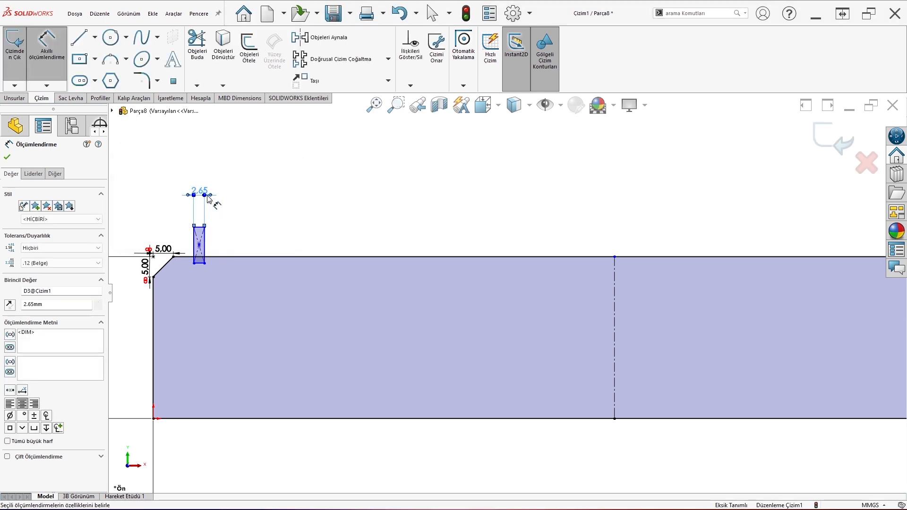
Set the distance from the small rectangle's outer side to the vertical centreline to 214/2 mm.
{"action": "scroll", "coordinate": [287, 260], "scroll_direction": "down", "scroll_amount": 1}
{"action": "left_click", "coordinate": [186, 241]}
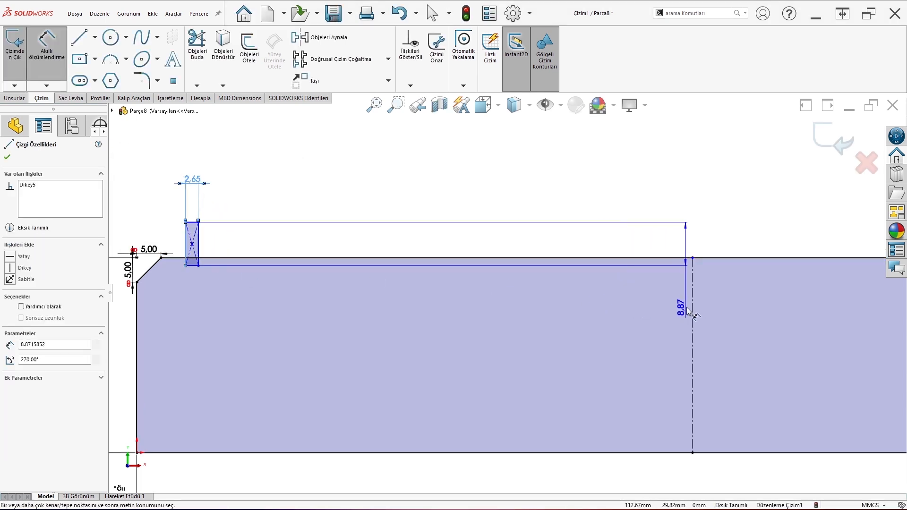
{"action": "left_click", "coordinate": [692, 304]}
{"action": "left_click", "coordinate": [398, 156]}
{"action": "type", "text": "214/2"}
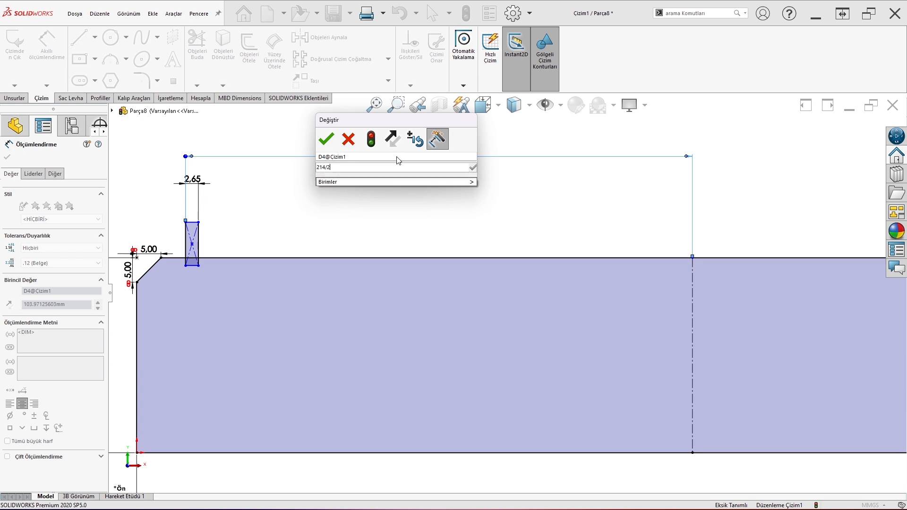
{"action": "key", "text": "Escape"}
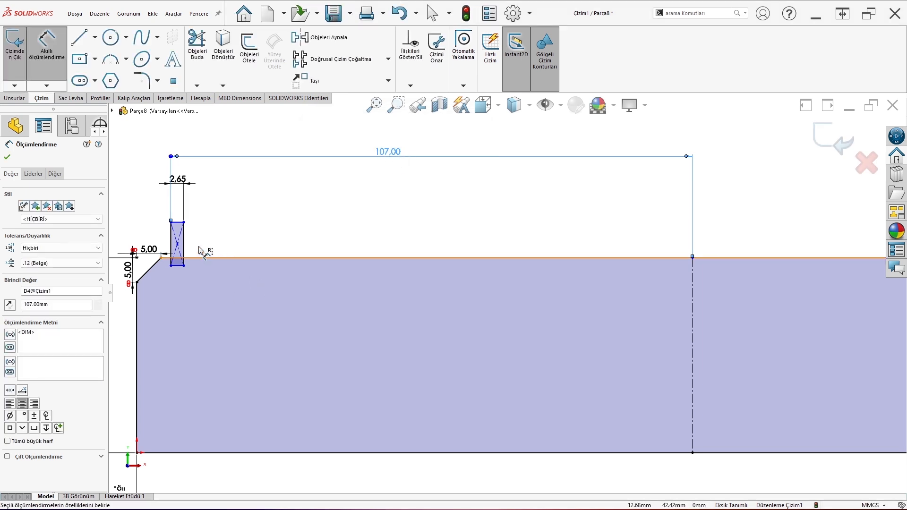
{"action": "left_click", "coordinate": [183, 245]}
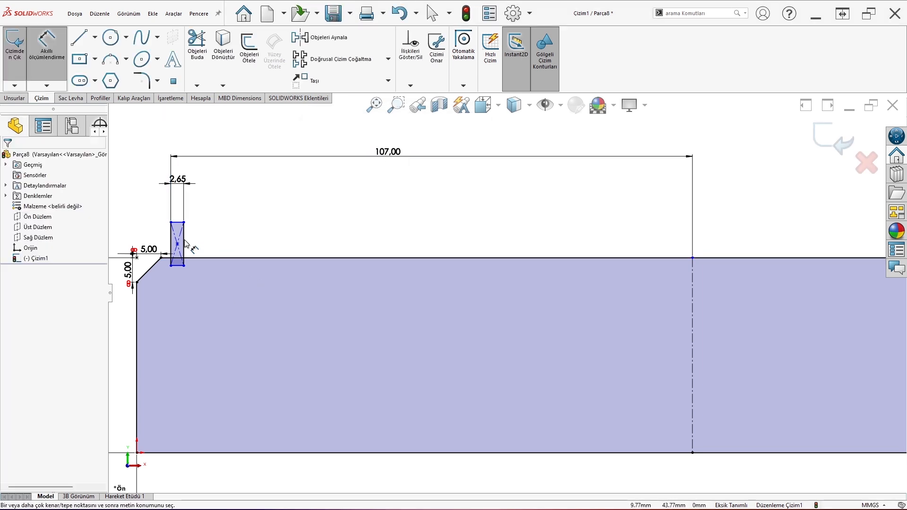
{"action": "left_click", "coordinate": [692, 310]}
{"action": "left_click", "coordinate": [479, 218]}
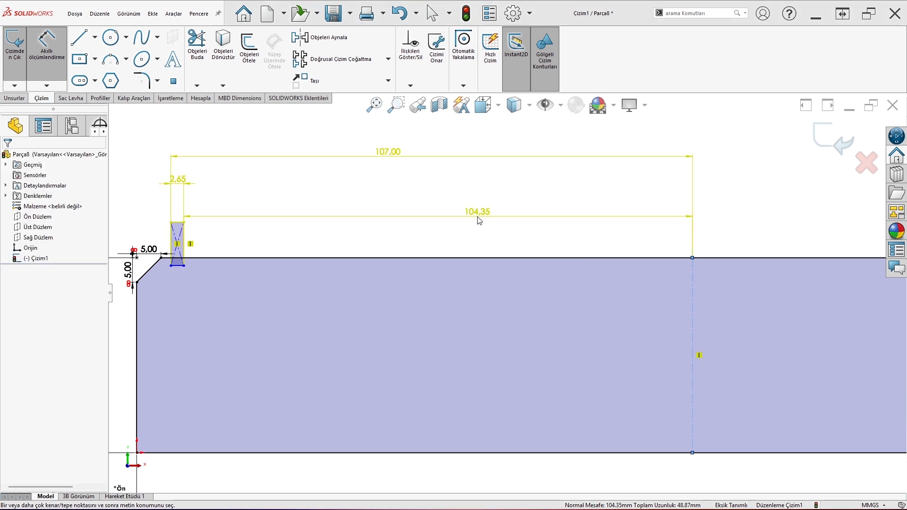
{"action": "key", "text": "Escape"}
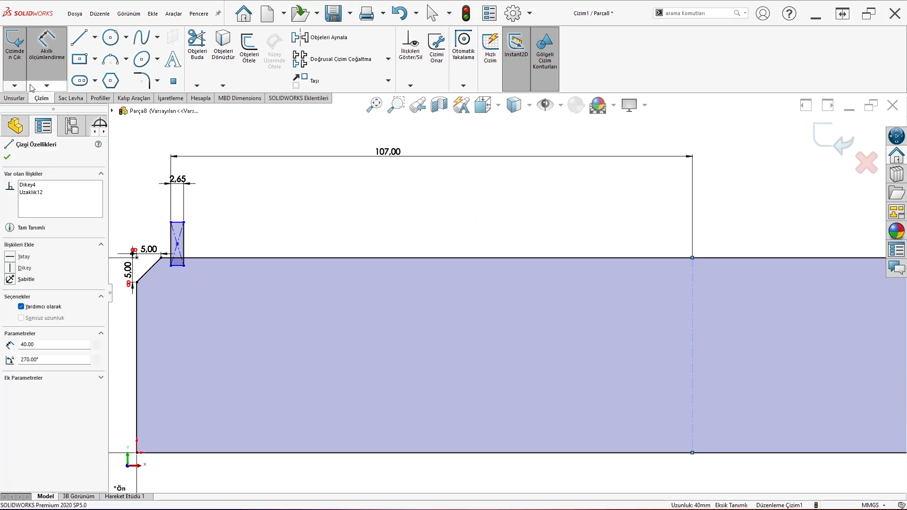
Set the distance from the small rectangle's lower edge to the profile's base line to 76.50/2 mm.
{"action": "left_click", "coordinate": [46, 66]}
{"action": "left_click", "coordinate": [50, 73]}
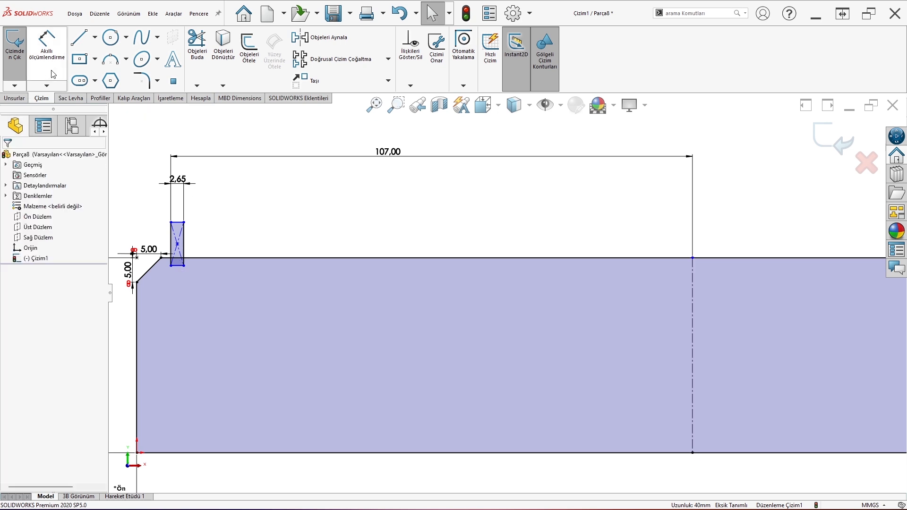
{"action": "left_click", "coordinate": [180, 266]}
{"action": "left_click", "coordinate": [184, 452]}
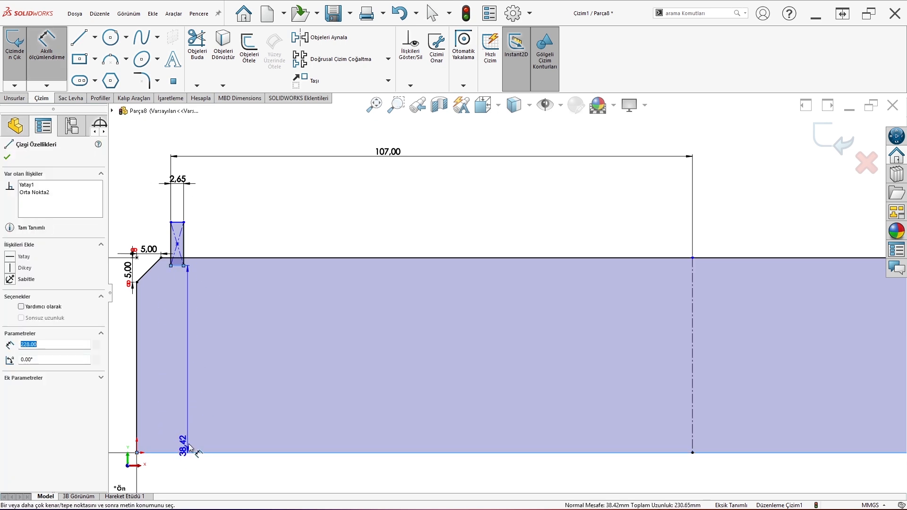
{"action": "left_click", "coordinate": [219, 378]}
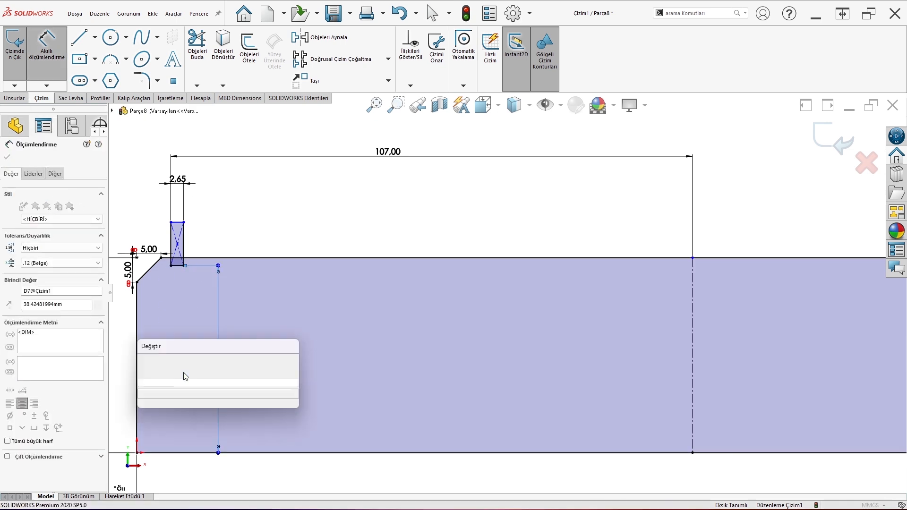
{"action": "type", "text": "76.50"}
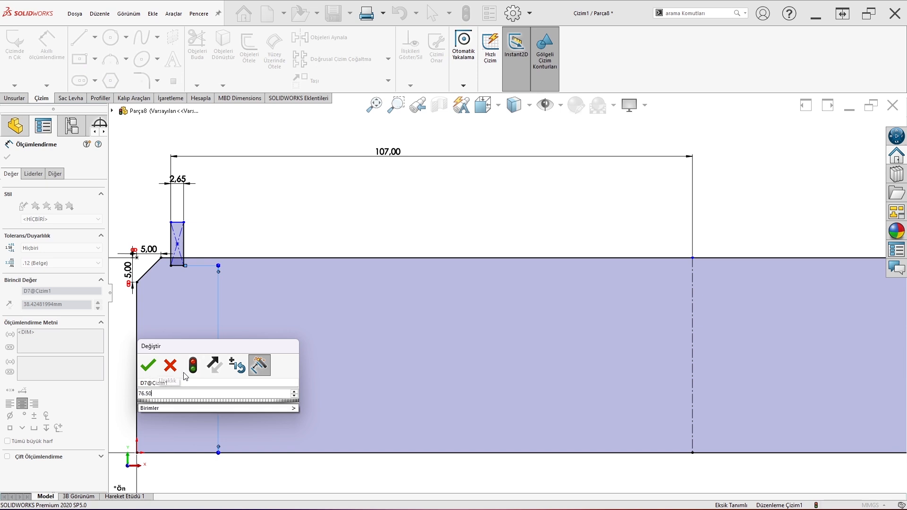
{"action": "type", "text": "/2"}
{"action": "key", "text": "Return"}
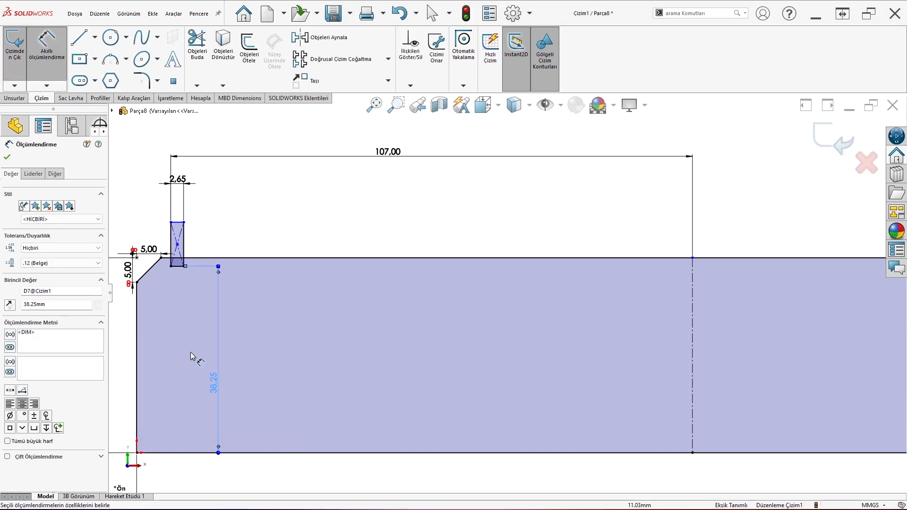
{"action": "key", "text": "Escape"}
Dimension the height of the small rectangle's upper edge above the profile's base line.
{"action": "scroll", "coordinate": [223, 226], "scroll_direction": "up", "scroll_amount": 1}
{"action": "left_click", "coordinate": [47, 45]}
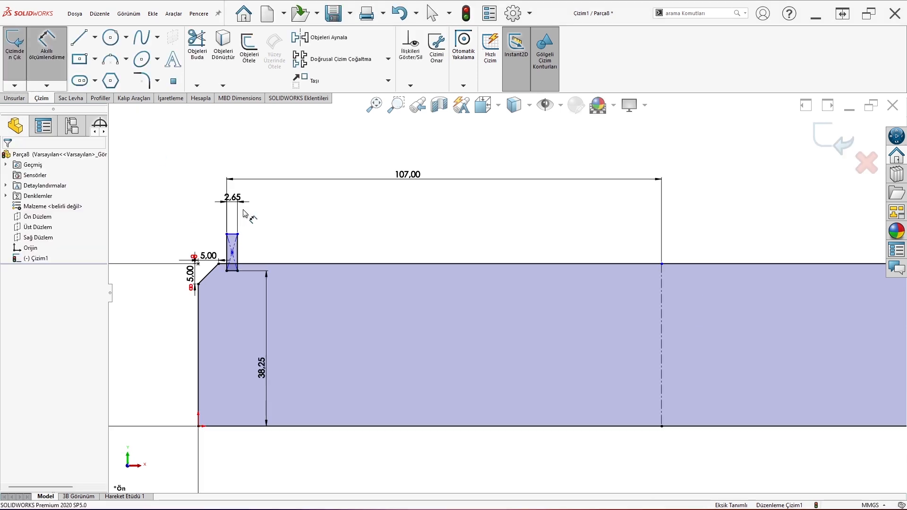
{"action": "left_click", "coordinate": [235, 234]}
{"action": "left_click", "coordinate": [217, 426]}
{"action": "left_click", "coordinate": [148, 350]}
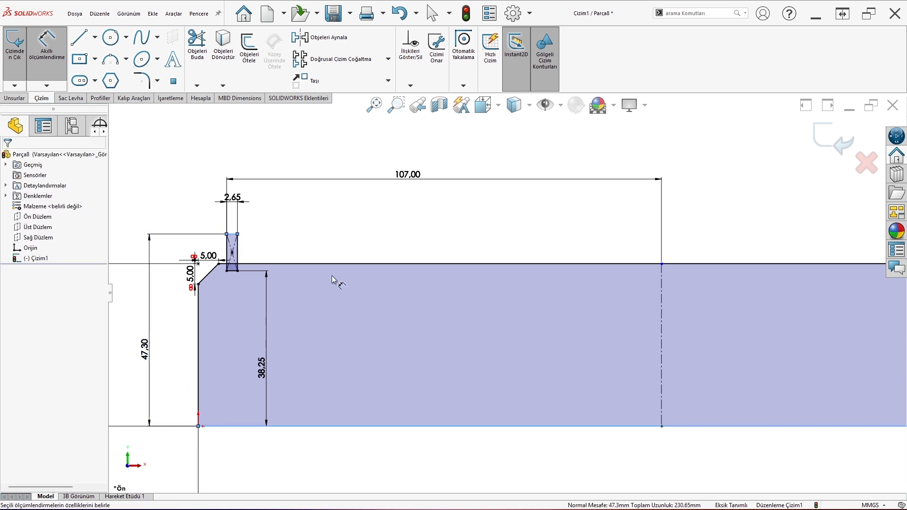
{"action": "key", "text": "Escape"}
{"action": "left_click", "coordinate": [326, 38]}
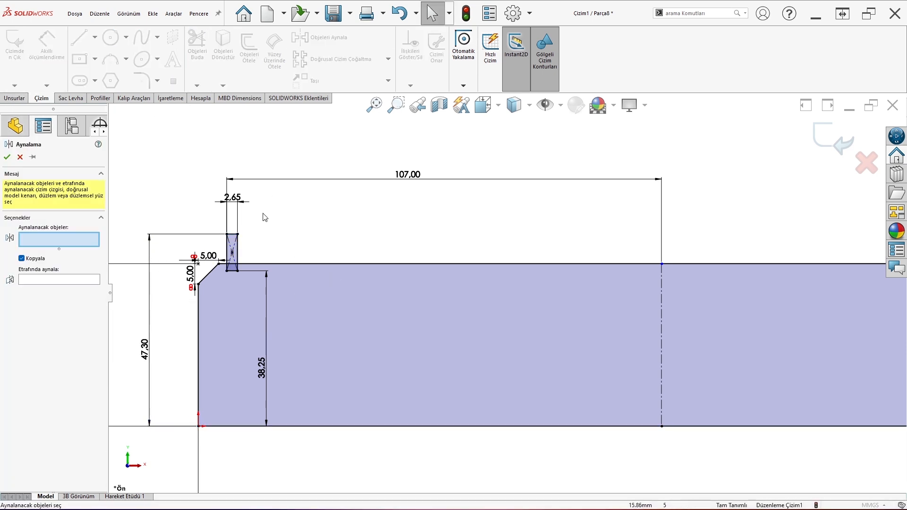
{"action": "mouse_move", "coordinate": [233, 263]}
{"action": "left_mouse_down"}
{"action": "mouse_move", "coordinate": [232, 249]}
{"action": "mouse_move", "coordinate": [284, 271]}
{"action": "left_mouse_up"}
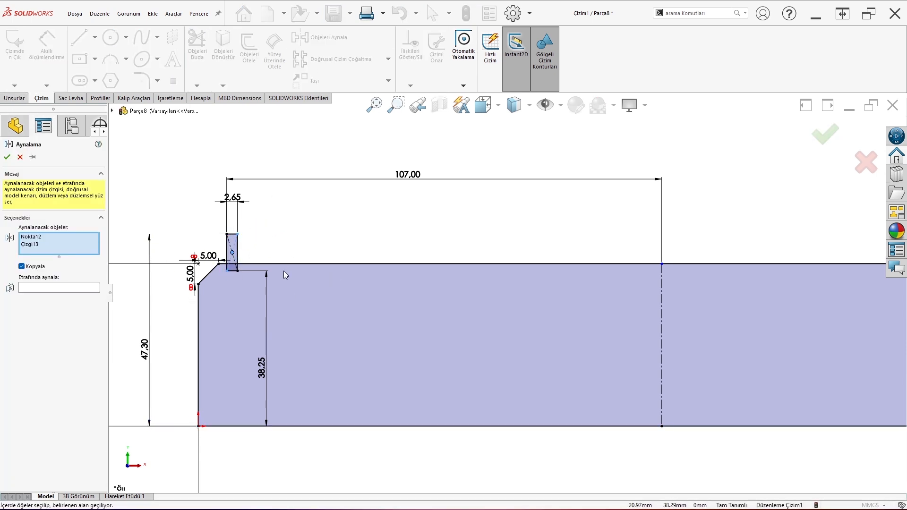
{"action": "scroll", "coordinate": [284, 271], "scroll_direction": "down", "scroll_amount": 2}
{"action": "key", "text": "Escape"}
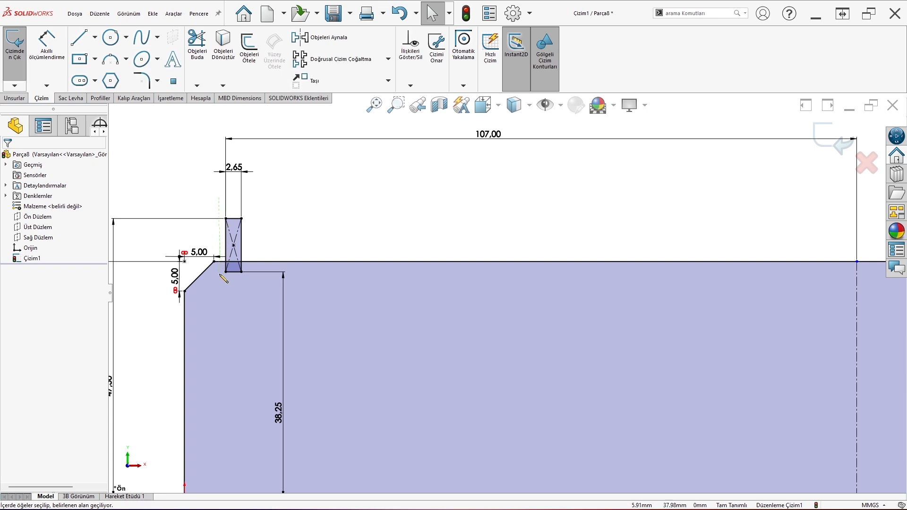
Trim the small rectangle and the profile's upper edge into an open groove, and delete the leftover centre point.
{"action": "left_click_drag", "start_coordinate": [264, 270], "coordinate": [240, 204]}
{"action": "left_click", "coordinate": [152, 273]}
{"action": "scroll", "coordinate": [193, 251], "scroll_direction": "down", "scroll_amount": 3}
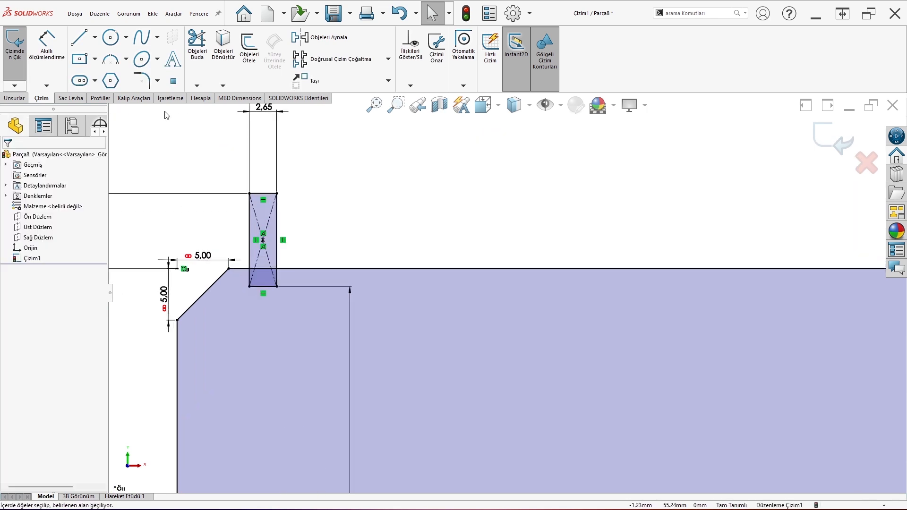
{"action": "scroll", "coordinate": [280, 207], "scroll_direction": "down", "scroll_amount": 2}
{"action": "mouse_move", "coordinate": [304, 166]}
{"action": "left_mouse_down"}
{"action": "mouse_move", "coordinate": [213, 215]}
{"action": "mouse_move", "coordinate": [265, 293]}
{"action": "mouse_move", "coordinate": [253, 311]}
{"action": "mouse_move", "coordinate": [237, 279]}
{"action": "left_mouse_up"}
{"action": "scroll", "coordinate": [219, 296], "scroll_direction": "down", "scroll_amount": 1}
{"action": "key", "text": "Escape"}
{"action": "left_click", "coordinate": [262, 248]}
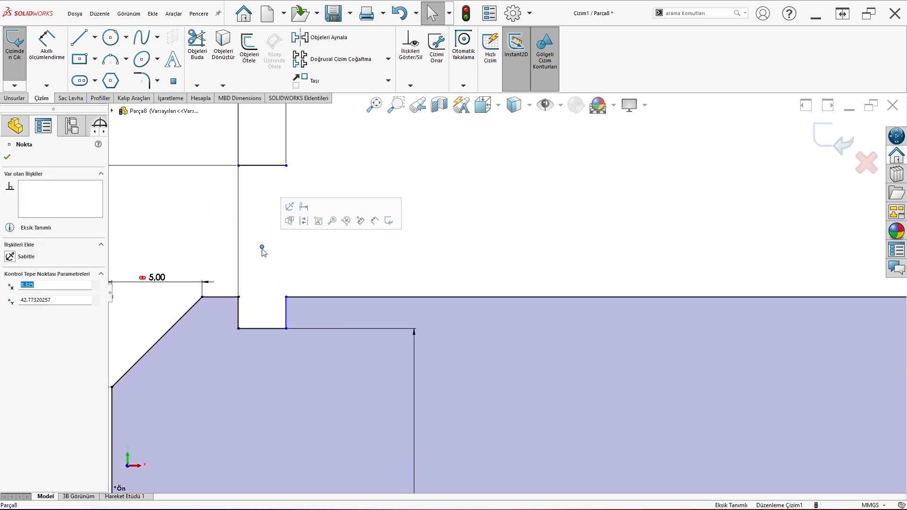
{"action": "key", "text": "Delete"}
Dimension the width of the groove's floor.
{"action": "key", "text": "d"}
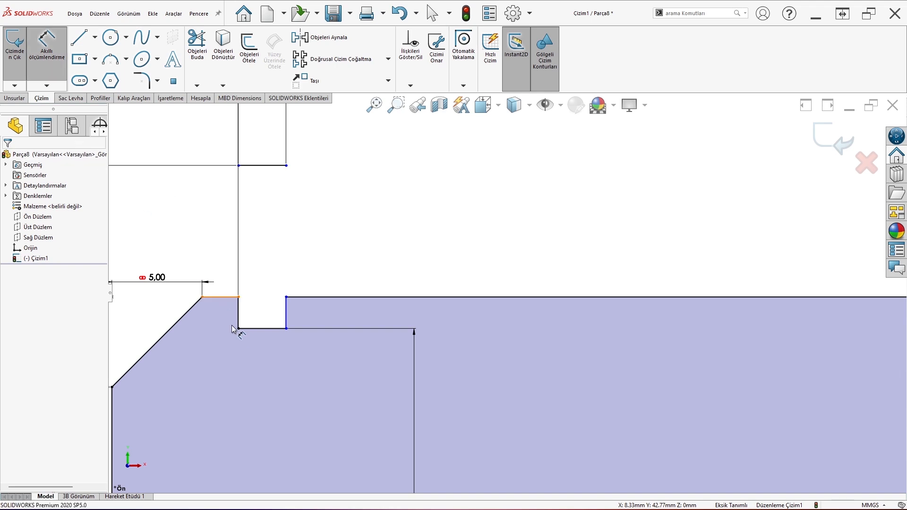
{"action": "left_click", "coordinate": [263, 332]}
{"action": "left_click", "coordinate": [265, 368]}
{"action": "key", "text": "Escape"}
Mirror the groove's floor and two side walls about the profile's vertical centreline, keeping the original lines.
{"action": "scroll", "coordinate": [268, 213], "scroll_direction": "up", "scroll_amount": 1}
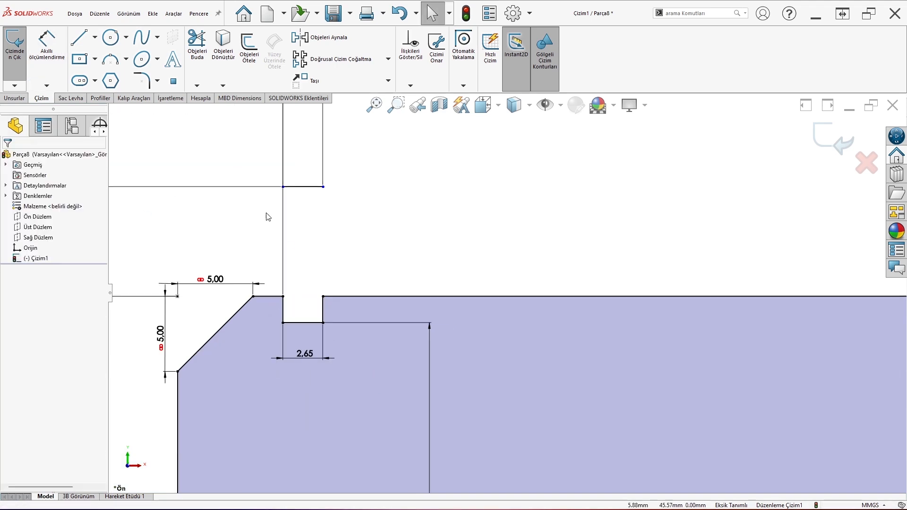
{"action": "left_click", "coordinate": [321, 37]}
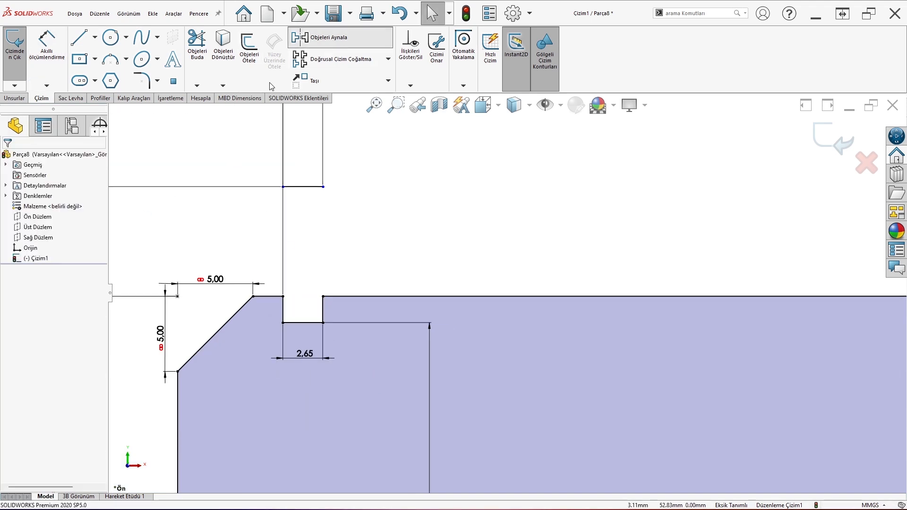
{"action": "left_click", "coordinate": [313, 322]}
{"action": "left_click", "coordinate": [323, 311]}
{"action": "left_click", "coordinate": [283, 313]}
{"action": "left_click", "coordinate": [100, 295]}
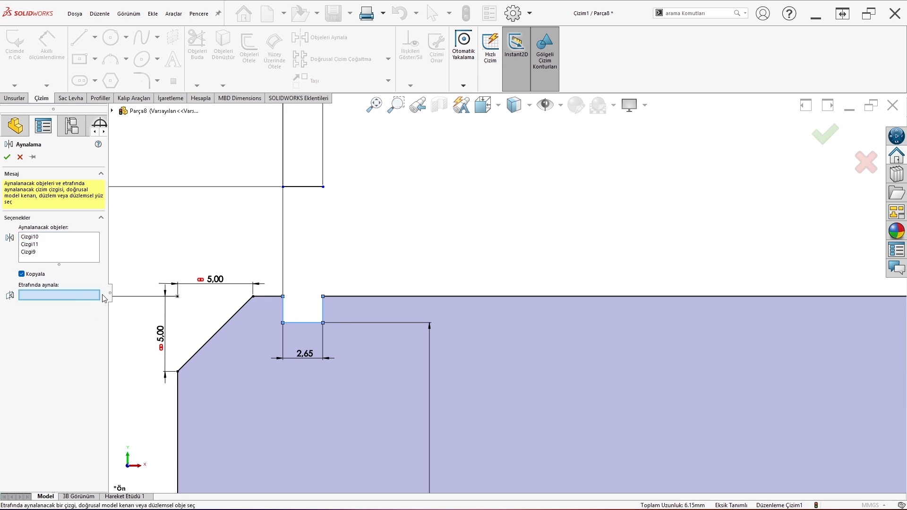
{"action": "scroll", "coordinate": [623, 321], "scroll_direction": "up", "scroll_amount": 3}
{"action": "scroll", "coordinate": [844, 324], "scroll_direction": "up", "scroll_amount": 2}
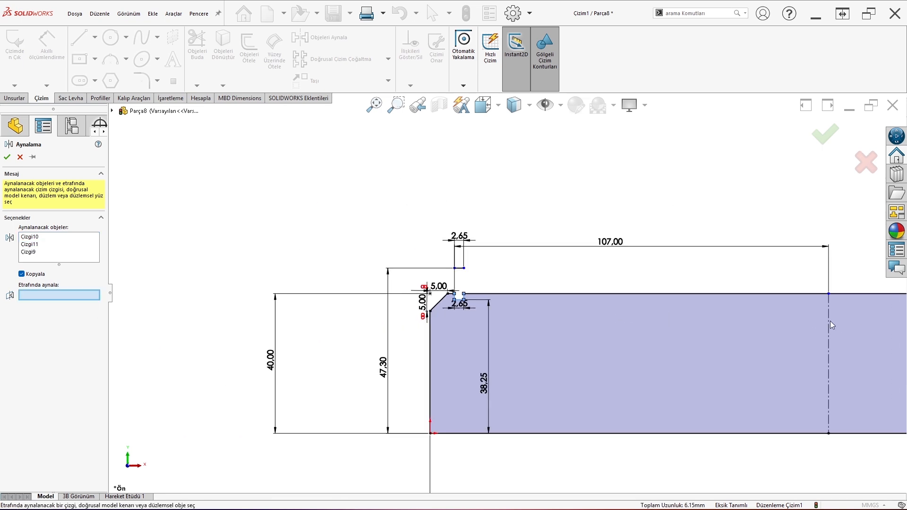
{"action": "left_click", "coordinate": [832, 325]}
{"action": "scroll", "coordinate": [804, 308], "scroll_direction": "up", "scroll_amount": 3}
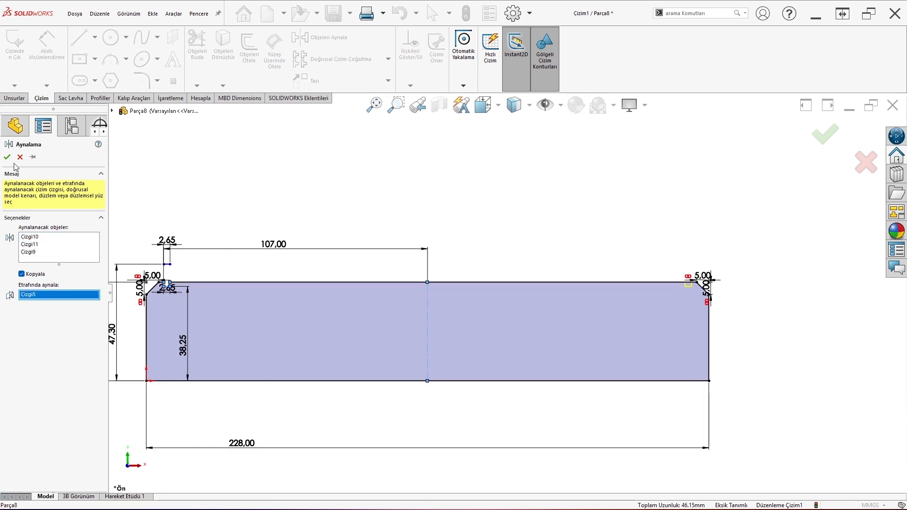
{"action": "left_click", "coordinate": [7, 157]}
Trim the profile's upper edge across the mirrored groove so that the groove is open.
{"action": "scroll", "coordinate": [755, 334], "scroll_direction": "down", "scroll_amount": 5}
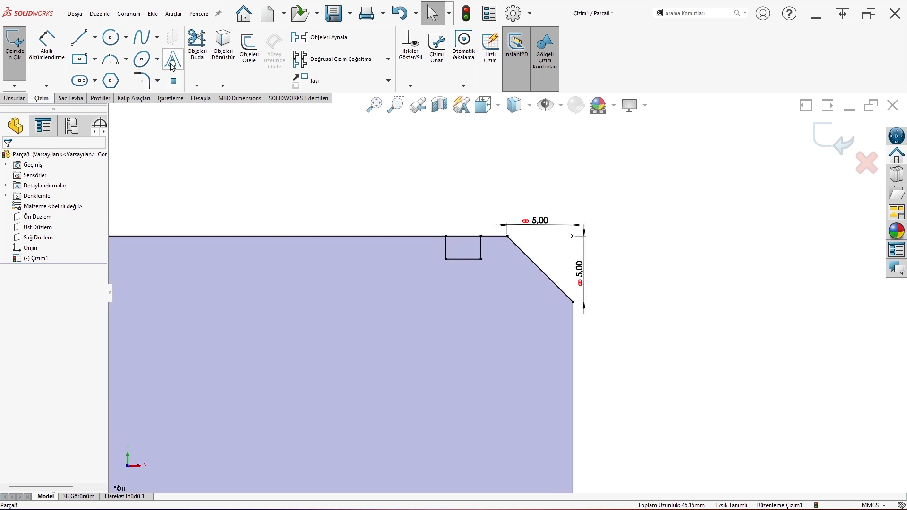
{"action": "left_click", "coordinate": [197, 41]}
{"action": "mouse_move", "coordinate": [460, 222]}
{"action": "left_mouse_down"}
{"action": "mouse_move", "coordinate": [475, 232]}
{"action": "mouse_move", "coordinate": [465, 246]}
{"action": "left_mouse_up"}
{"action": "scroll", "coordinate": [396, 290], "scroll_direction": "up", "scroll_amount": 3}
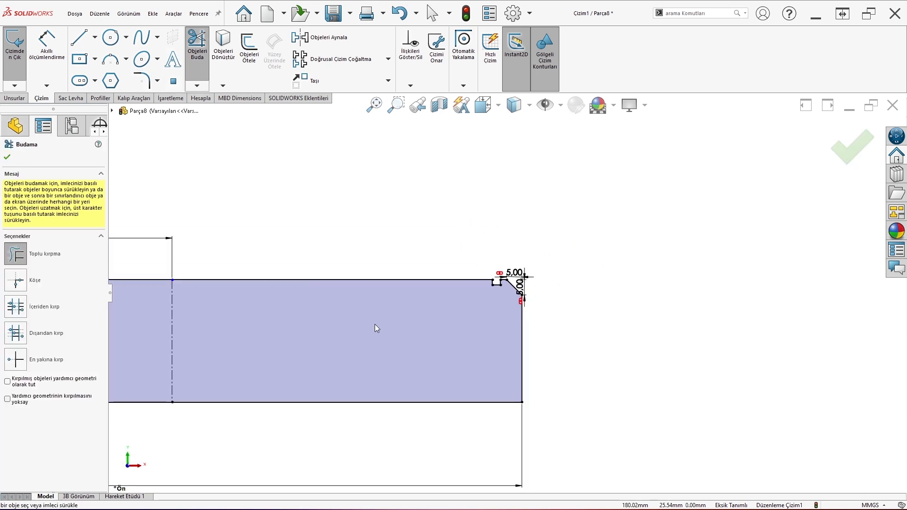
{"action": "scroll", "coordinate": [220, 244], "scroll_direction": "up", "scroll_amount": 5}
{"action": "scroll", "coordinate": [121, 236], "scroll_direction": "down", "scroll_amount": 2}
{"action": "left_click", "coordinate": [7, 156]}
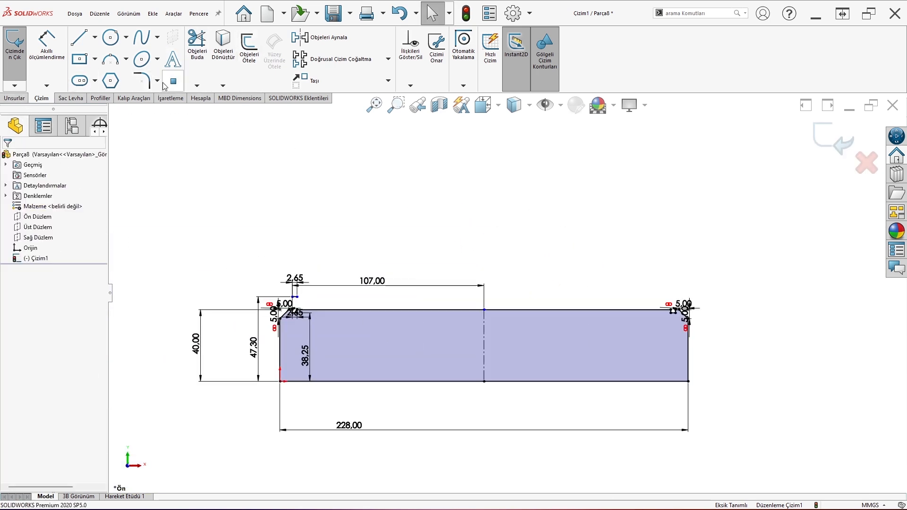
{"action": "left_click", "coordinate": [15, 98]}
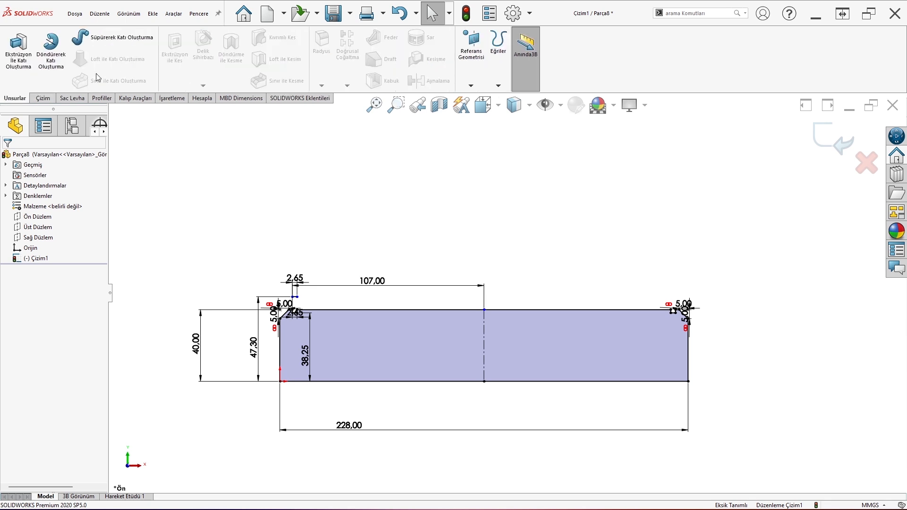
{"action": "left_click", "coordinate": [51, 46]}
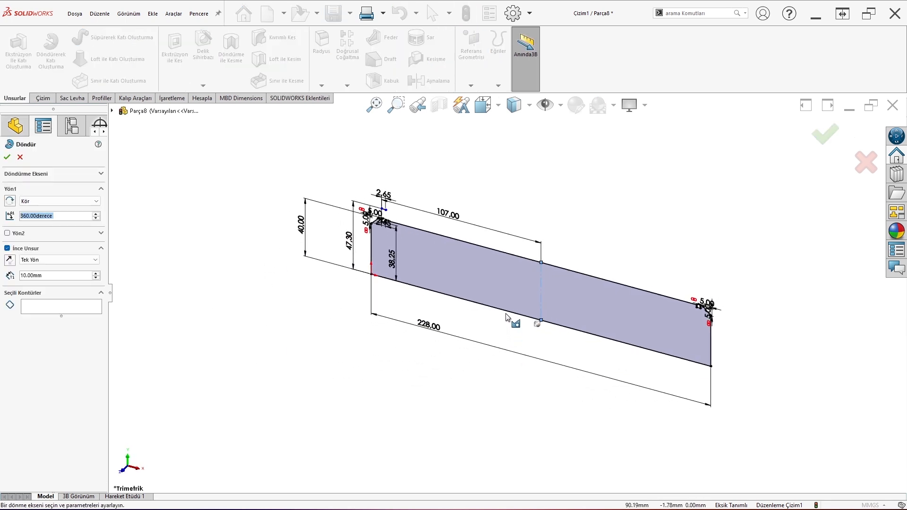
{"action": "left_click", "coordinate": [507, 314]}
{"action": "left_click", "coordinate": [40, 276]}
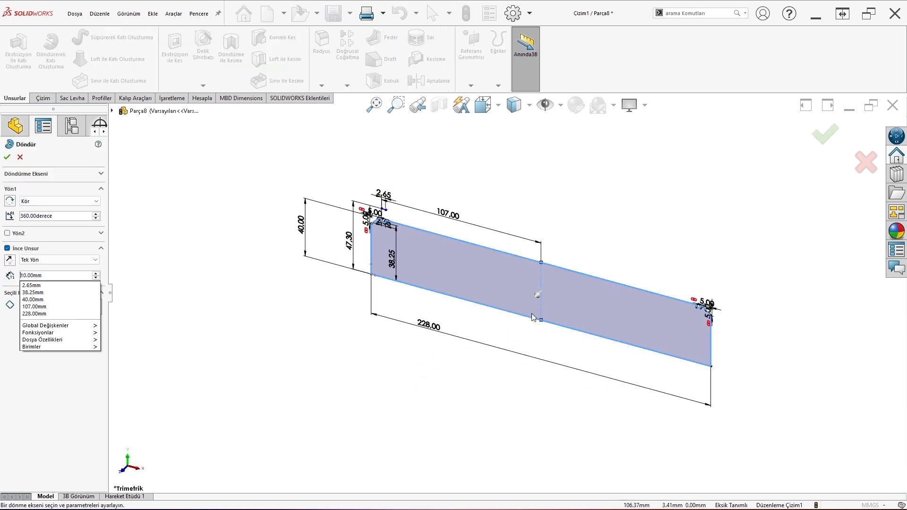
{"action": "scroll", "coordinate": [554, 322], "scroll_direction": "down", "scroll_amount": 1}
{"action": "left_click", "coordinate": [23, 159]}
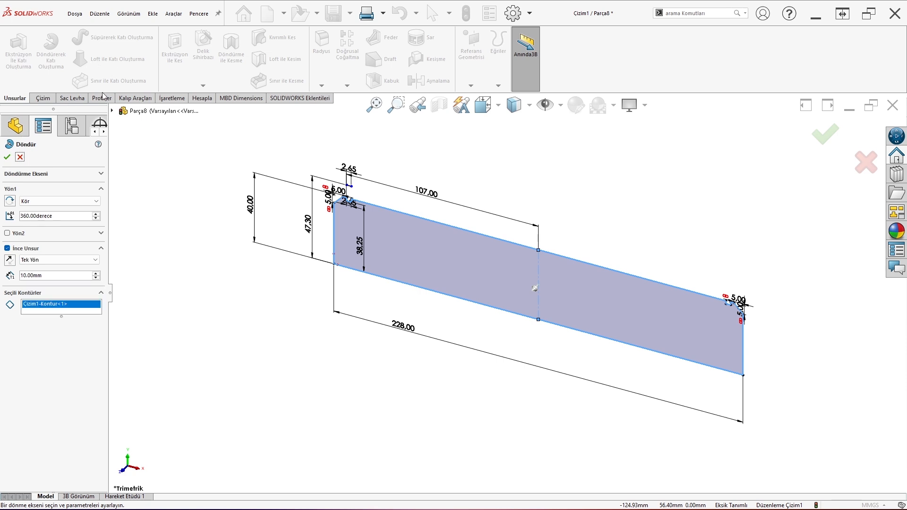
{"action": "left_click", "coordinate": [19, 157]}
{"action": "left_click", "coordinate": [51, 52]}
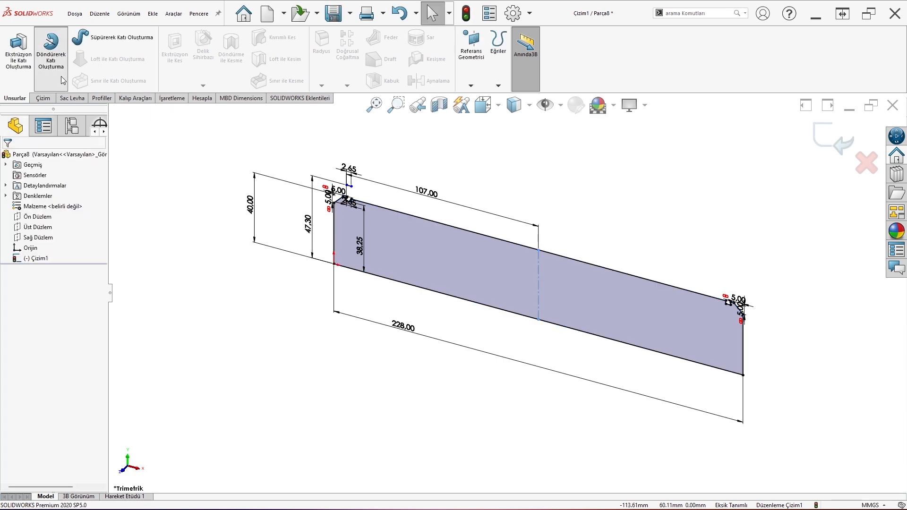
{"action": "left_click", "coordinate": [385, 280]}
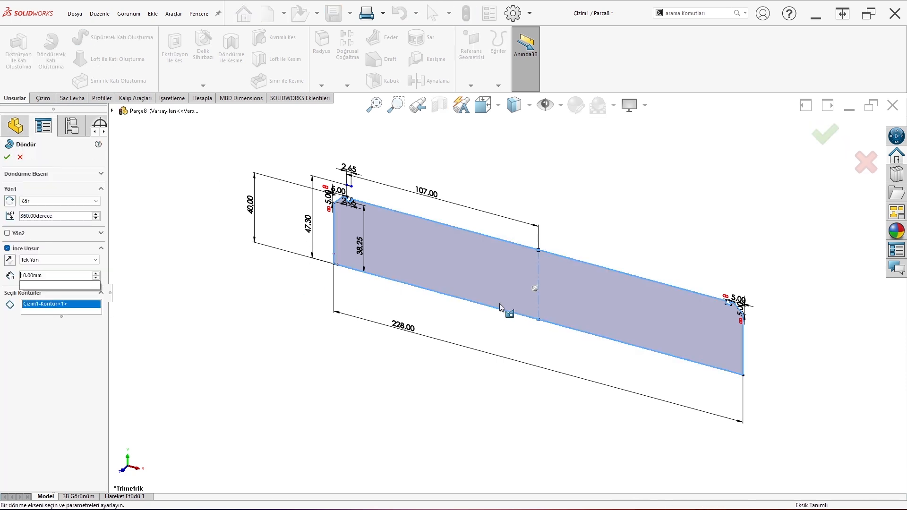
{"action": "left_click", "coordinate": [52, 276]}
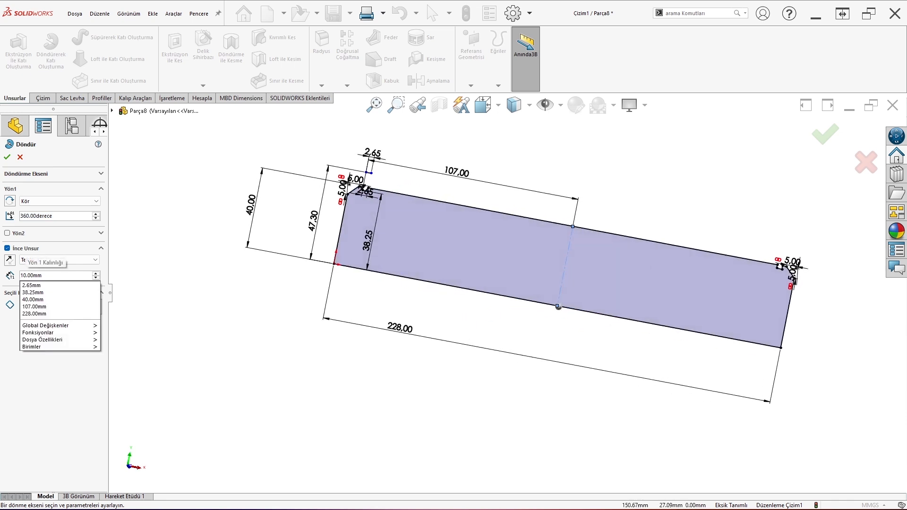
{"action": "key", "text": "Escape"}
{"action": "left_click", "coordinate": [563, 279]}
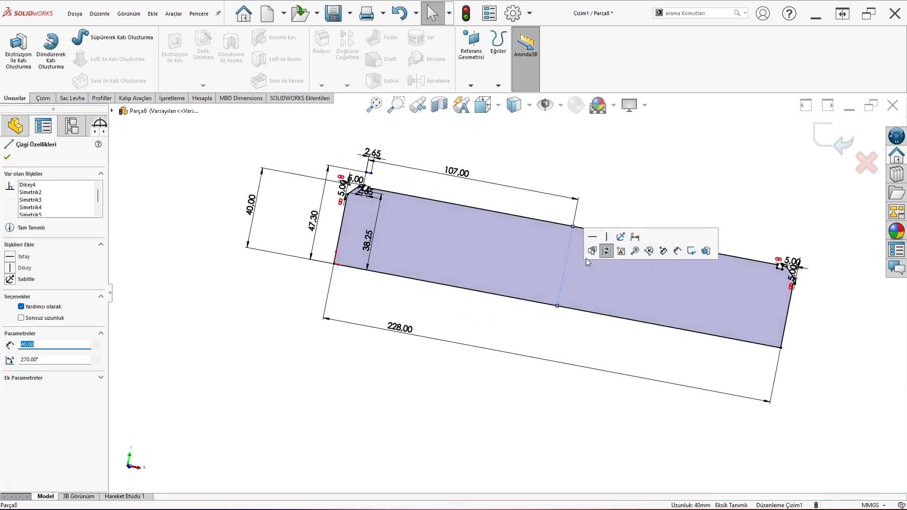
{"action": "key", "text": "Escape"}
Convert the profile's long base line to construction geometry.
{"action": "left_click", "coordinate": [514, 299]}
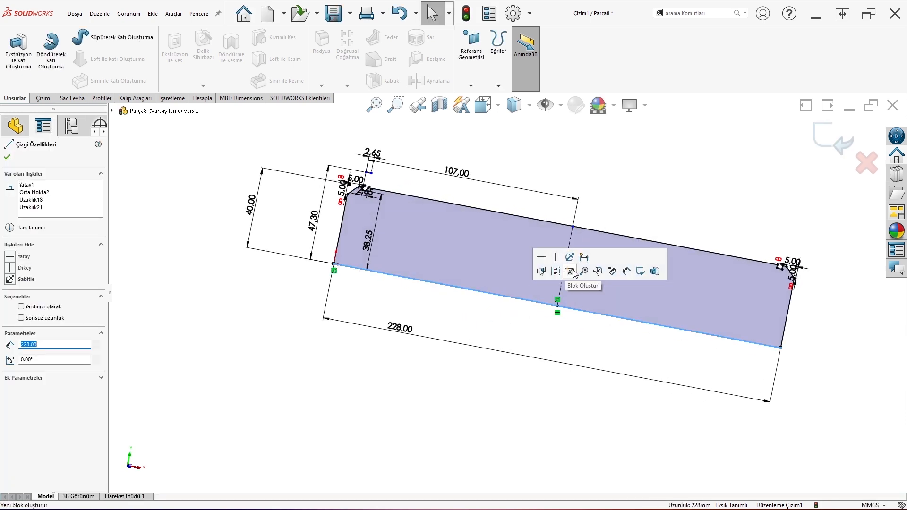
{"action": "left_click", "coordinate": [560, 271]}
{"action": "left_click", "coordinate": [624, 156]}
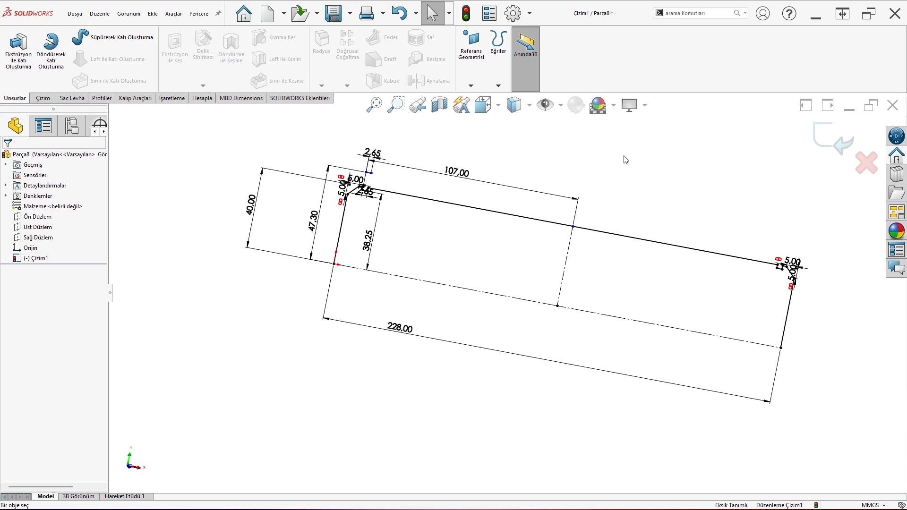
{"action": "left_click", "coordinate": [51, 47]}
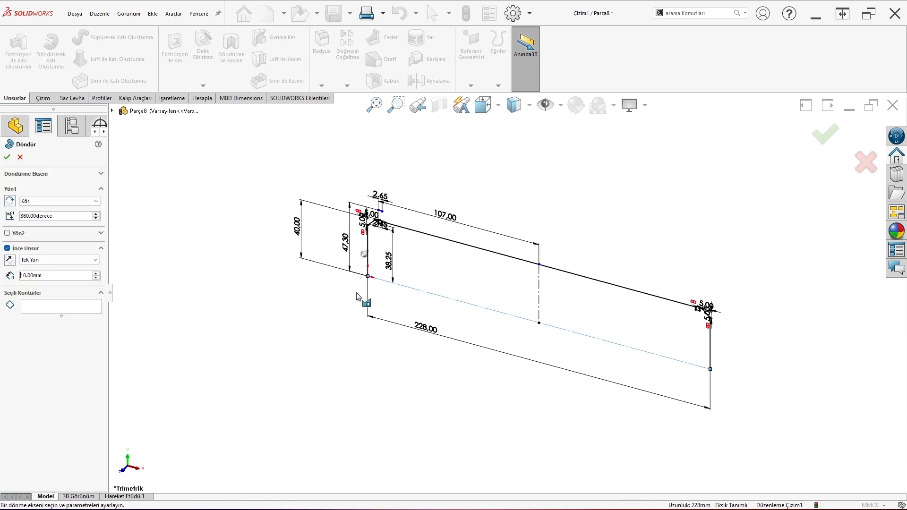
{"action": "left_click", "coordinate": [63, 202]}
{"action": "left_click", "coordinate": [63, 207]}
{"action": "left_click", "coordinate": [55, 234]}
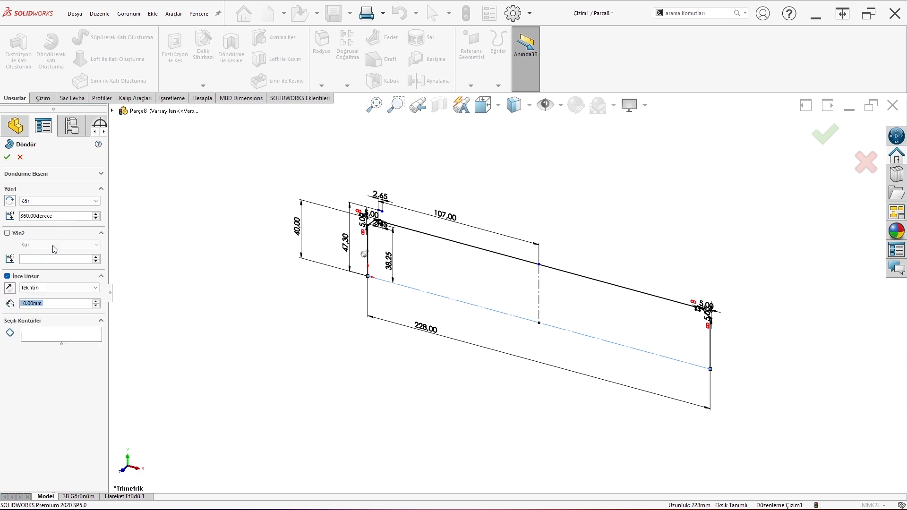
{"action": "left_click", "coordinate": [51, 257]}
{"action": "key", "text": "Escape"}
{"action": "key", "text": "Escape"}
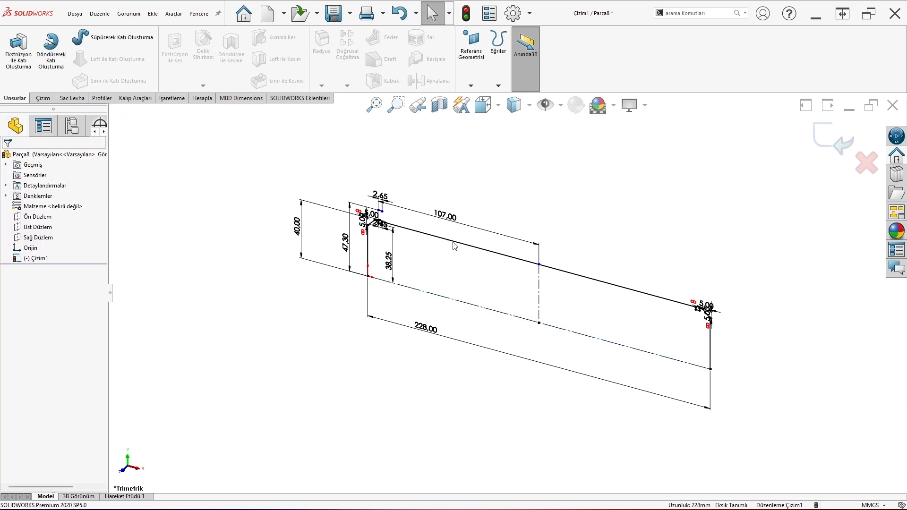
Delete the leftover short line above the left groove together with its dimensions.
{"action": "key", "text": "ctrl+1"}
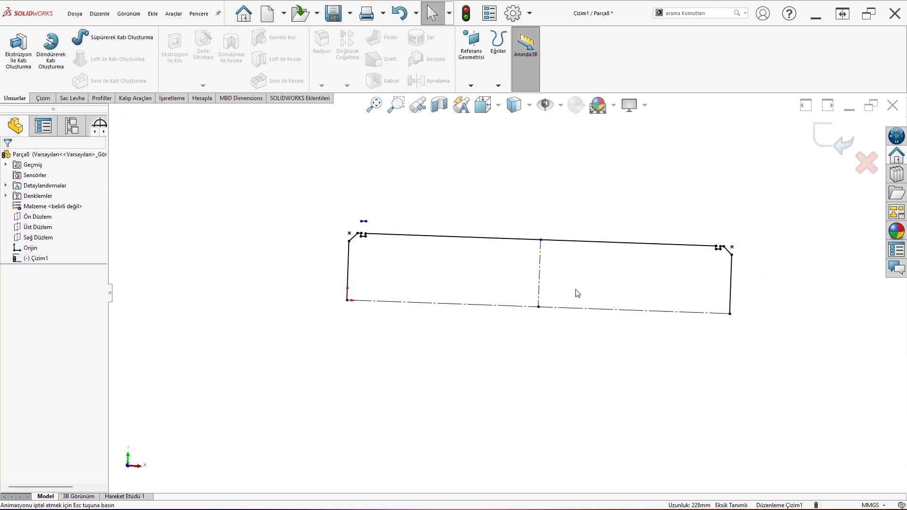
{"action": "scroll", "coordinate": [326, 233], "scroll_direction": "down", "scroll_amount": 8}
{"action": "mouse_move", "coordinate": [184, 136]}
{"action": "left_mouse_down"}
{"action": "mouse_move", "coordinate": [247, 199]}
{"action": "mouse_move", "coordinate": [377, 167]}
{"action": "left_mouse_up"}
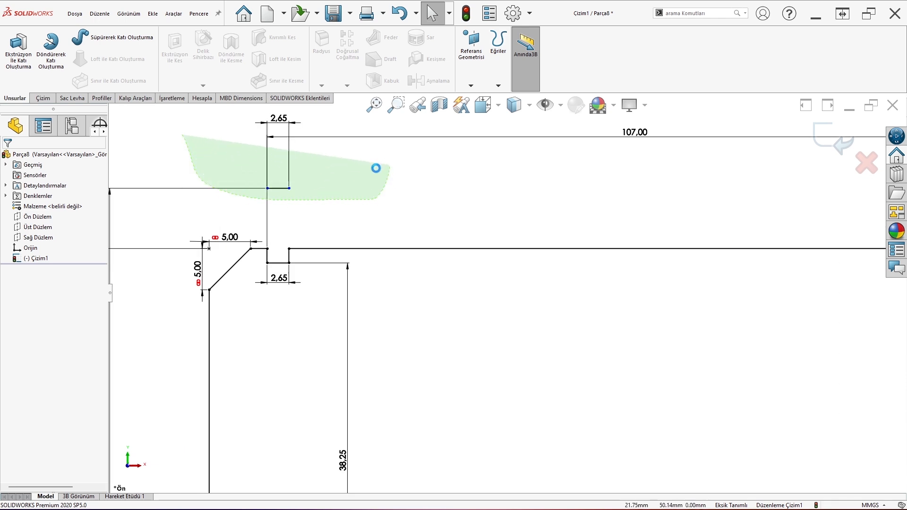
{"action": "key", "text": "Delete"}
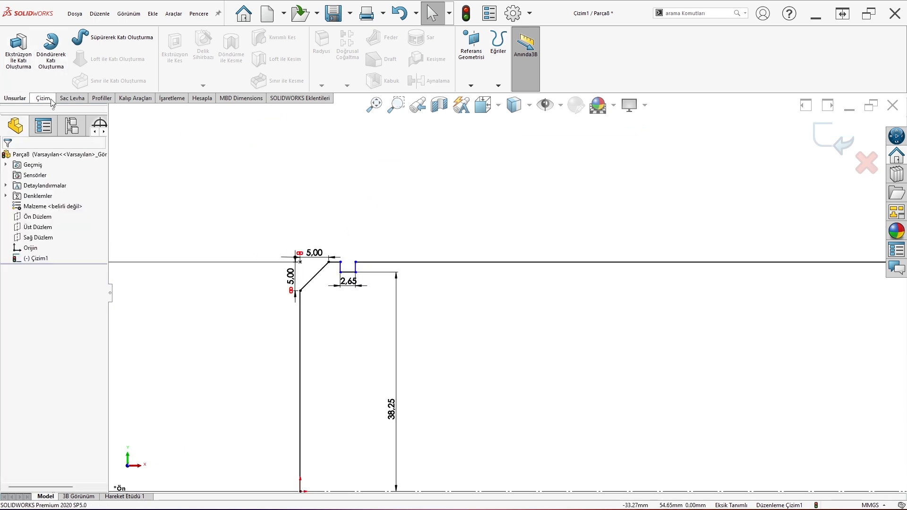
Dimension the horizontal distance from the profile's left end line to the left groove's nearer side wall.
{"action": "left_click", "coordinate": [42, 98]}
{"action": "left_click", "coordinate": [44, 59]}
{"action": "left_click", "coordinate": [348, 282]}
{"action": "scroll", "coordinate": [424, 371], "scroll_direction": "down", "scroll_amount": 2}
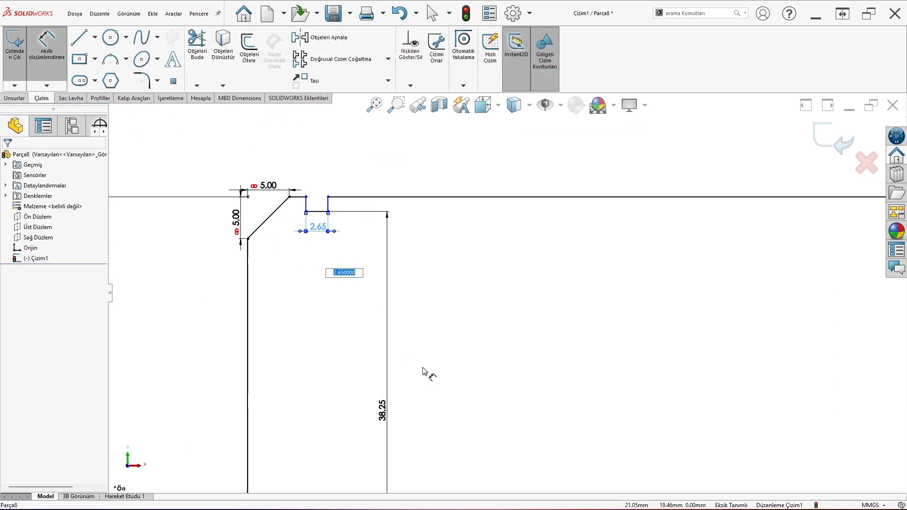
{"action": "key", "text": "Return"}
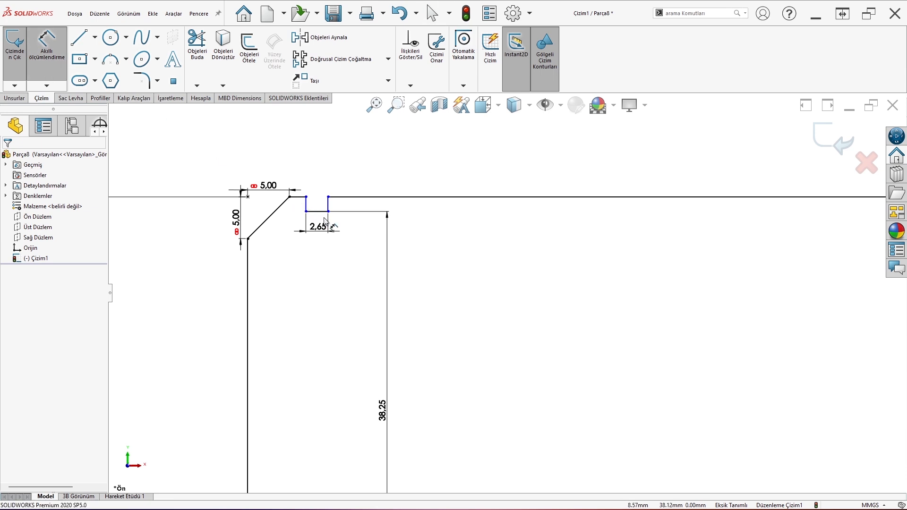
{"action": "left_click", "coordinate": [322, 212]}
{"action": "scroll", "coordinate": [410, 330], "scroll_direction": "up", "scroll_amount": 3}
{"action": "key", "text": "Escape"}
{"action": "left_click", "coordinate": [357, 333]}
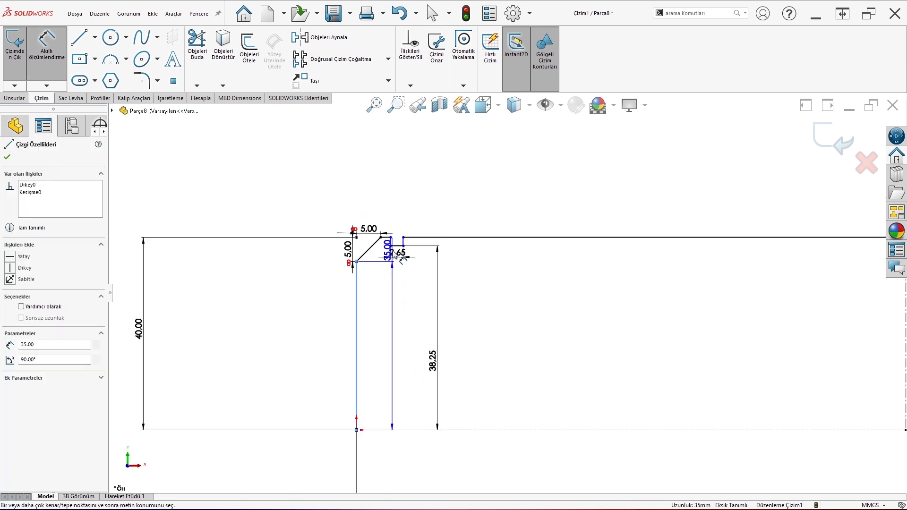
{"action": "left_click", "coordinate": [390, 242]}
{"action": "left_click", "coordinate": [383, 181]}
{"action": "key", "text": "Return"}
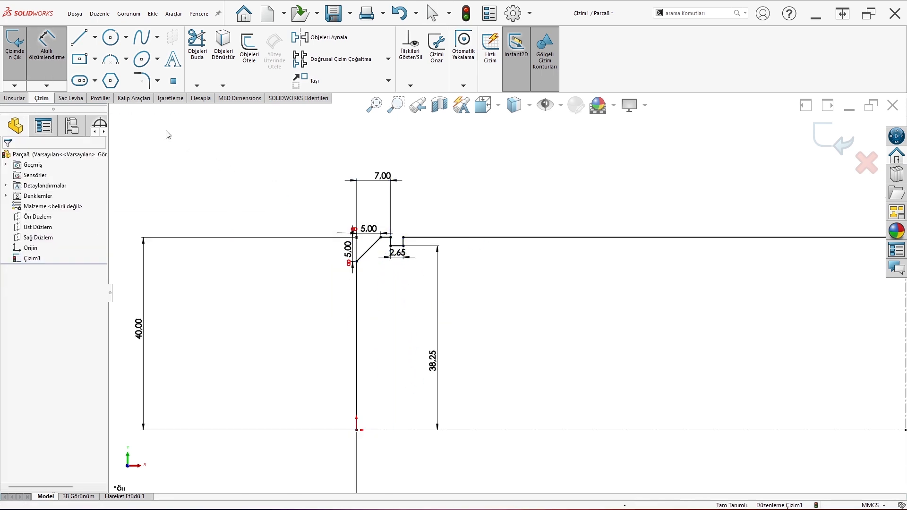
{"action": "key", "text": "Escape"}
Revolve the profile 360 degrees about its base centreline as a solid, letting the open sketch be closed automatically.
{"action": "left_click", "coordinate": [15, 99]}
{"action": "left_click", "coordinate": [66, 56]}
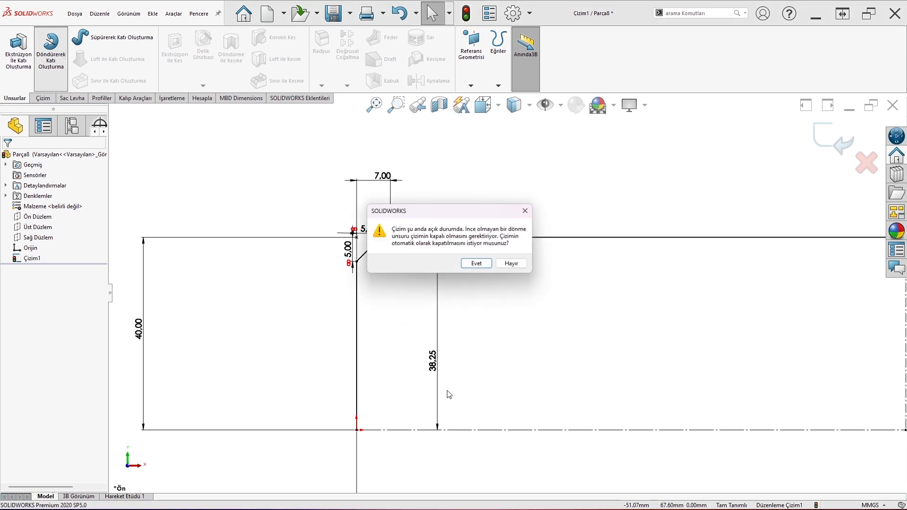
{"action": "left_click", "coordinate": [476, 263]}
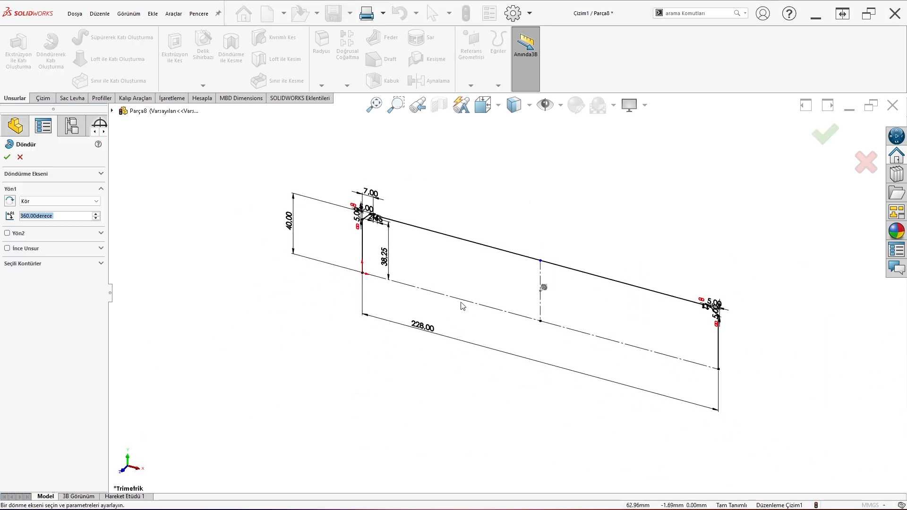
{"action": "left_click", "coordinate": [7, 156]}
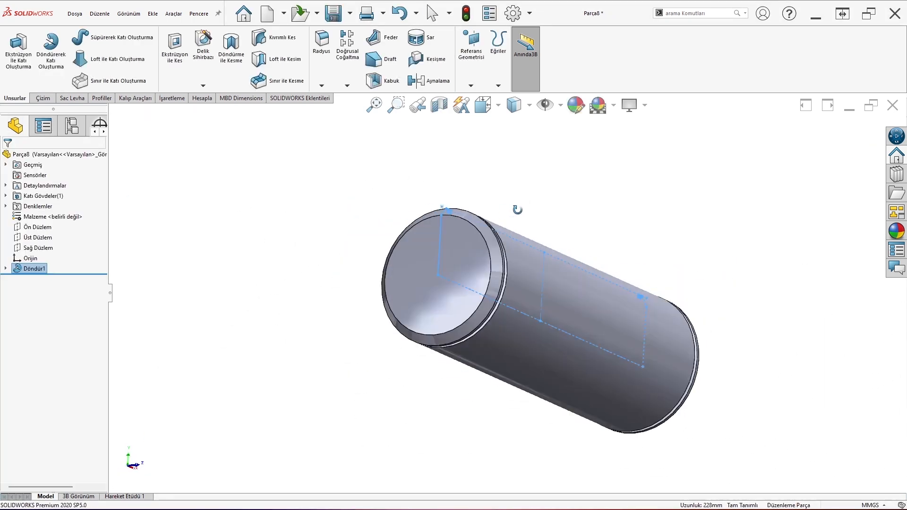
Apply an orange colour with RGB values 232, 113, 8 to the whole part.
{"action": "left_click", "coordinate": [576, 105]}
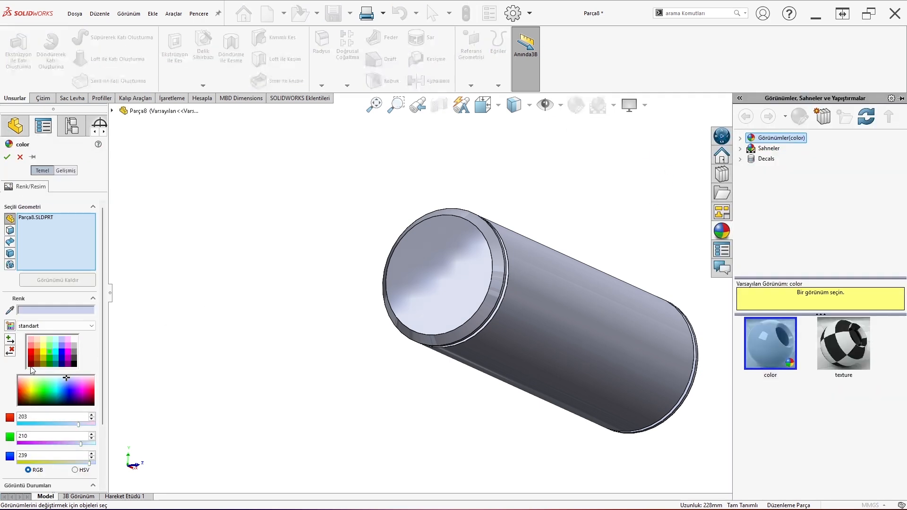
{"action": "left_click", "coordinate": [38, 350]}
{"action": "middle_click_drag", "start_coordinate": [380, 202], "coordinate": [123, 202]}
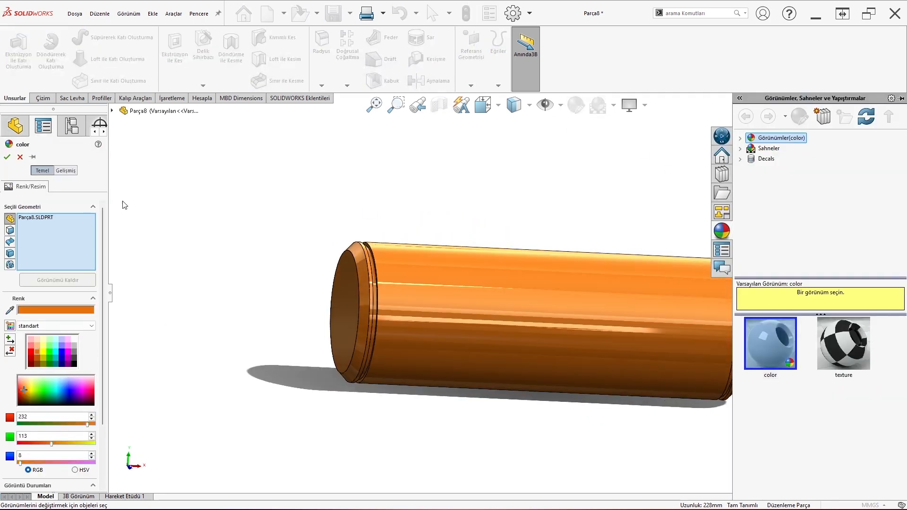
{"action": "left_click", "coordinate": [7, 157]}
{"action": "middle_click_drag", "start_coordinate": [428, 337], "coordinate": [586, 279]}
{"action": "scroll", "coordinate": [577, 320], "scroll_direction": "down", "scroll_amount": 3}
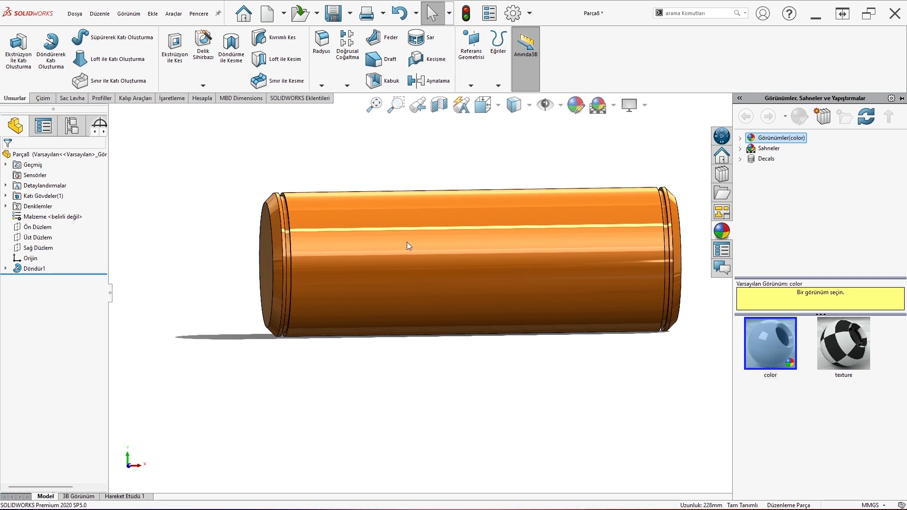
Create a reference plane perpendicular to the Top Plane (Üst Düzlem) and tangent to the shaft's large cylindrical face.
{"action": "left_click", "coordinate": [44, 237]}
{"action": "left_click", "coordinate": [472, 78]}
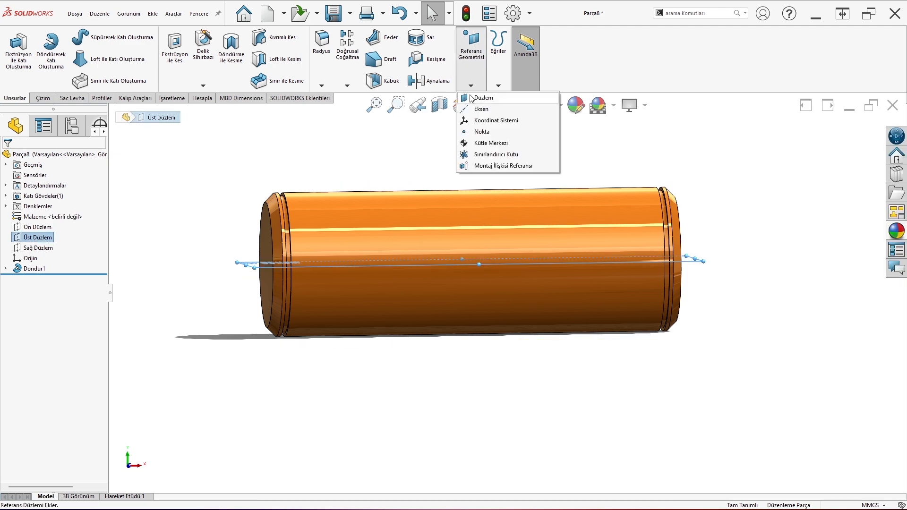
{"action": "left_click", "coordinate": [479, 97]}
{"action": "left_click", "coordinate": [390, 200]}
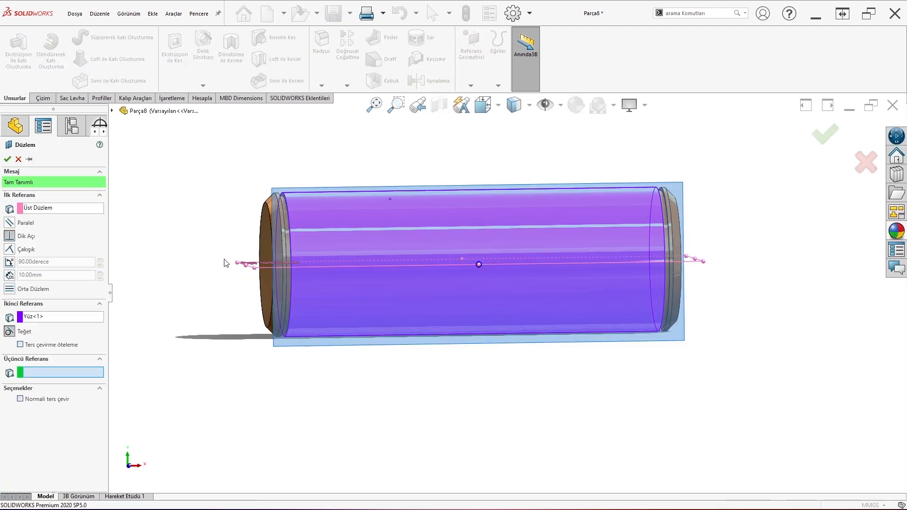
{"action": "middle_click_drag", "start_coordinate": [226, 261], "coordinate": [422, 277]}
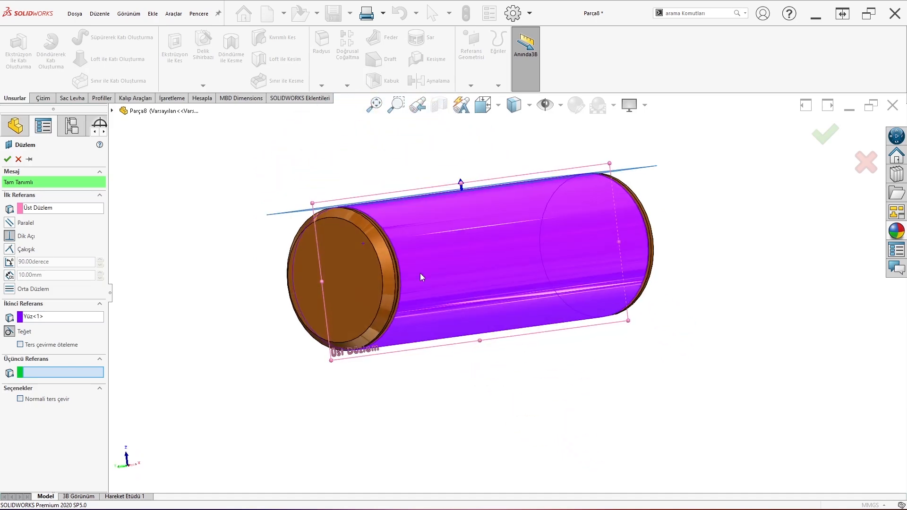
{"action": "left_click", "coordinate": [7, 159]}
{"action": "middle_click_drag", "start_coordinate": [501, 232], "coordinate": [456, 272]}
Start a sketch on the new tangent plane and draw a vertical construction line across the shaft at mid-length.
{"action": "left_click", "coordinate": [378, 204]}
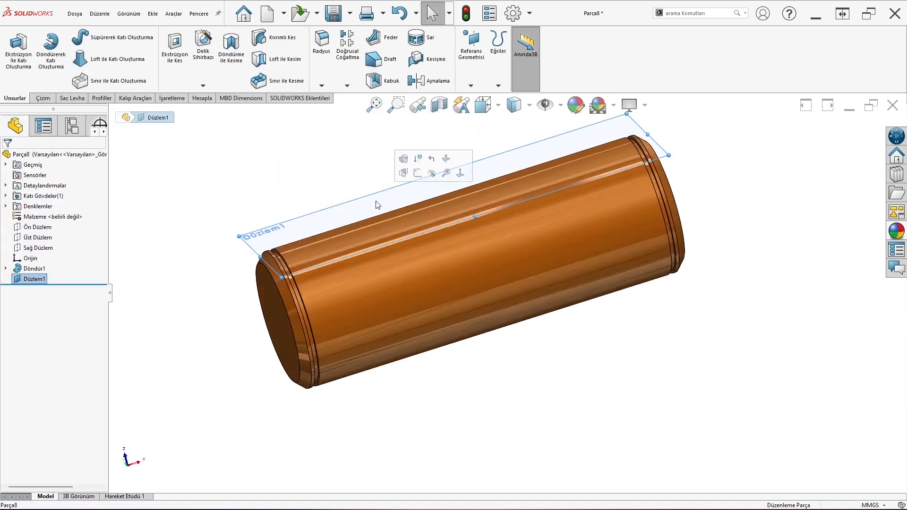
{"action": "left_click", "coordinate": [423, 178]}
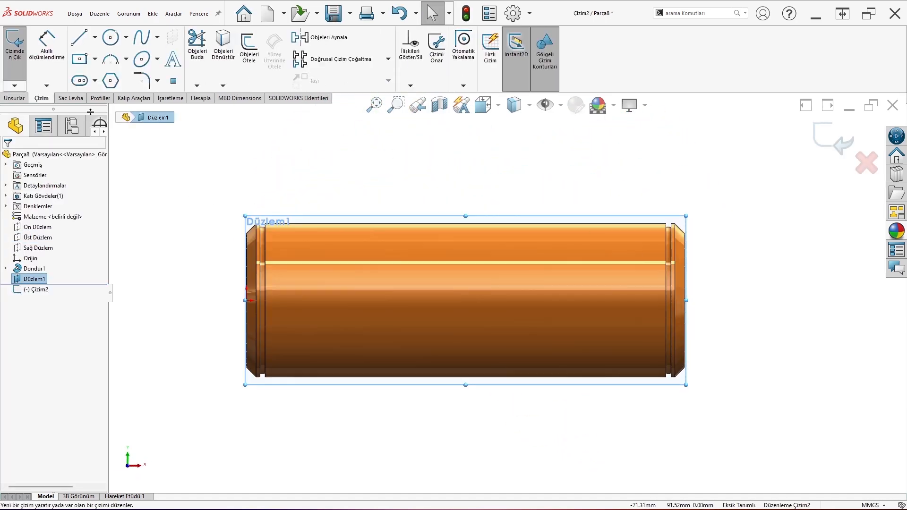
{"action": "left_click", "coordinate": [80, 81]}
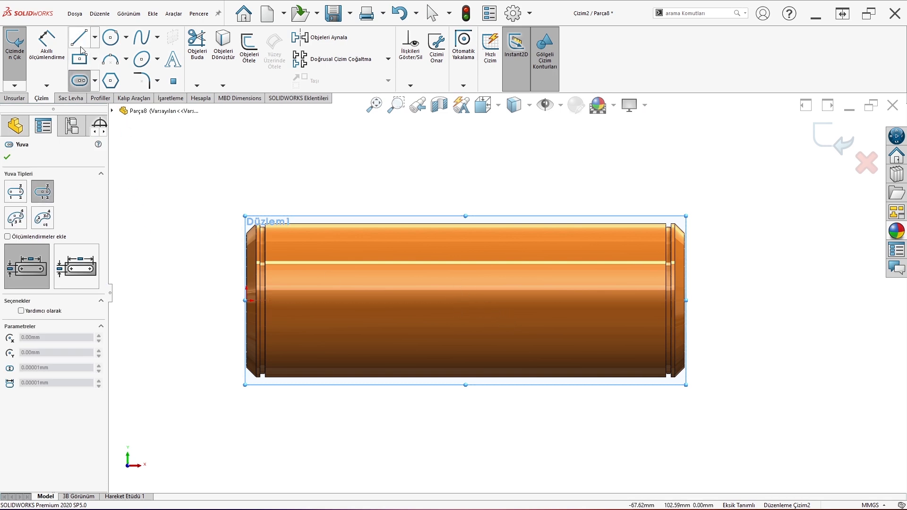
{"action": "left_click", "coordinate": [95, 37]}
{"action": "left_click", "coordinate": [104, 65]}
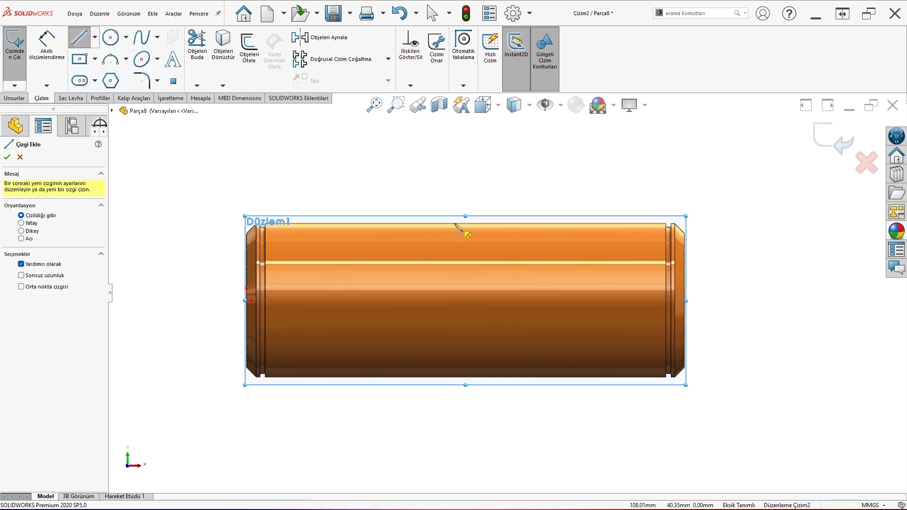
{"action": "left_click", "coordinate": [465, 222]}
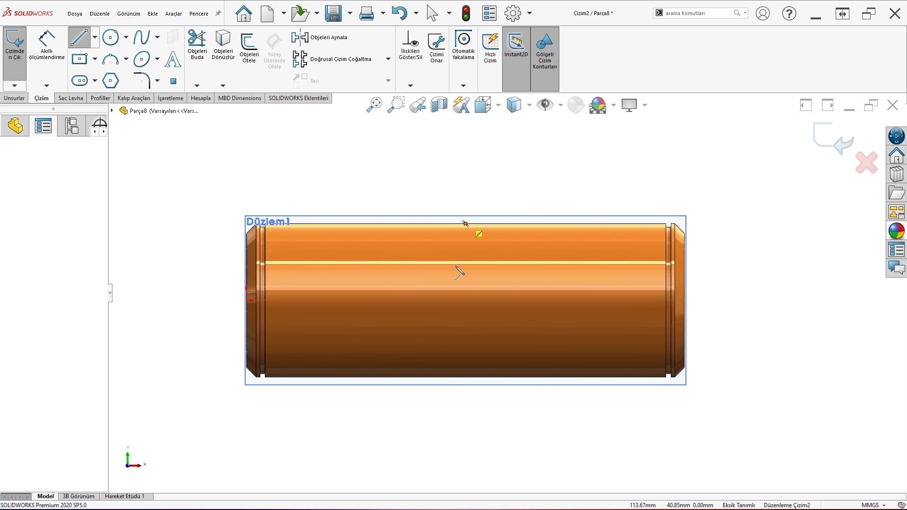
{"action": "left_click", "coordinate": [466, 377]}
{"action": "key", "text": "Escape"}
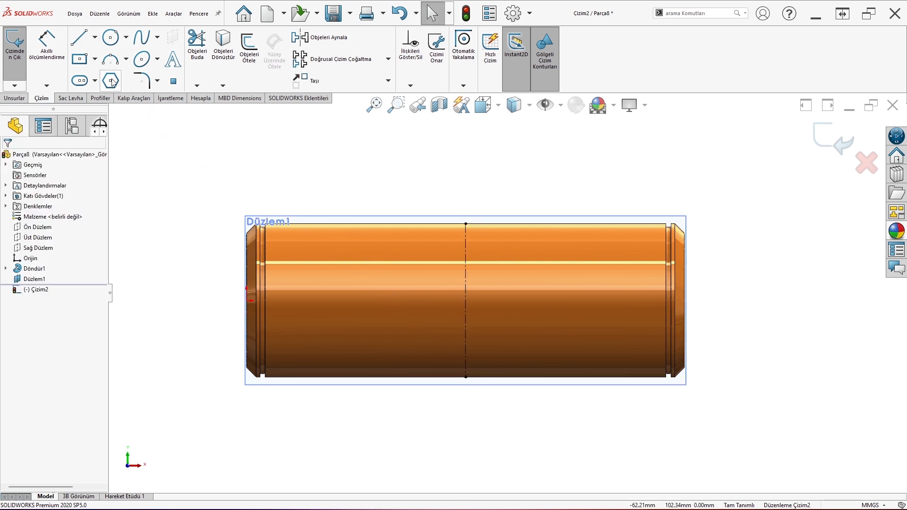
Draw a horizontal centrepoint straight slot centred on the construction line's midpoint, about 156 mm between arc centres and 30 mm wide.
{"action": "left_click", "coordinate": [80, 81]}
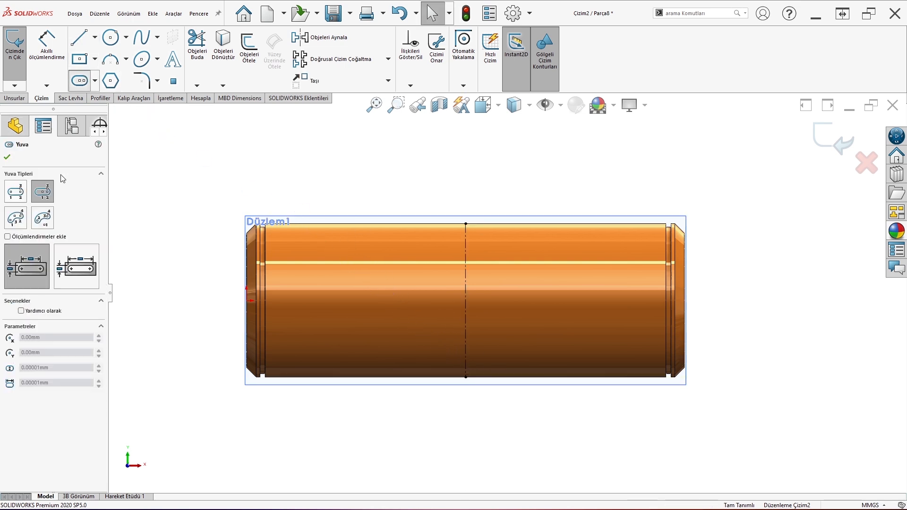
{"action": "left_click", "coordinate": [465, 301]}
{"action": "left_click", "coordinate": [615, 301]}
{"action": "left_click", "coordinate": [614, 272]}
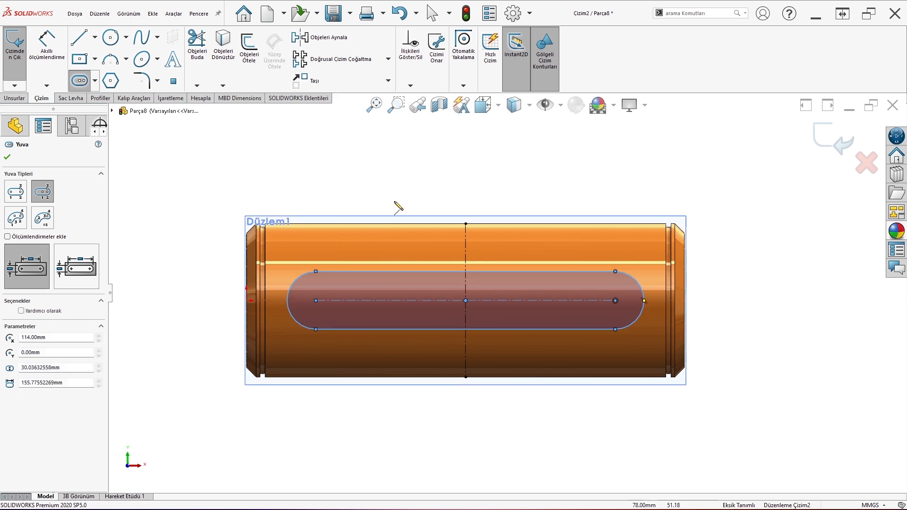
{"action": "key", "text": "Escape"}
Dimension the slot's length between its arc centres as 118 mm.
{"action": "left_click", "coordinate": [56, 47]}
{"action": "left_click", "coordinate": [394, 300]}
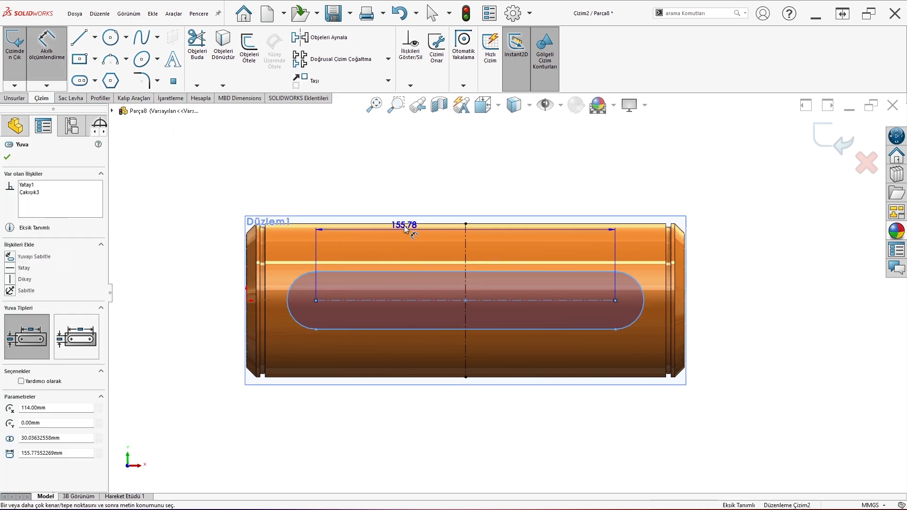
{"action": "left_click", "coordinate": [404, 200]}
{"action": "type", "text": "118"}
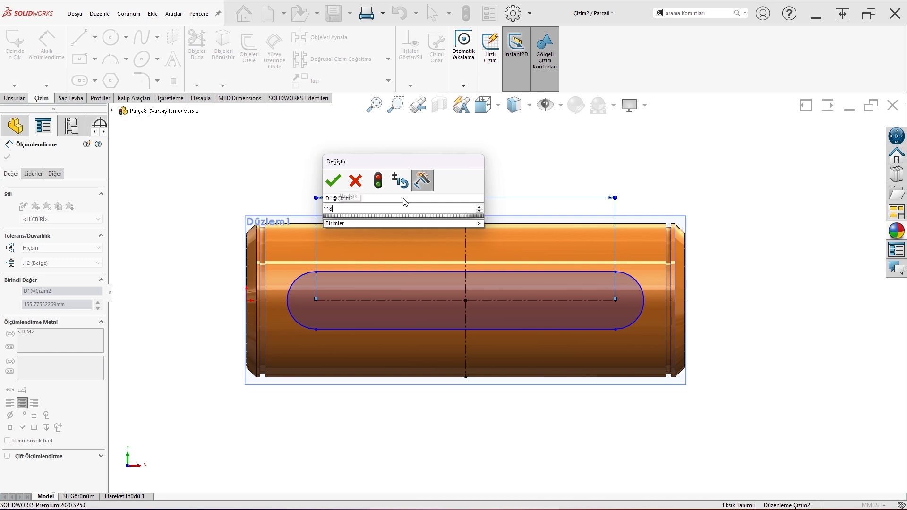
{"action": "key", "text": "Return"}
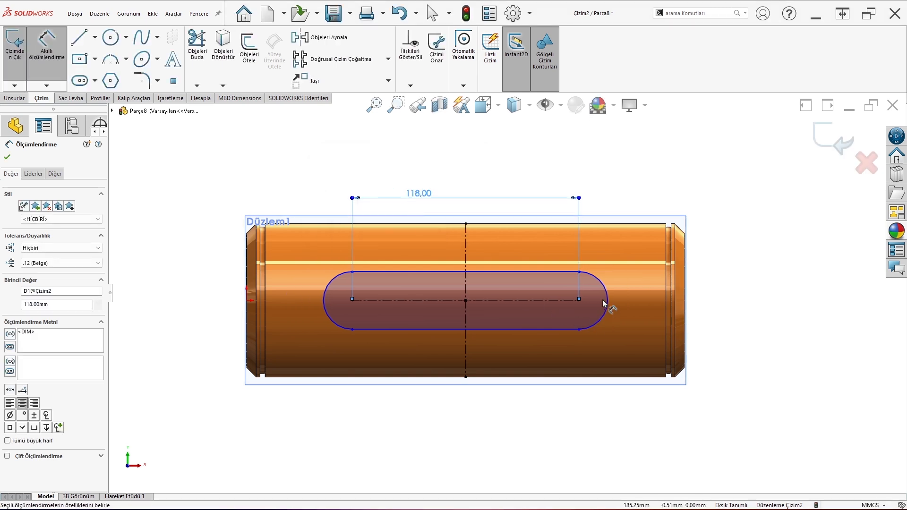
Dimension the radius of the slot's rounded end as 11 mm.
{"action": "left_click", "coordinate": [613, 273]}
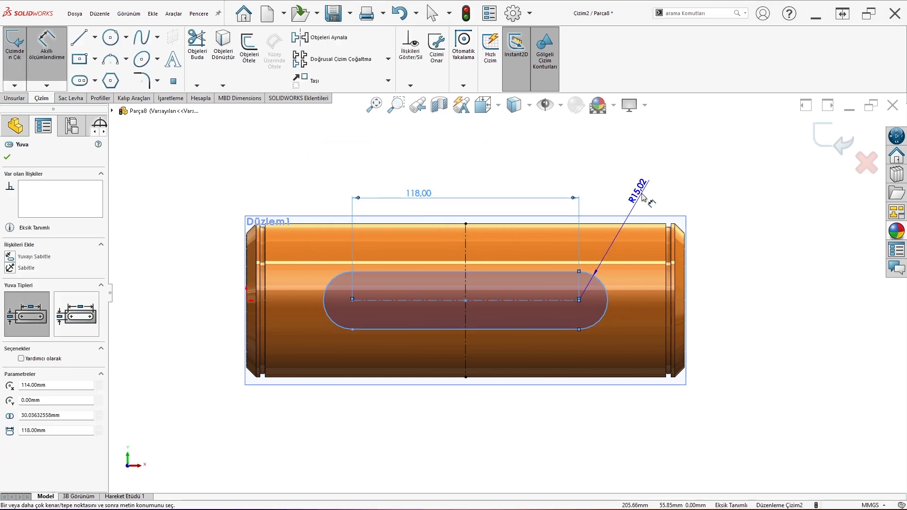
{"action": "left_click", "coordinate": [643, 197]}
{"action": "type", "text": "11"}
{"action": "key", "text": "Return"}
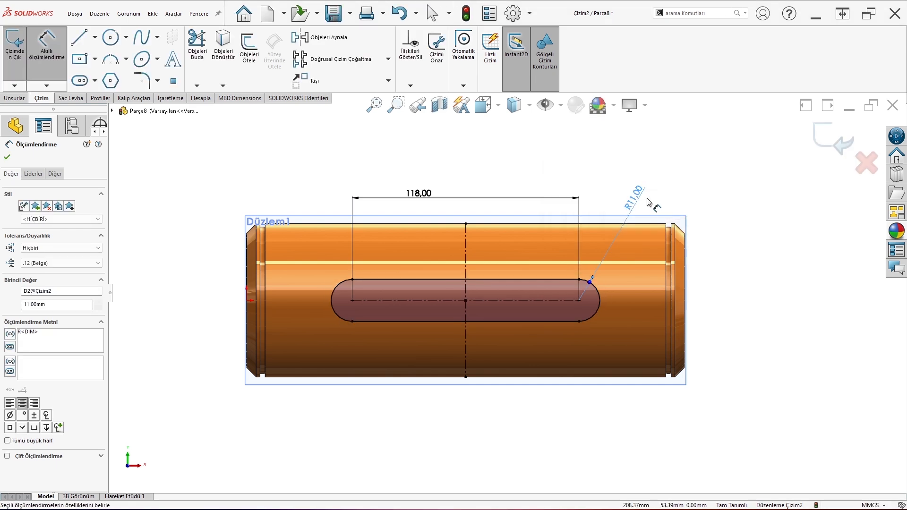
{"action": "key", "text": "Escape"}
Cut-extrude the slot sketch 11 mm deep into the shaft.
{"action": "scroll", "coordinate": [558, 302], "scroll_direction": "up", "scroll_amount": 2}
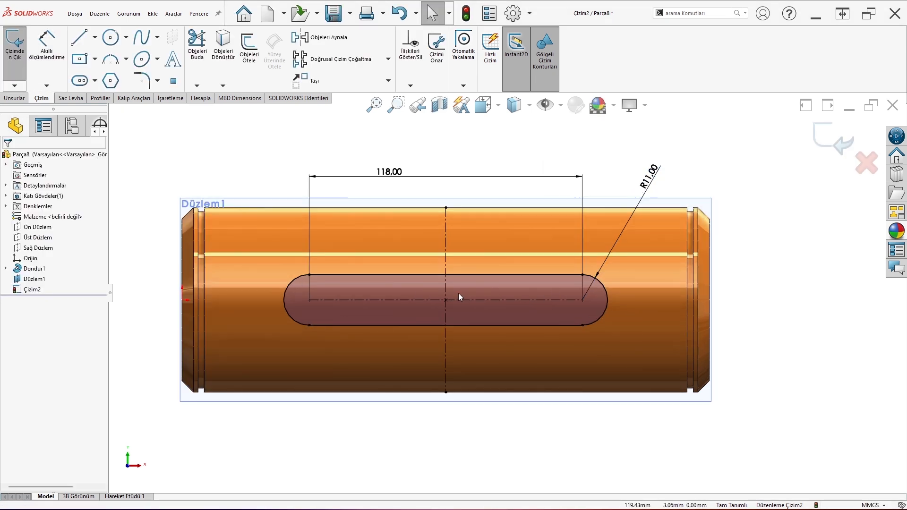
{"action": "left_click", "coordinate": [14, 100]}
{"action": "left_click", "coordinate": [167, 53]}
{"action": "type", "text": "11"}
{"action": "key", "text": "Return"}
{"action": "key", "text": "Return"}
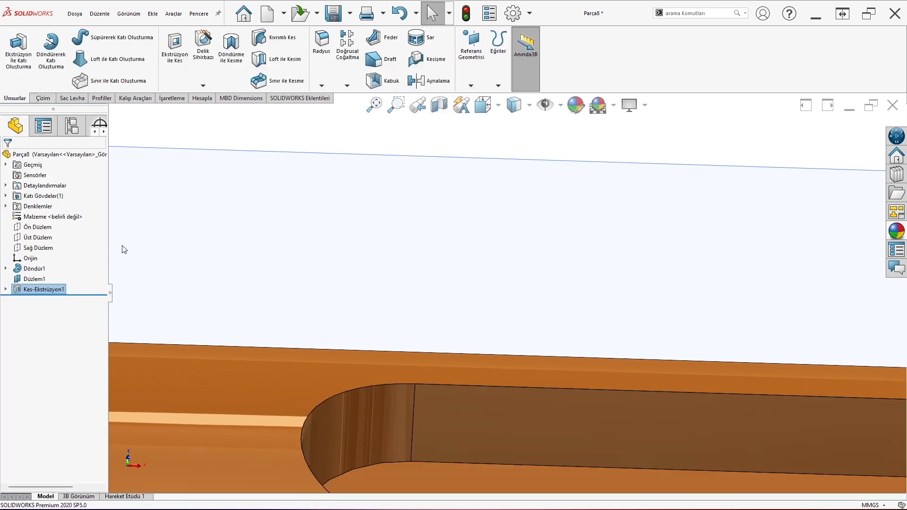
Measure the length of the vertical edge inside the slot where its rounded end meets the straight wall.
{"action": "key", "text": "m"}
{"action": "left_click", "coordinate": [413, 409]}
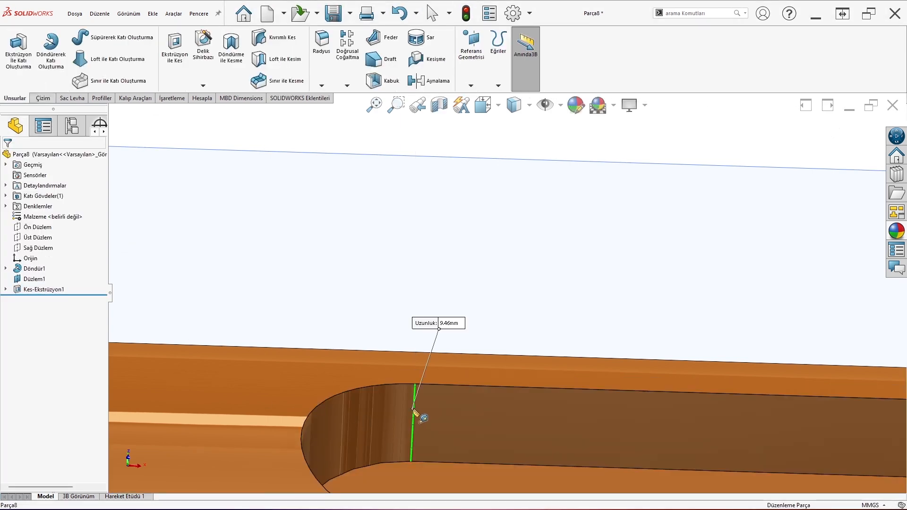
{"action": "scroll", "coordinate": [432, 417], "scroll_direction": "up", "scroll_amount": 8}
{"action": "key", "text": "Escape"}
{"action": "scroll", "coordinate": [602, 311], "scroll_direction": "down", "scroll_amount": 2}
{"action": "middle_click_drag", "start_coordinate": [603, 311], "coordinate": [586, 283]}
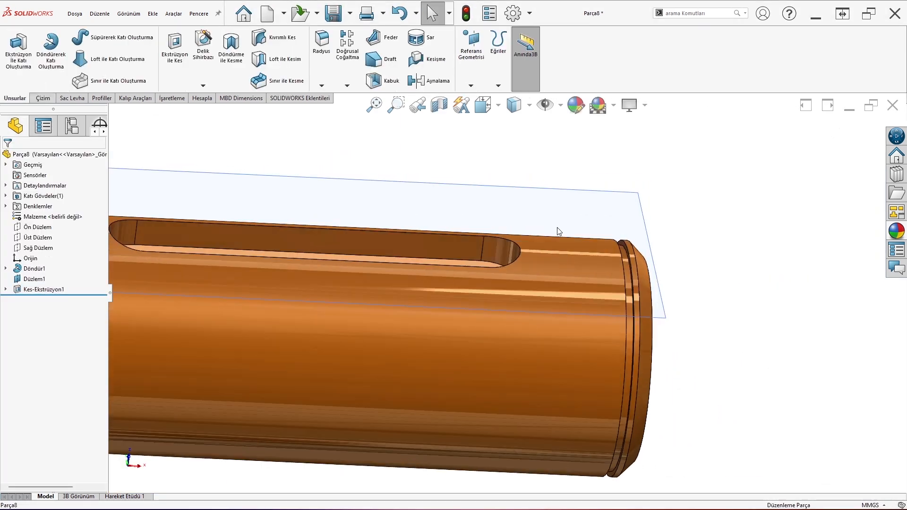
Hide the tangent reference plane above the shaft.
{"action": "right_click", "coordinate": [557, 227]}
{"action": "key", "text": "Escape"}
{"action": "scroll", "coordinate": [544, 243], "scroll_direction": "up", "scroll_amount": 5}
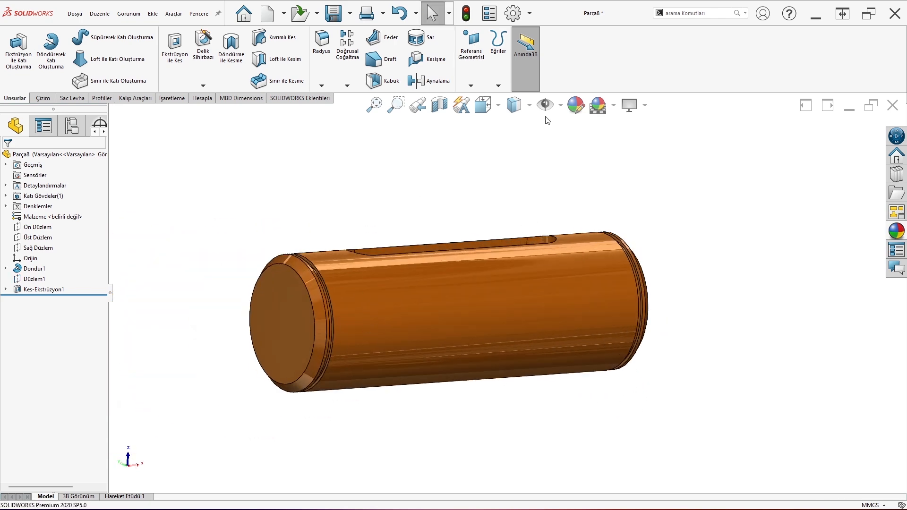
{"action": "left_click", "coordinate": [614, 106]}
{"action": "left_click", "coordinate": [238, 159]}
{"action": "scroll", "coordinate": [347, 271], "scroll_direction": "down", "scroll_amount": 1}
{"action": "middle_click_drag", "start_coordinate": [347, 272], "coordinate": [331, 261]}
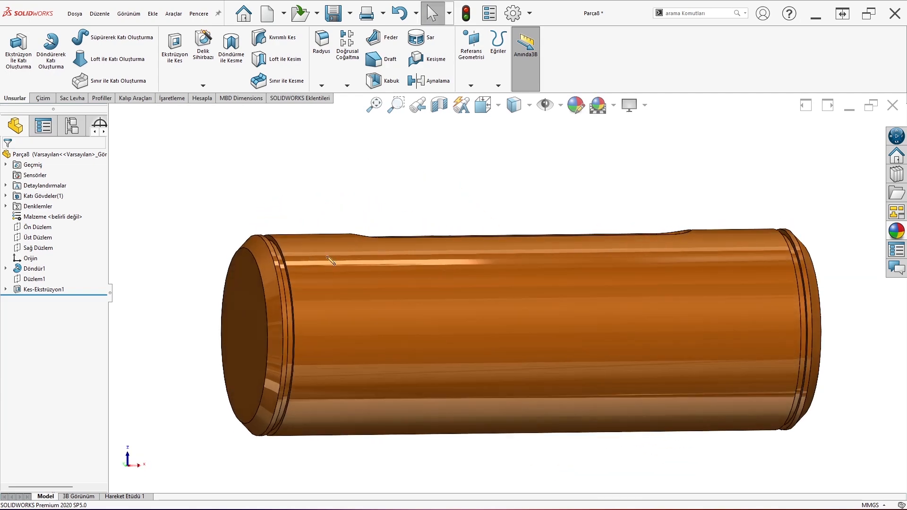
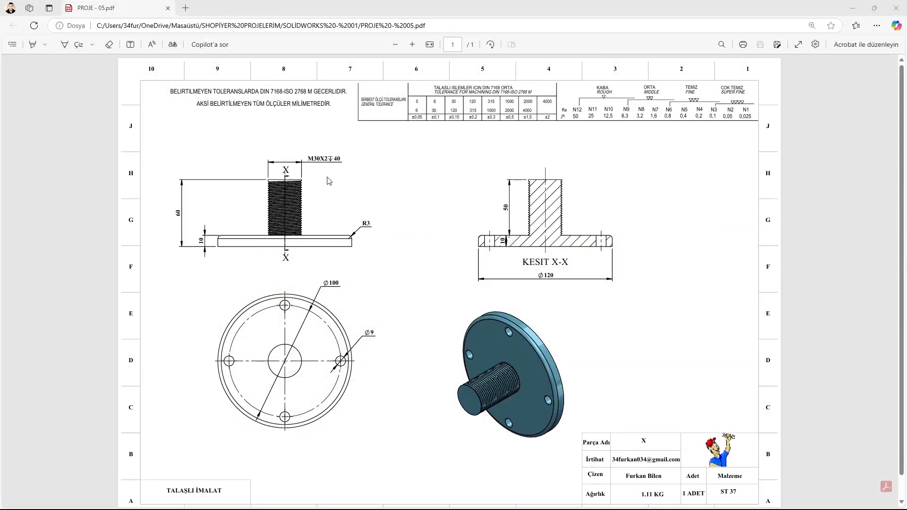
Examine the views and dimensions of the threaded flange in the PROJE - 05 PDF drawing, and move its window out of the way.
{"action": "scroll", "coordinate": [329, 181], "scroll_direction": "up", "scroll_amount": 3, "text": "ctrl"}
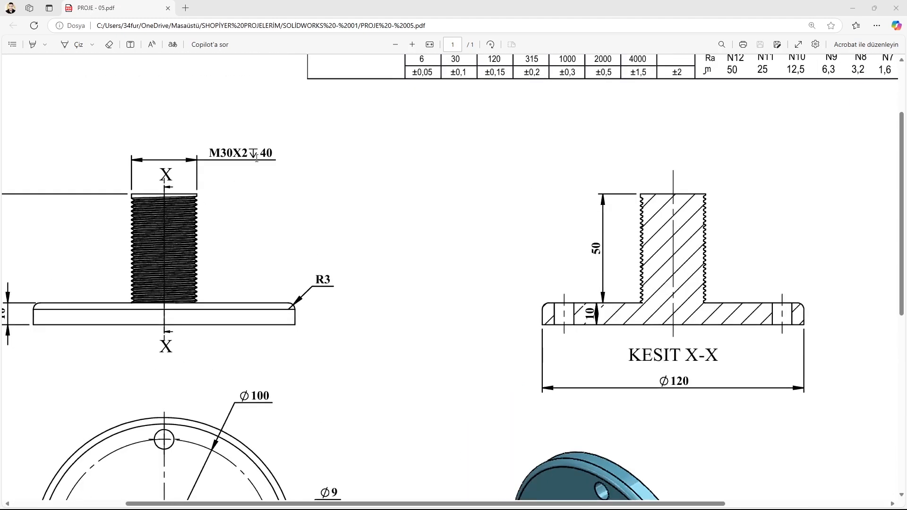
{"action": "scroll", "coordinate": [257, 158], "scroll_direction": "down", "scroll_amount": 3, "text": "ctrl"}
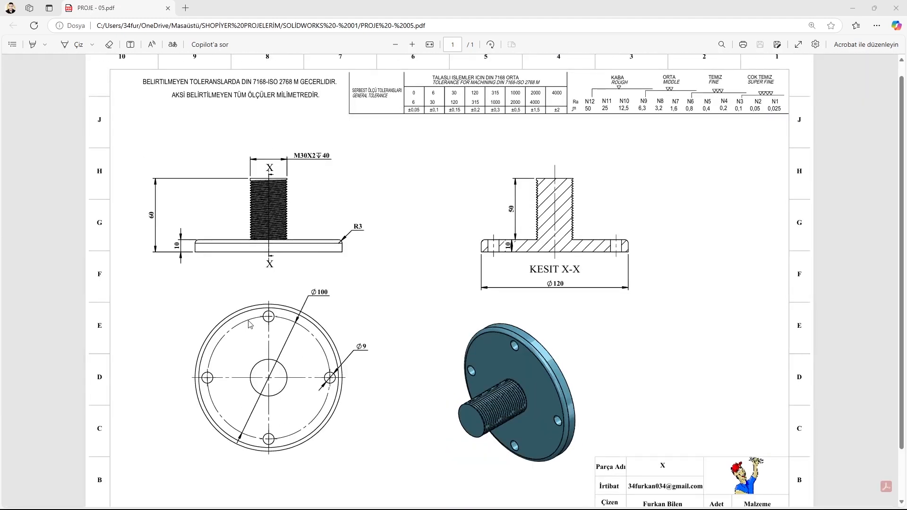
{"action": "scroll", "coordinate": [328, 380], "scroll_direction": "up", "scroll_amount": 3, "text": "ctrl"}
{"action": "scroll", "coordinate": [329, 372], "scroll_direction": "down", "scroll_amount": 2, "text": "ctrl"}
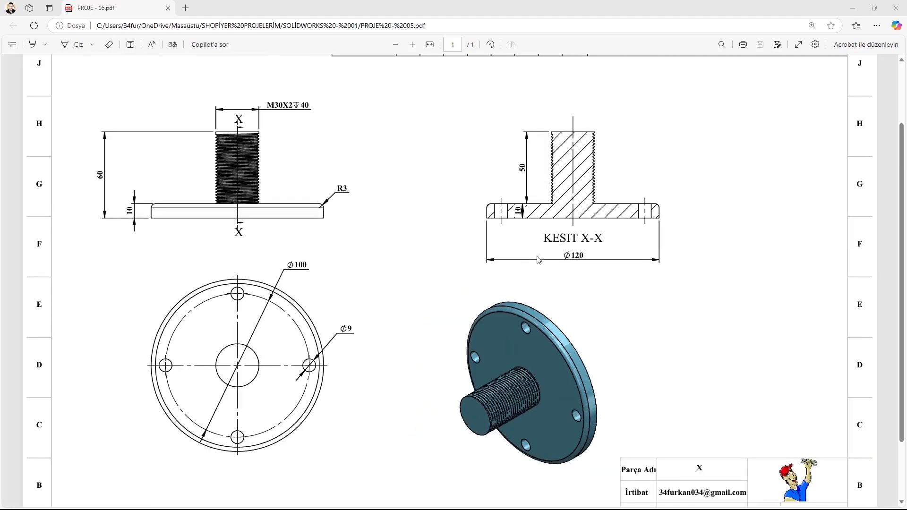
{"action": "scroll", "coordinate": [512, 249], "scroll_direction": "down", "scroll_amount": 3, "text": "ctrl"}
{"action": "left_click_drag", "start_coordinate": [421, 8], "coordinate": [906, 99]}
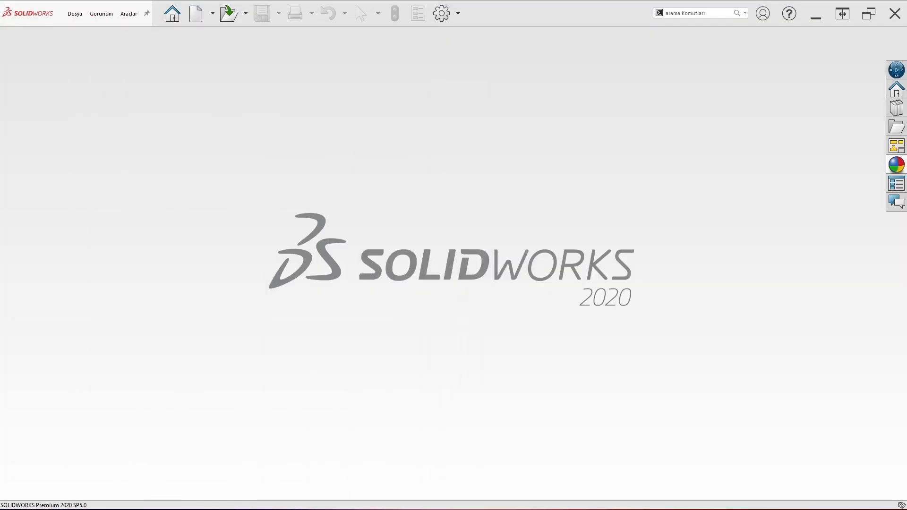
Create a new part document in SOLIDWORKS and change its scene to a plain white background.
{"action": "left_click", "coordinate": [75, 13]}
{"action": "left_click", "coordinate": [90, 36]}
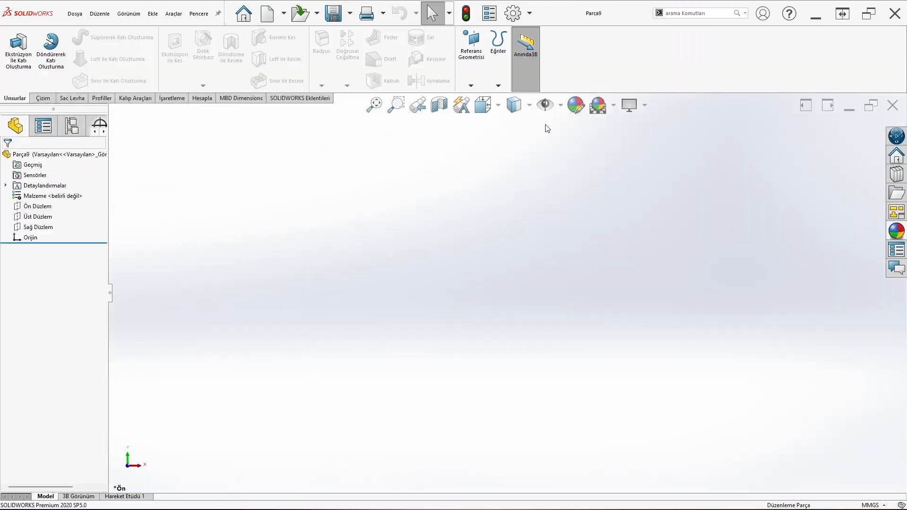
{"action": "left_click", "coordinate": [614, 105]}
{"action": "left_click", "coordinate": [610, 132]}
Start a sketch on the Front Plane (Ön Düzlem) and draw a circle about 146 mm in diameter centred on the origin.
{"action": "left_click", "coordinate": [28, 207]}
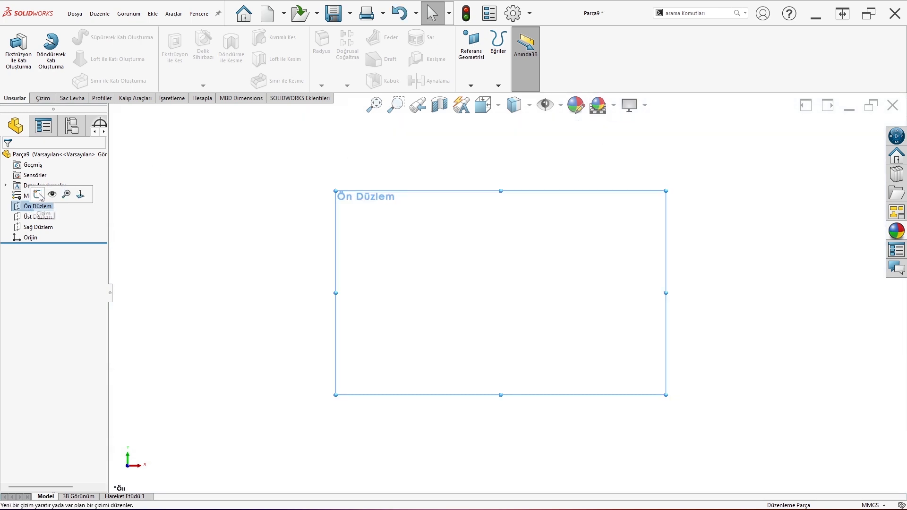
{"action": "left_click", "coordinate": [37, 195]}
{"action": "left_click", "coordinate": [110, 39]}
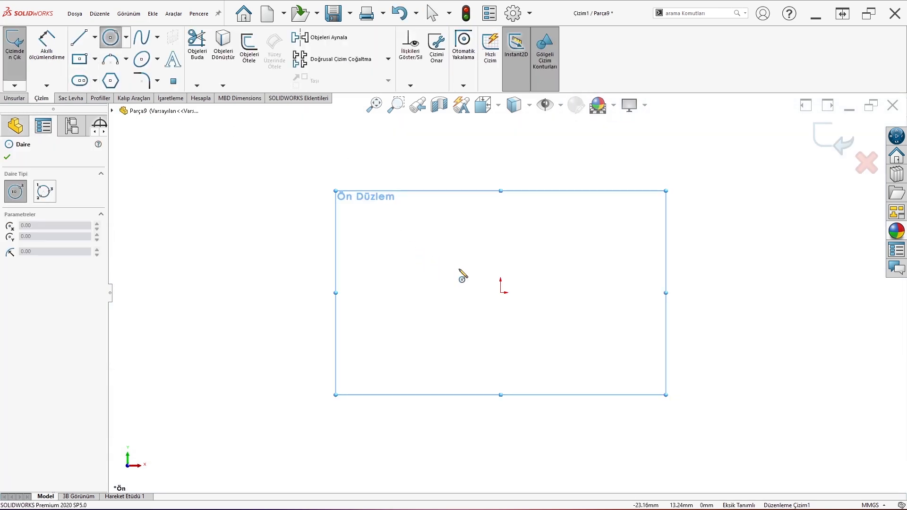
{"action": "left_click", "coordinate": [501, 292]}
{"action": "left_click", "coordinate": [630, 251]}
Dimension the circle's diameter as 120 mm.
{"action": "left_click", "coordinate": [46, 47]}
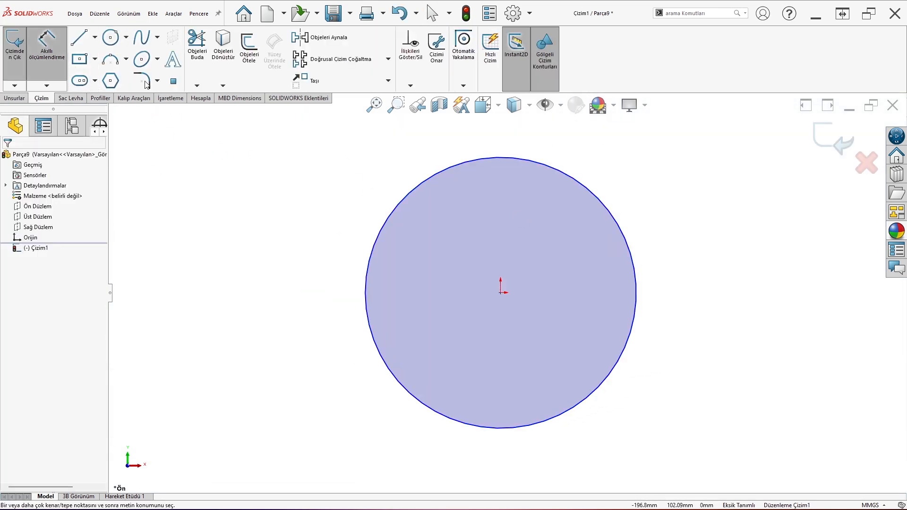
{"action": "left_click", "coordinate": [449, 167]}
{"action": "left_click", "coordinate": [299, 178]}
{"action": "type", "text": "120"}
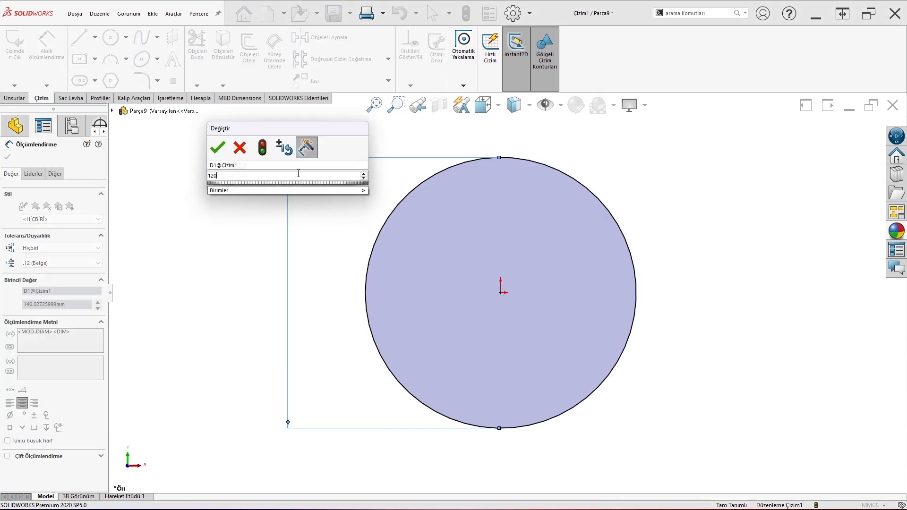
{"action": "key", "text": "Return"}
{"action": "left_click", "coordinate": [37, 121]}
{"action": "key", "text": "Escape"}
Extrude the 120 mm circle 10 mm with the mid-plane (Orta Düzlem) end condition.
{"action": "left_click", "coordinate": [14, 98]}
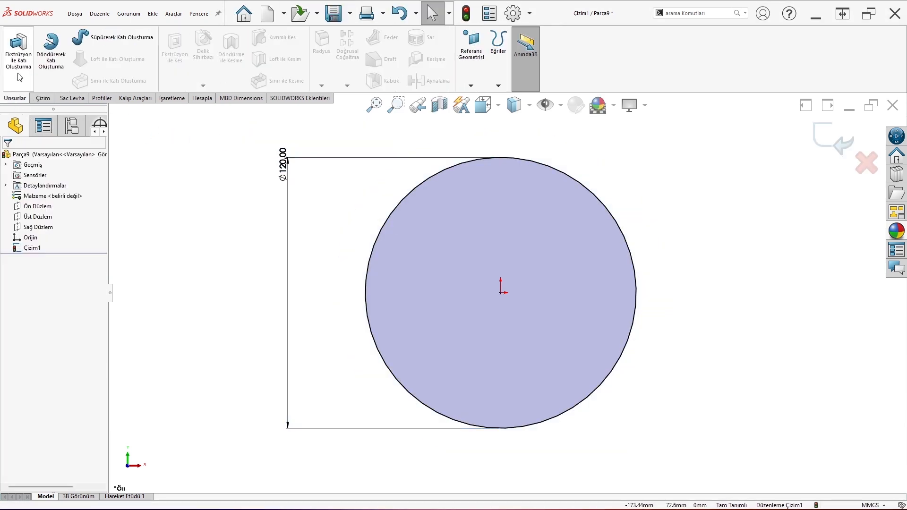
{"action": "left_click", "coordinate": [18, 50]}
{"action": "left_click", "coordinate": [49, 213]}
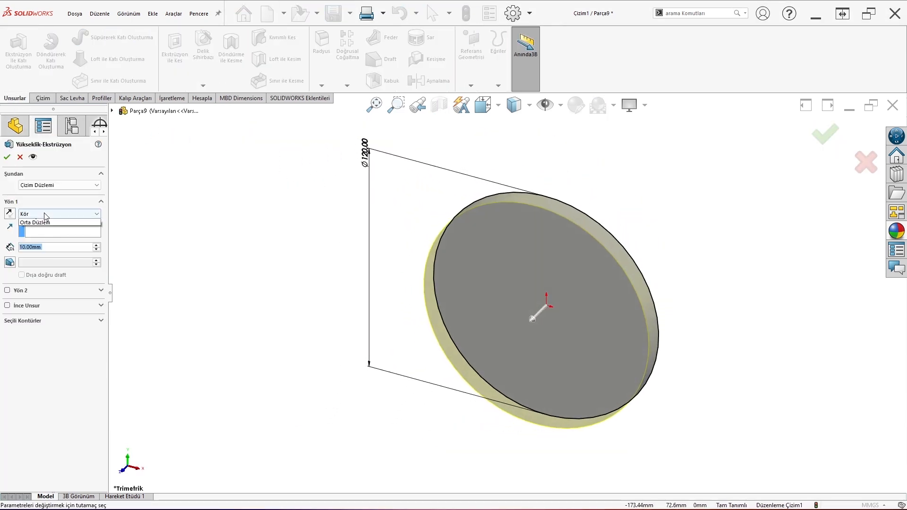
{"action": "left_click", "coordinate": [36, 248]}
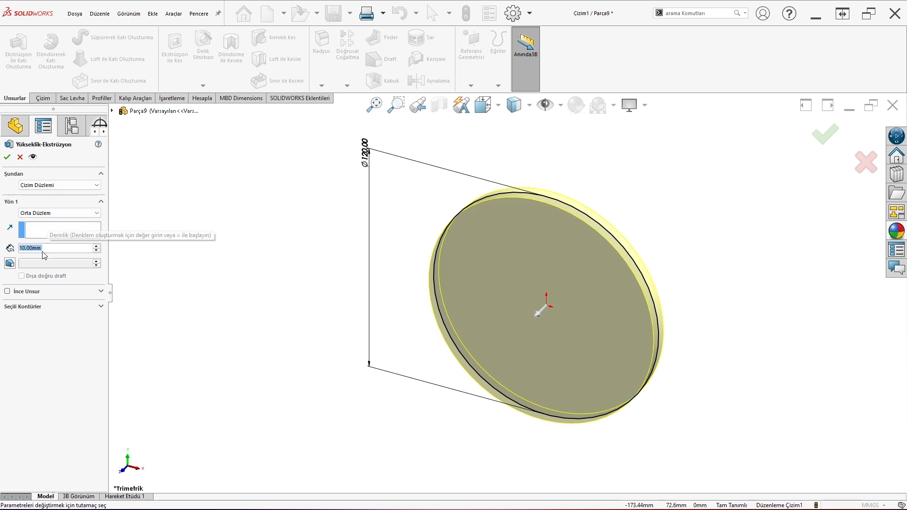
{"action": "key", "text": "Return"}
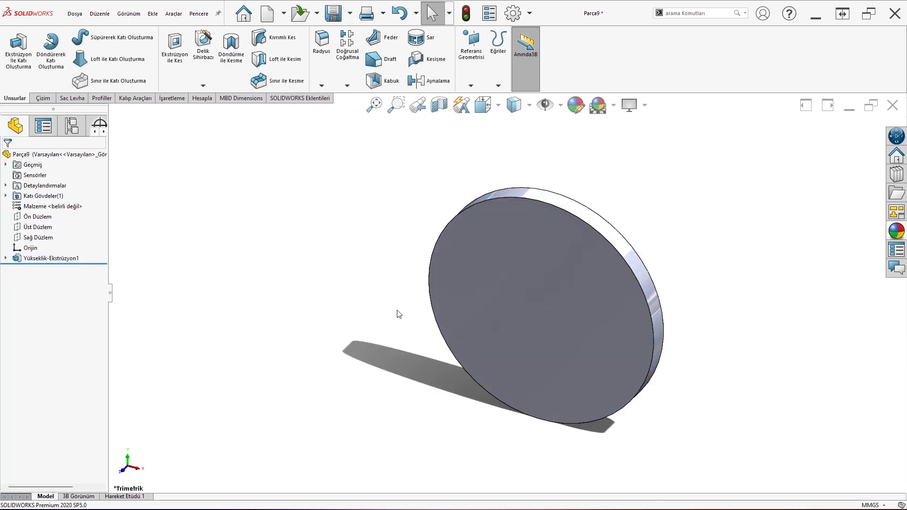
Fillet the circular edge of the disc's upper face with a 3 mm radius.
{"action": "middle_click_drag", "start_coordinate": [399, 314], "coordinate": [439, 300]}
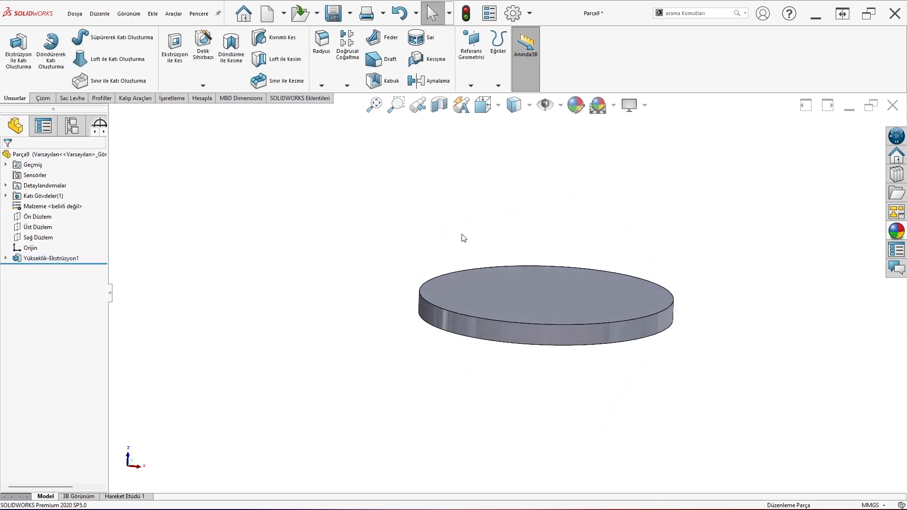
{"action": "middle_click_drag", "start_coordinate": [479, 243], "coordinate": [397, 209]}
{"action": "left_click", "coordinate": [322, 43]}
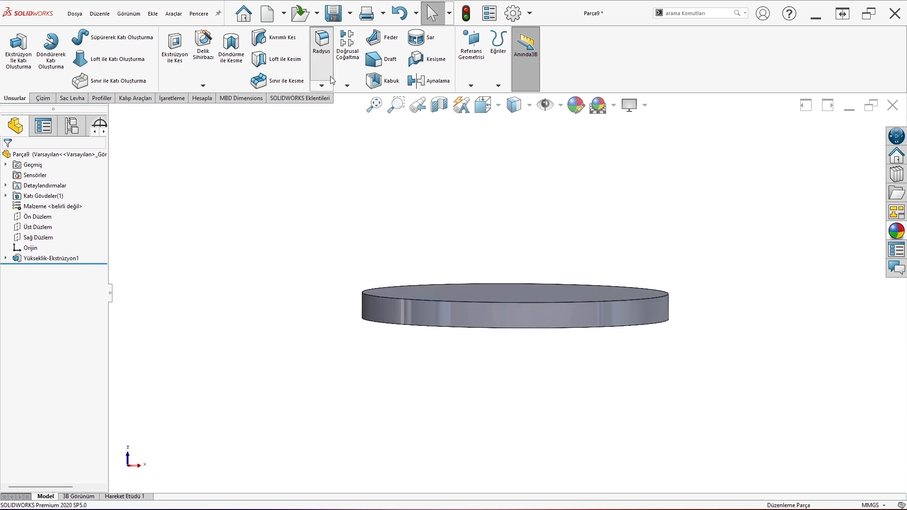
{"action": "left_click", "coordinate": [383, 297]}
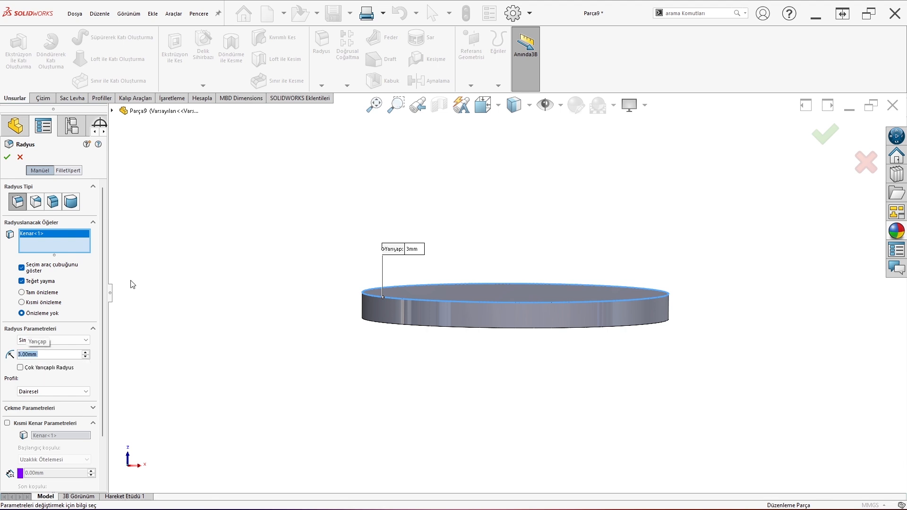
{"action": "key", "text": "Return"}
Start a sketch on the disc's filleted-side face and draw a circle about 40 mm in diameter centred on the origin.
{"action": "left_click", "coordinate": [479, 289]}
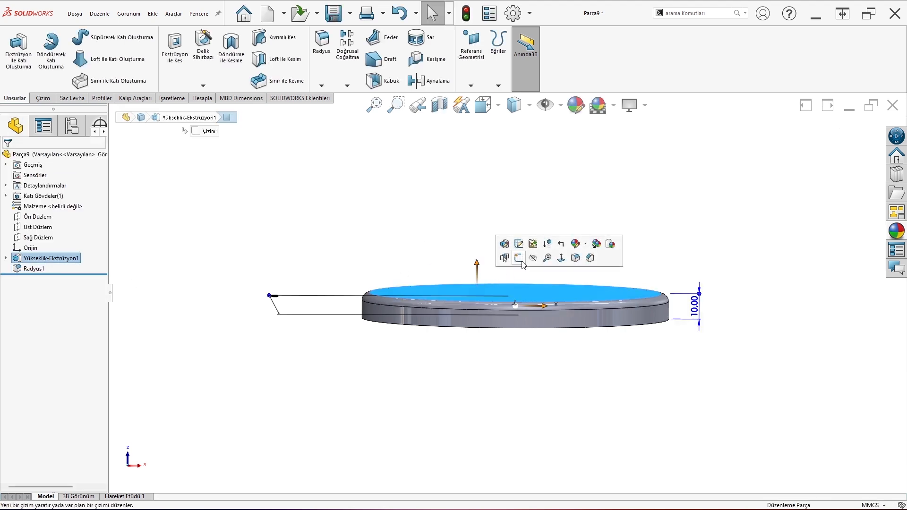
{"action": "left_click", "coordinate": [519, 261]}
{"action": "left_click", "coordinate": [110, 38]}
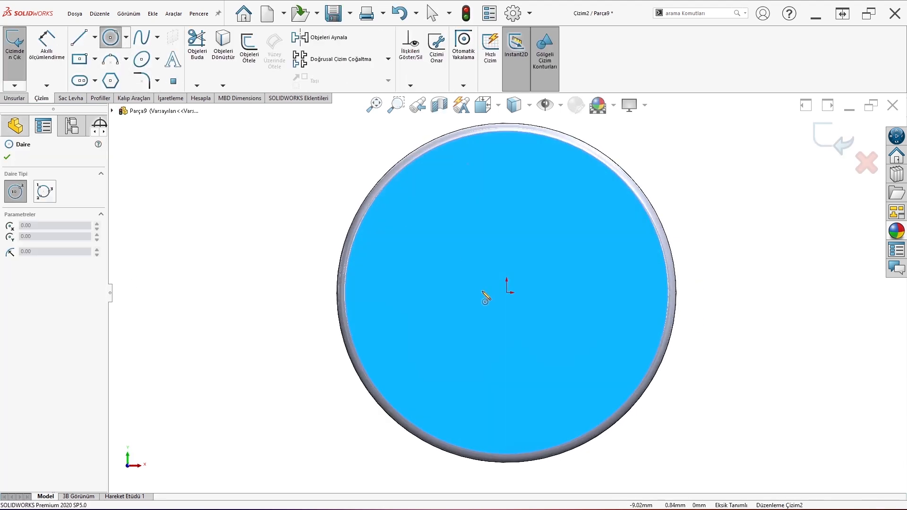
{"action": "left_click", "coordinate": [507, 293]}
{"action": "left_click", "coordinate": [513, 236]}
{"action": "right_click", "coordinate": [242, 149]}
{"action": "left_click", "coordinate": [257, 158]}
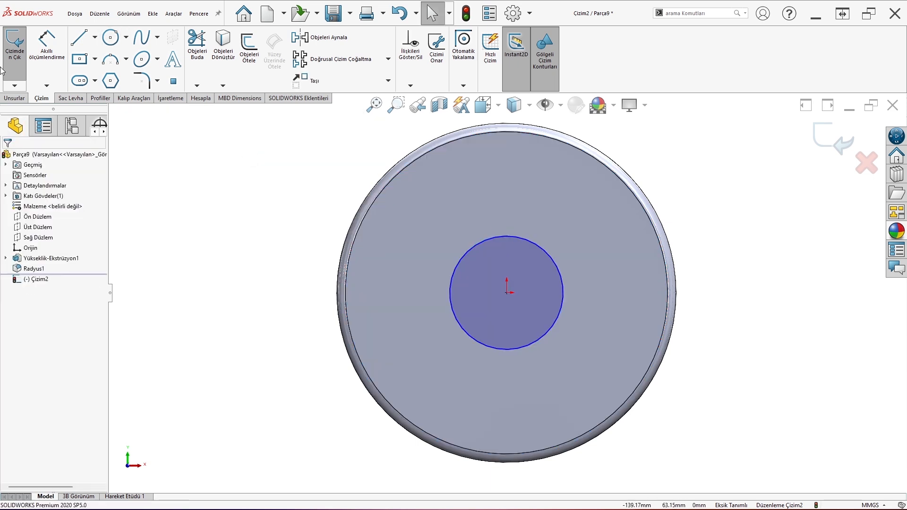
Dimension the centre circle's diameter as 30 mm.
{"action": "left_click", "coordinate": [46, 43]}
{"action": "left_click", "coordinate": [491, 237]}
{"action": "left_click", "coordinate": [232, 182]}
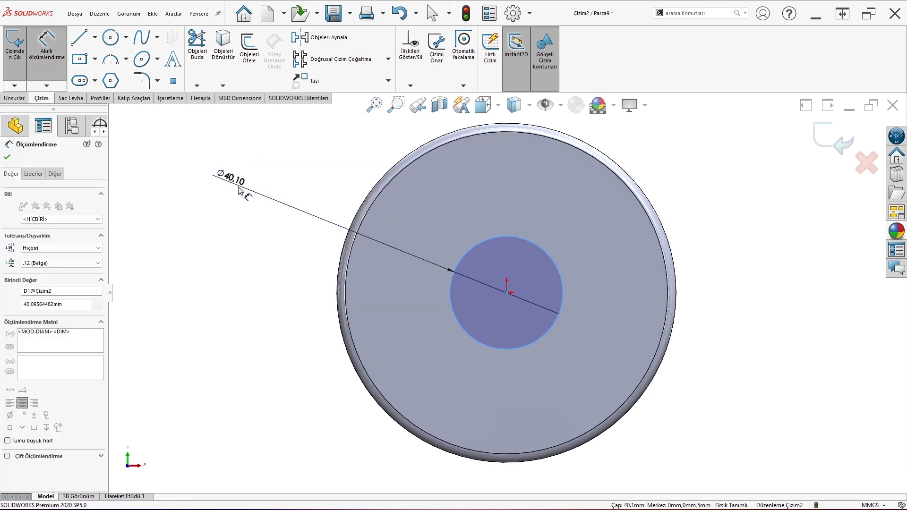
{"action": "type", "text": "30"}
{"action": "key", "text": "Return"}
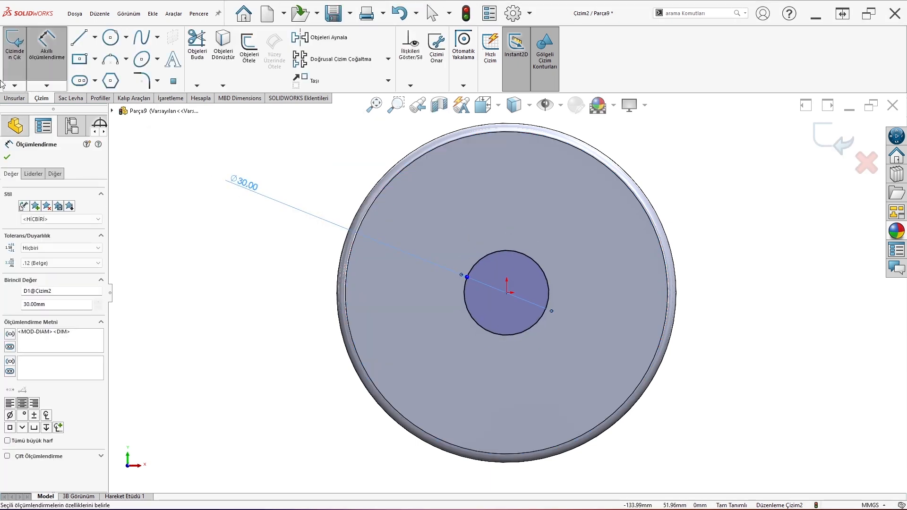
{"action": "left_click", "coordinate": [8, 157]}
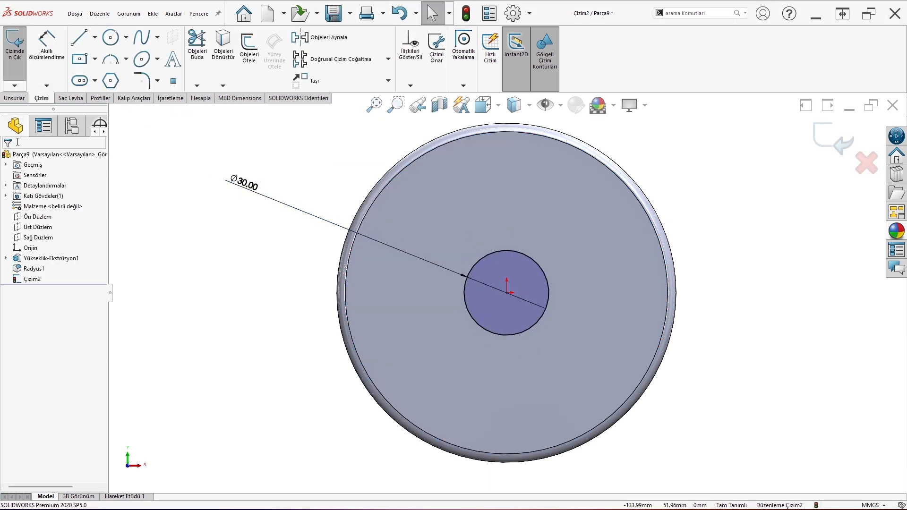
Extrude the 30 mm circle 50 mm outward from the disc face, merged with the disc.
{"action": "left_click", "coordinate": [15, 98]}
{"action": "left_click", "coordinate": [18, 49]}
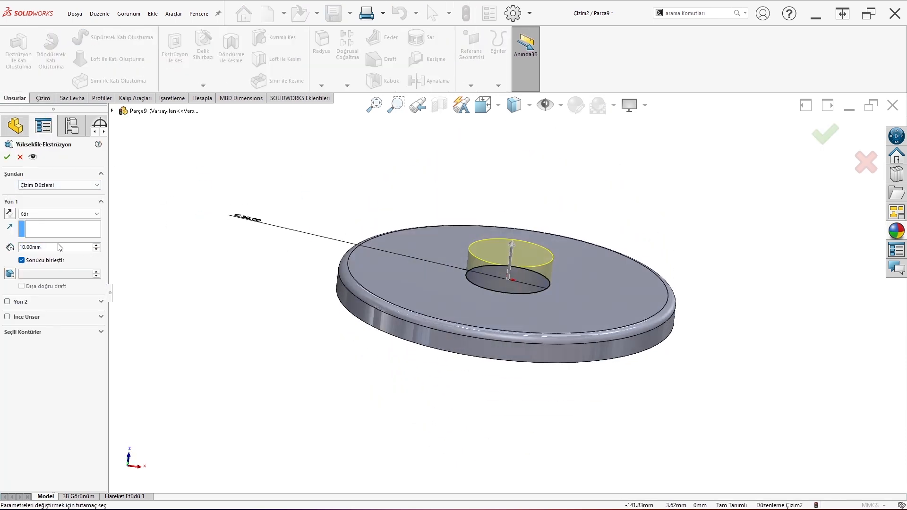
{"action": "type", "text": "50"}
{"action": "key", "text": "Return"}
{"action": "key", "text": "Return"}
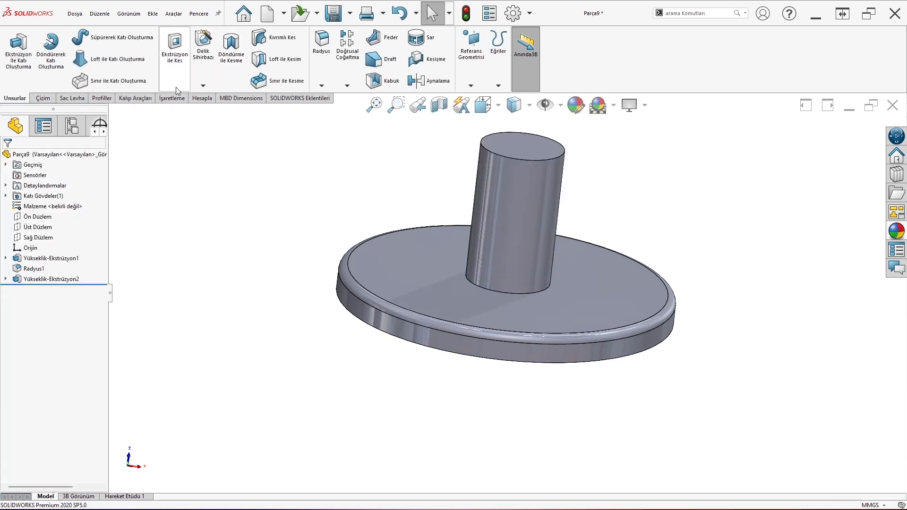
Start a Thread (Diş) feature on the free-end edge of the 30 mm cylinder, using Metric Die and size M30x2.0.
{"action": "left_click", "coordinate": [203, 86]}
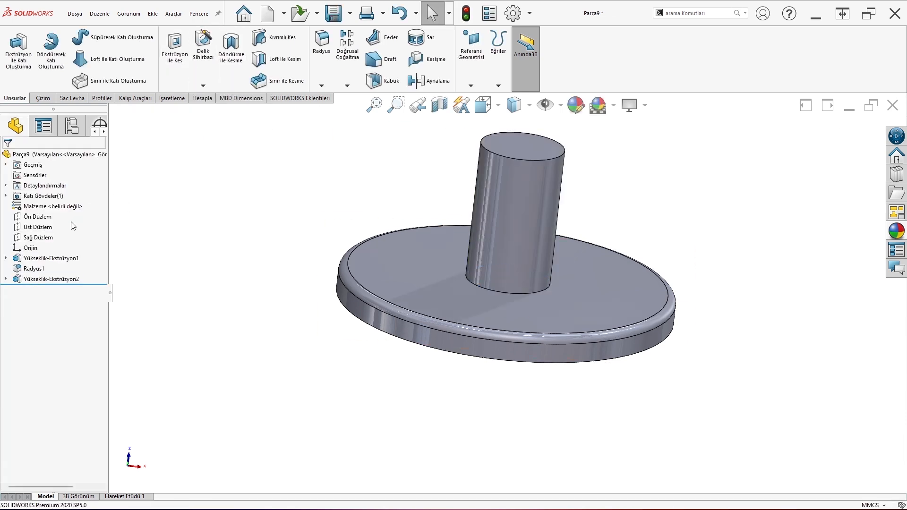
{"action": "left_click", "coordinate": [496, 159]}
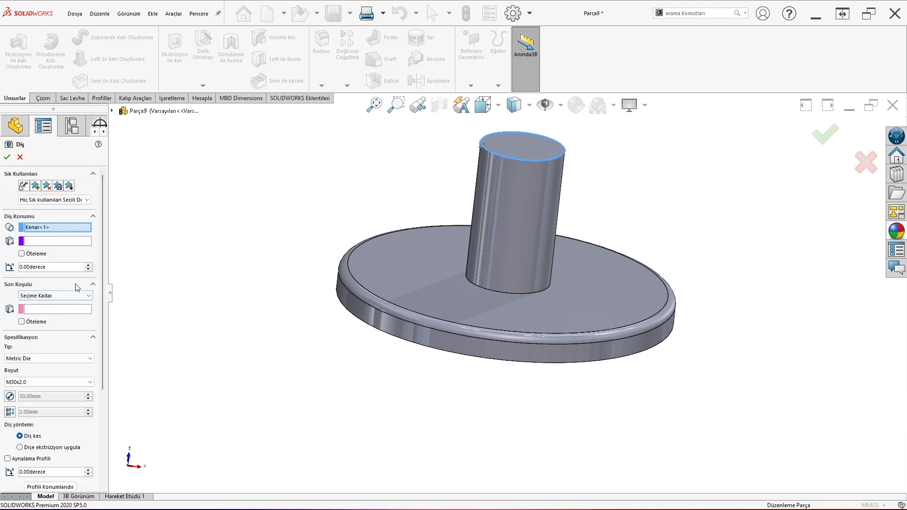
{"action": "left_click", "coordinate": [46, 378]}
{"action": "left_click", "coordinate": [45, 379]}
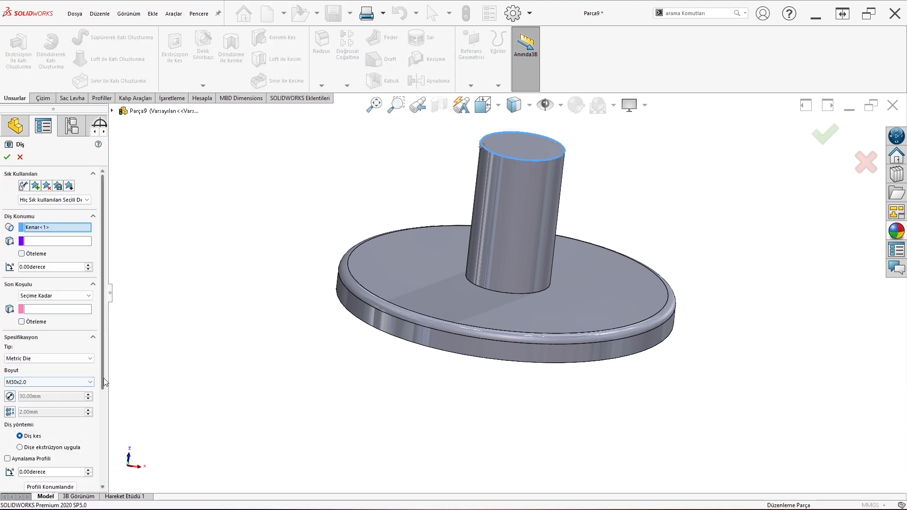
{"action": "left_click_drag", "start_coordinate": [103, 378], "coordinate": [99, 447]}
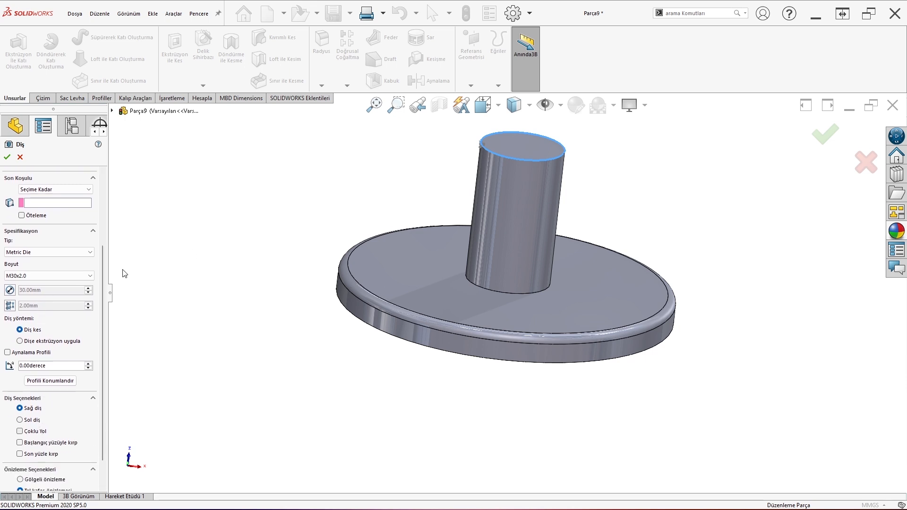
{"action": "left_click_drag", "start_coordinate": [102, 258], "coordinate": [102, 199]}
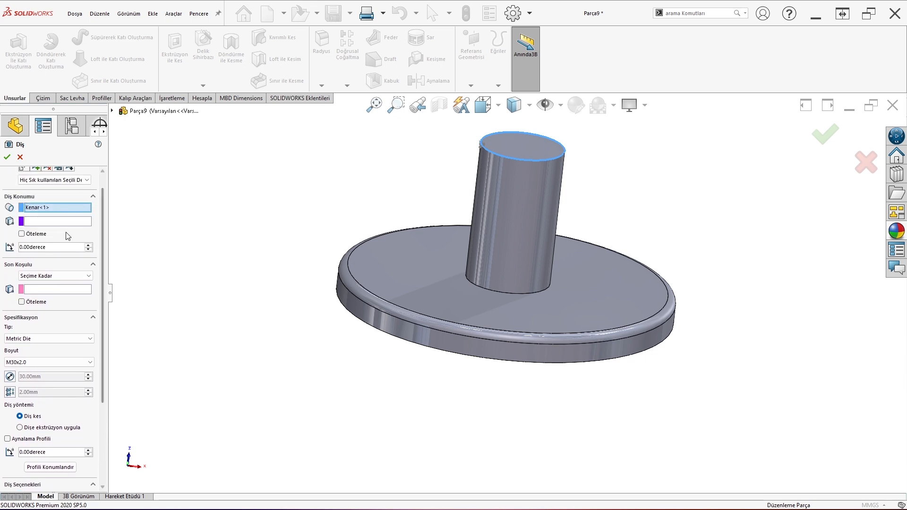
End the cylinder's cut thread at the disc's upper face using Up to Selection (Seçime Kadar), and create the thread.
{"action": "left_click", "coordinate": [57, 221]}
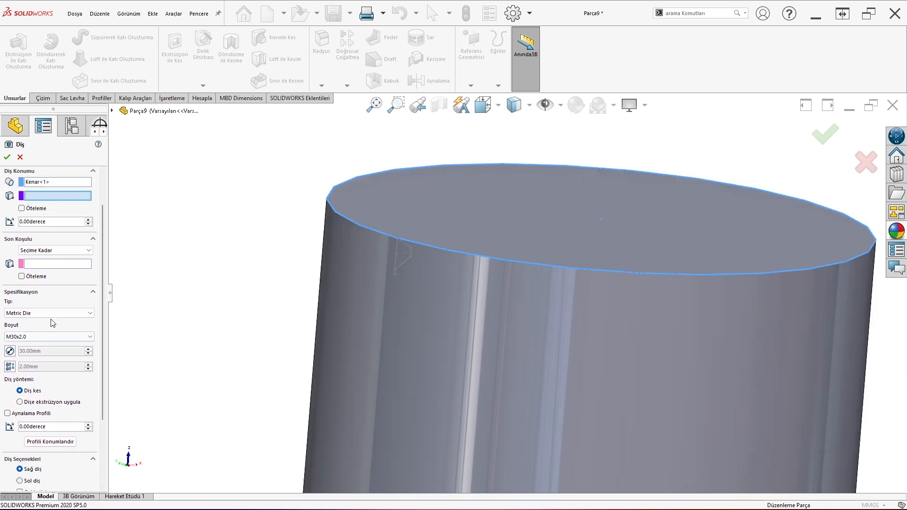
{"action": "left_click", "coordinate": [52, 313]}
{"action": "left_click", "coordinate": [52, 313]}
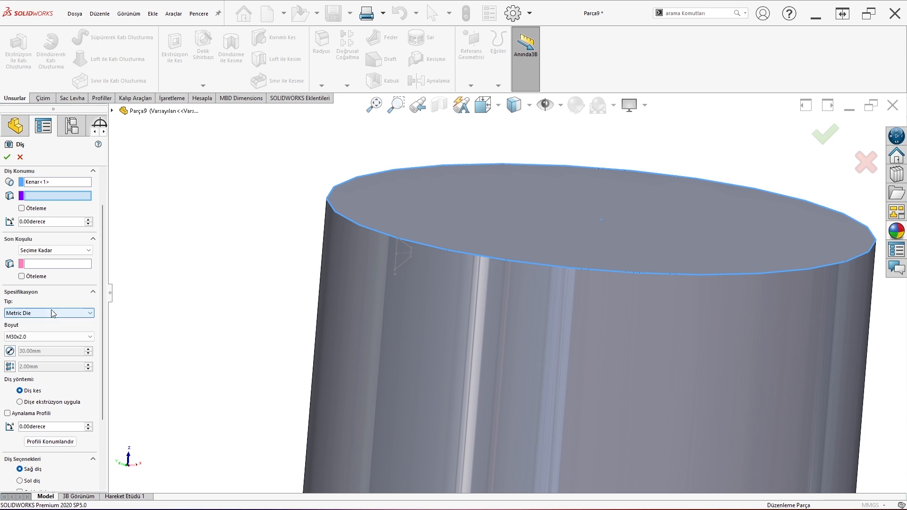
{"action": "left_click", "coordinate": [55, 250]}
{"action": "left_click", "coordinate": [56, 272]}
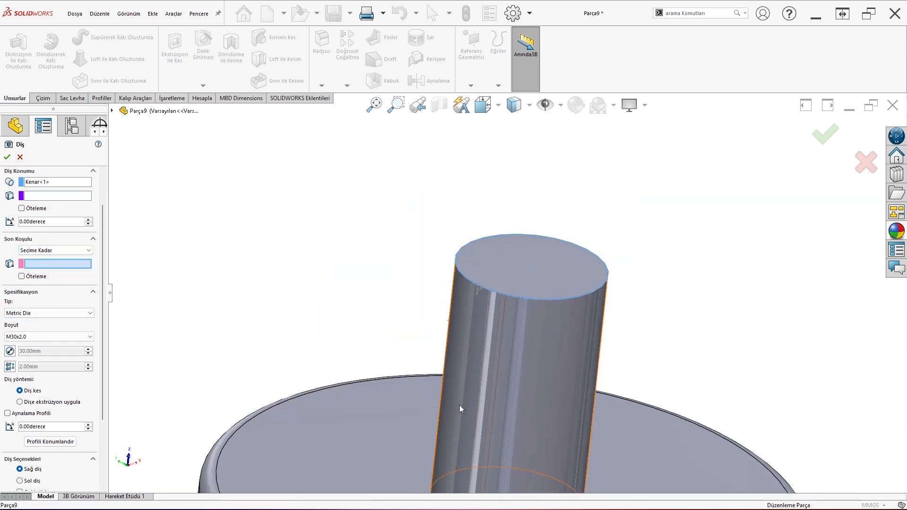
{"action": "left_click", "coordinate": [422, 399]}
{"action": "middle_click_drag", "start_coordinate": [421, 398], "coordinate": [381, 339]}
{"action": "scroll", "coordinate": [381, 340], "scroll_direction": "up", "scroll_amount": 4}
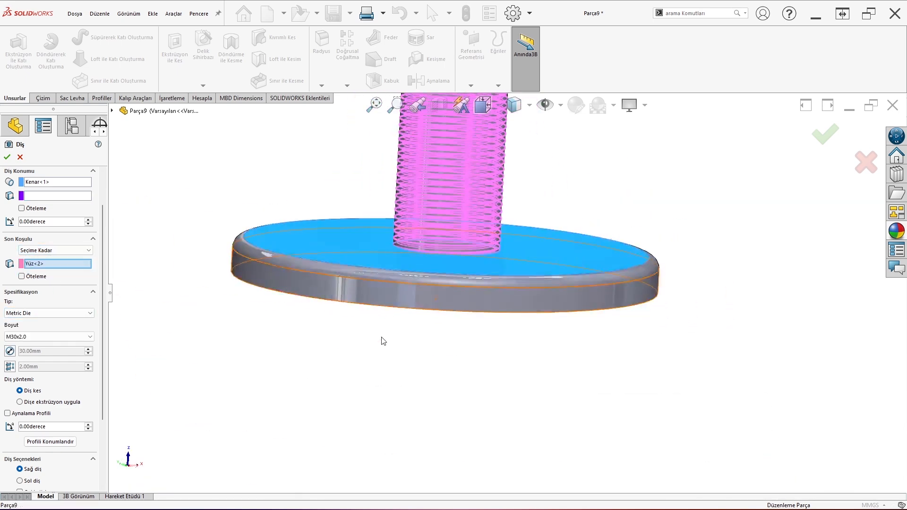
{"action": "left_click", "coordinate": [7, 157]}
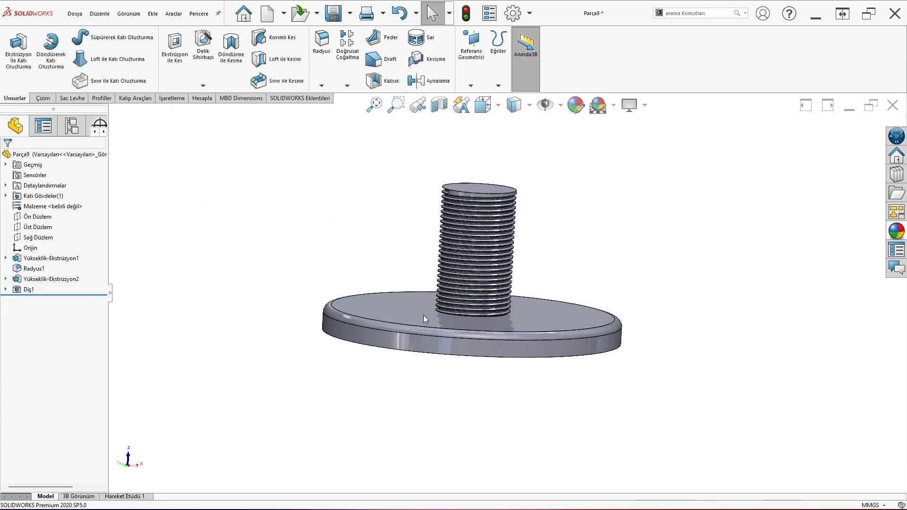
Sketch a construction circle about 101 mm in diameter on the disc's upper face, centred on the origin.
{"action": "middle_click_drag", "start_coordinate": [424, 312], "coordinate": [487, 311]}
{"action": "scroll", "coordinate": [487, 311], "scroll_direction": "down", "scroll_amount": 1}
{"action": "left_click", "coordinate": [417, 291]}
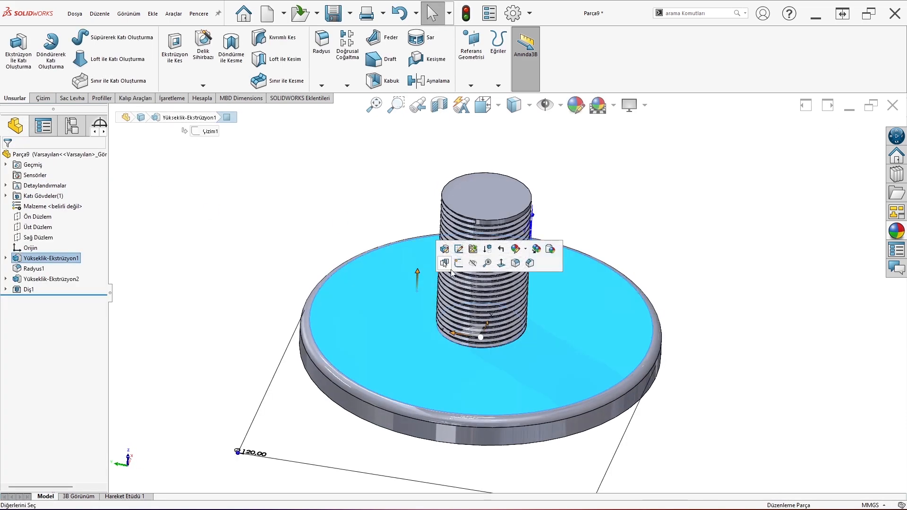
{"action": "left_click", "coordinate": [526, 265]}
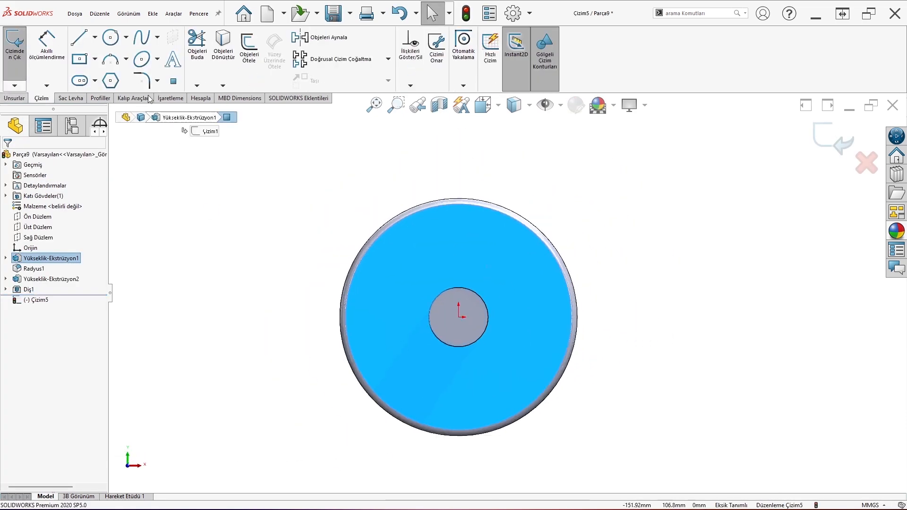
{"action": "left_click", "coordinate": [110, 38]}
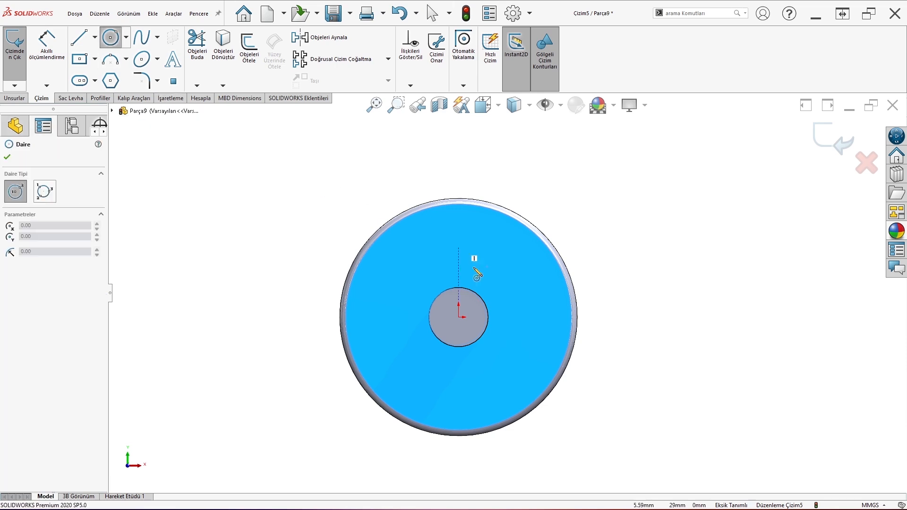
{"action": "left_click", "coordinate": [459, 317]}
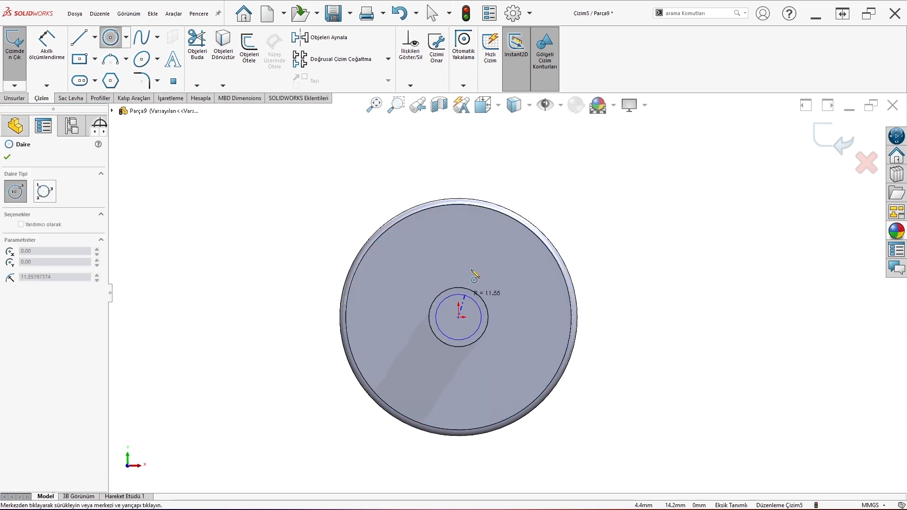
{"action": "left_click", "coordinate": [474, 218]}
{"action": "key", "text": "Escape"}
{"action": "left_click", "coordinate": [474, 219]}
{"action": "left_click", "coordinate": [519, 191]}
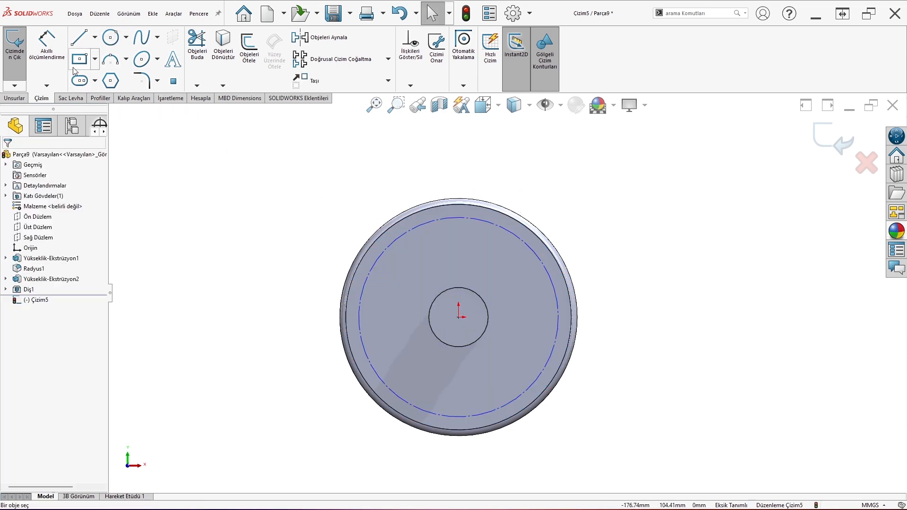
Dimension the construction circle's diameter as 100 mm and exit the sketch.
{"action": "left_click", "coordinate": [52, 54]}
{"action": "left_click", "coordinate": [443, 220]}
{"action": "left_click", "coordinate": [569, 187]}
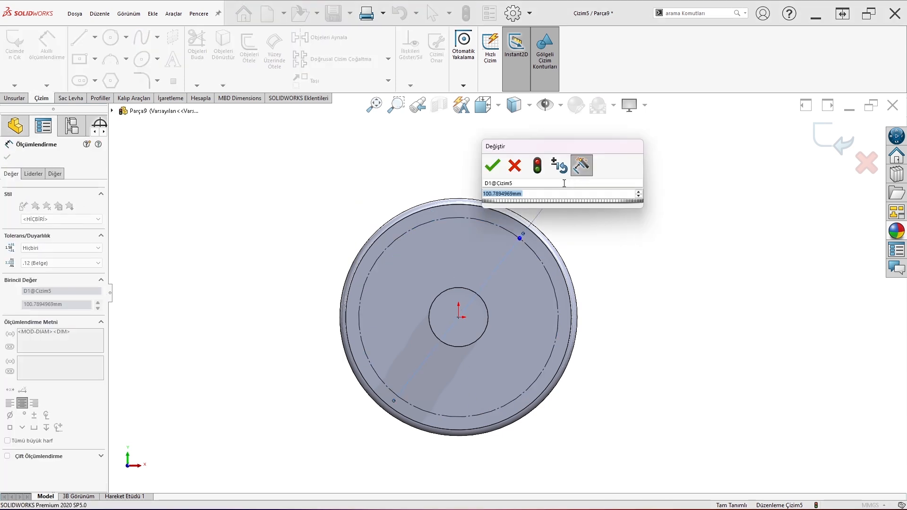
{"action": "type", "text": "100"}
{"action": "key", "text": "Return"}
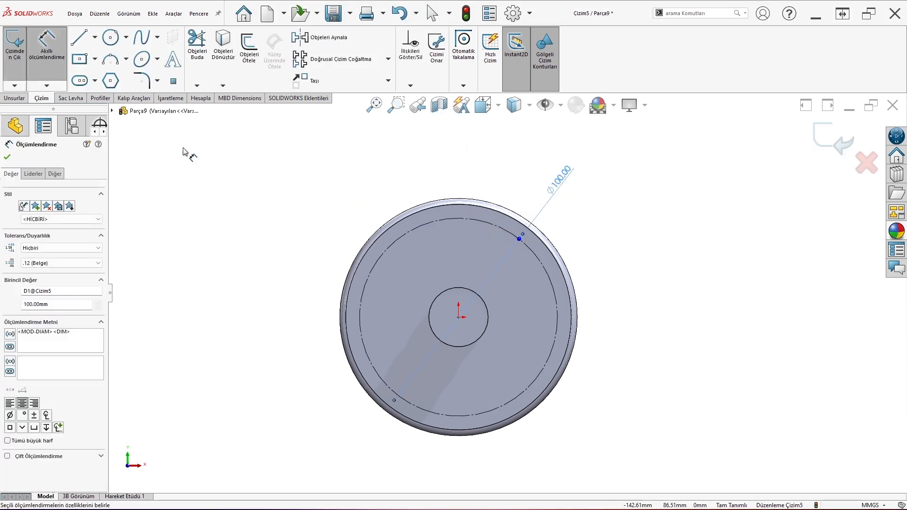
{"action": "key", "text": "Escape"}
{"action": "left_click", "coordinate": [14, 47]}
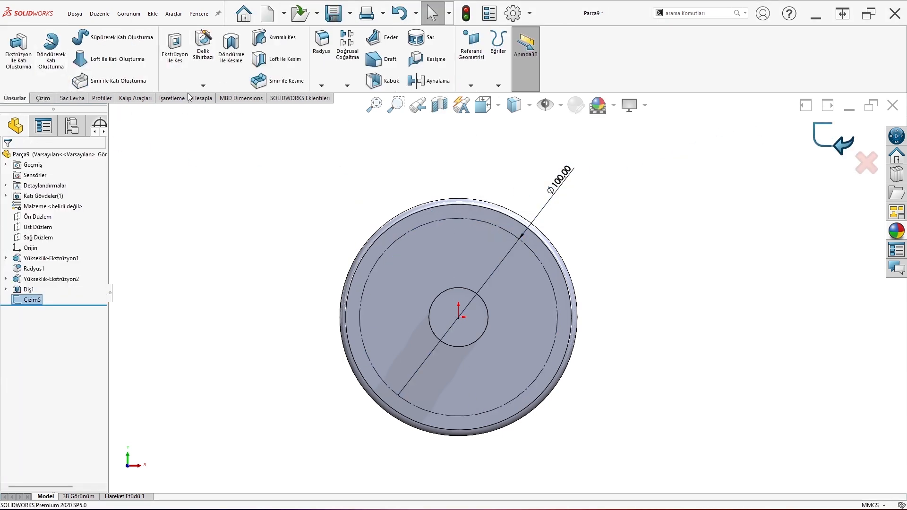
Start a Hole Wizard feature with the plain hole type, ISO drill sizes and size Ø0.9, using the disc's upper face as end surface.
{"action": "left_click", "coordinate": [199, 89]}
{"action": "left_click", "coordinate": [218, 100]}
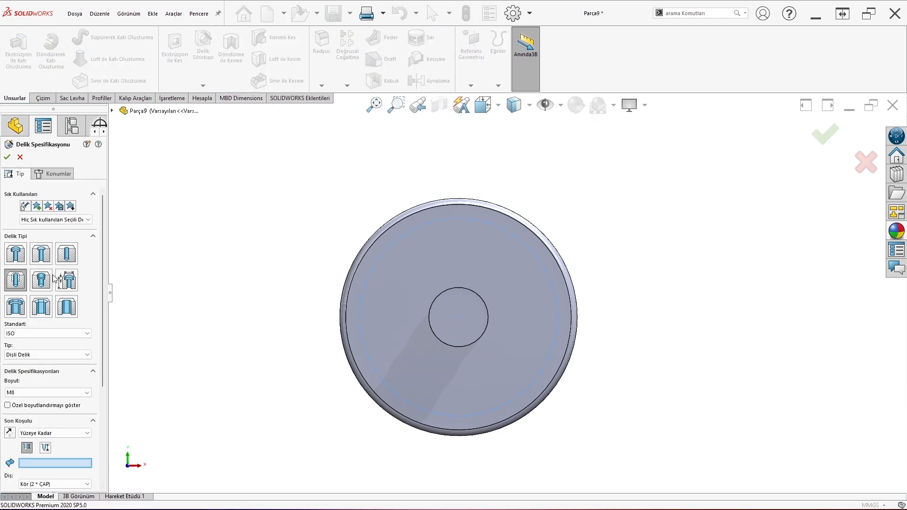
{"action": "left_click", "coordinate": [65, 262]}
{"action": "left_click", "coordinate": [57, 393]}
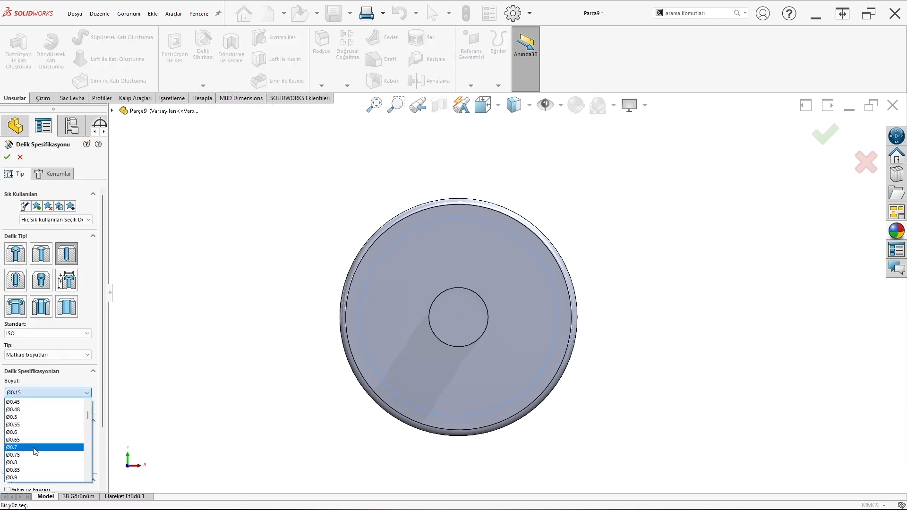
{"action": "left_click", "coordinate": [25, 477]}
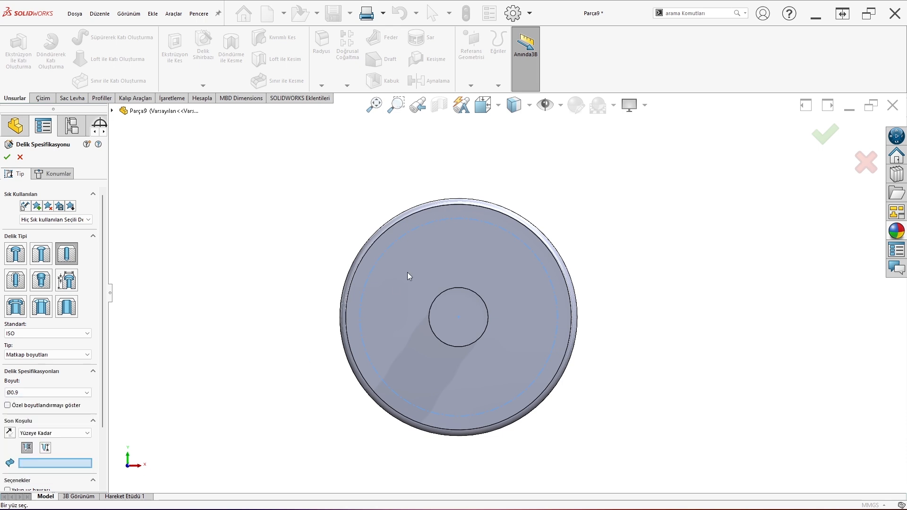
{"action": "left_click", "coordinate": [455, 220]}
Set the hole's drill size to Ø9.0.
{"action": "left_click", "coordinate": [68, 176]}
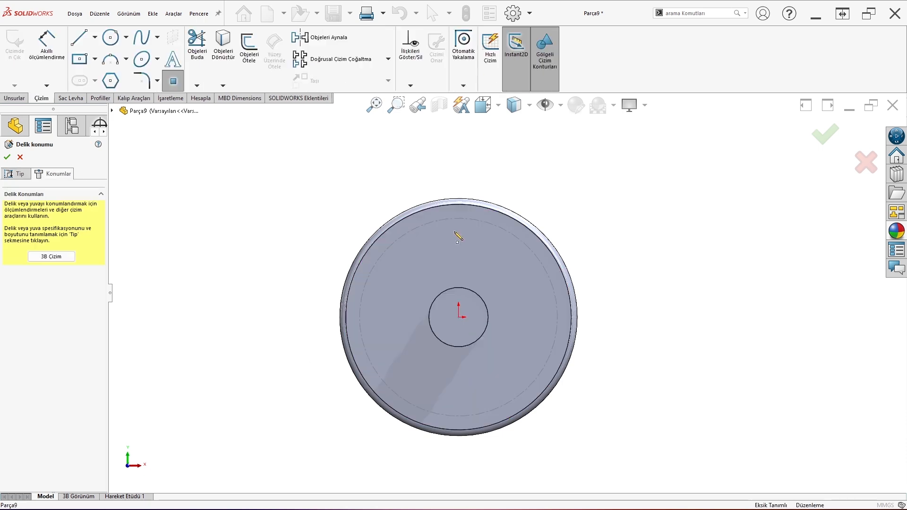
{"action": "left_click", "coordinate": [11, 176]}
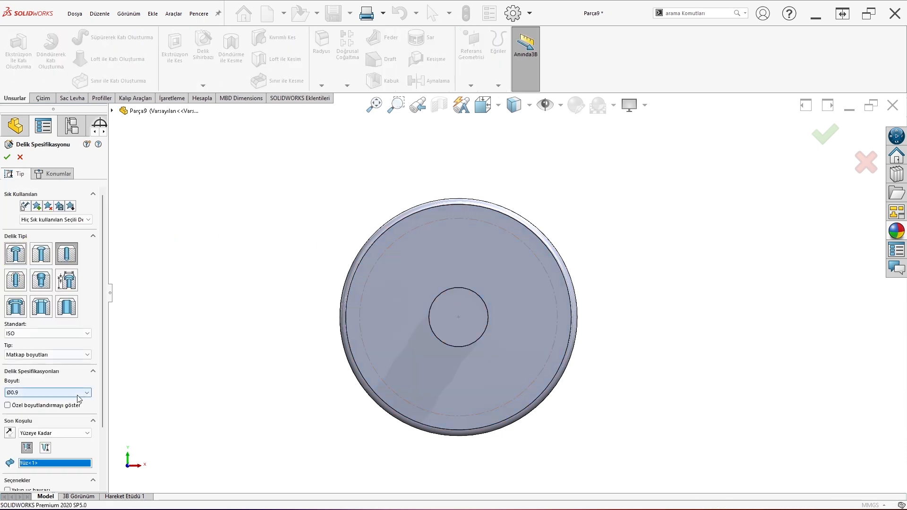
{"action": "left_click", "coordinate": [66, 393]}
{"action": "scroll", "coordinate": [55, 458], "scroll_direction": "down", "scroll_amount": 15}
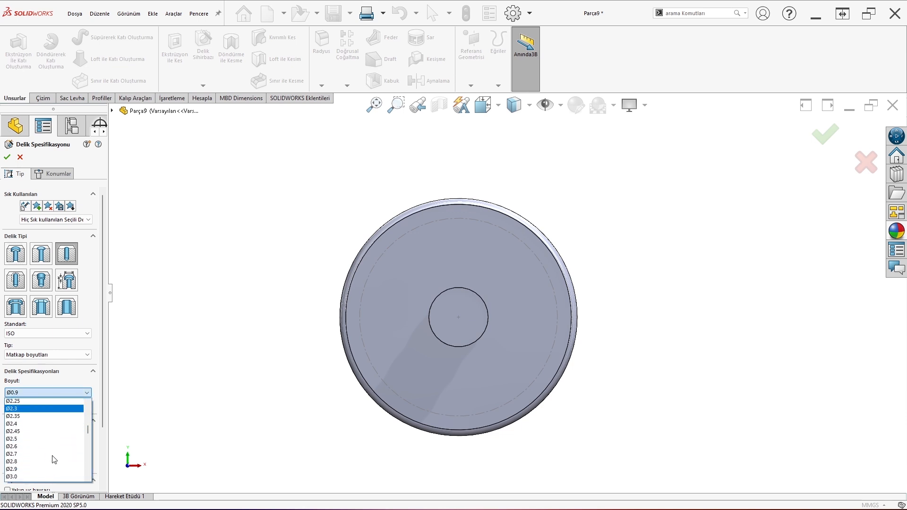
{"action": "scroll", "coordinate": [54, 460], "scroll_direction": "down", "scroll_amount": 9}
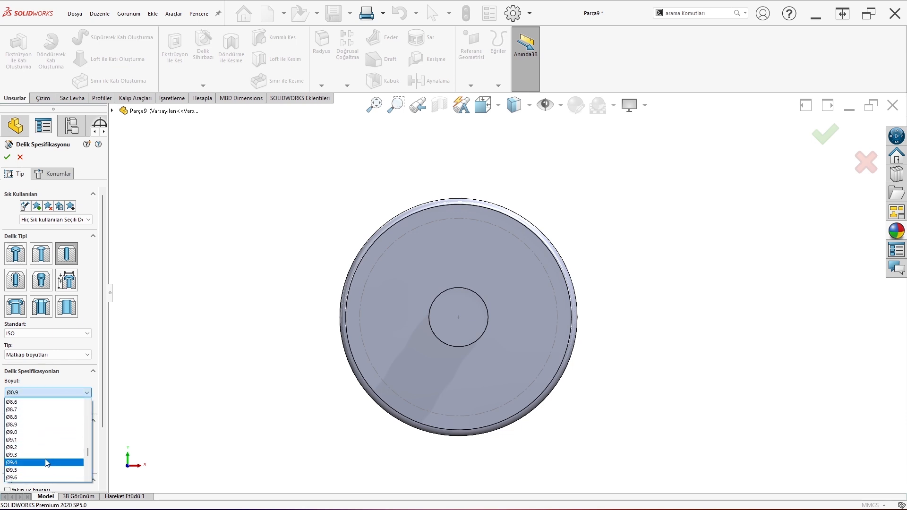
{"action": "left_click", "coordinate": [45, 432]}
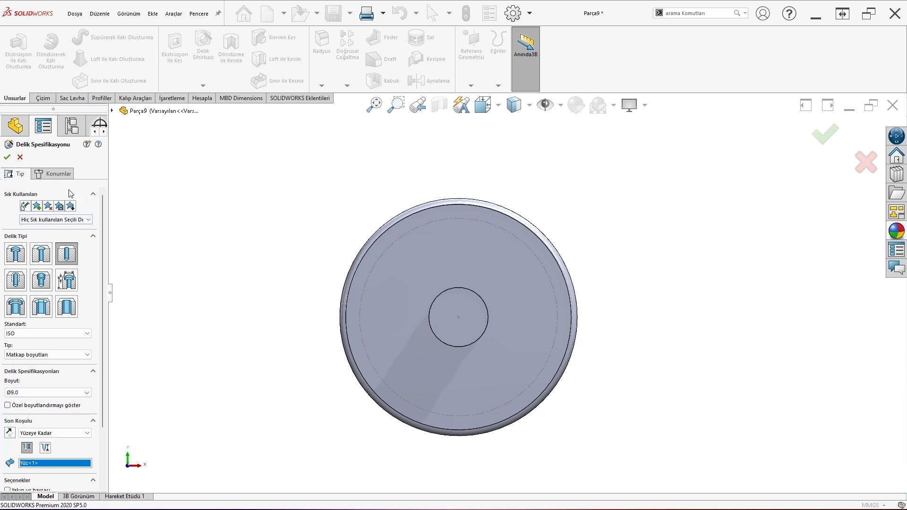
Place four holes on the disc's upper face at the quadrant points of the 100 mm pitch circle.
{"action": "left_click", "coordinate": [62, 174]}
{"action": "left_click", "coordinate": [450, 251]}
{"action": "scroll", "coordinate": [466, 236], "scroll_direction": "down", "scroll_amount": 3}
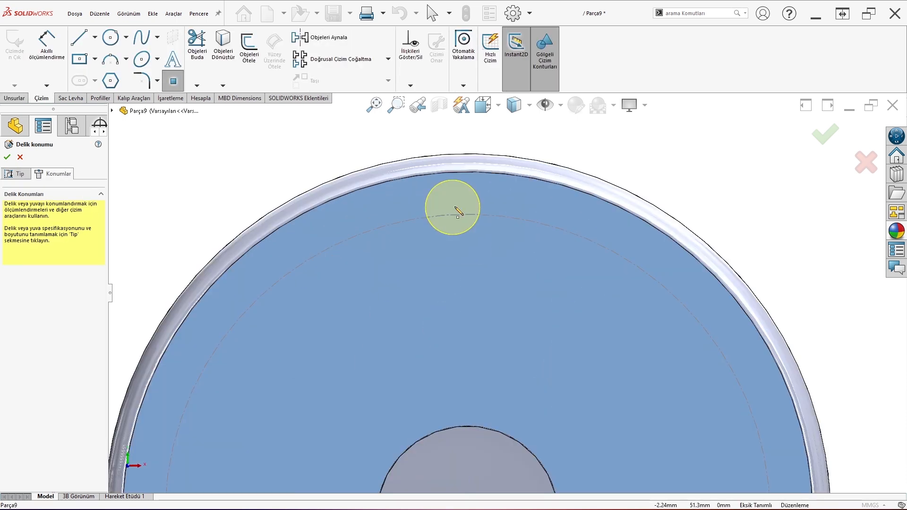
{"action": "scroll", "coordinate": [472, 225], "scroll_direction": "up", "scroll_amount": 4}
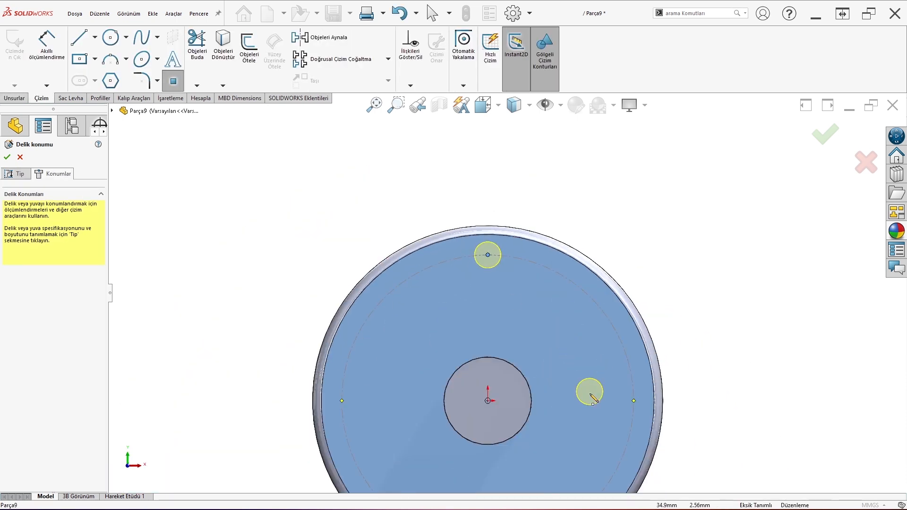
{"action": "left_click", "coordinate": [633, 401]}
{"action": "scroll", "coordinate": [546, 410], "scroll_direction": "up", "scroll_amount": 3}
{"action": "left_click", "coordinate": [496, 440]}
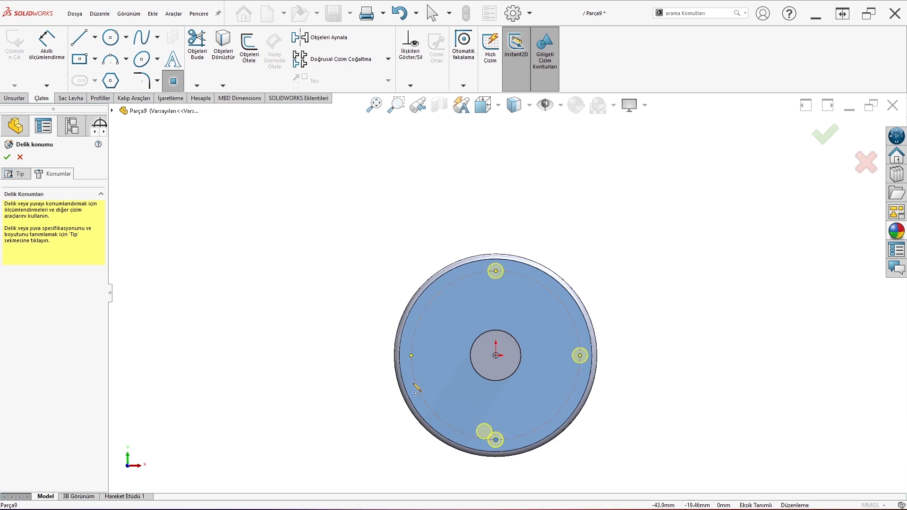
{"action": "left_click", "coordinate": [411, 355]}
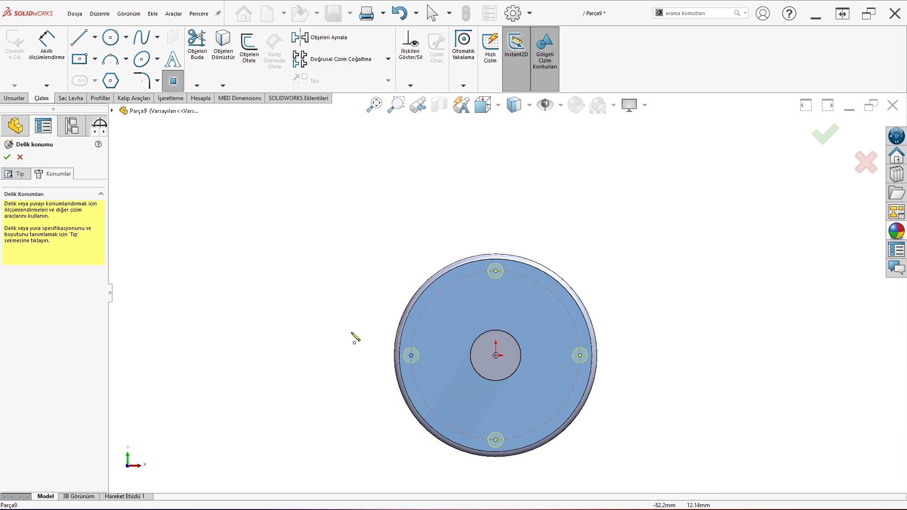
Finish placing the holes, change their end condition to Blind (Kör), and create the feature.
{"action": "left_click", "coordinate": [7, 158]}
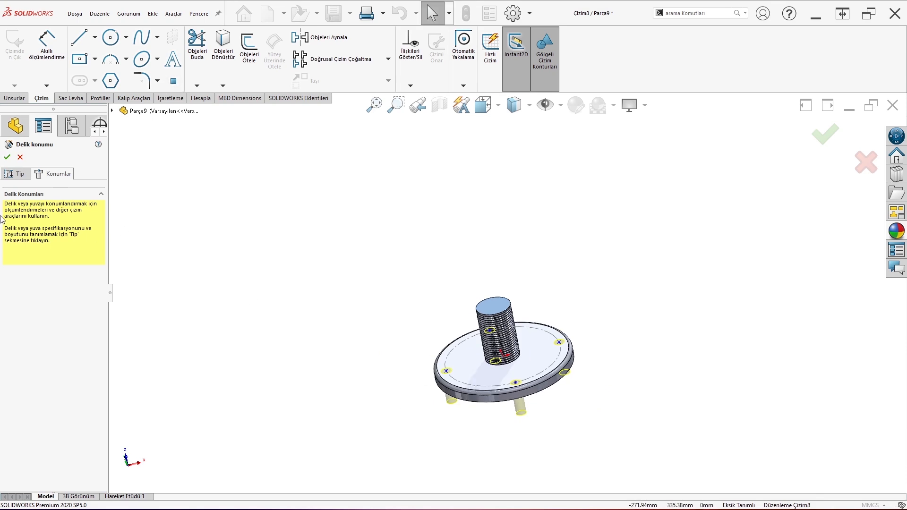
{"action": "left_click", "coordinate": [7, 159]}
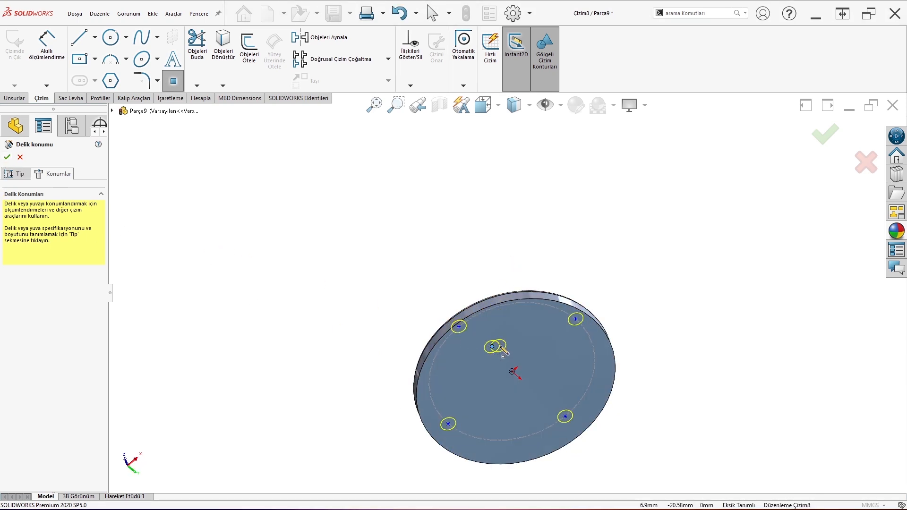
{"action": "key", "text": "Escape"}
{"action": "left_click", "coordinate": [30, 175]}
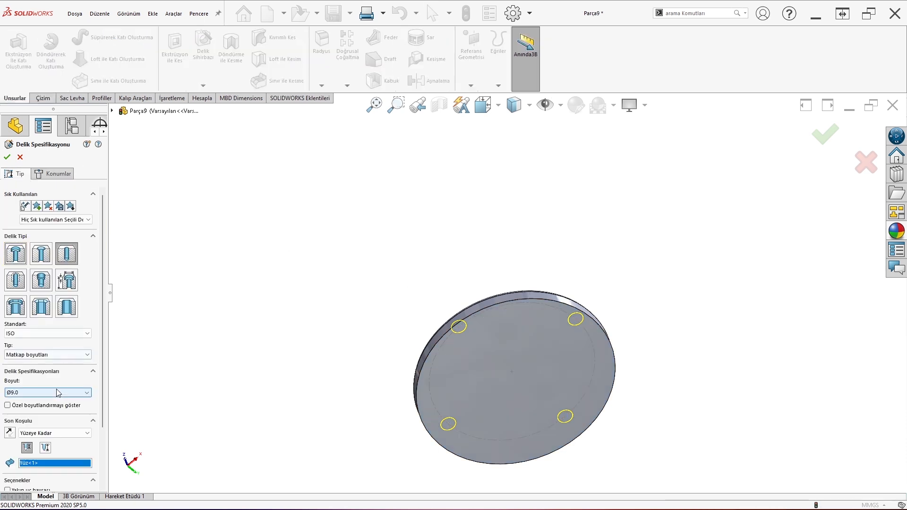
{"action": "left_click", "coordinate": [54, 433]}
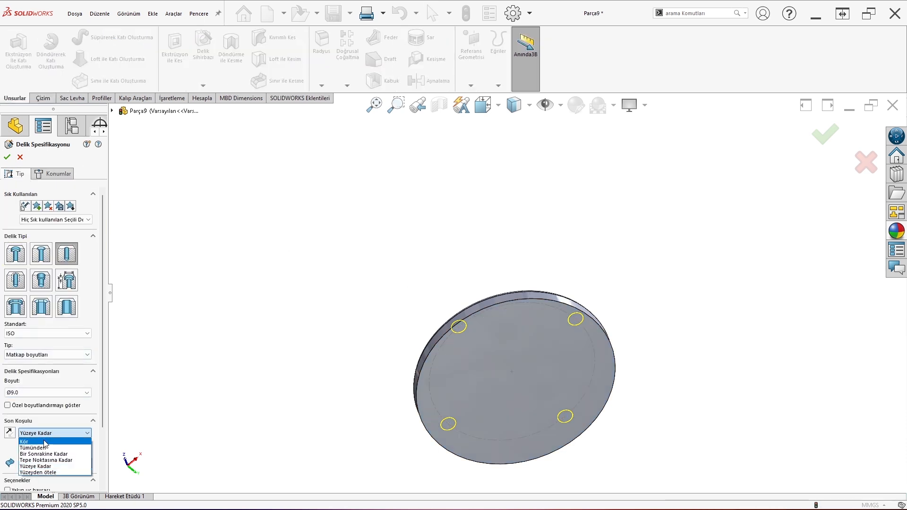
{"action": "left_click", "coordinate": [38, 440]}
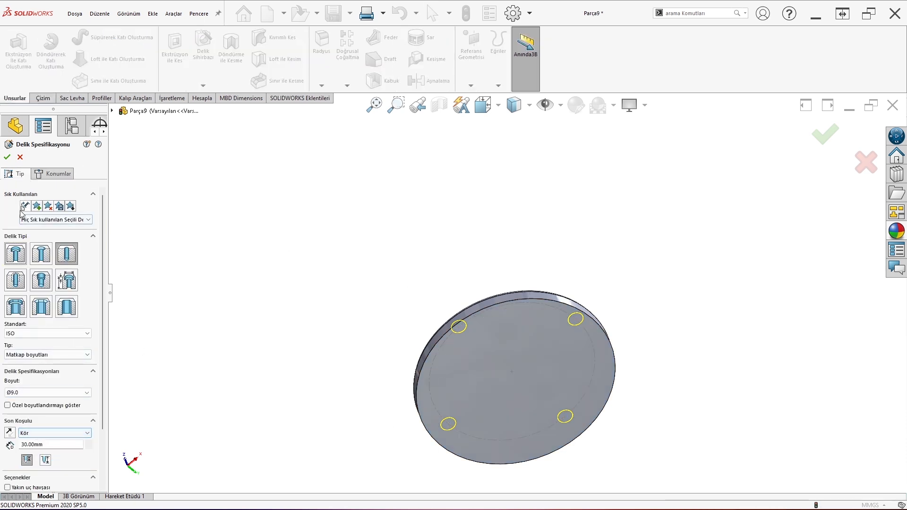
{"action": "key", "text": "Escape"}
Edit the Ø9.0 hole feature, set its blind depth to 30 mm, and confirm it.
{"action": "scroll", "coordinate": [494, 362], "scroll_direction": "down", "scroll_amount": 1}
{"action": "middle_click_drag", "start_coordinate": [492, 366], "coordinate": [448, 355]}
{"action": "scroll", "coordinate": [584, 373], "scroll_direction": "down", "scroll_amount": 2}
{"action": "scroll", "coordinate": [421, 357], "scroll_direction": "down", "scroll_amount": 2}
{"action": "double_click", "coordinate": [332, 342]}
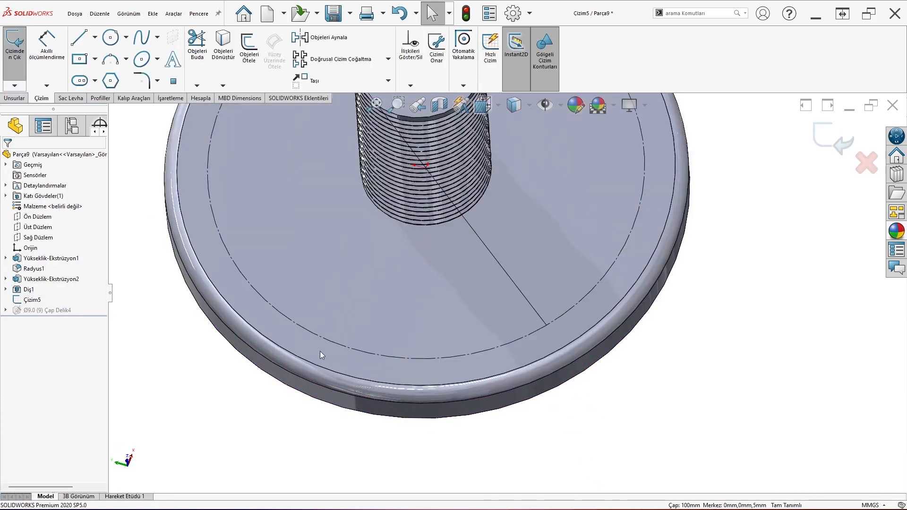
{"action": "left_click", "coordinate": [47, 310]}
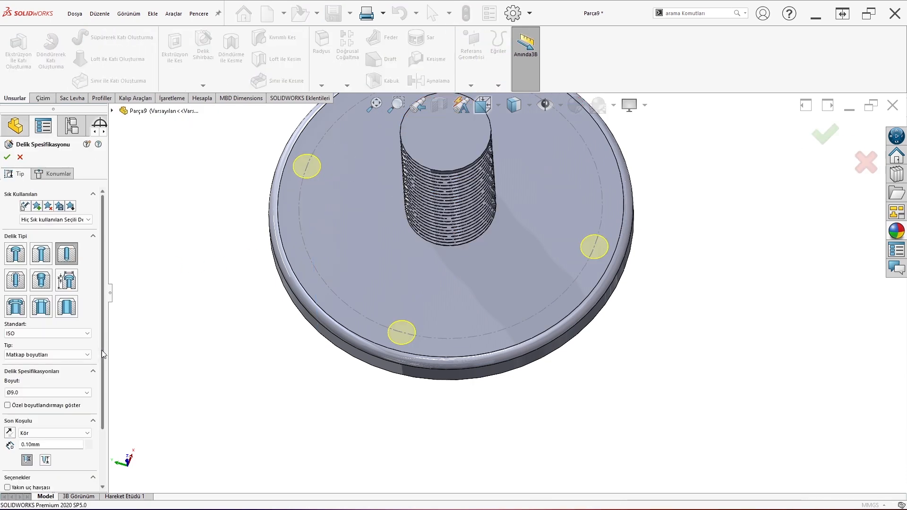
{"action": "left_click_drag", "start_coordinate": [102, 352], "coordinate": [102, 392]}
{"action": "type", "text": "3"}
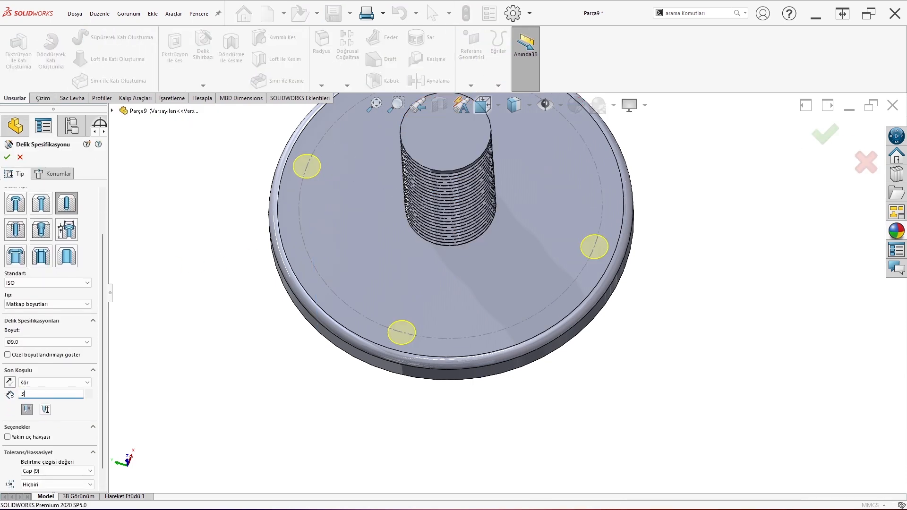
{"action": "type", "text": "0"}
{"action": "key", "text": "Return"}
{"action": "left_click", "coordinate": [307, 414]}
Give the whole flange a light lavender appearance, RGB 192, 192, 255, and inspect it from several sides.
{"action": "middle_click_drag", "start_coordinate": [404, 361], "coordinate": [478, 175]}
{"action": "left_click", "coordinate": [576, 105]}
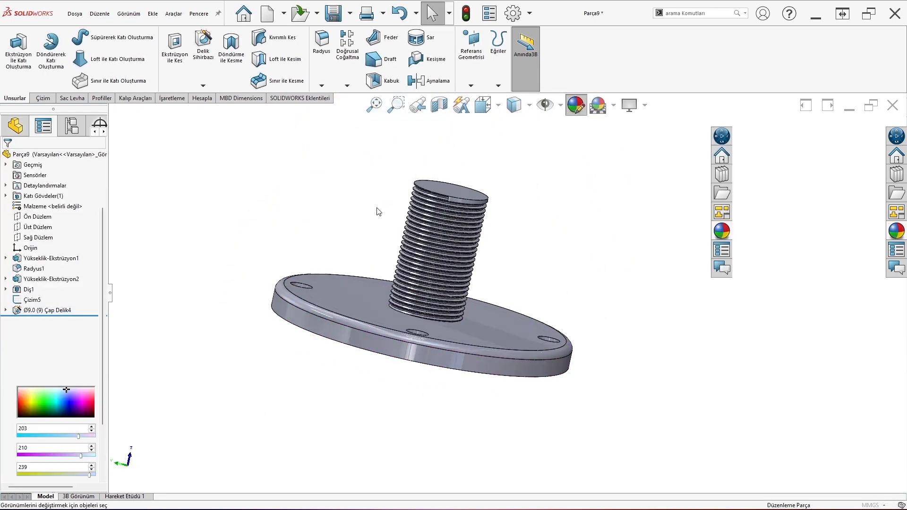
{"action": "left_click", "coordinate": [56, 346]}
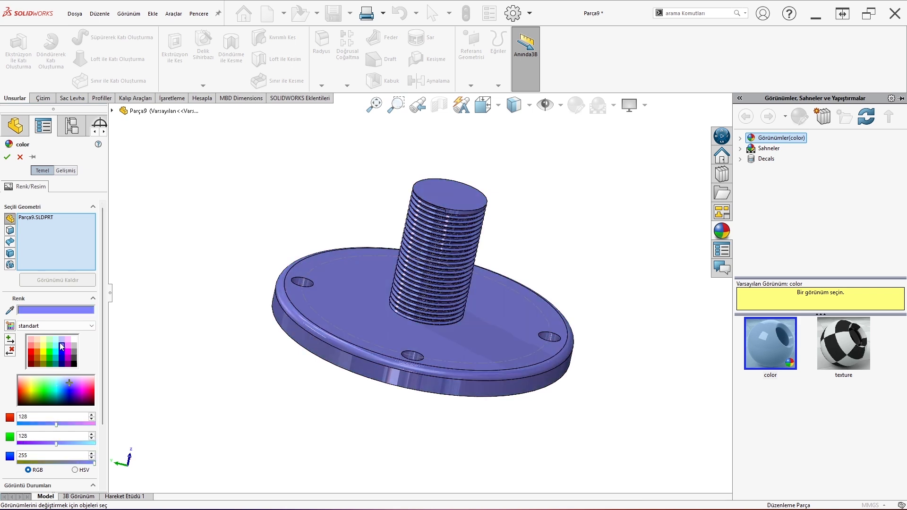
{"action": "left_click", "coordinate": [56, 340]}
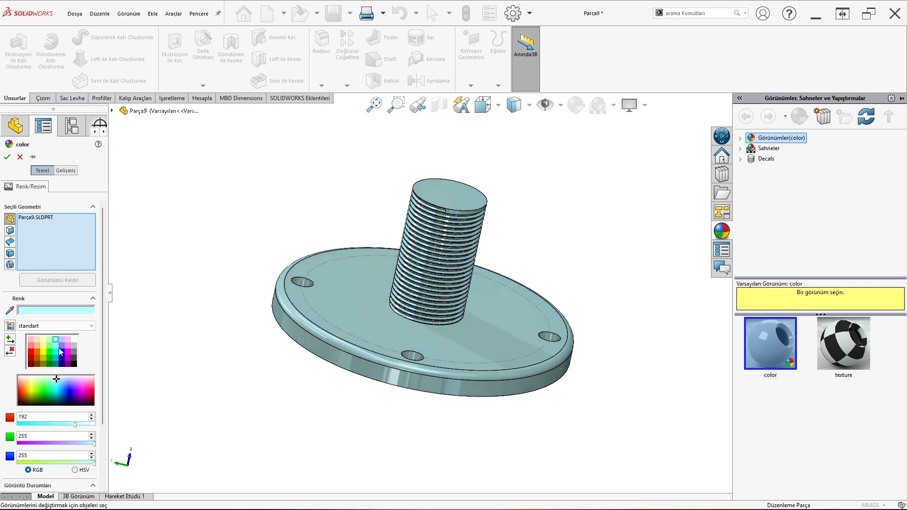
{"action": "left_click", "coordinate": [61, 339]}
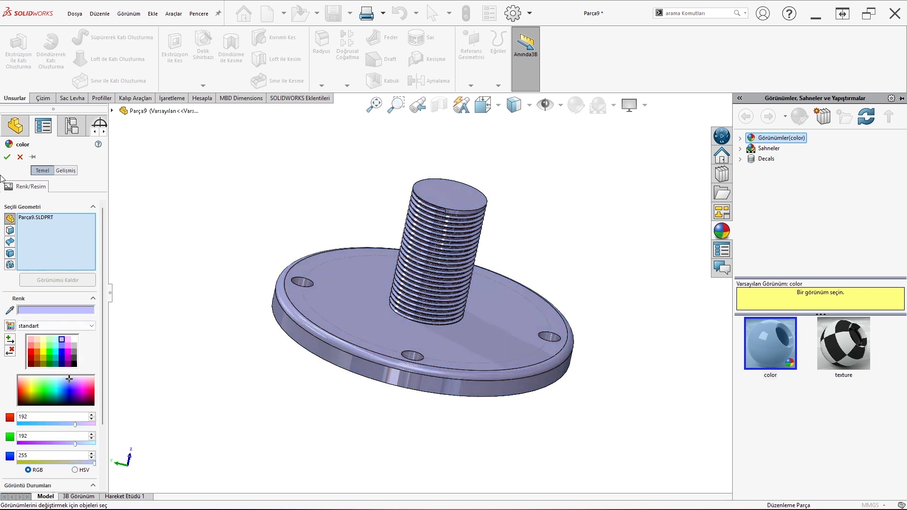
{"action": "left_click", "coordinate": [6, 157]}
{"action": "middle_click_drag", "start_coordinate": [342, 317], "coordinate": [478, 339]}
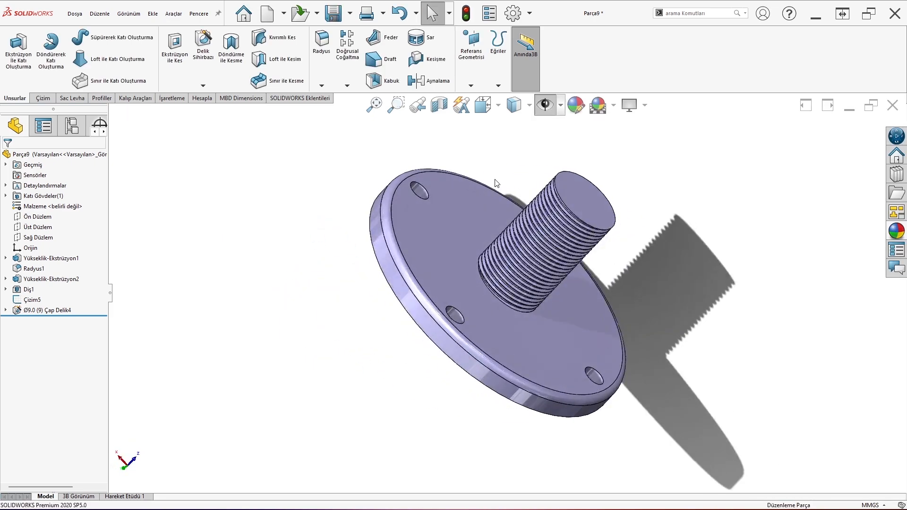
{"action": "middle_click_drag", "start_coordinate": [494, 178], "coordinate": [626, 240]}
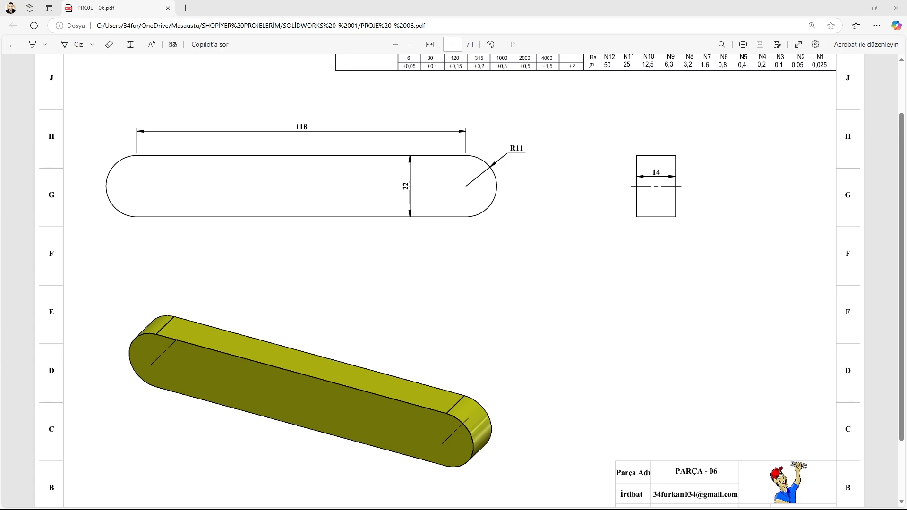
Clear the PROJE - 06 drawing and Videolar folder windows off the new SOLIDWORKS part, and apply a plain white scene to it.
{"action": "left_click_drag", "start_coordinate": [359, 7], "coordinate": [906, 38]}
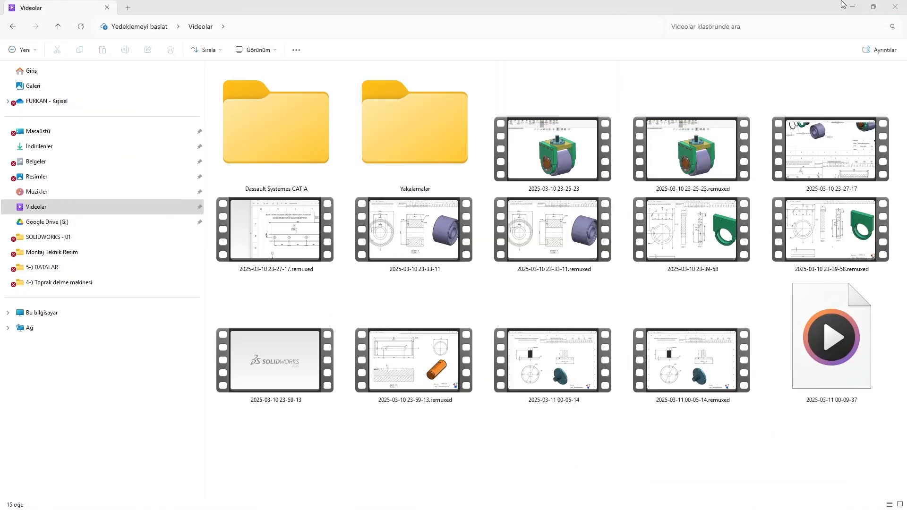
{"action": "left_click", "coordinate": [860, 5]}
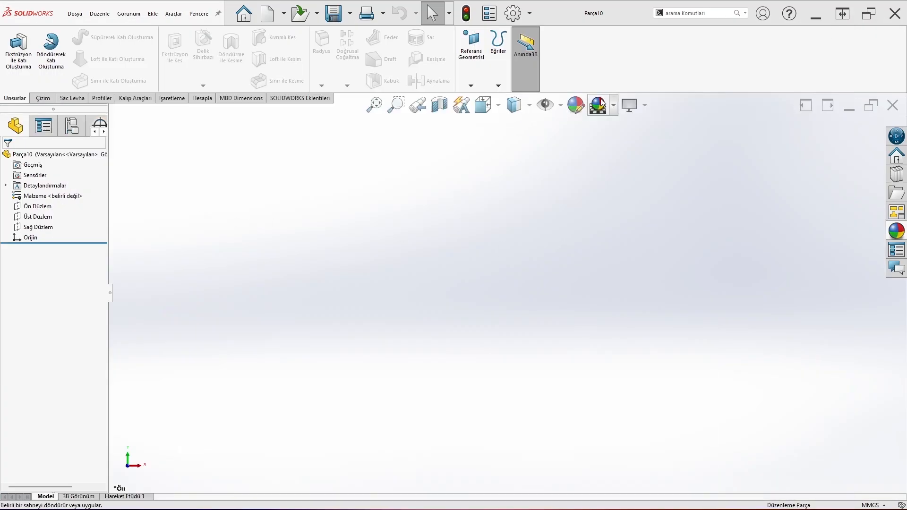
{"action": "left_click", "coordinate": [614, 105]}
{"action": "left_click", "coordinate": [614, 134]}
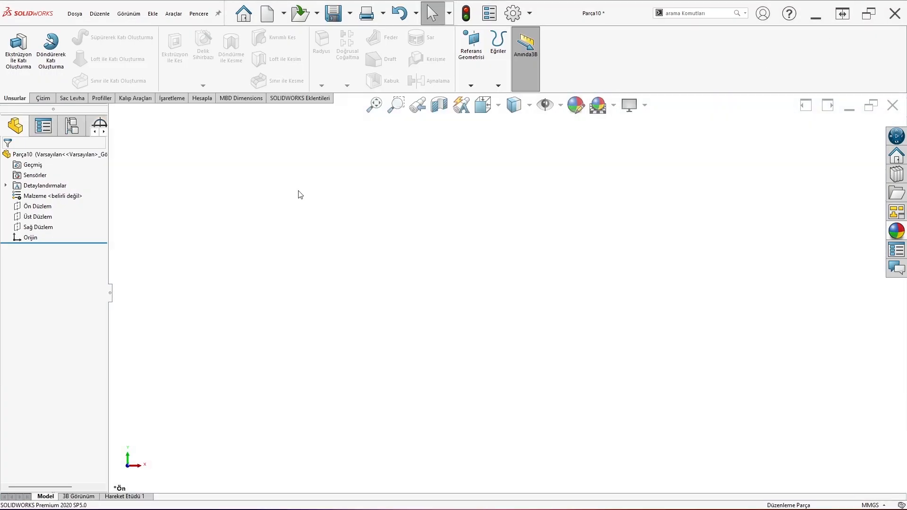
Sketch a horizontal centerpoint straight slot on the Front Plane (Ön Düzlem), centred on the origin, about 212 mm between its arc centres.
{"action": "left_click", "coordinate": [39, 209]}
{"action": "left_click", "coordinate": [50, 192]}
{"action": "left_click", "coordinate": [77, 81]}
{"action": "left_click", "coordinate": [51, 200]}
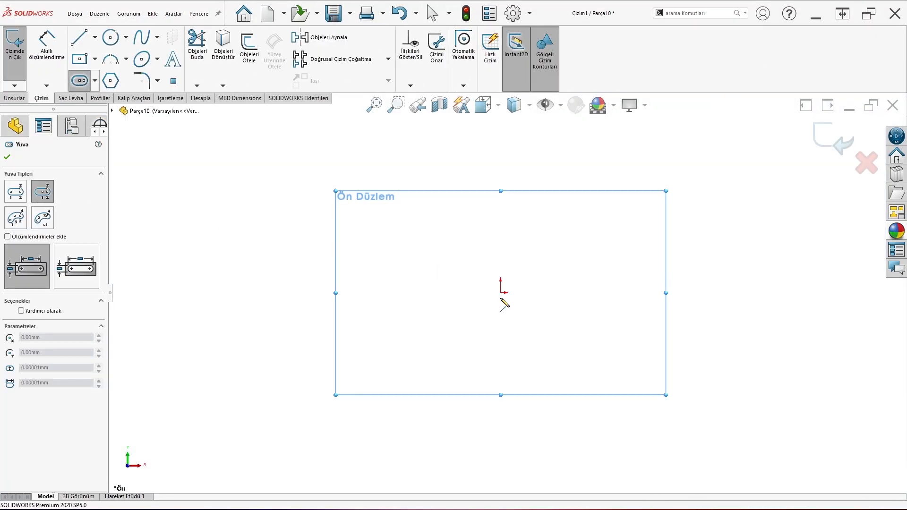
{"action": "left_click", "coordinate": [501, 293]}
{"action": "left_click", "coordinate": [698, 293]}
{"action": "left_click", "coordinate": [679, 268]}
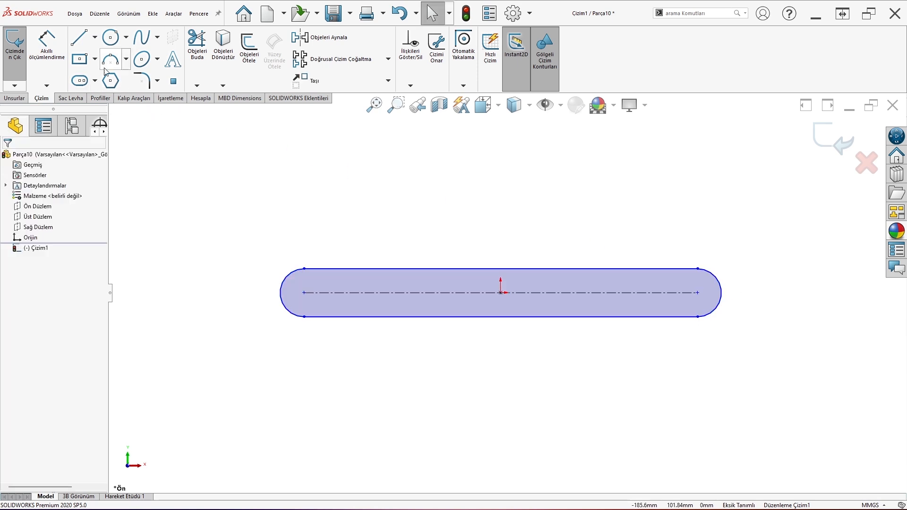
Dimension the distance between the slot's arc centres as 118 mm.
{"action": "left_click", "coordinate": [47, 48]}
{"action": "left_click", "coordinate": [391, 293]}
{"action": "left_click", "coordinate": [410, 366]}
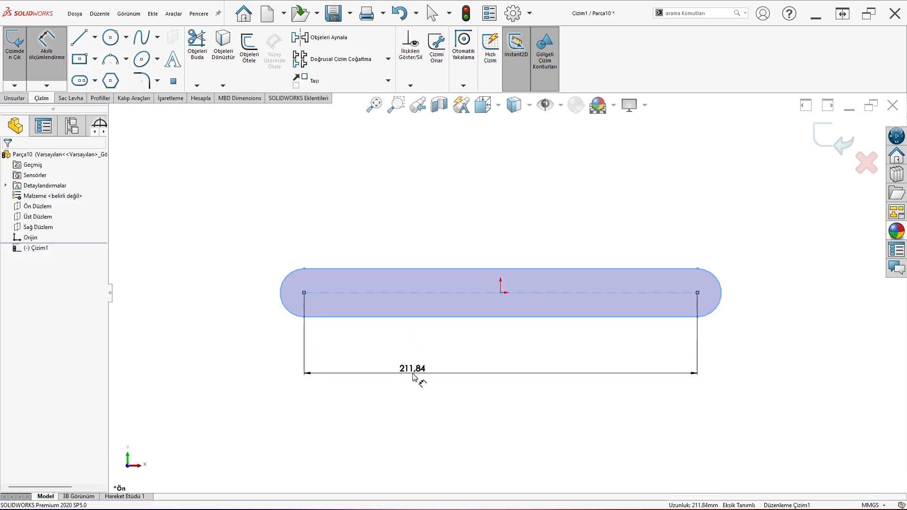
{"action": "type", "text": "118"}
{"action": "key", "text": "Return"}
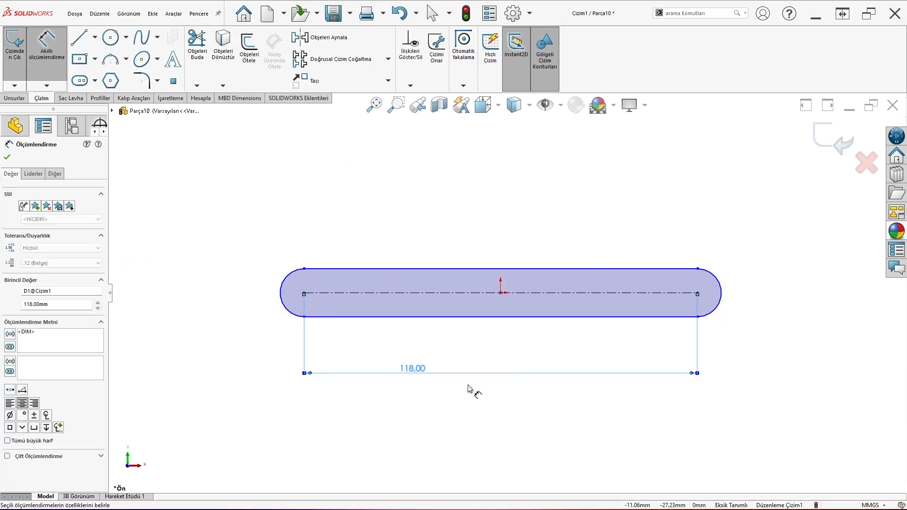
Dimension the slot's end arc radius as 11 mm.
{"action": "left_click", "coordinate": [726, 261]}
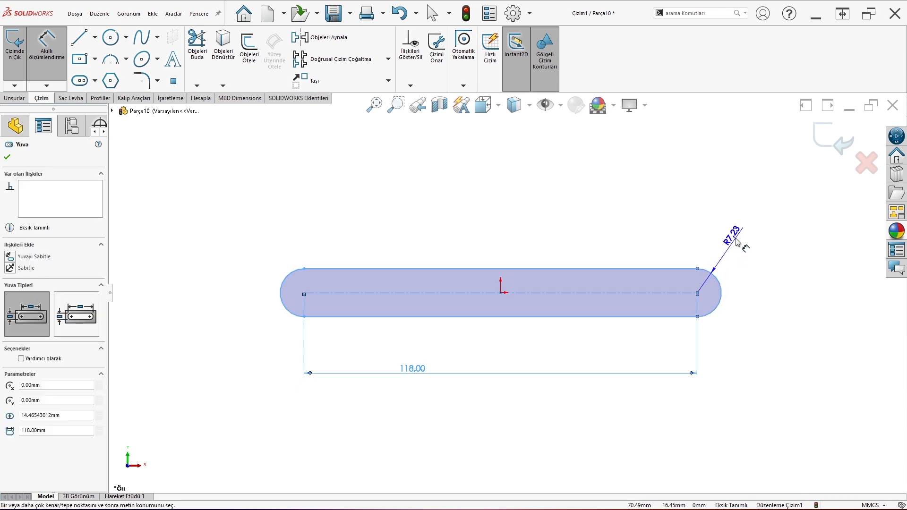
{"action": "left_click", "coordinate": [735, 236]}
{"action": "type", "text": "11"}
{"action": "key", "text": "Return"}
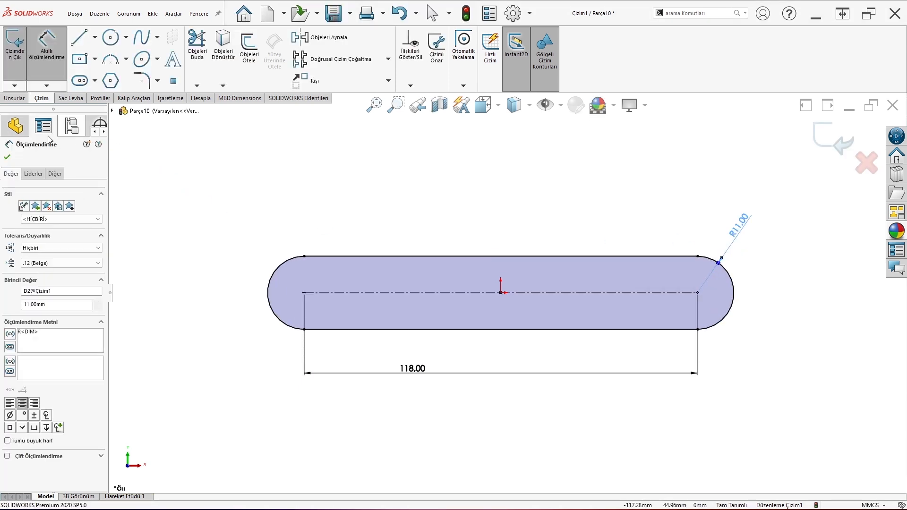
Extrude the slot sketch 14 mm with the Mid Plane (Orta Düzlem) end condition.
{"action": "key", "text": "Escape"}
{"action": "left_click", "coordinate": [15, 97]}
{"action": "left_click", "coordinate": [18, 50]}
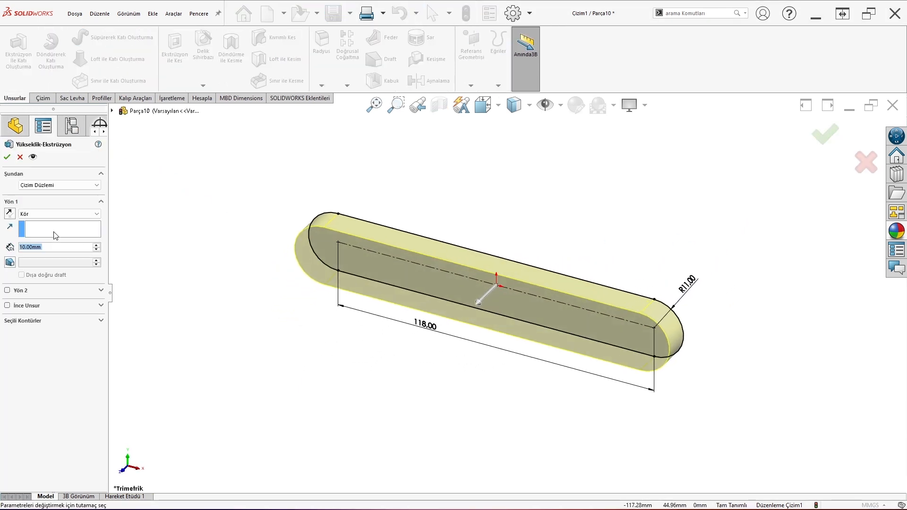
{"action": "left_click", "coordinate": [52, 214]}
{"action": "left_click", "coordinate": [36, 241]}
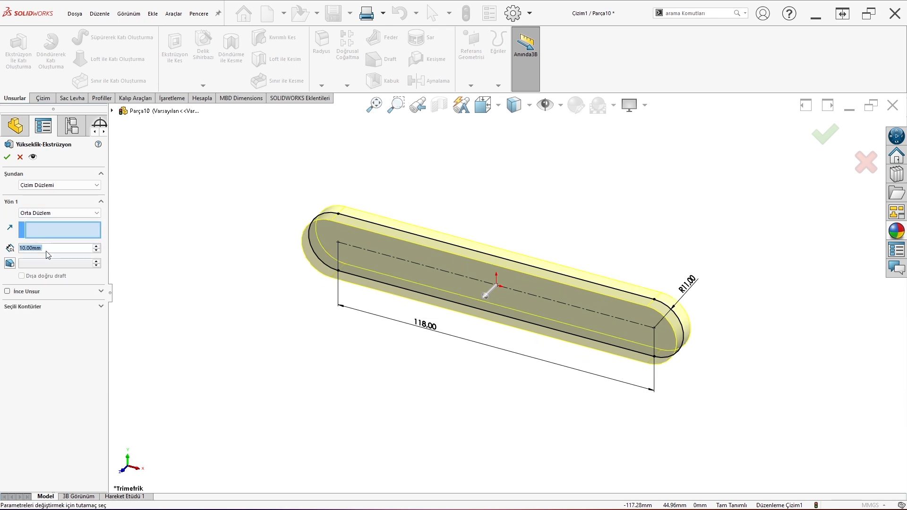
{"action": "type", "text": "14"}
{"action": "key", "text": "Return"}
{"action": "key", "text": "Return"}
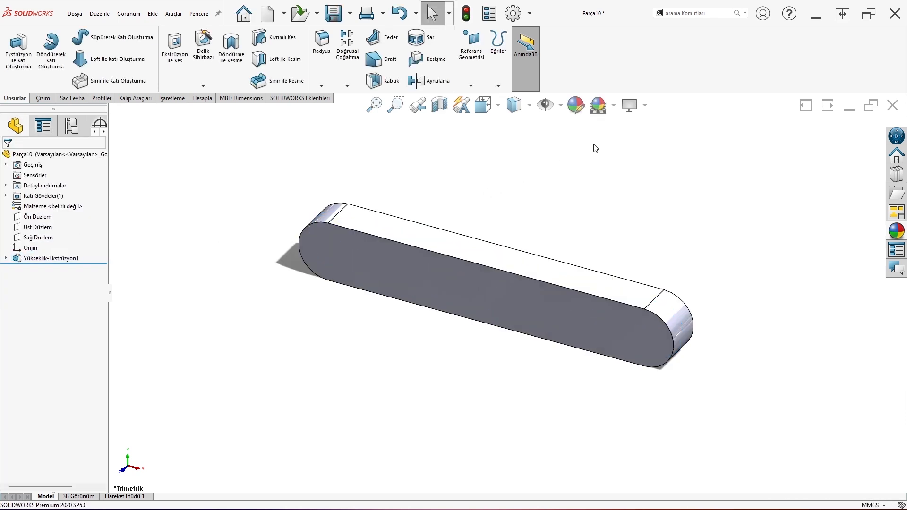
Apply a yellow colour (RGB 255, 255, 0) to the whole key part.
{"action": "left_click", "coordinate": [615, 107]}
{"action": "left_click", "coordinate": [618, 134]}
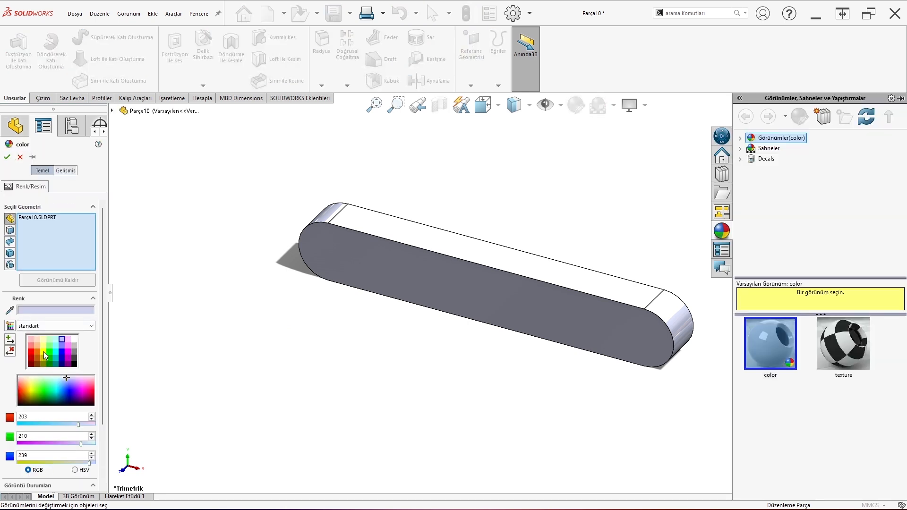
{"action": "left_click", "coordinate": [44, 352]}
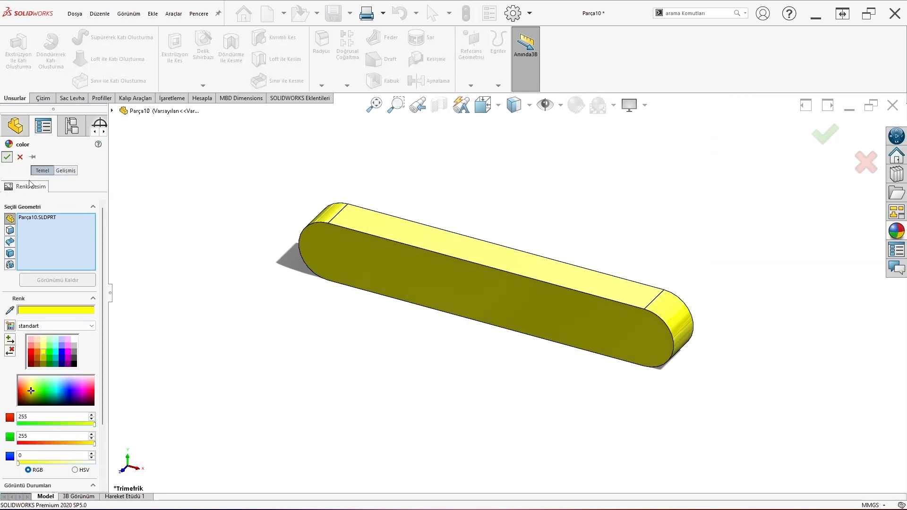
{"action": "left_click", "coordinate": [8, 157]}
{"action": "middle_click_drag", "start_coordinate": [388, 321], "coordinate": [444, 285]}
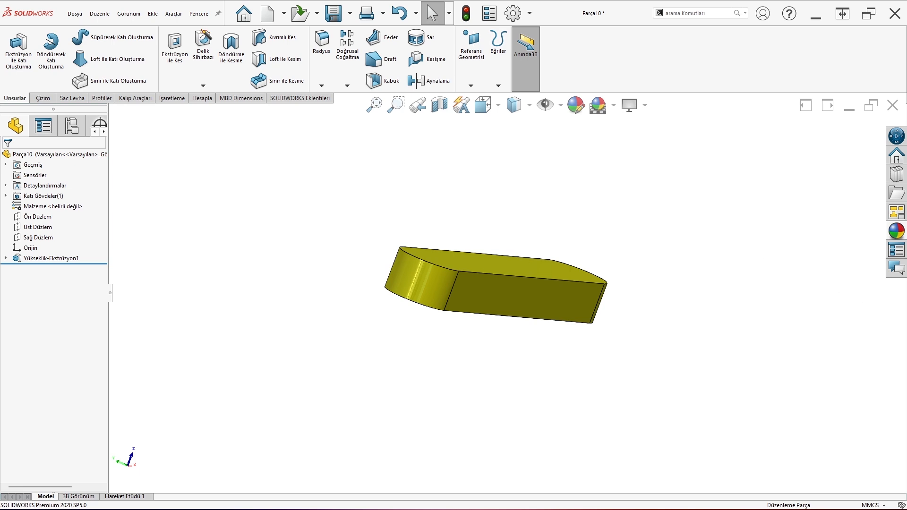